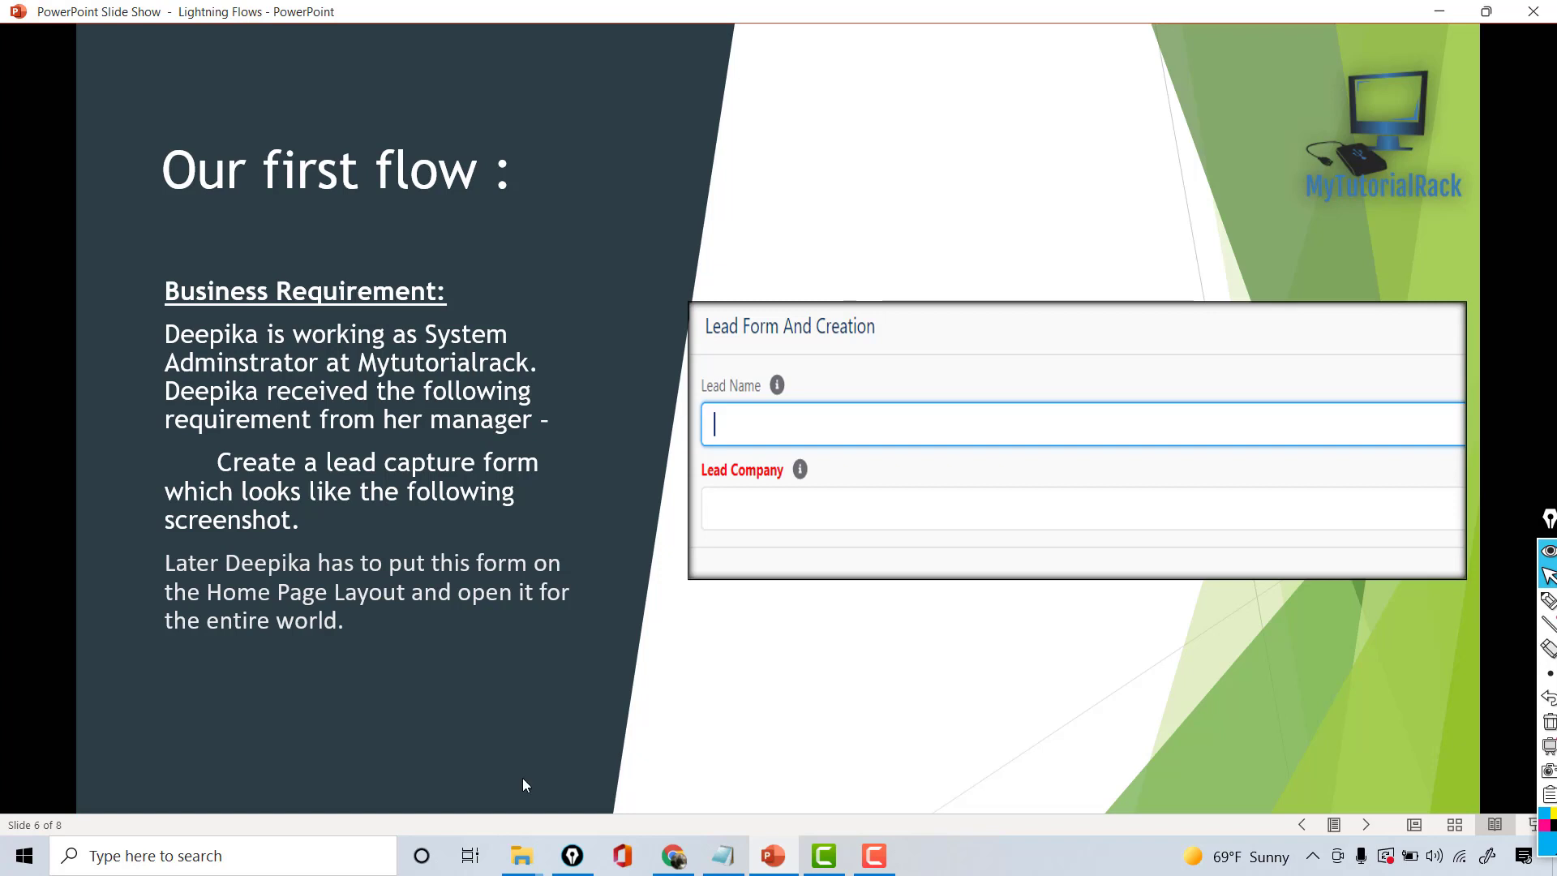
- Back in the browser, close the leftover new-flow window and the old Flow Builder tab
left_click(672, 858)
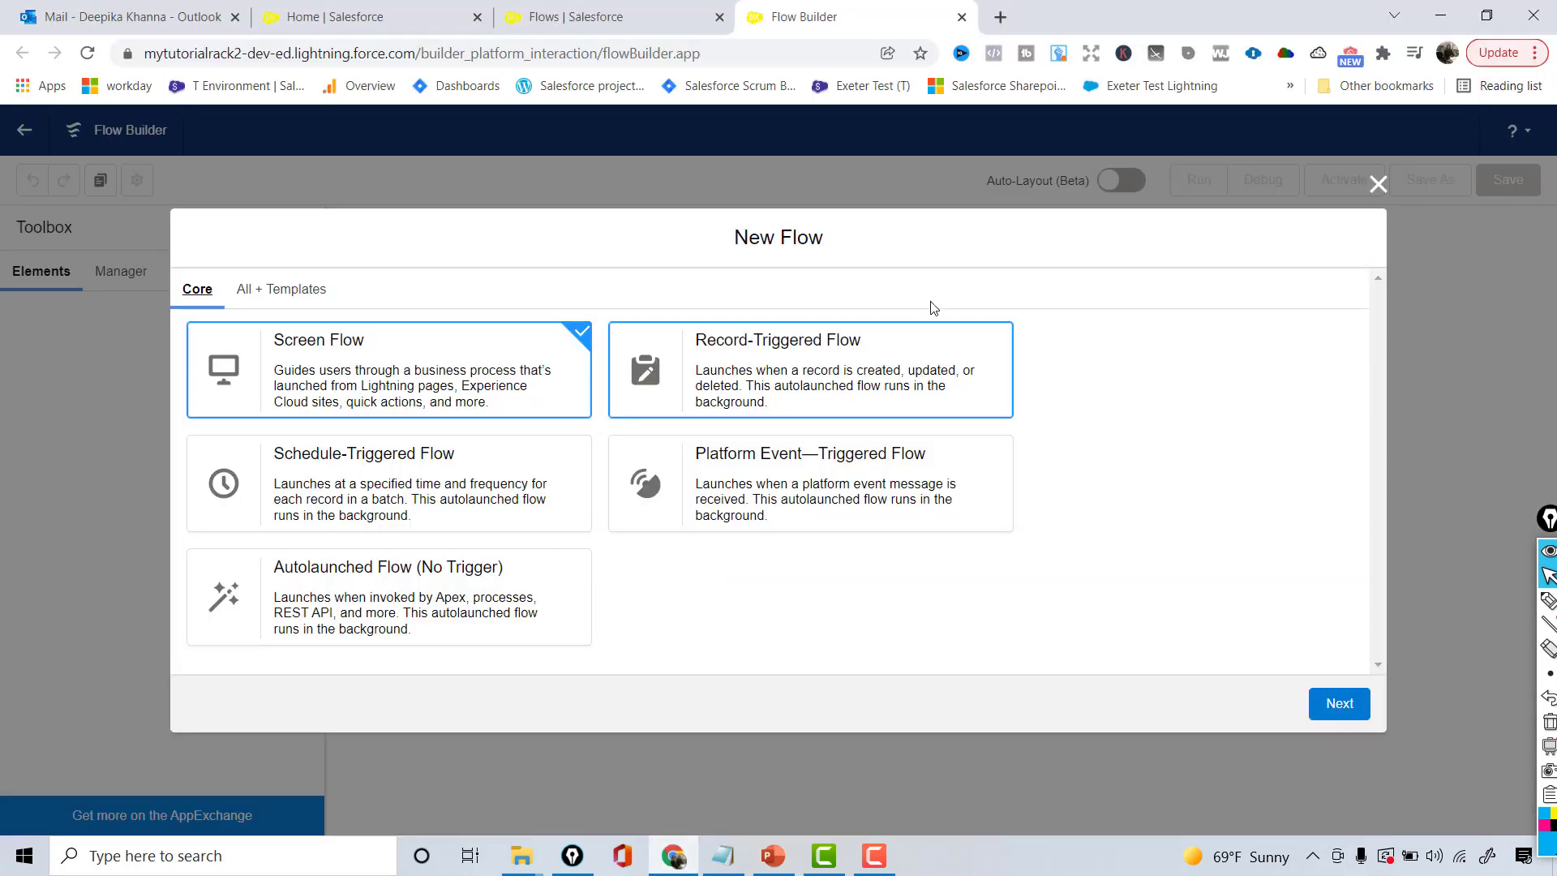
left_click(1377, 185)
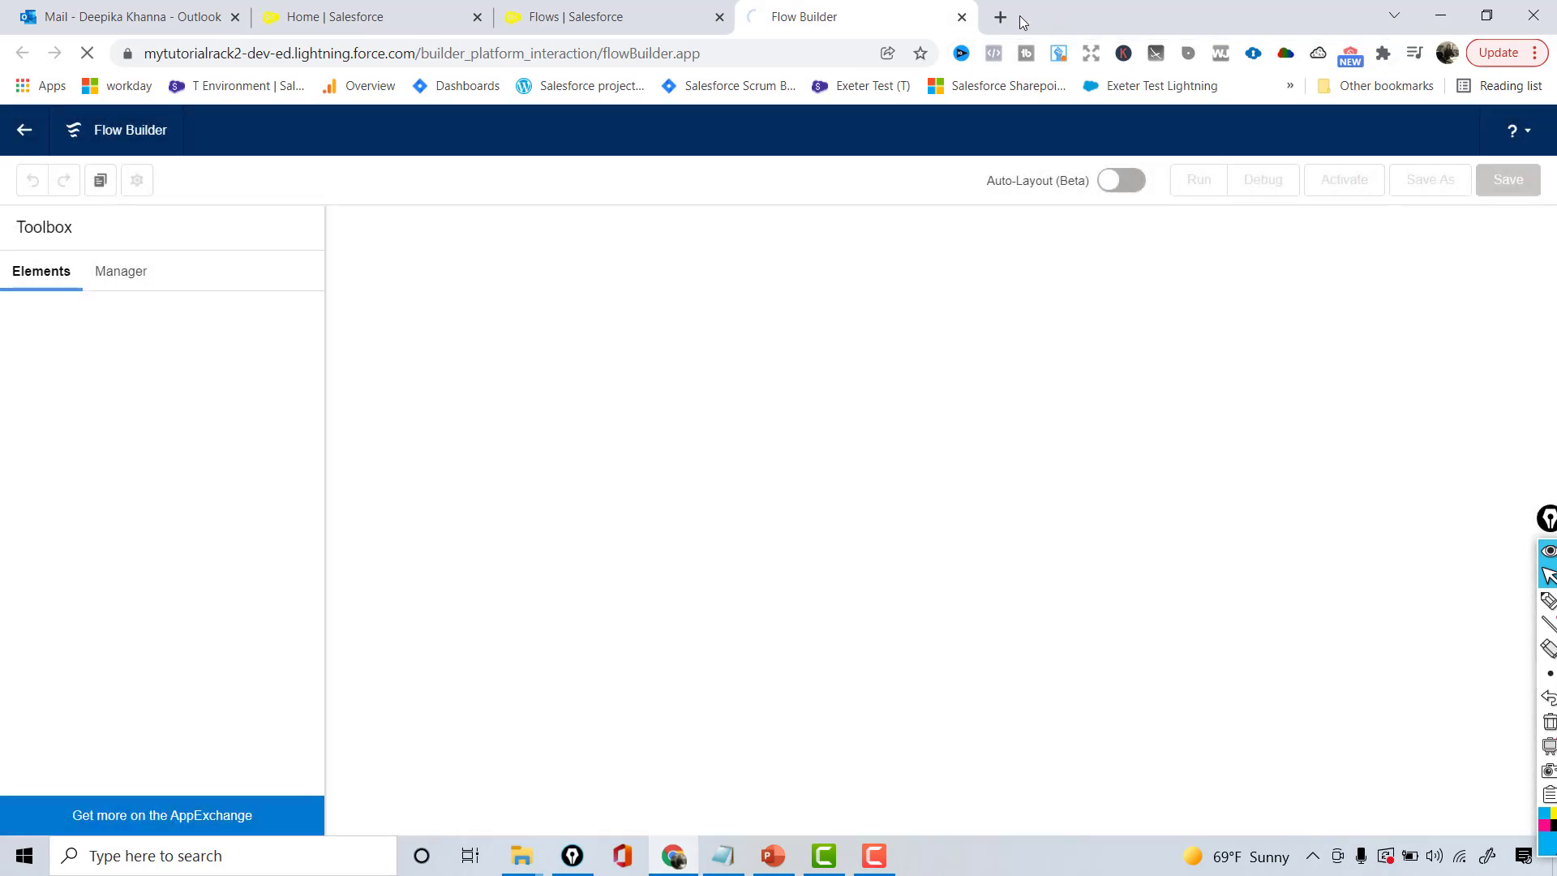
left_click(961, 17)
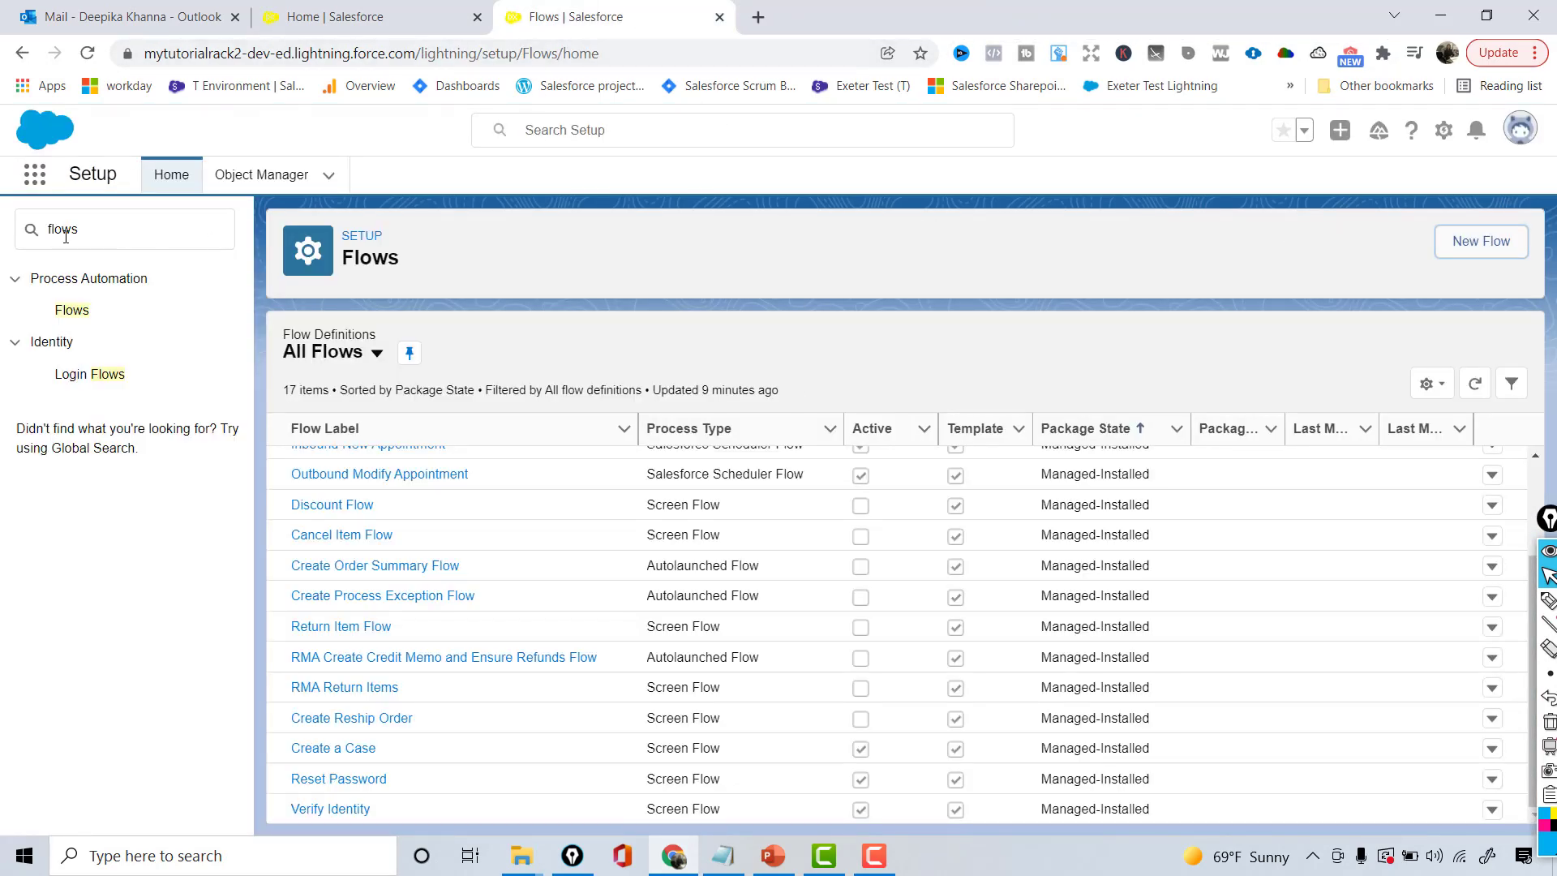
- From Setup > Flows, start a new flow of type Screen Flow and continue
left_click(69, 316)
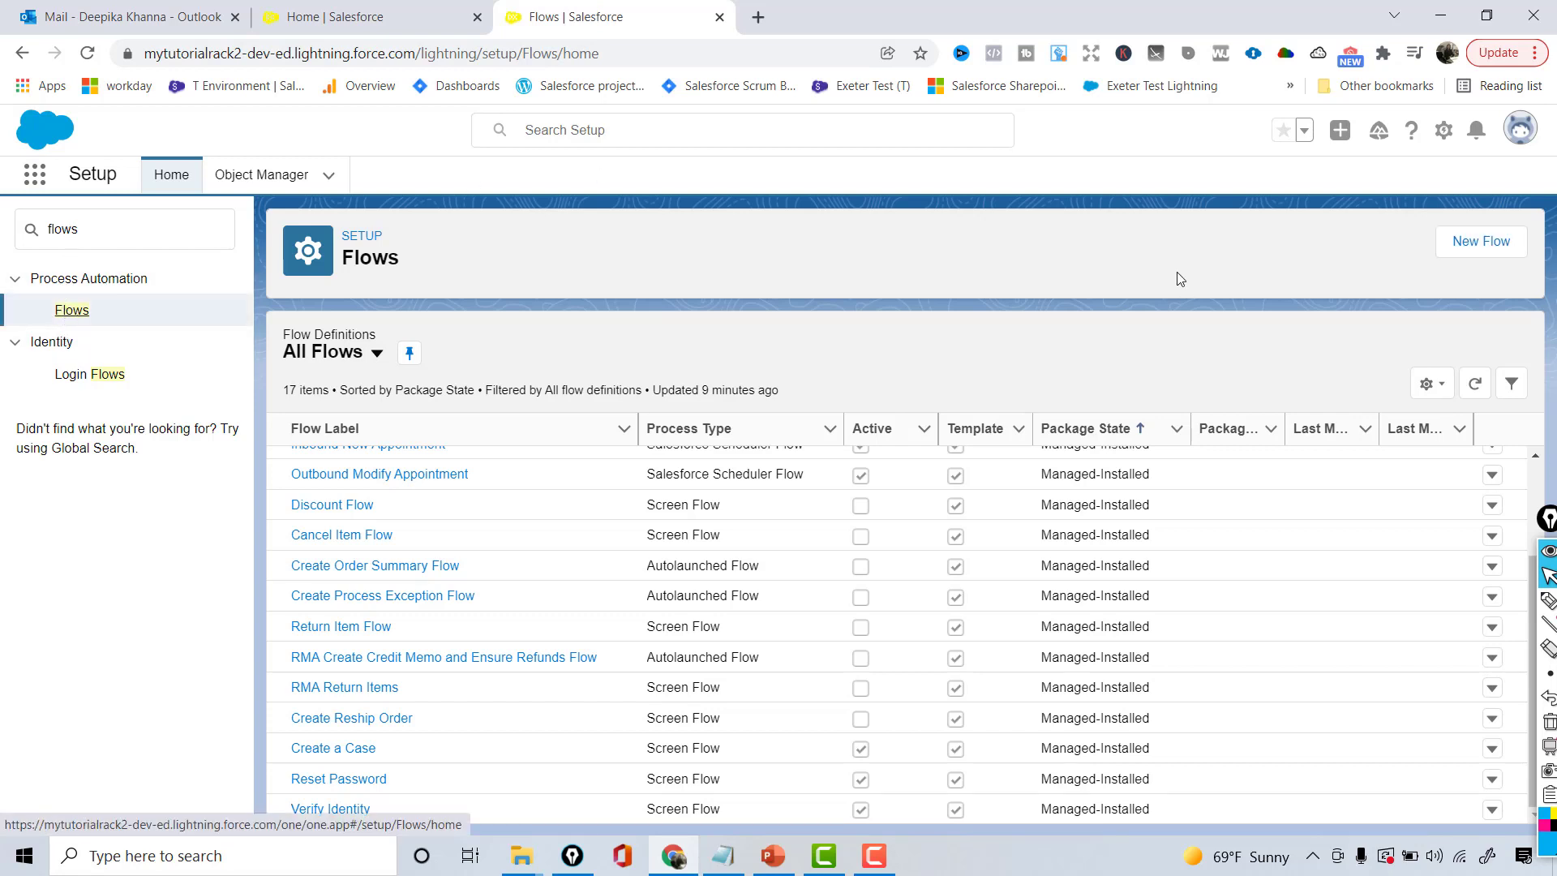
left_click(1496, 256)
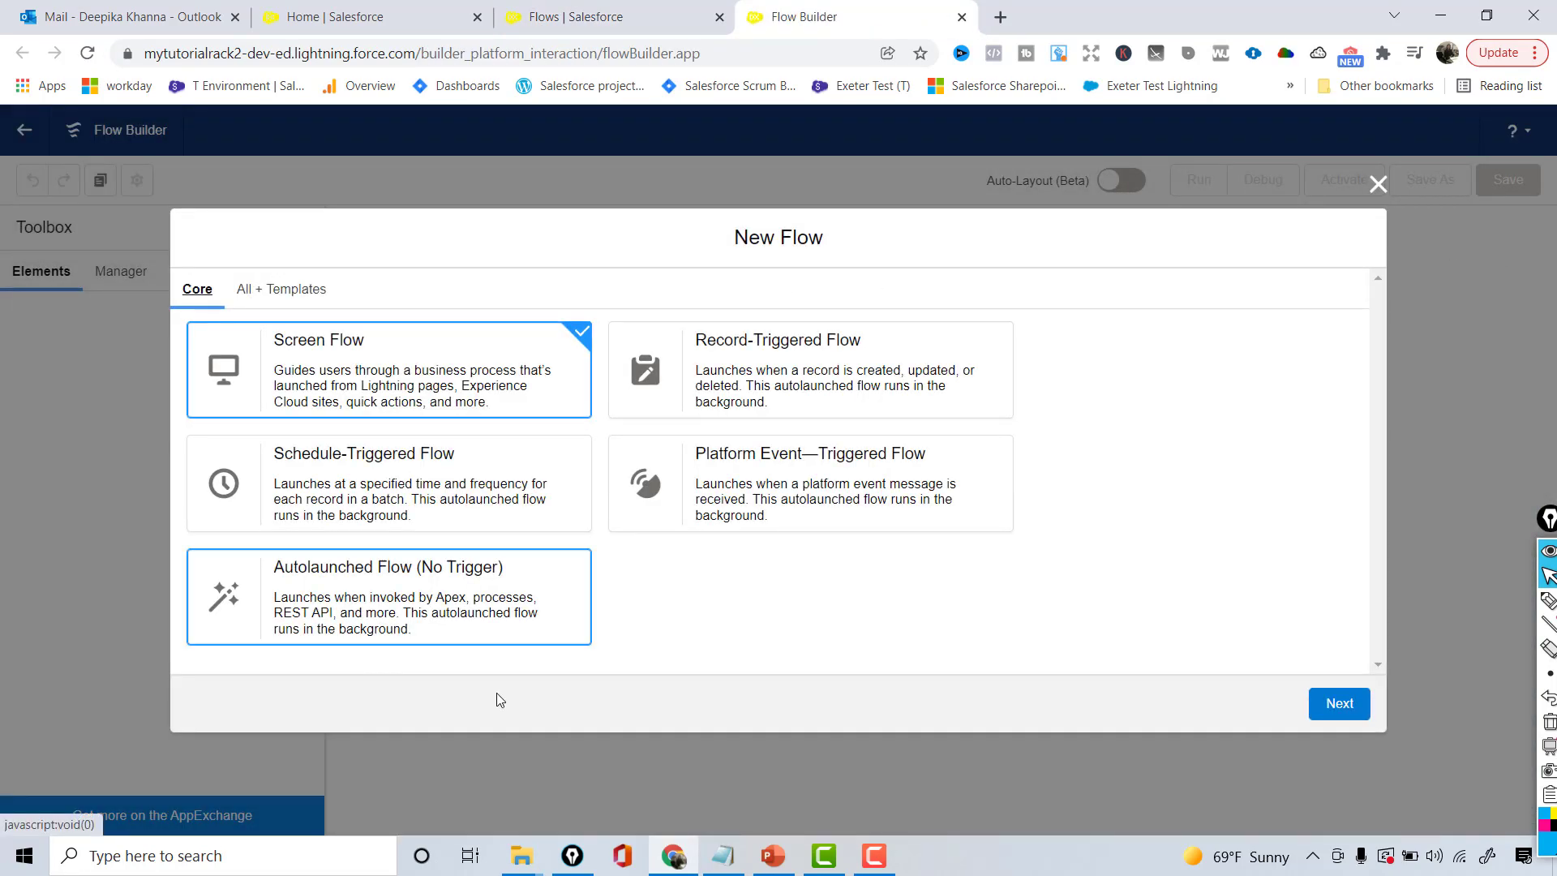
double_click(417, 359)
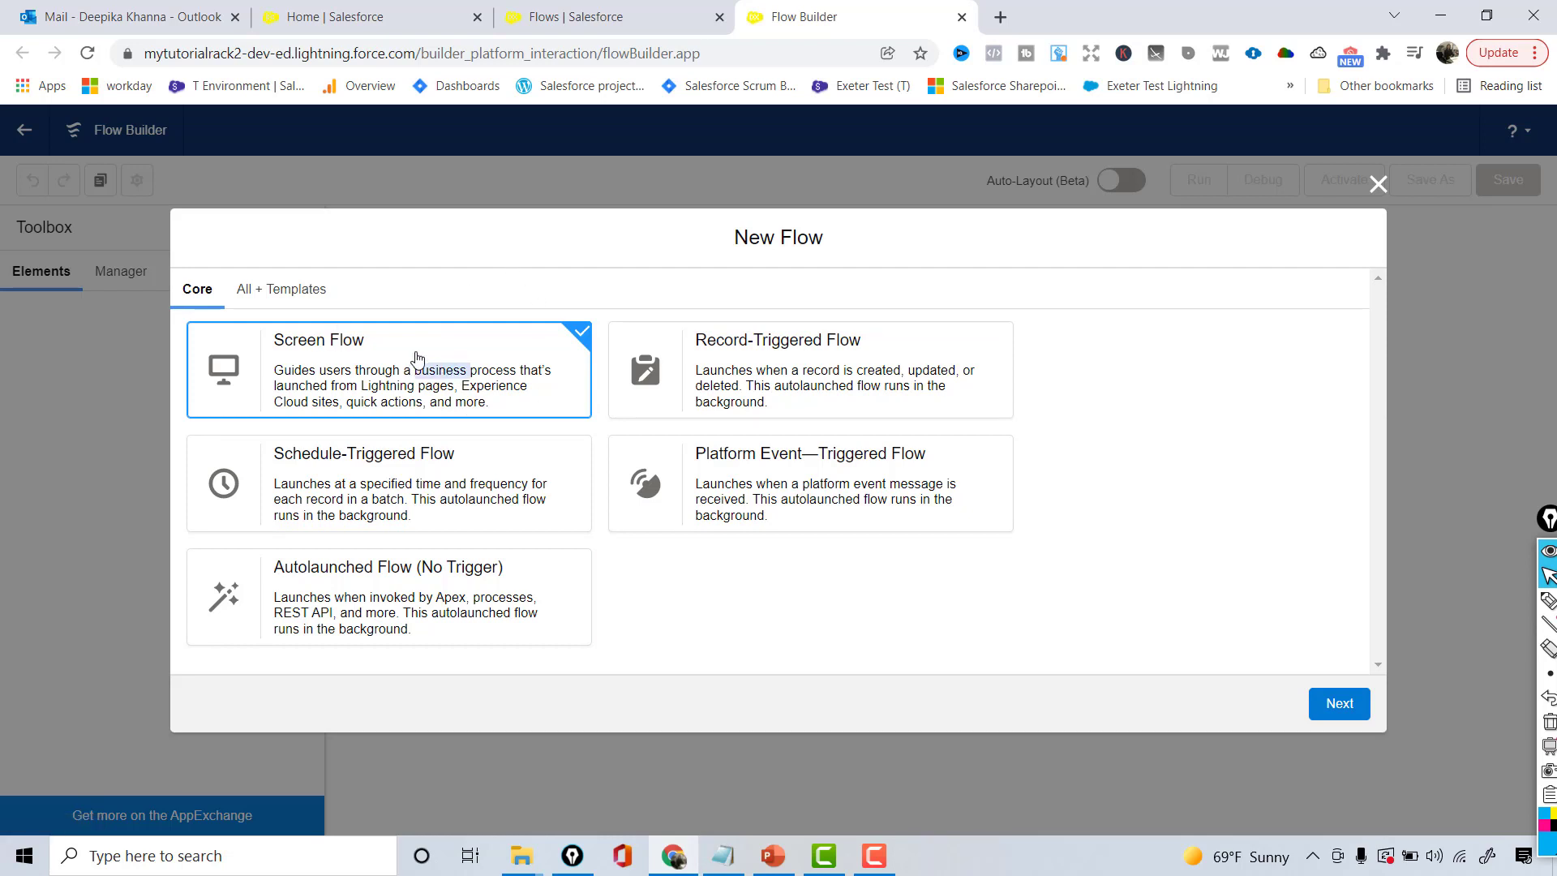
left_click(1349, 702)
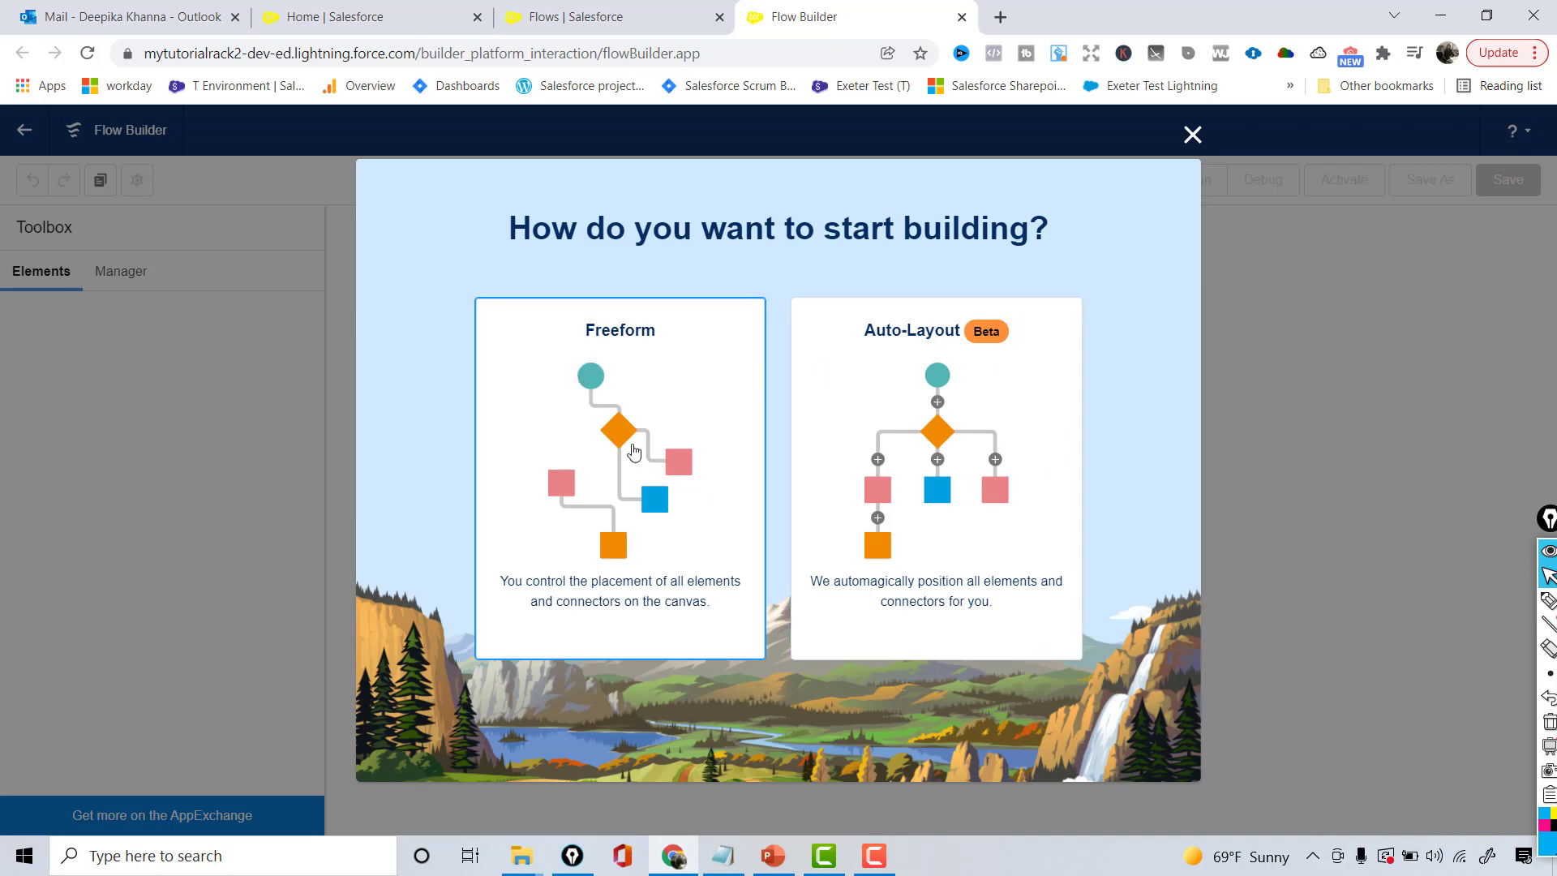
- Choose the Freeform canvas, review the requirement slide, and show the empty Manager resource list
left_click(613, 418)
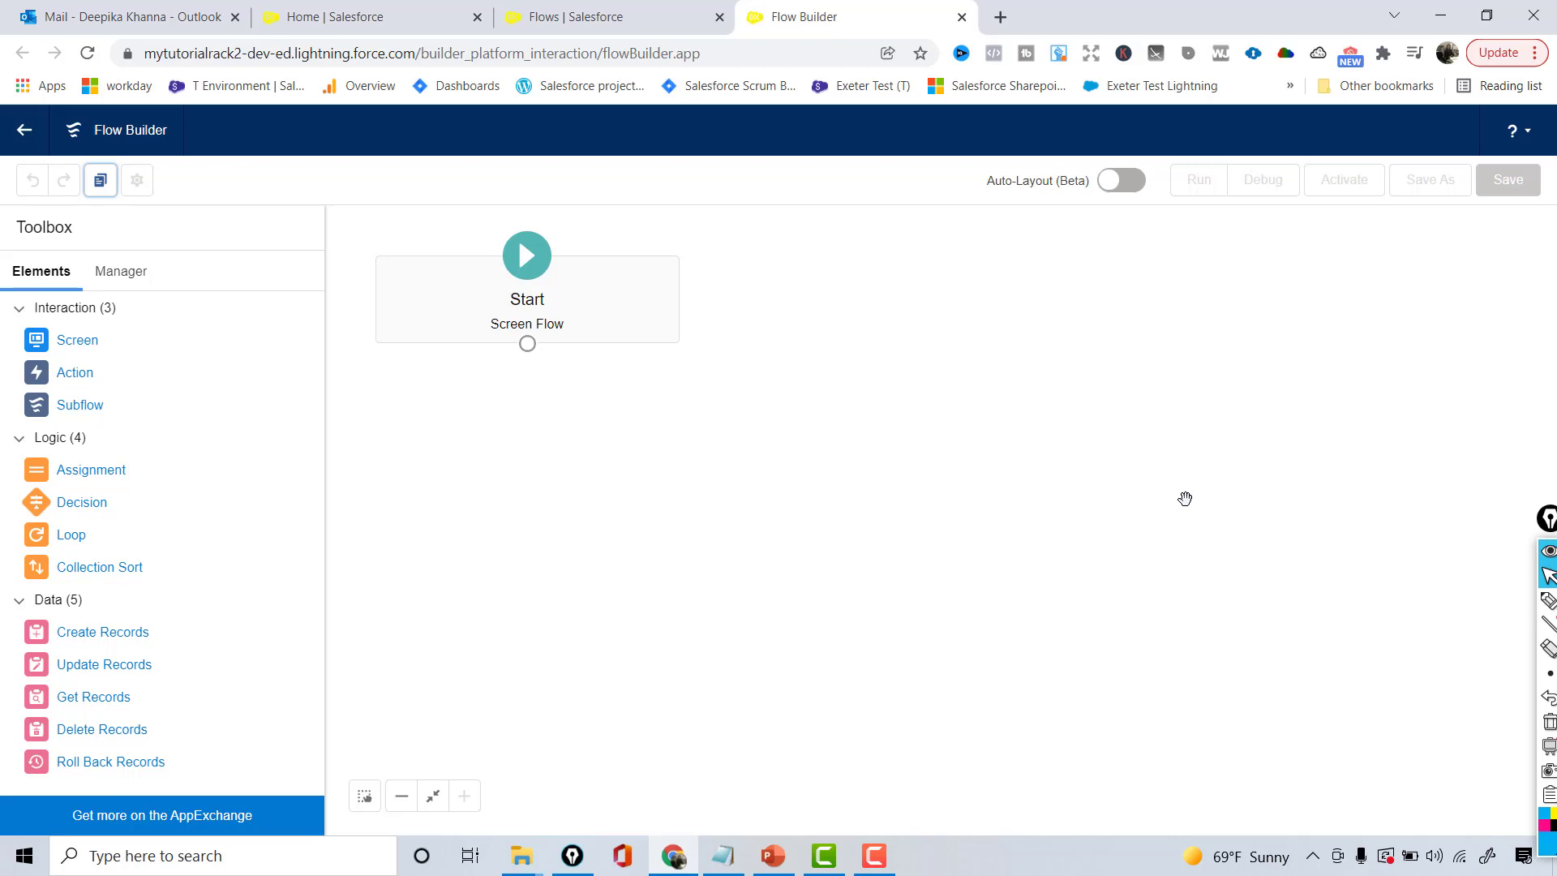
left_click(772, 854)
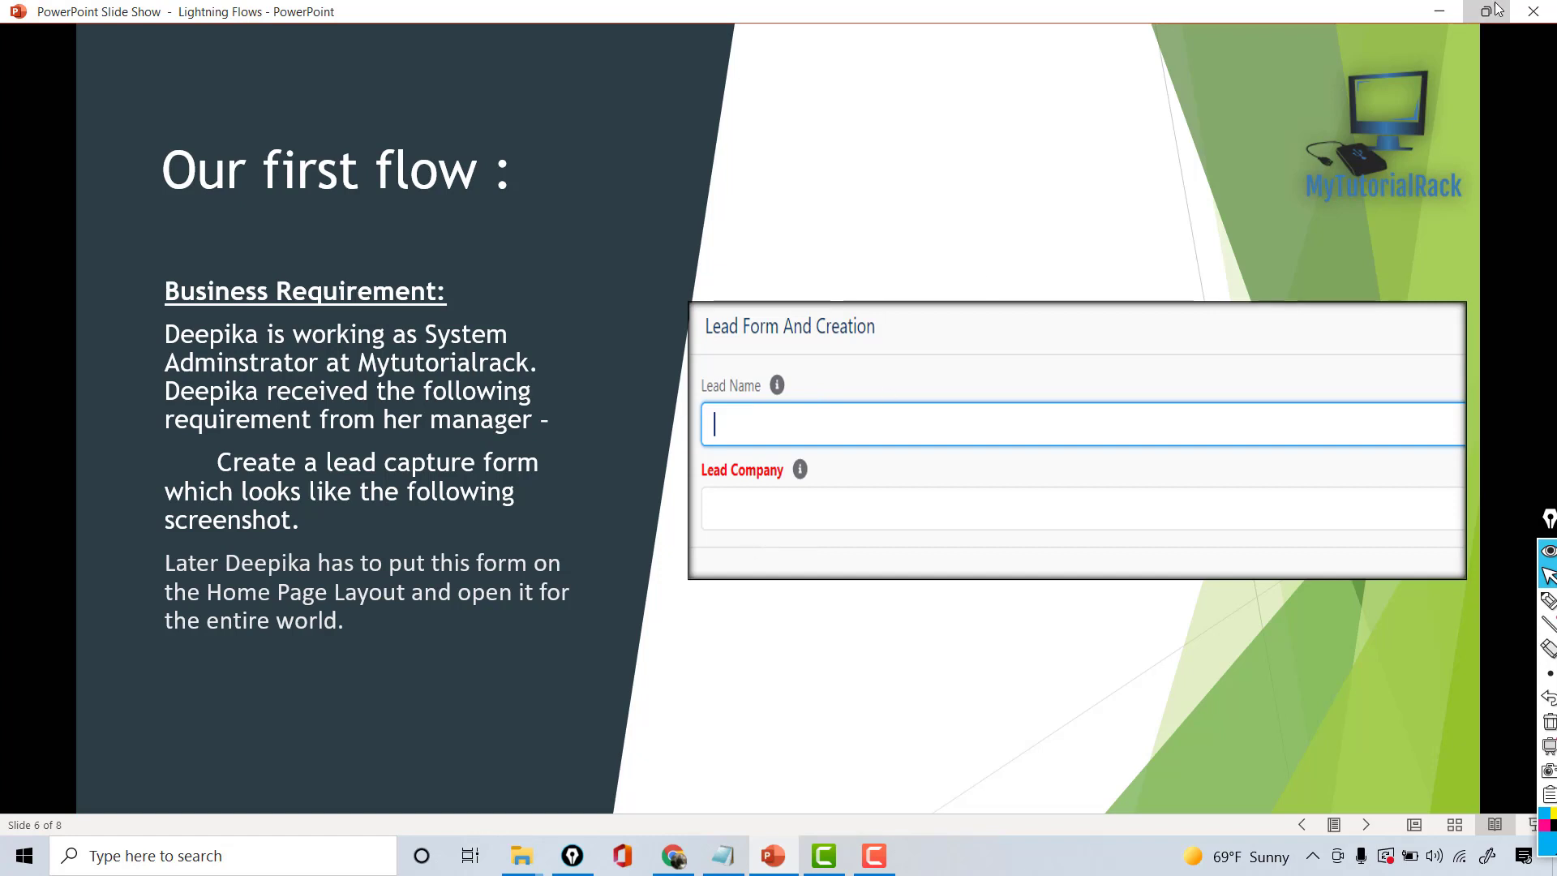
left_click(1439, 11)
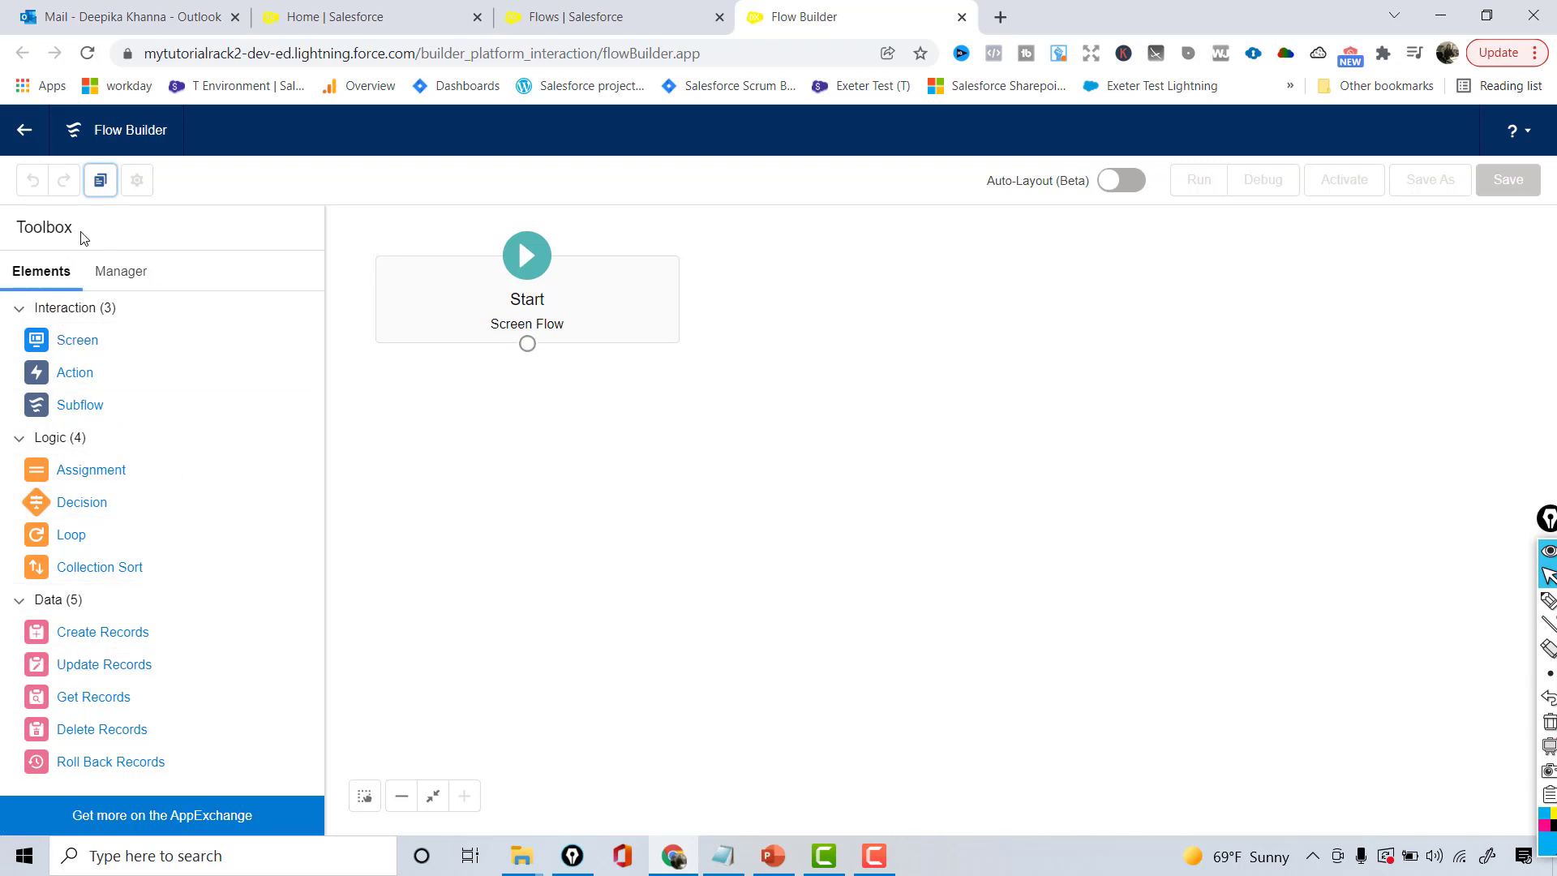
left_click_drag(81, 238, 16, 252)
left_click(130, 285)
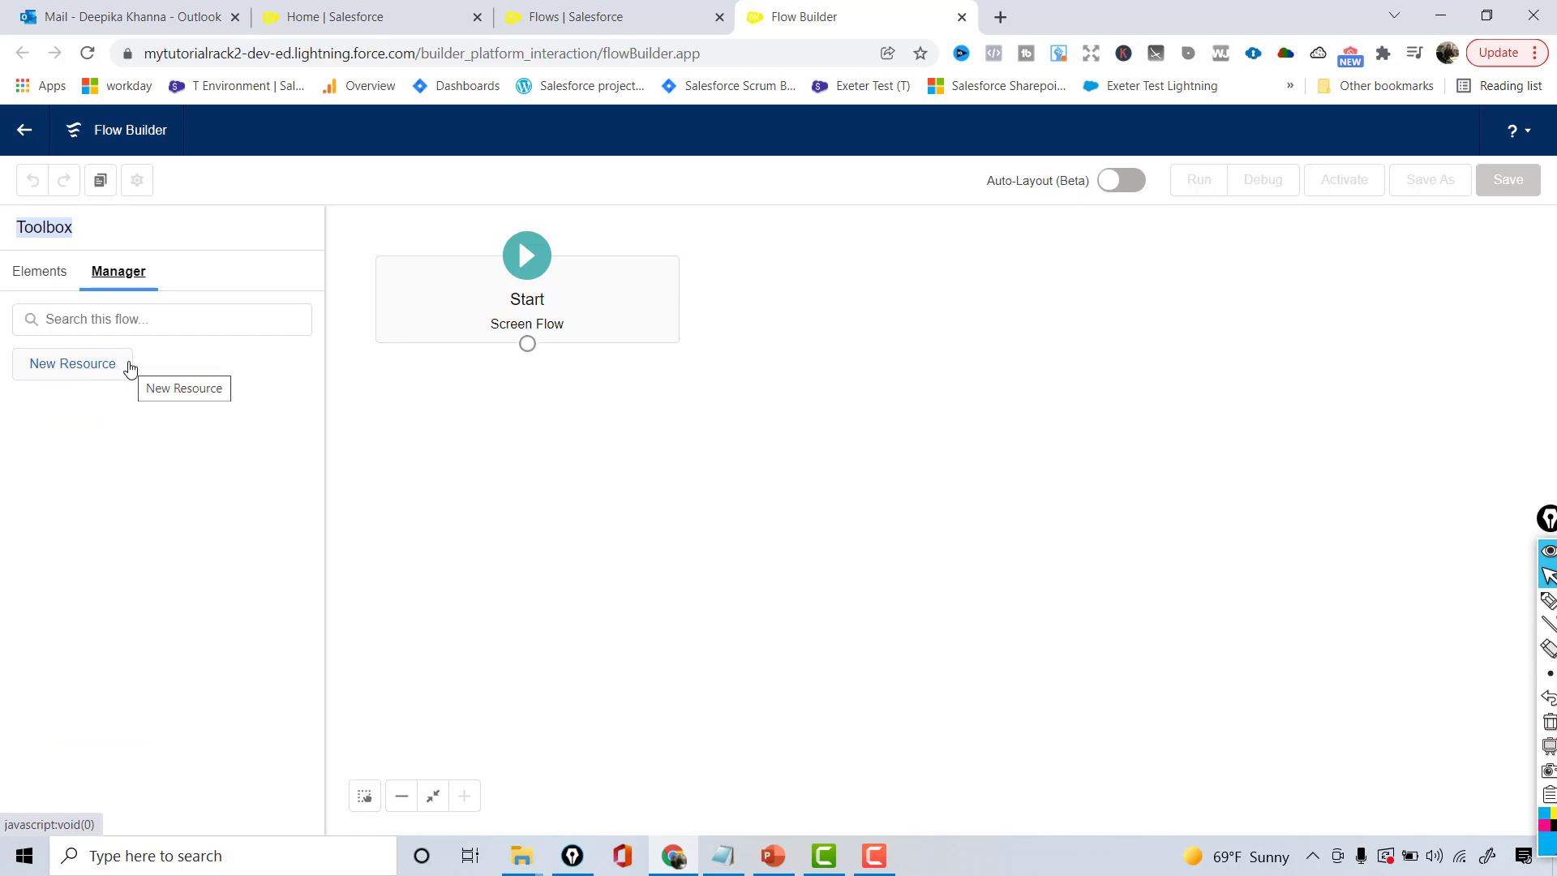
left_click(83, 372)
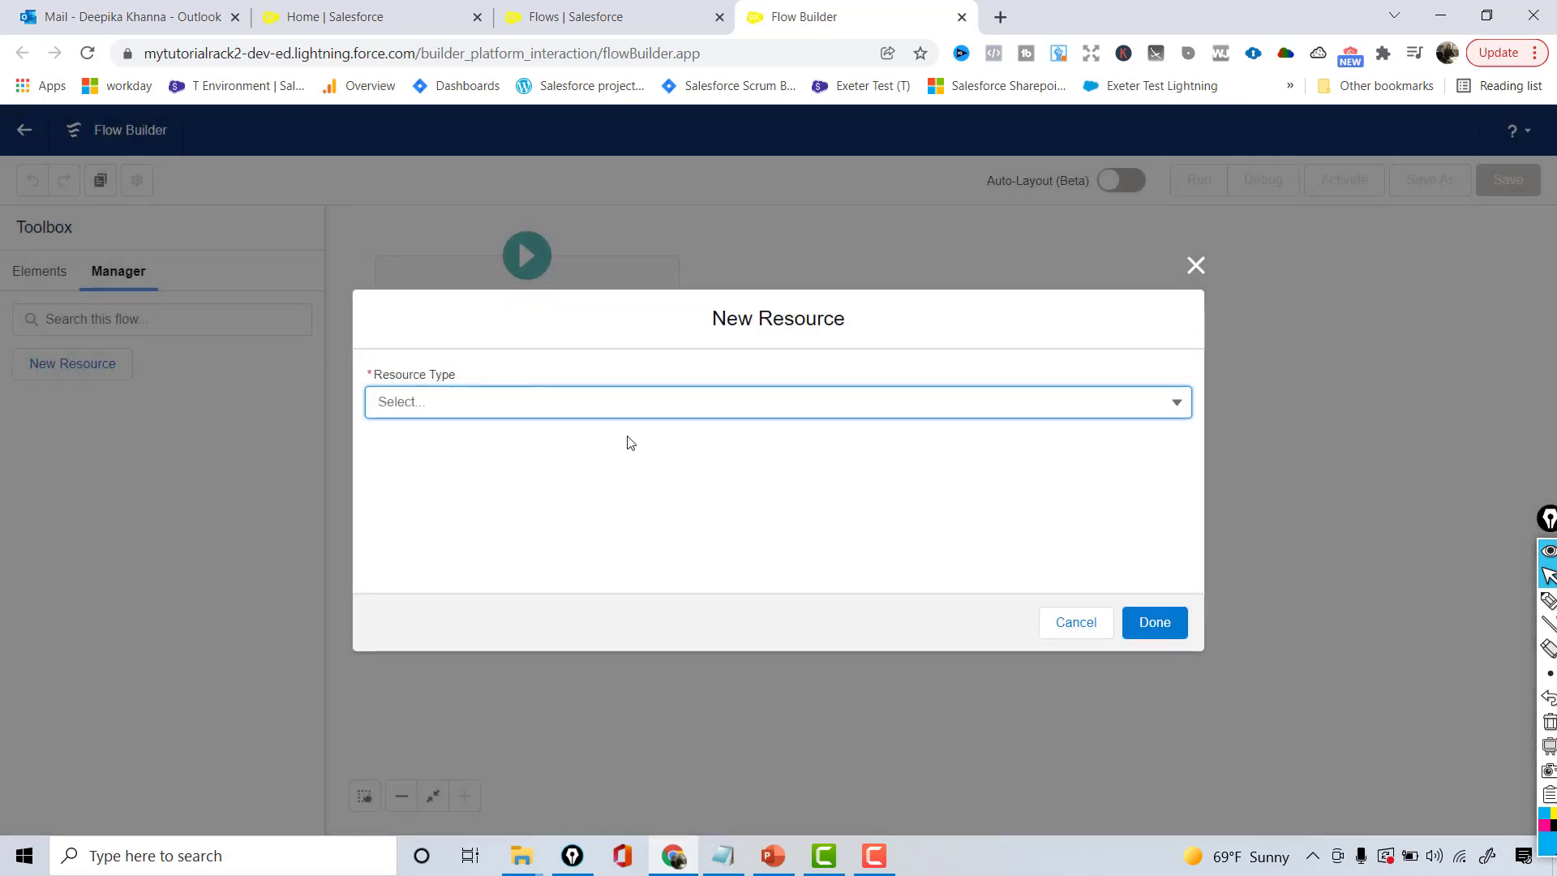
left_click(623, 397)
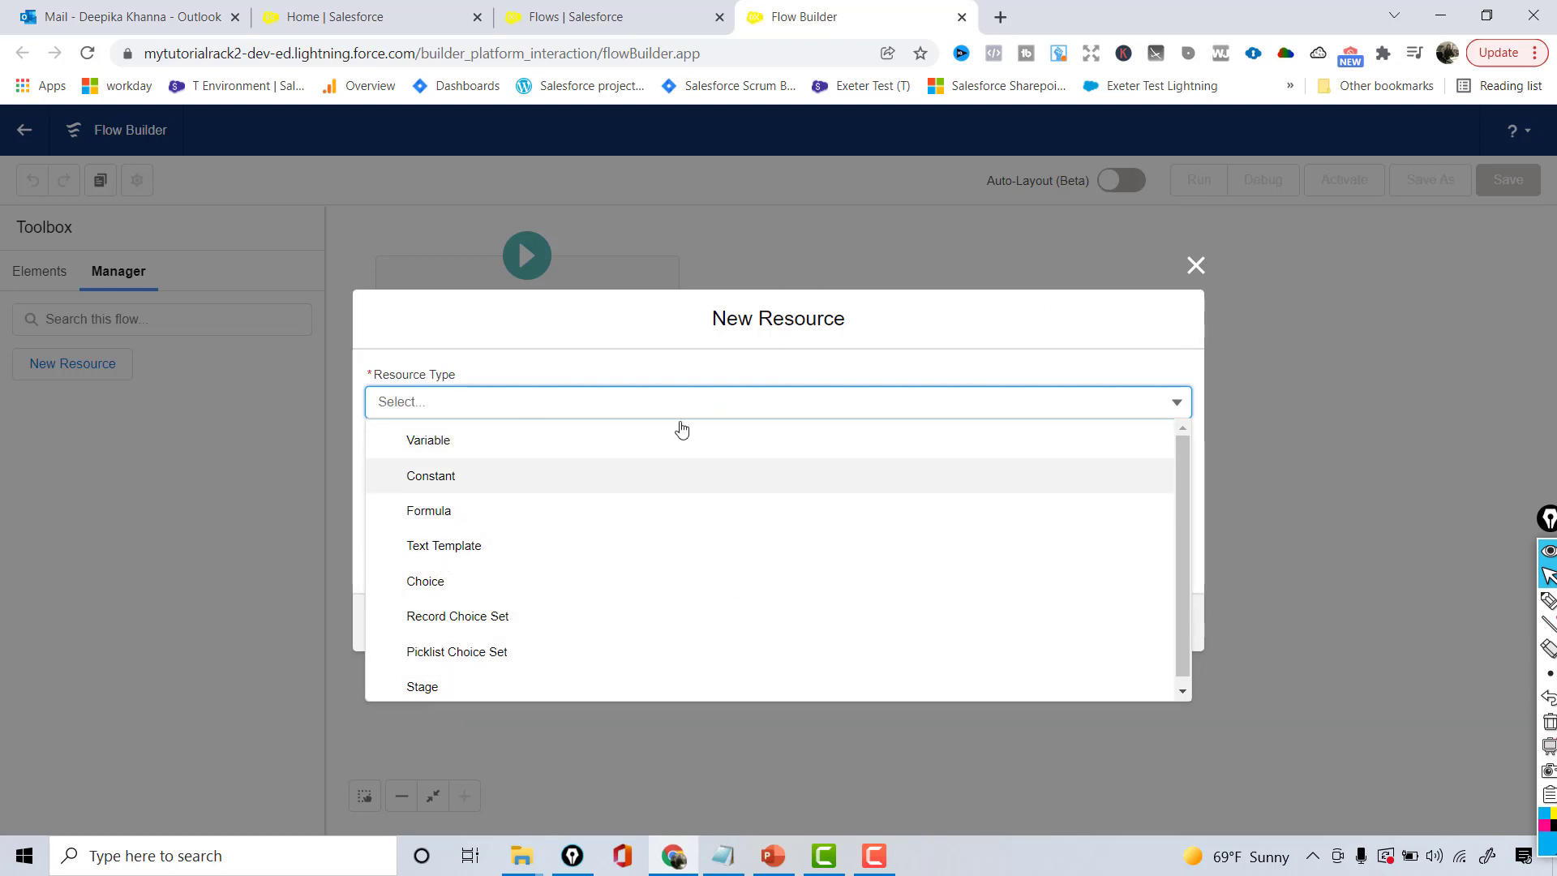
left_click(1192, 278)
left_click(1192, 278)
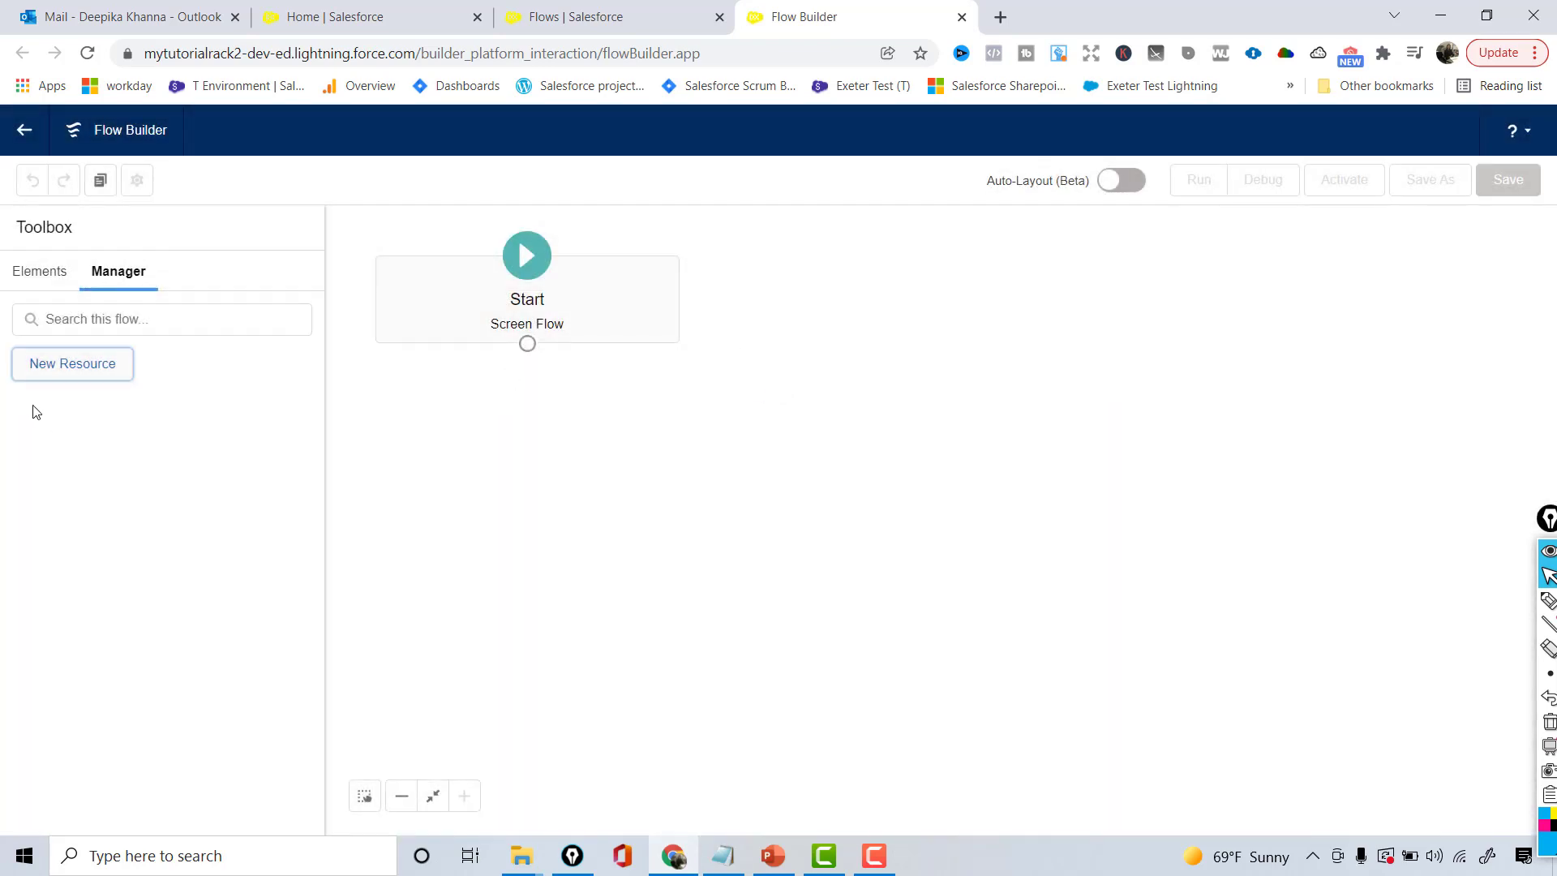
- Switch the Toolbox back to the Elements list of Interaction, Logic and Data elements
left_click(15, 283)
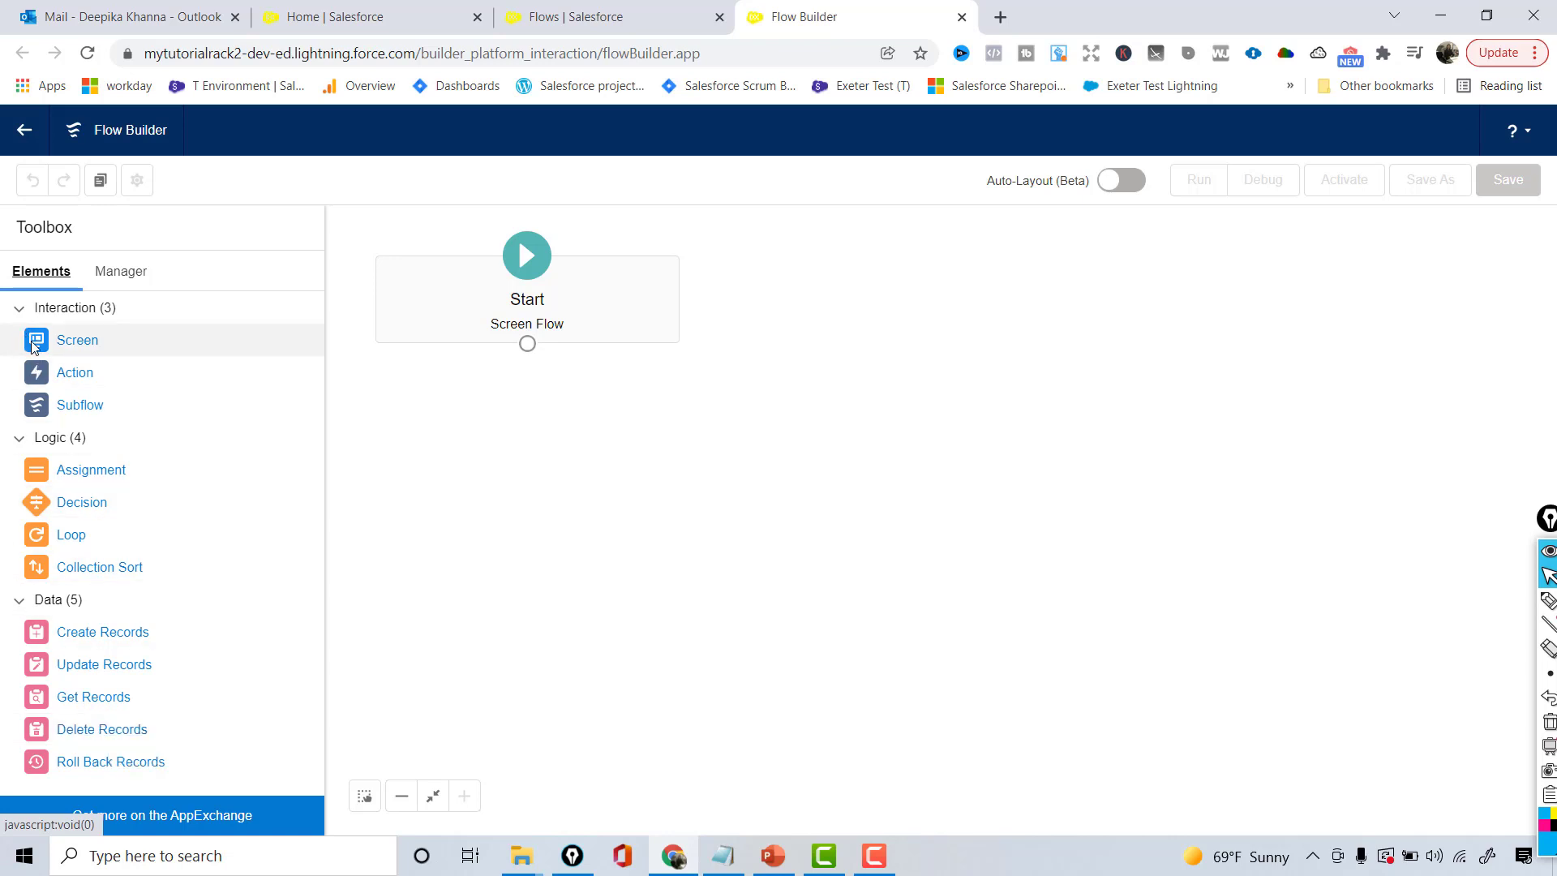
- Drop a Screen below Start, labelled 'Enter Lead Information' with API name Enter_Lead_Information
left_click_drag(31, 341, 510, 413)
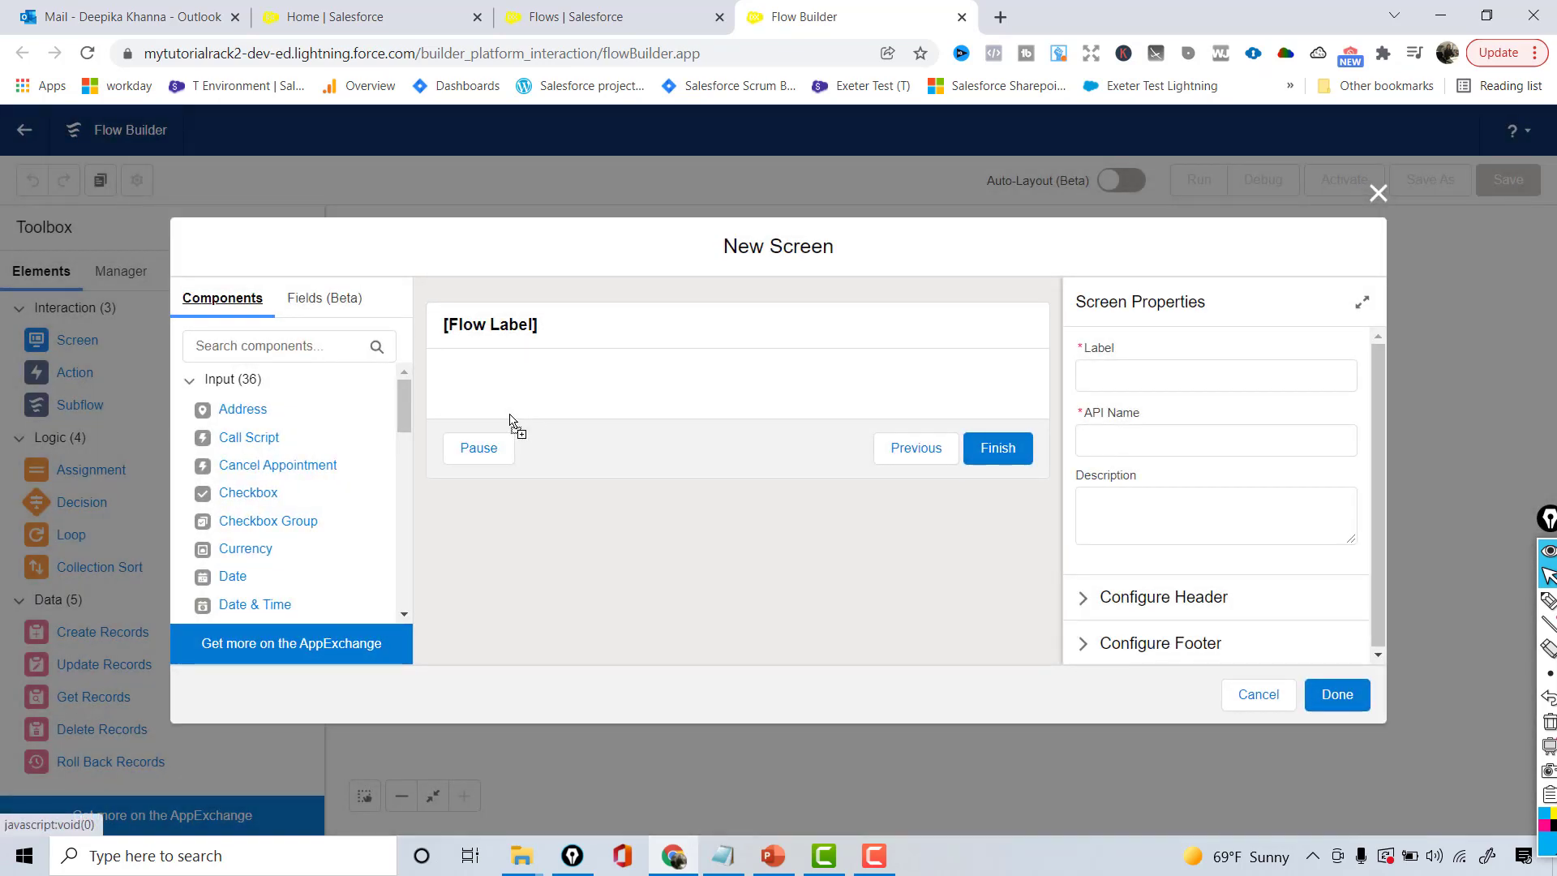
left_click(523, 334)
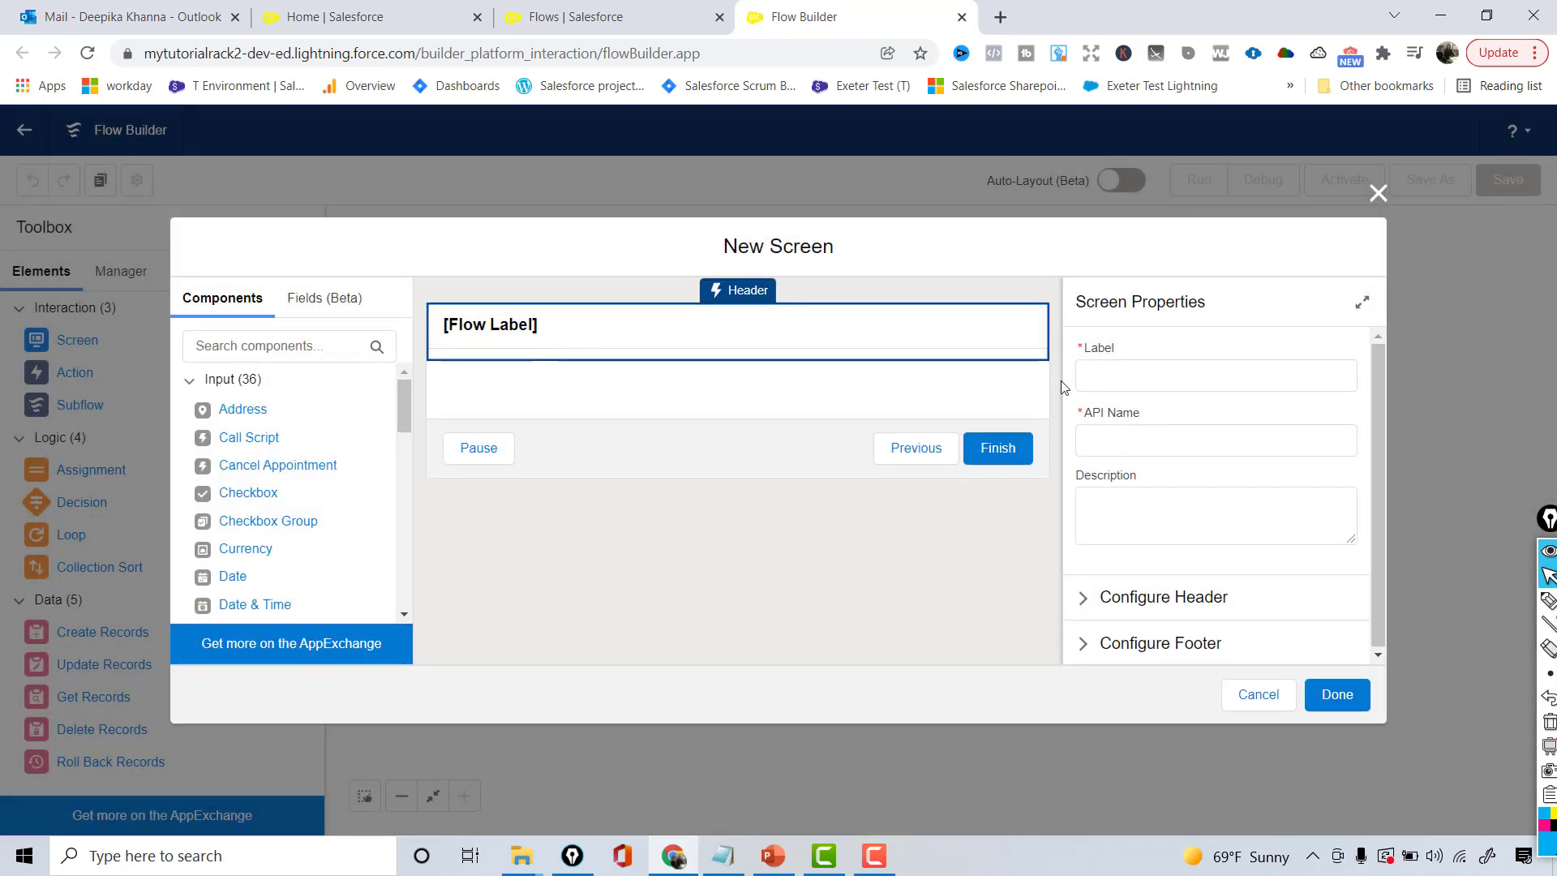
left_click(1140, 370)
type("En")
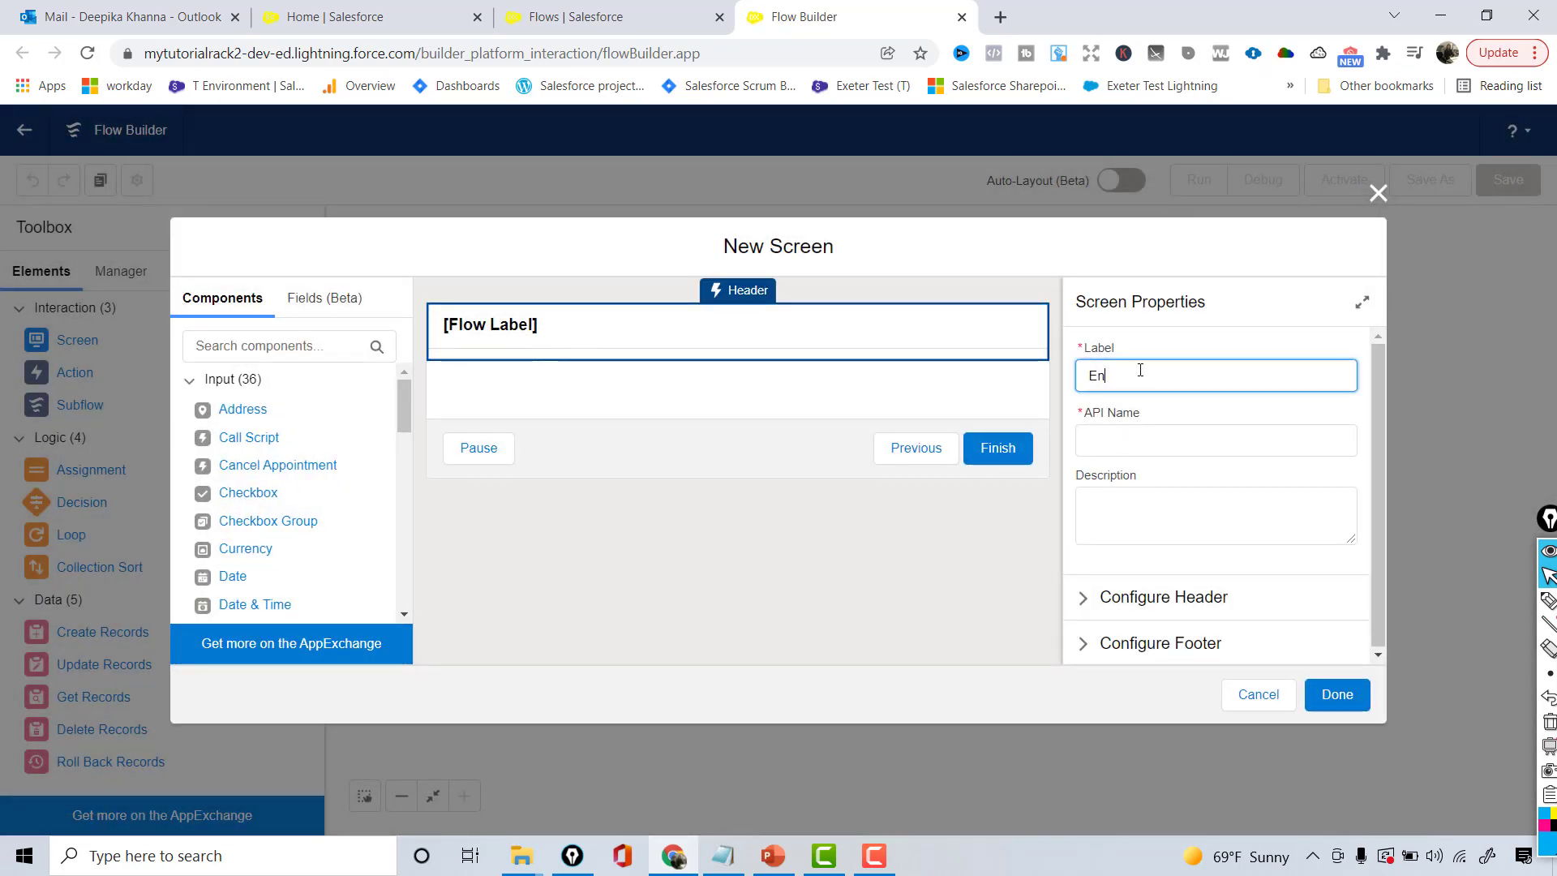
type("ter Lead Information")
key("Tab")
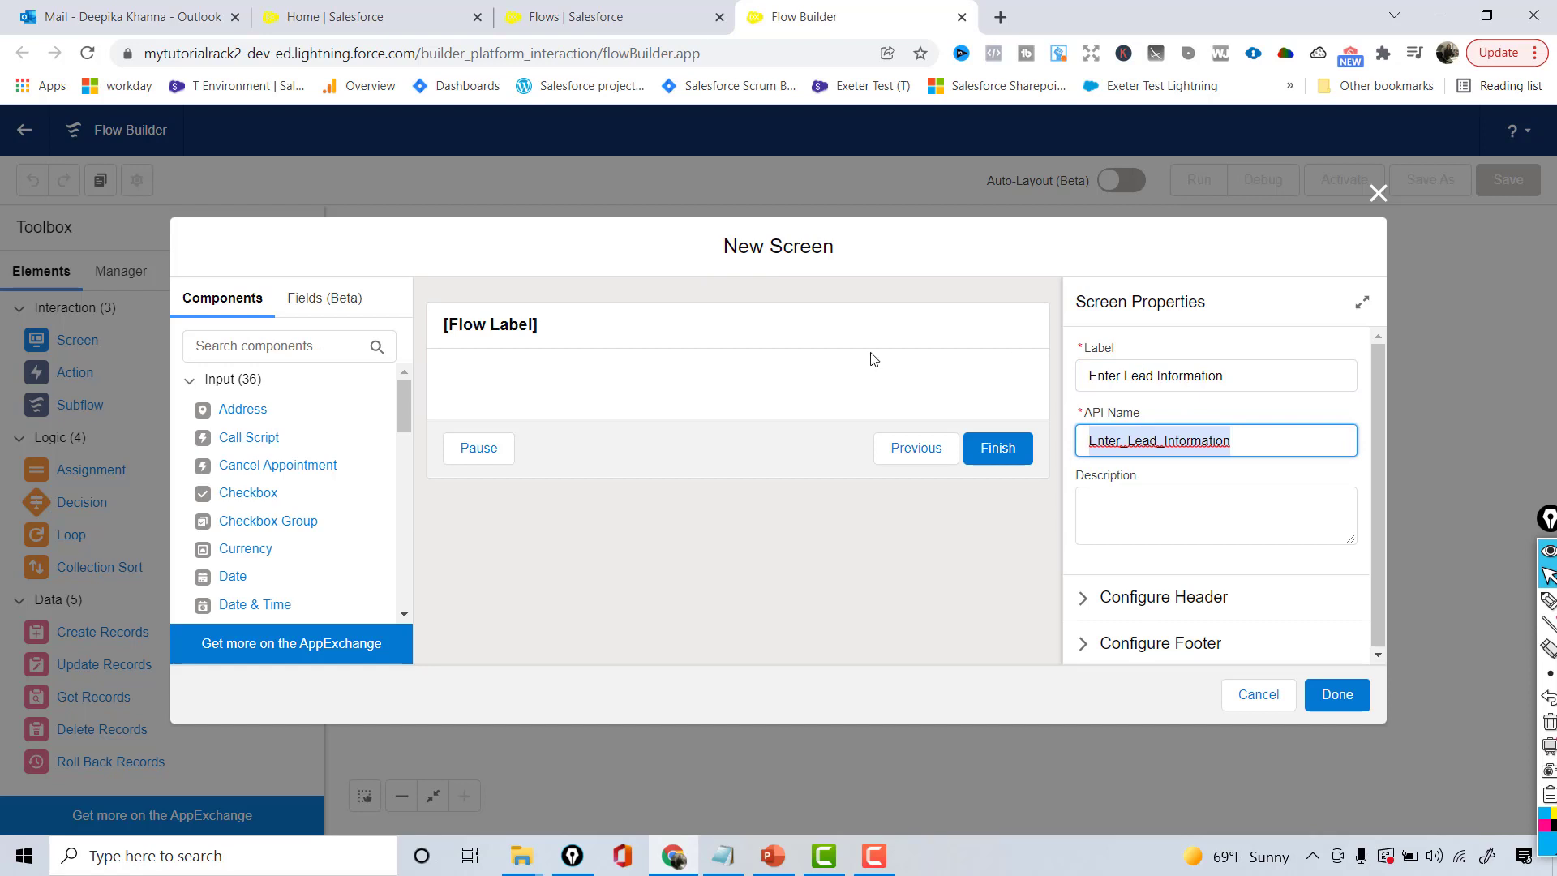
left_click(754, 383)
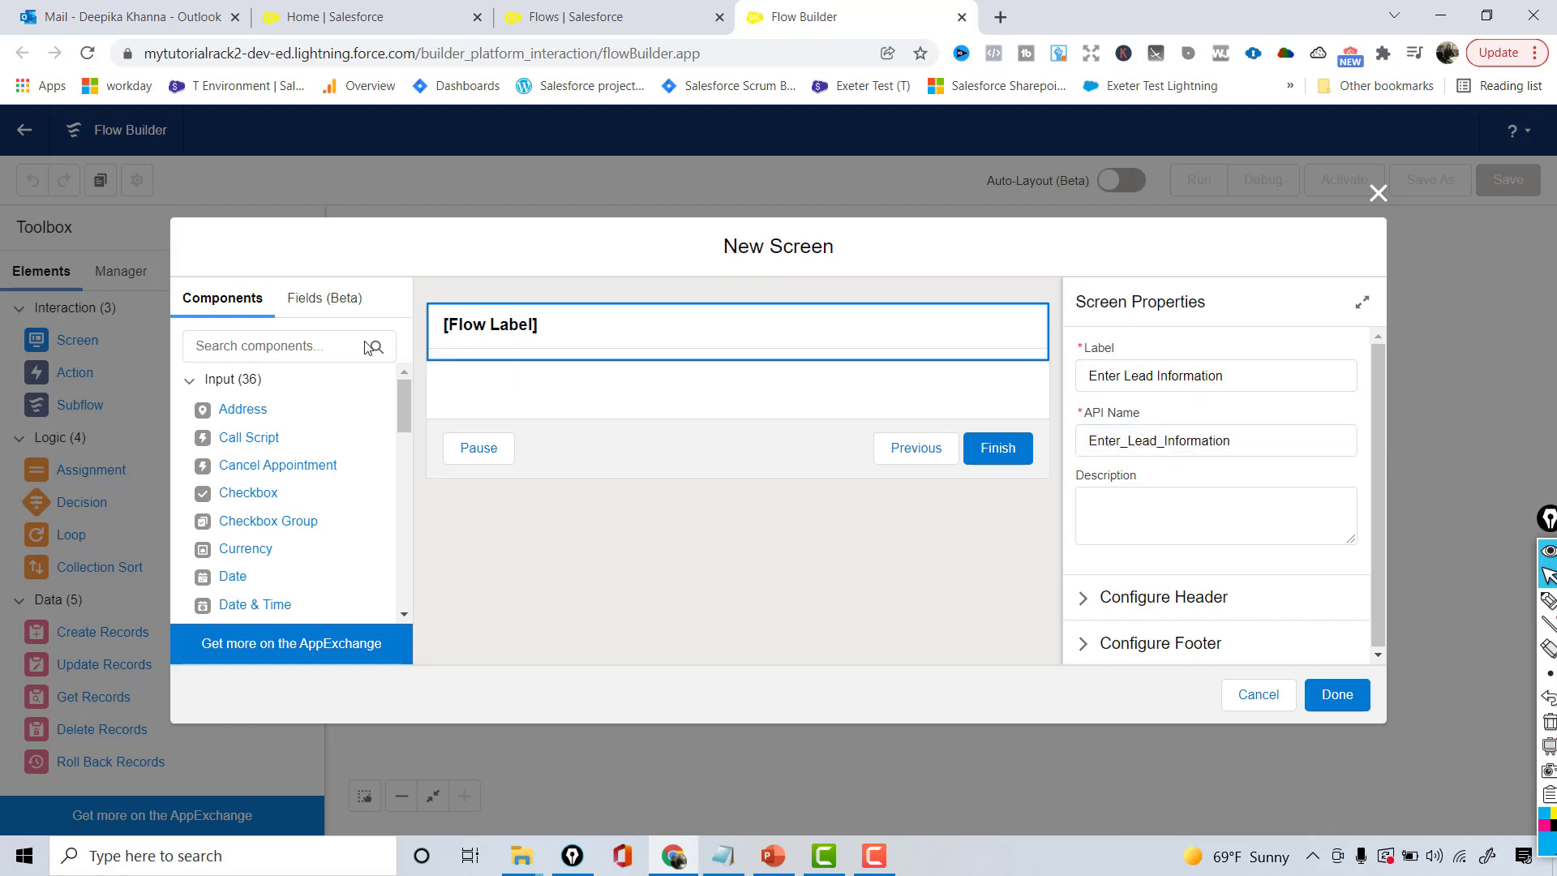
left_click(270, 348)
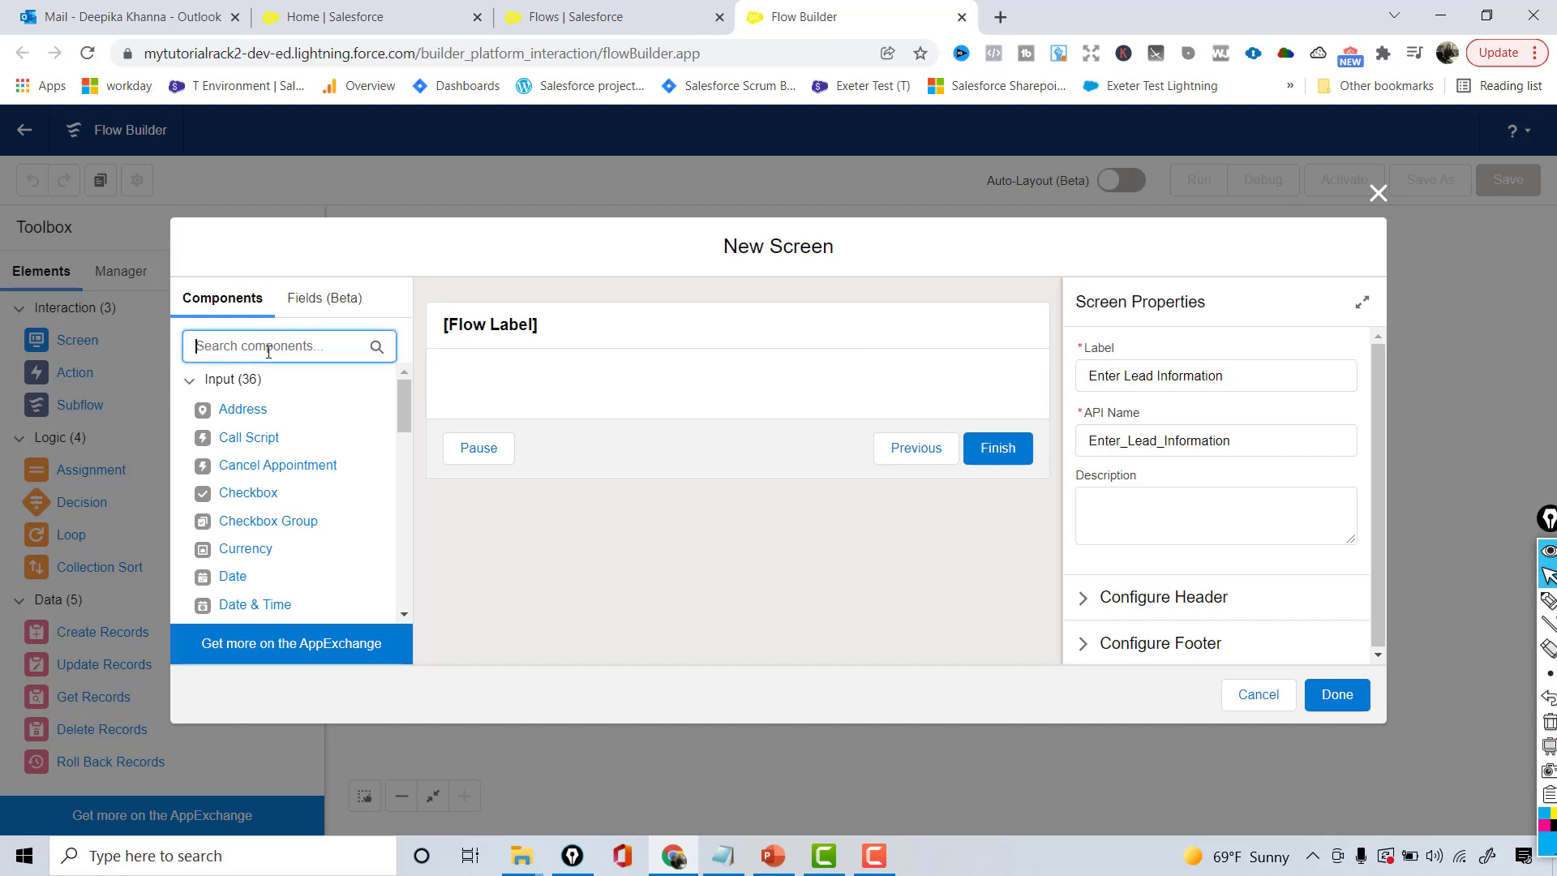
- Add a Text component labelled '<b>Enter Lead Name</b>' with API name Enter_Lead_Name
type("text")
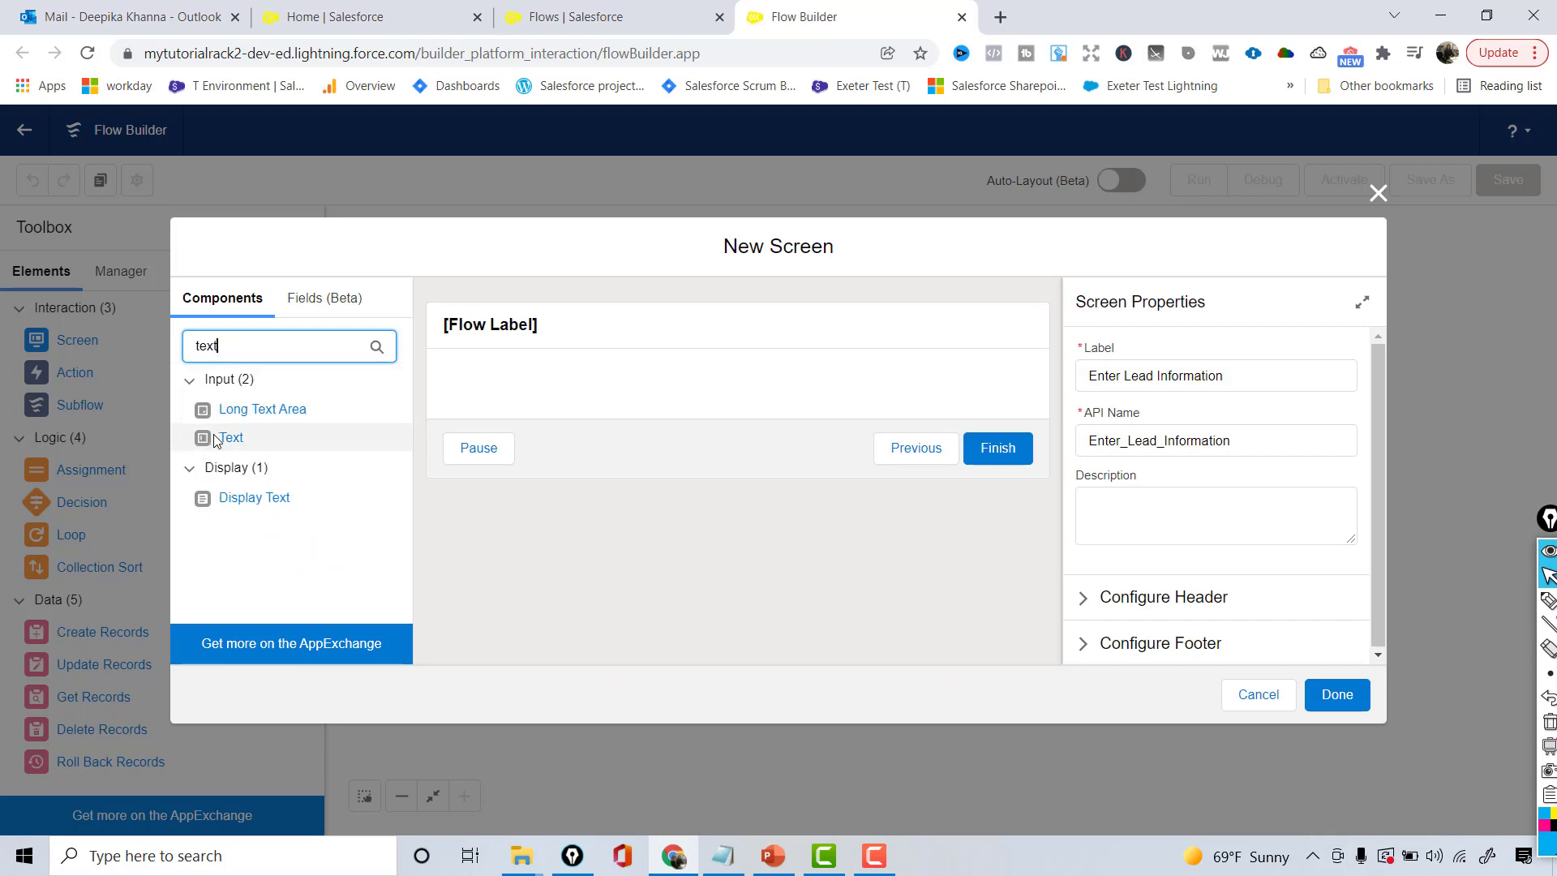
left_click_drag(203, 443, 503, 394)
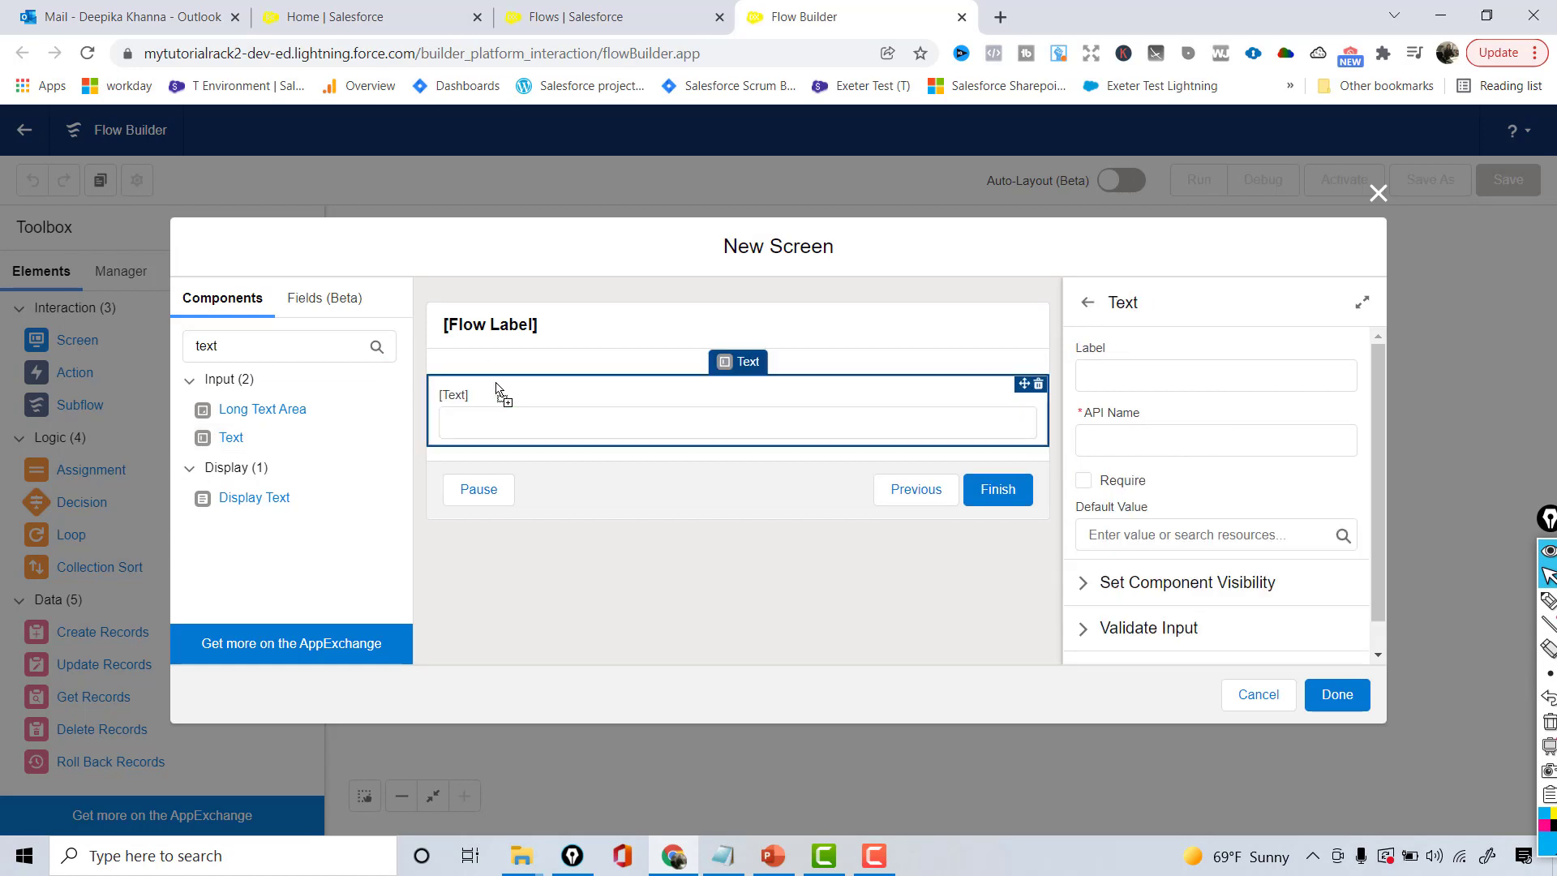
left_click(1123, 379)
type("Ent")
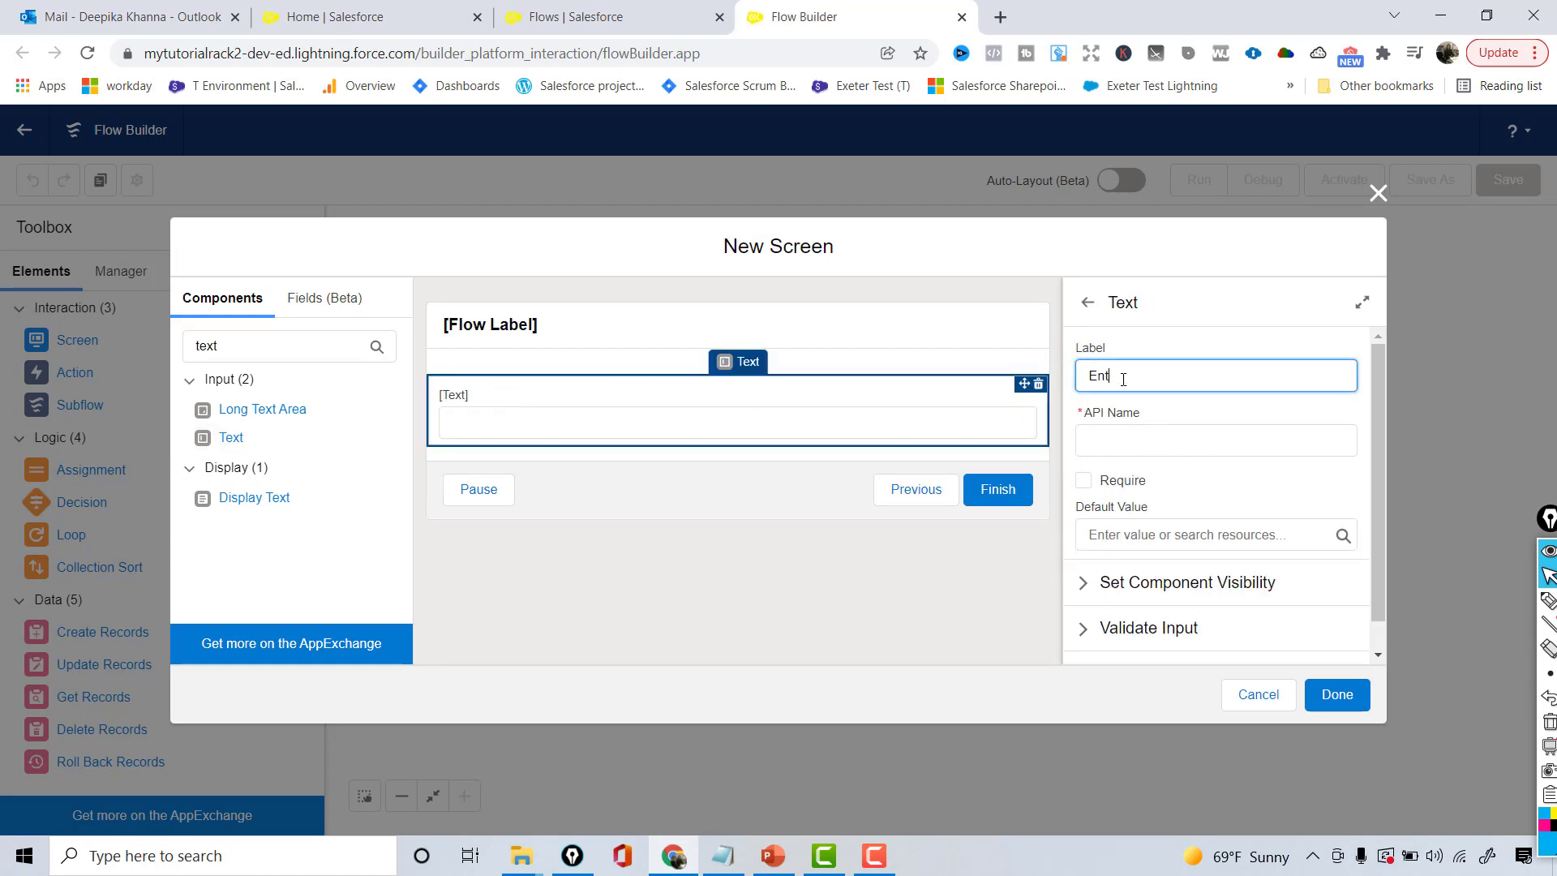
type("er Lead Name")
key("Tab")
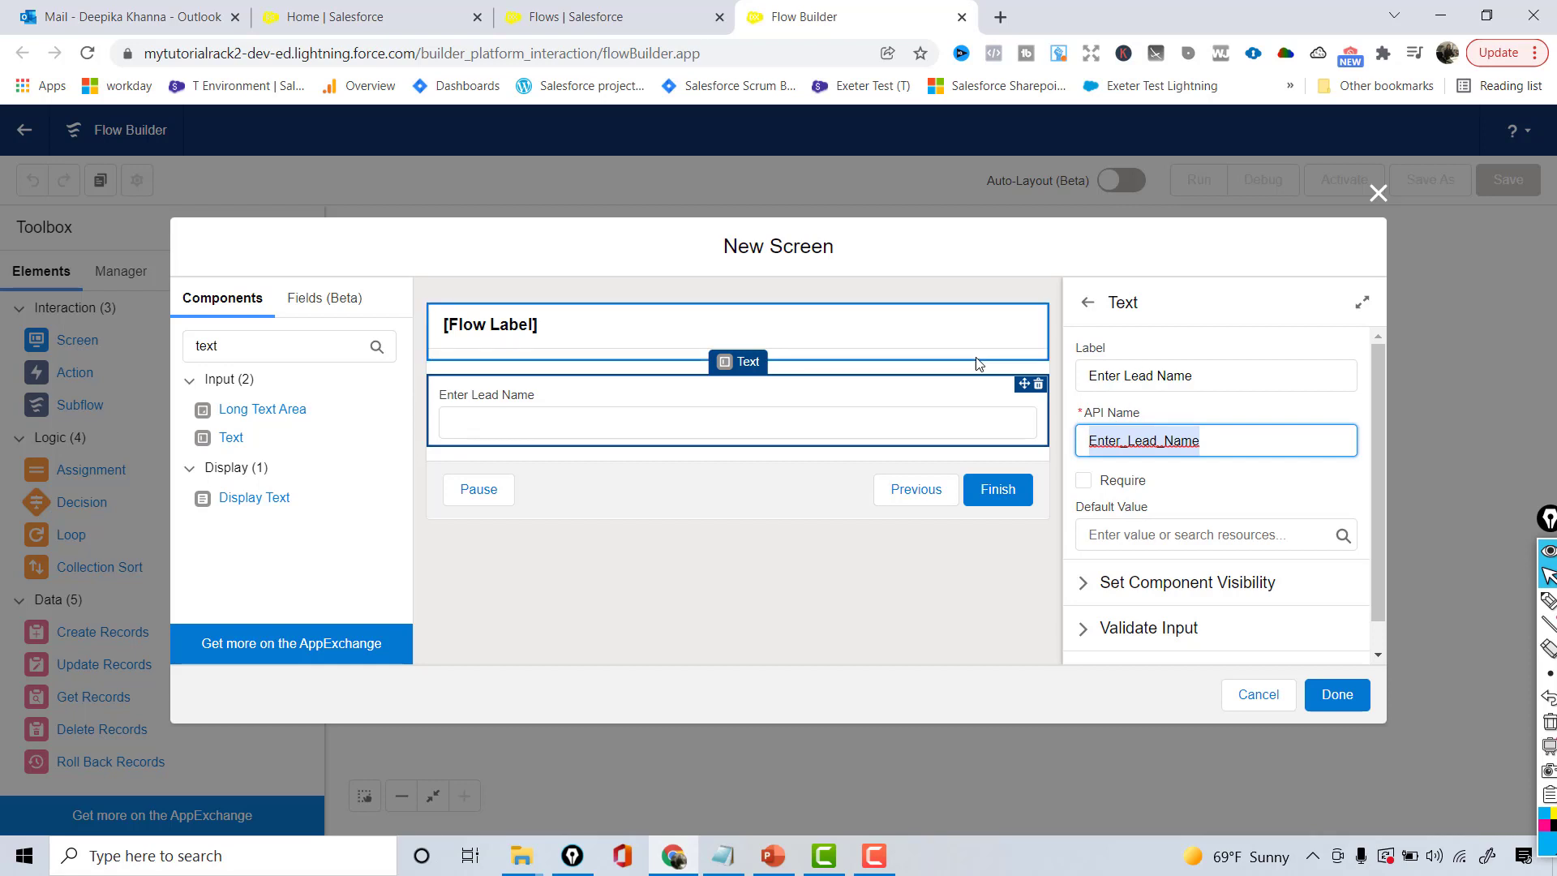
left_click(577, 442)
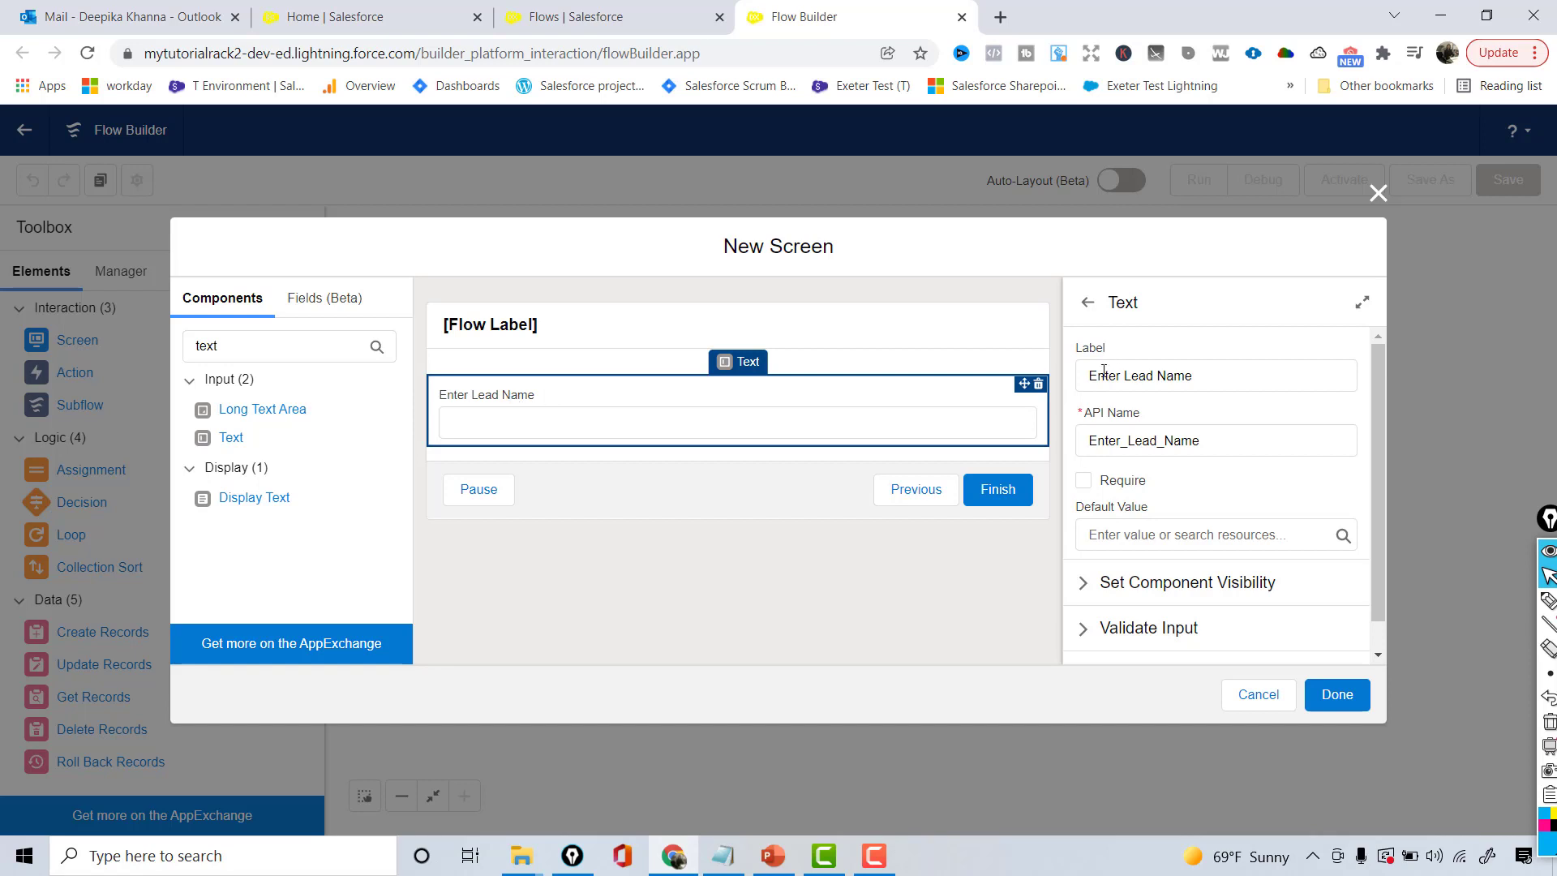
left_click(1086, 373)
type("<b>")
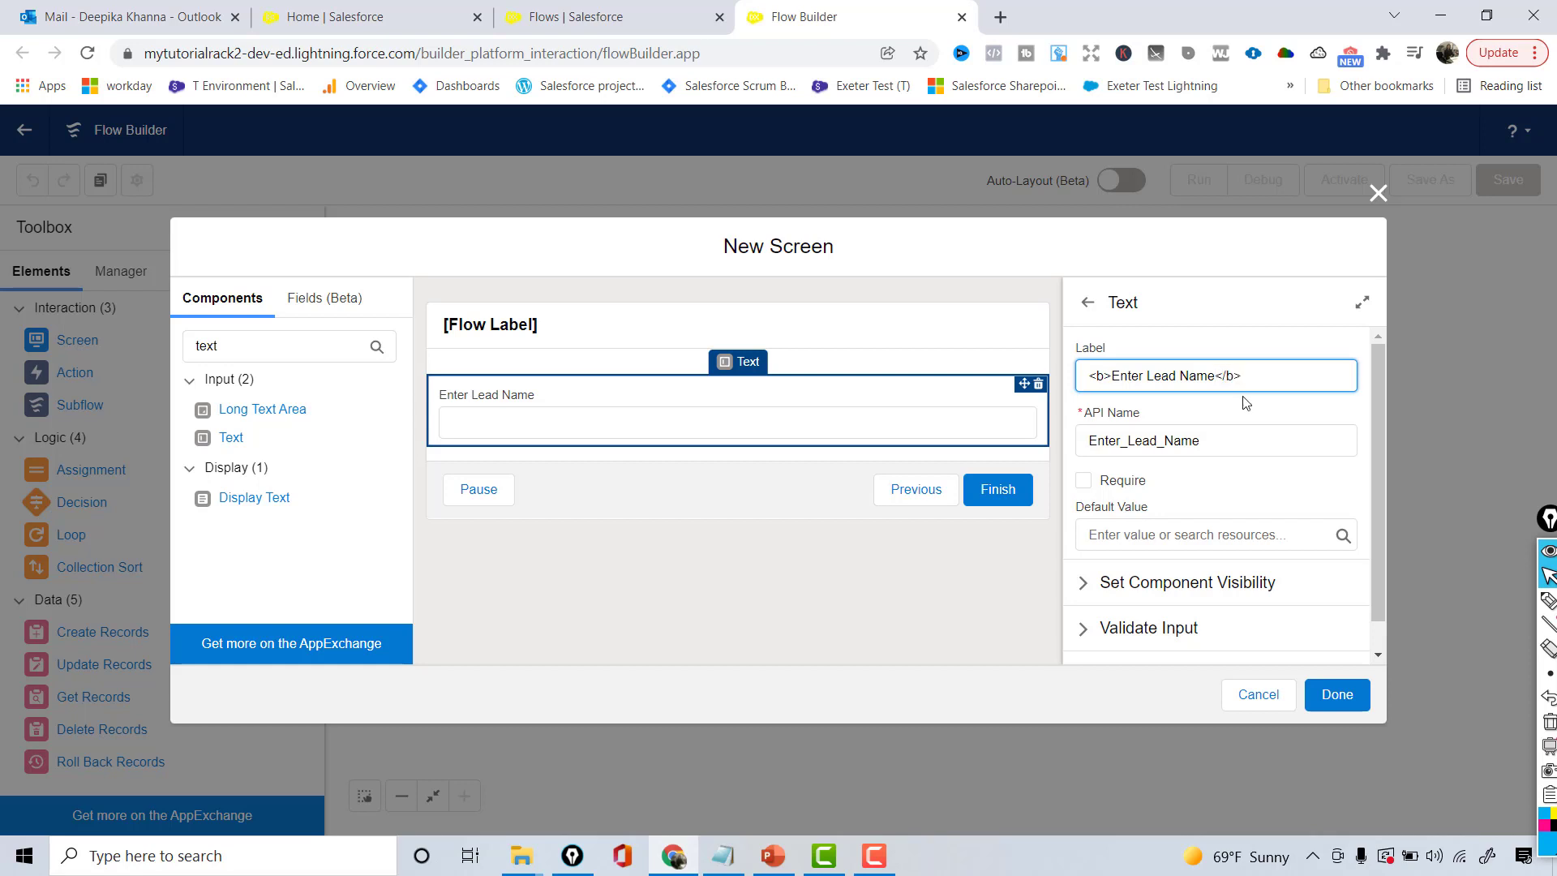
left_click(1228, 419)
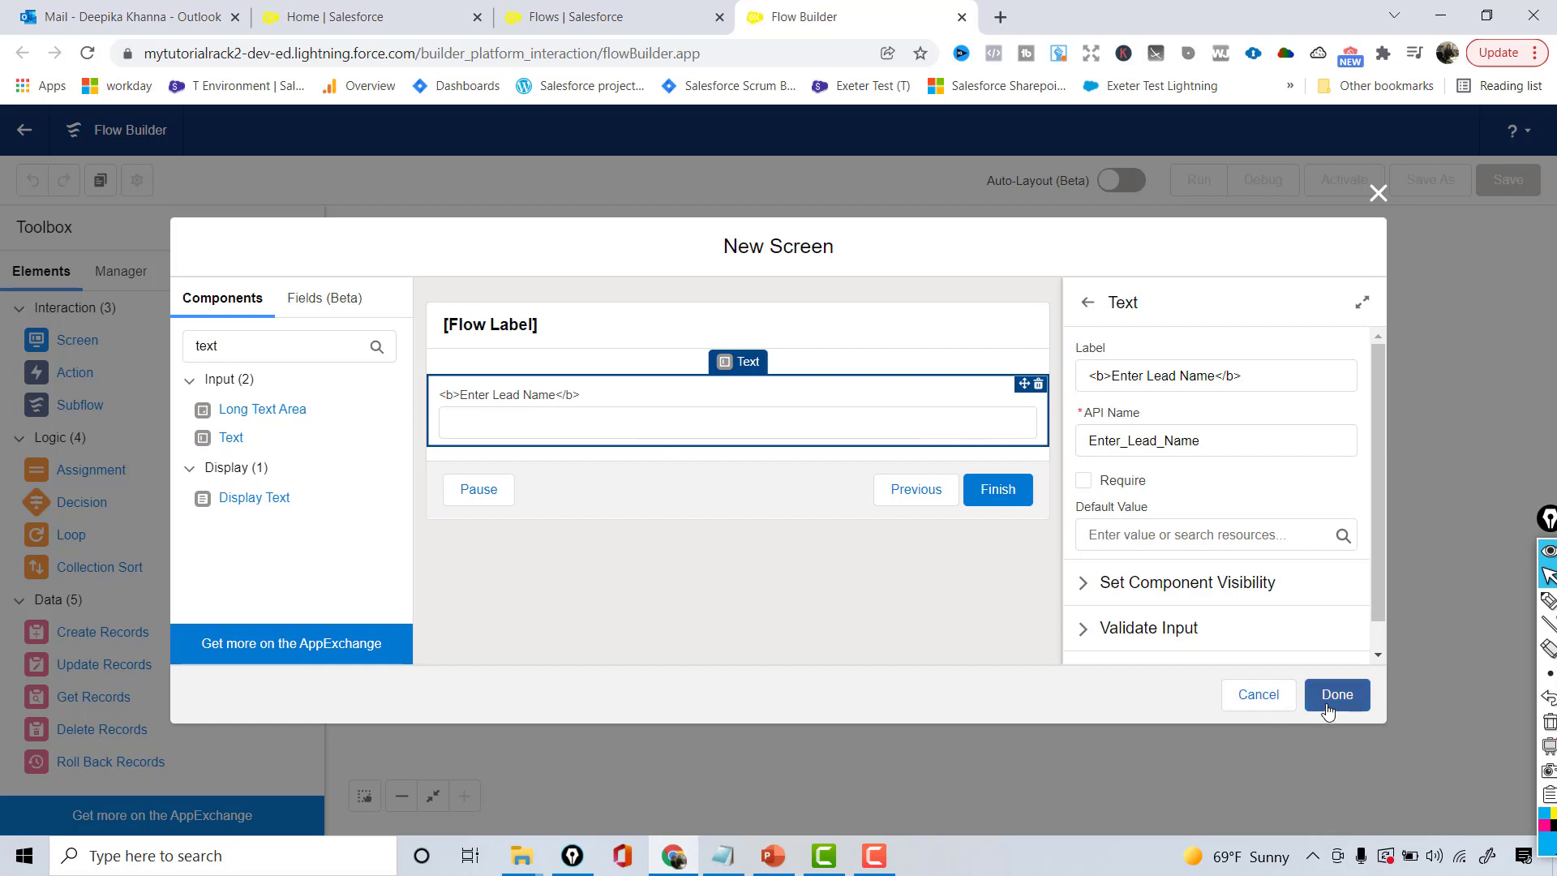
scroll(1380, 503, "down", 1)
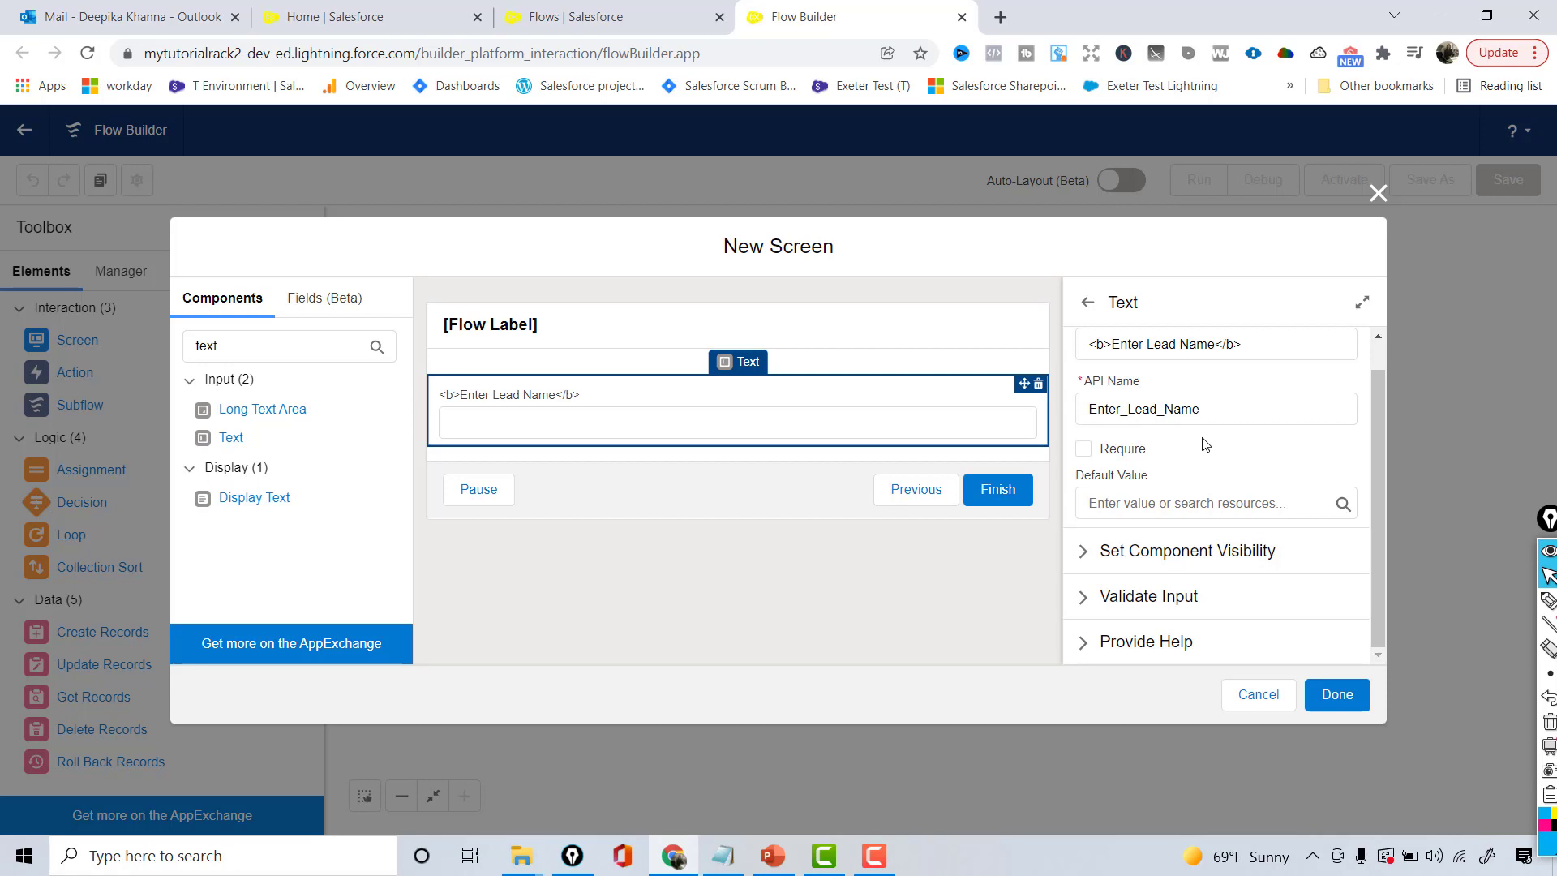
left_click(1085, 449)
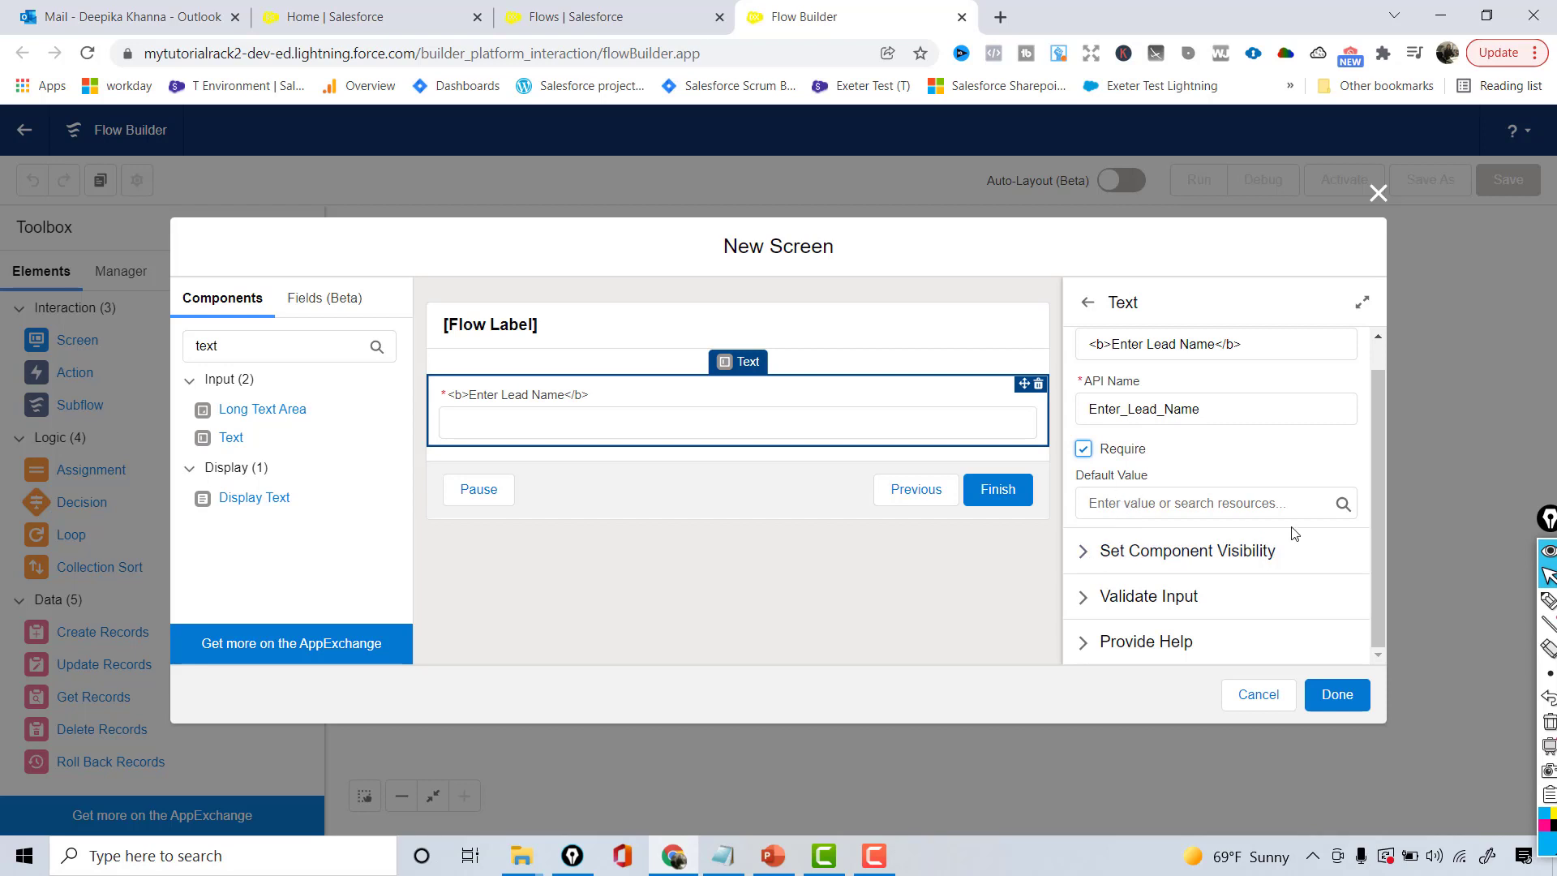
left_click(1080, 600)
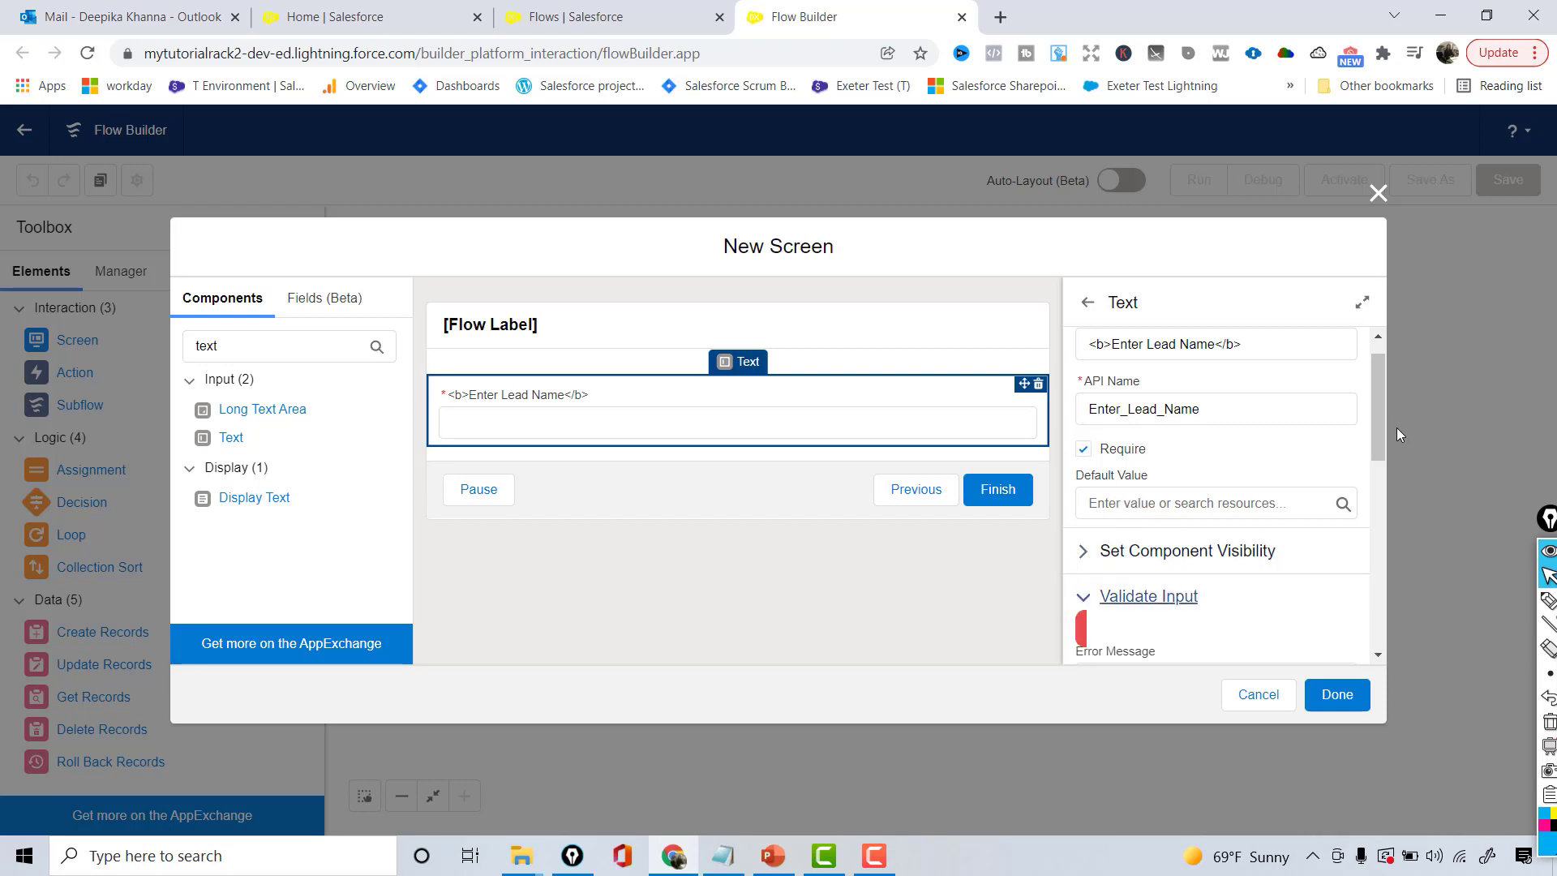
left_click_drag(1375, 440, 1395, 467)
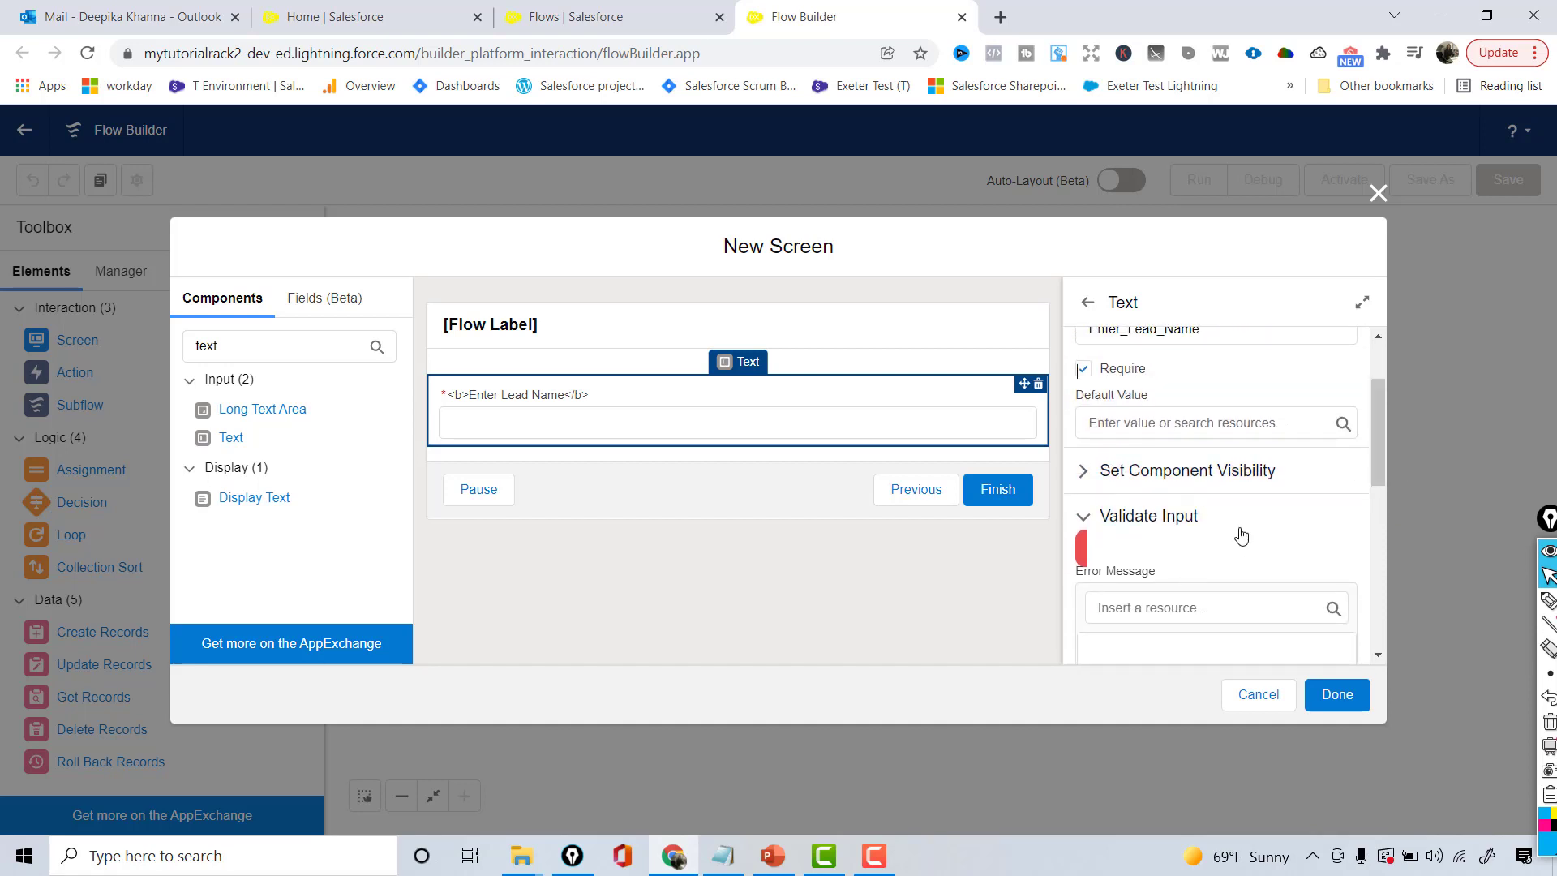
left_click(1142, 515)
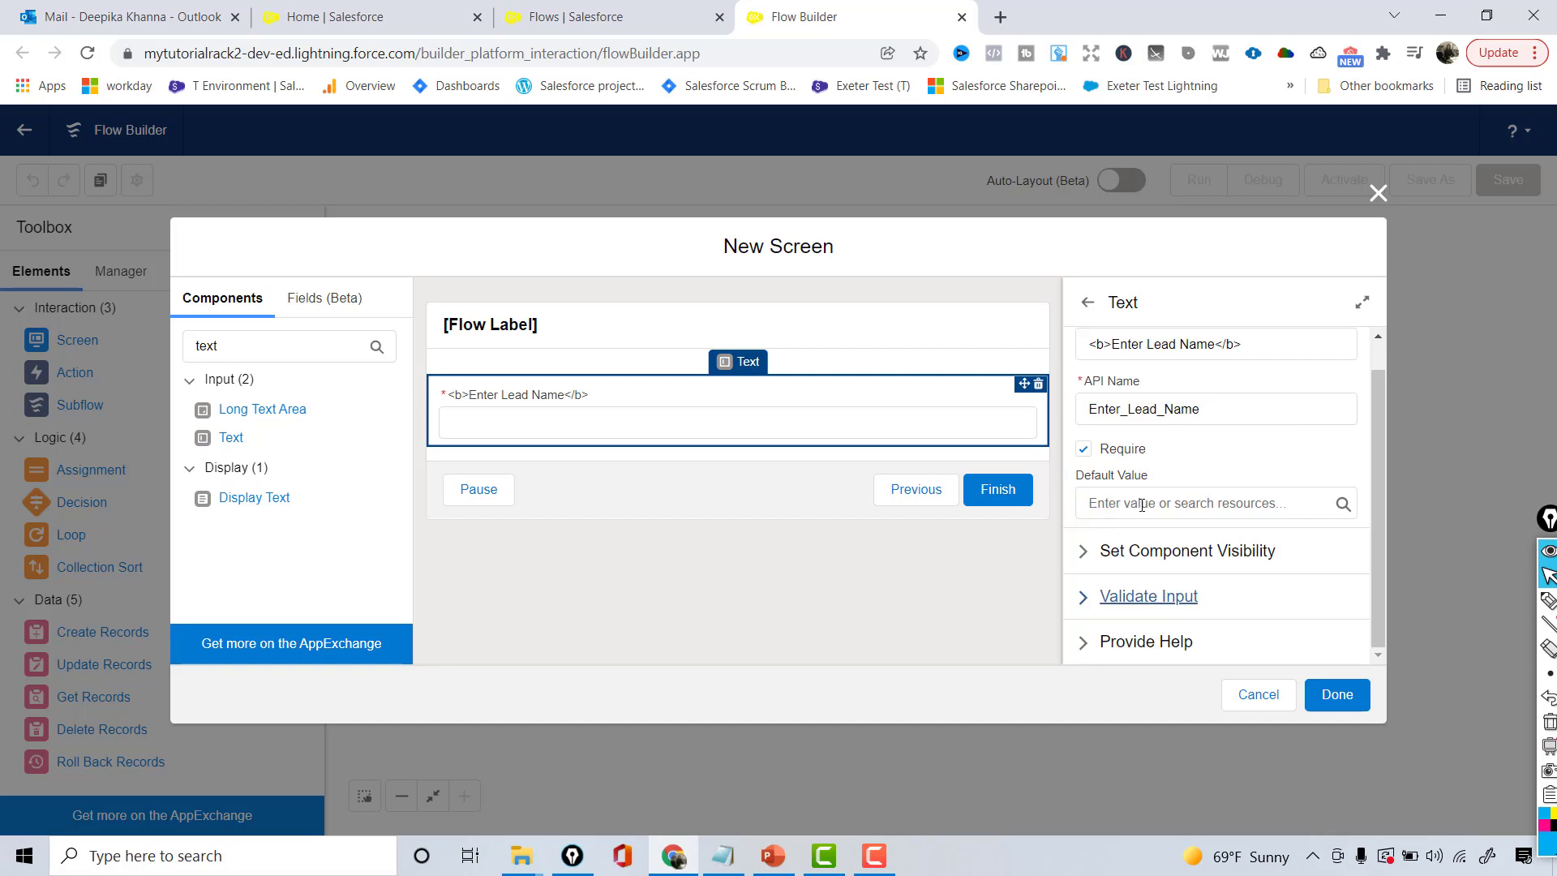
left_click(1085, 551)
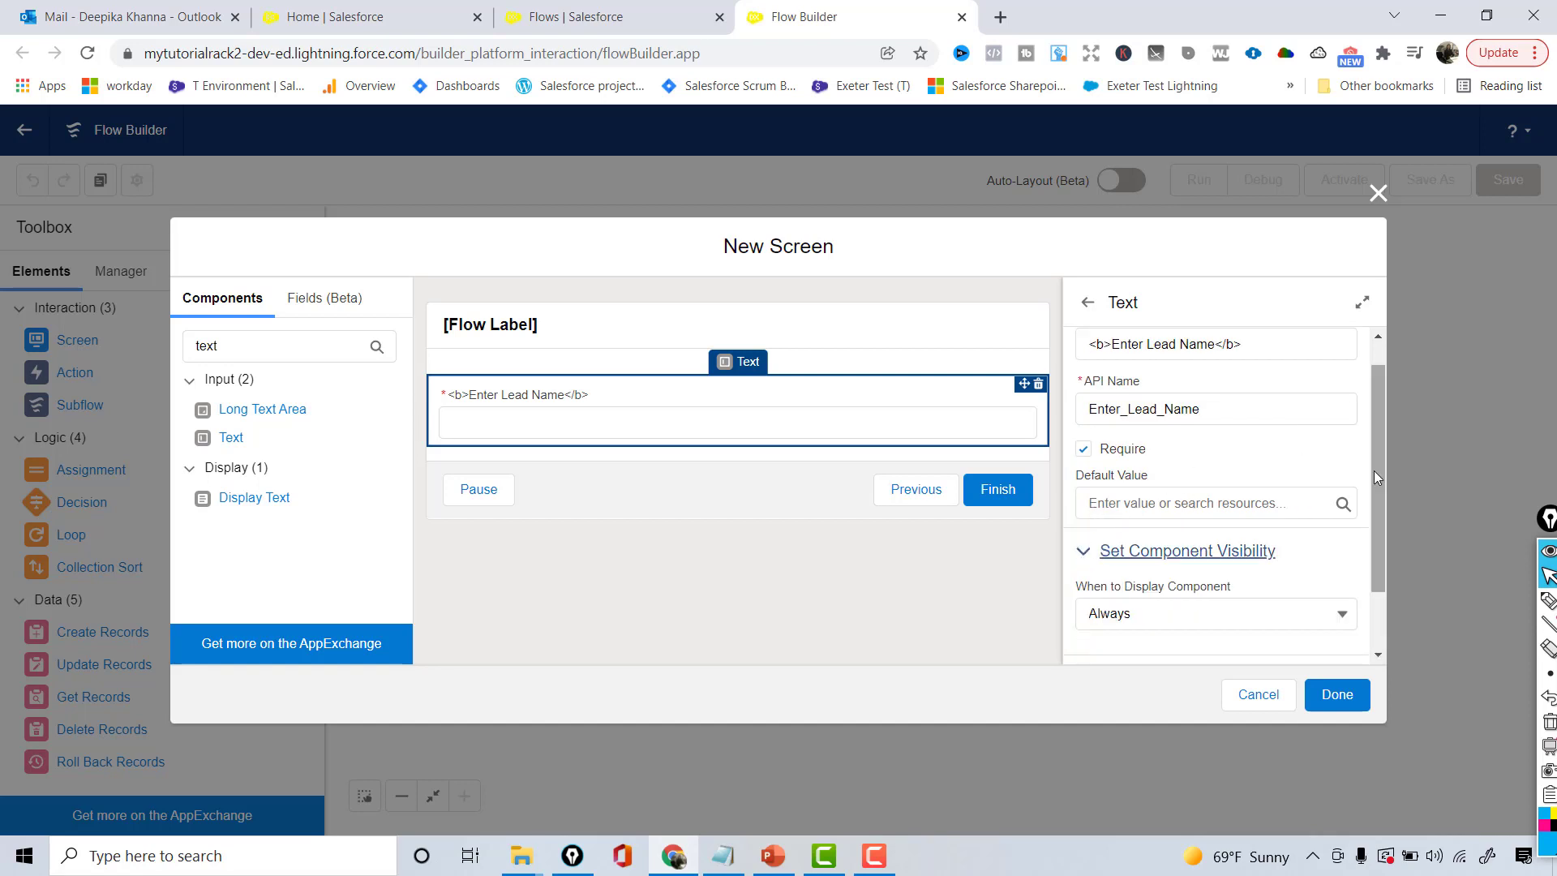
left_click_drag(1374, 470, 1377, 532)
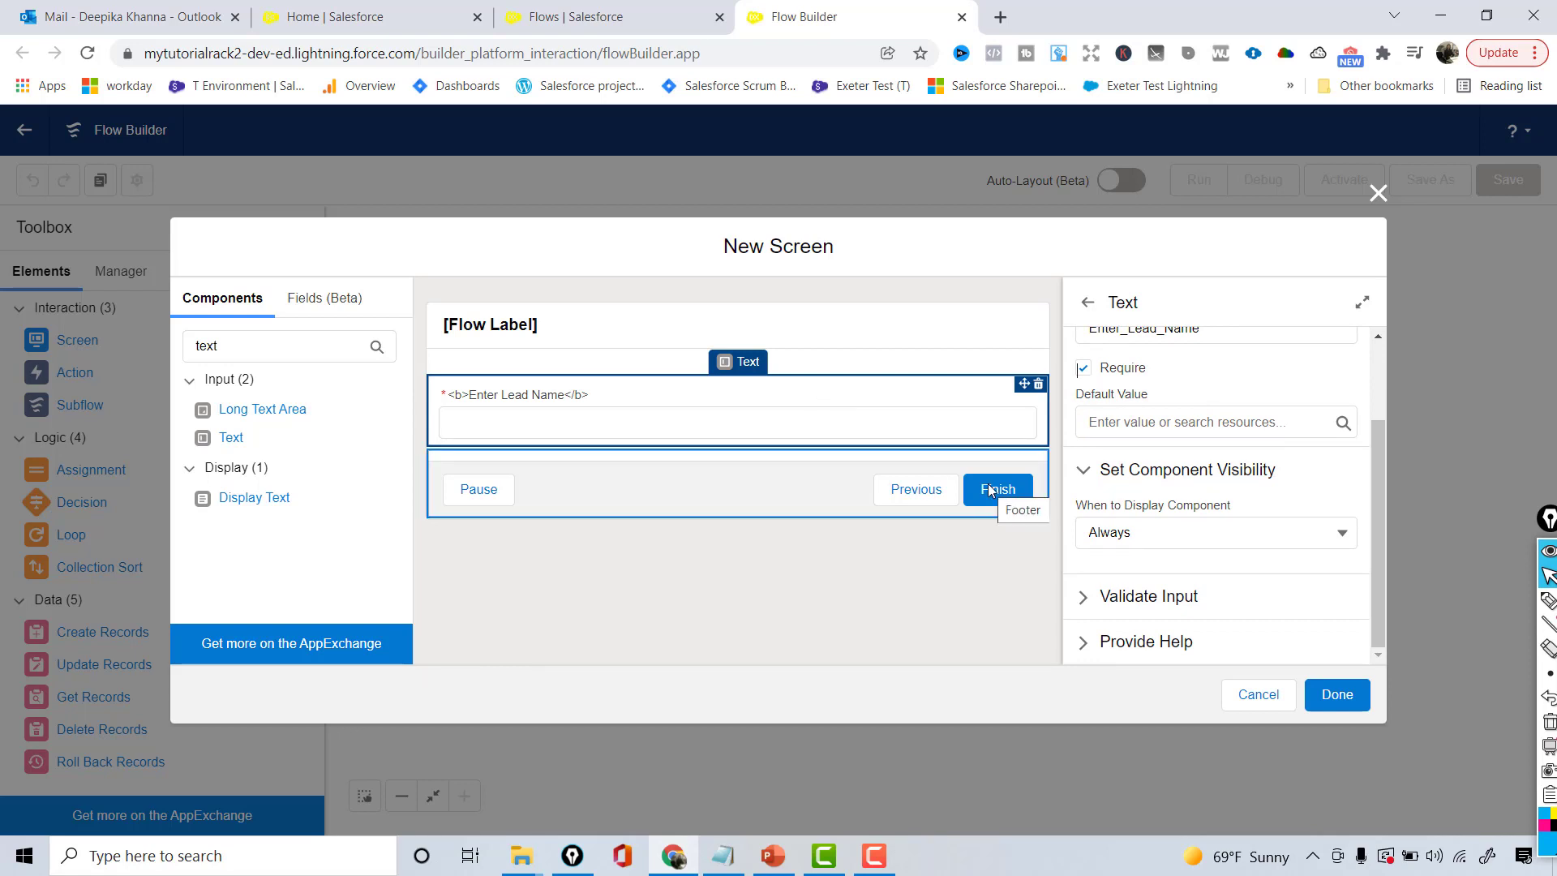
left_click(1179, 533)
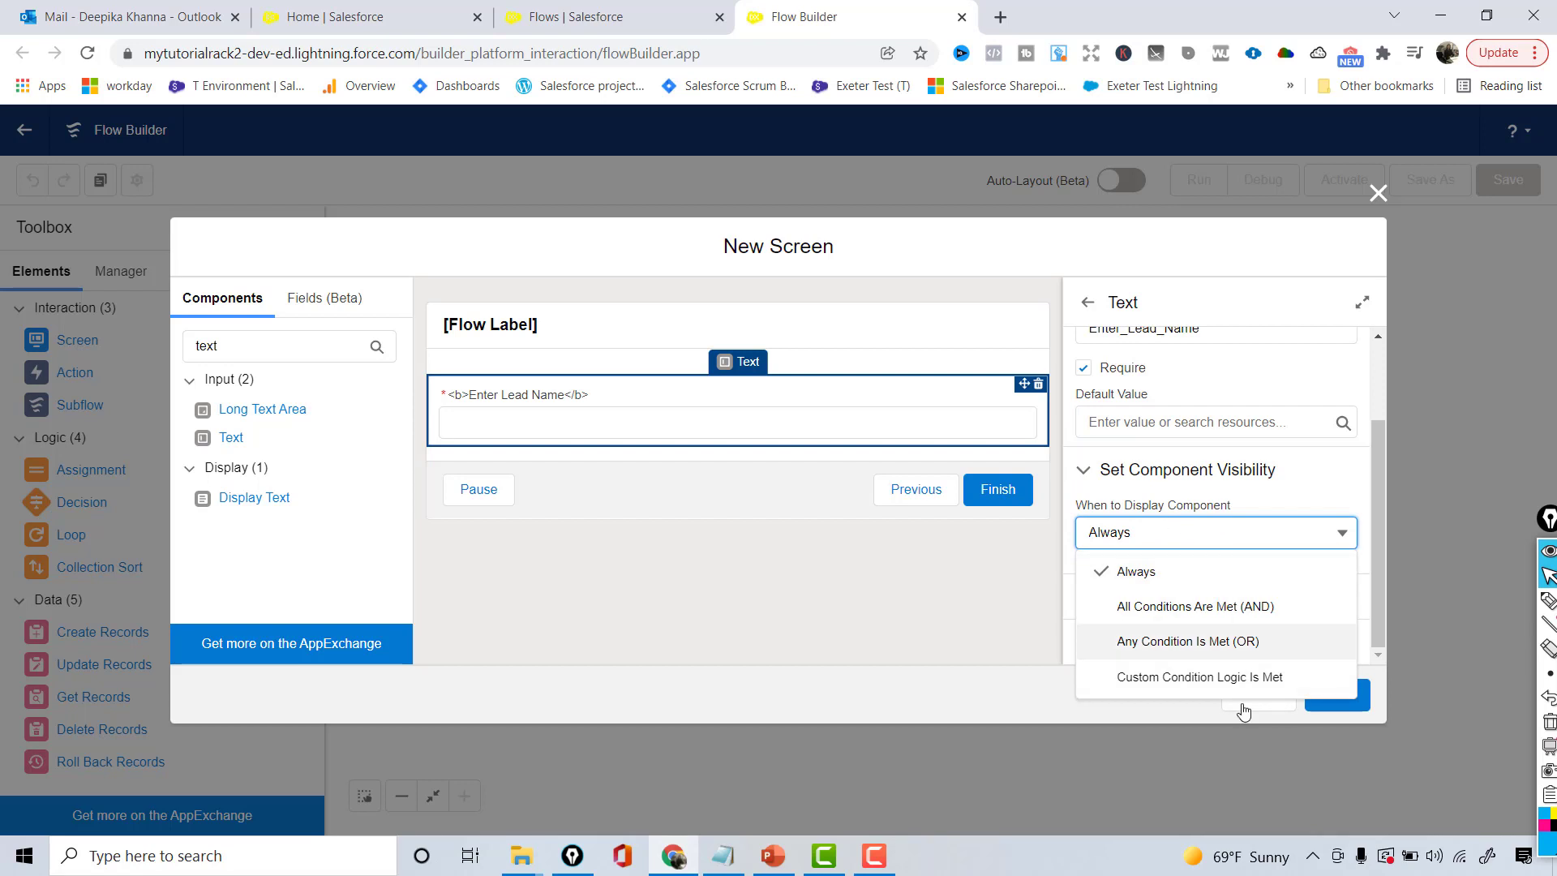
left_click(1089, 472)
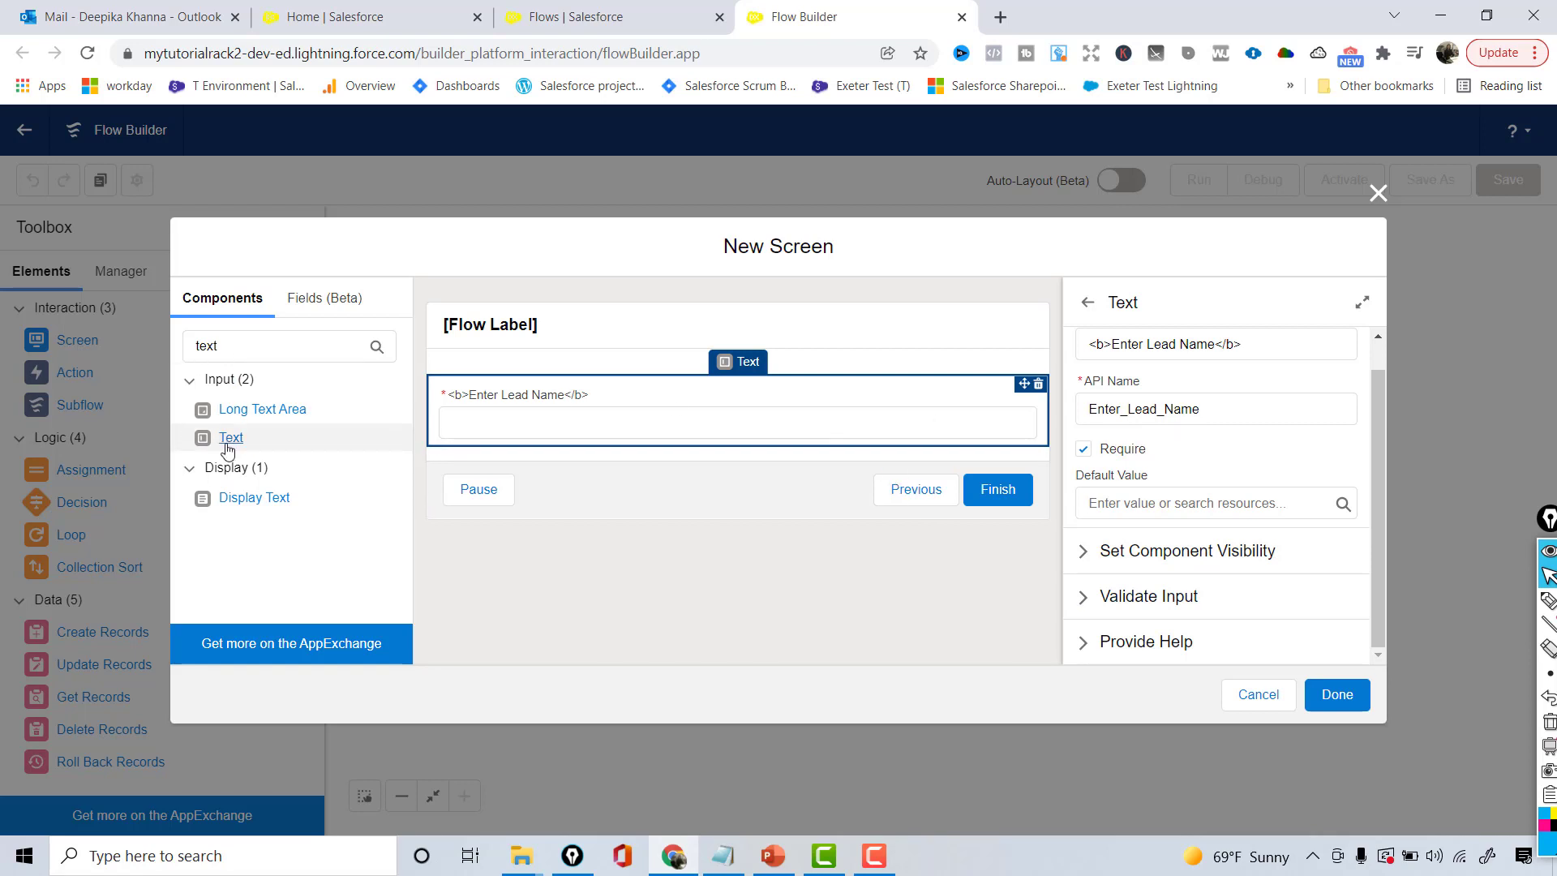
left_click_drag(227, 440, 451, 446)
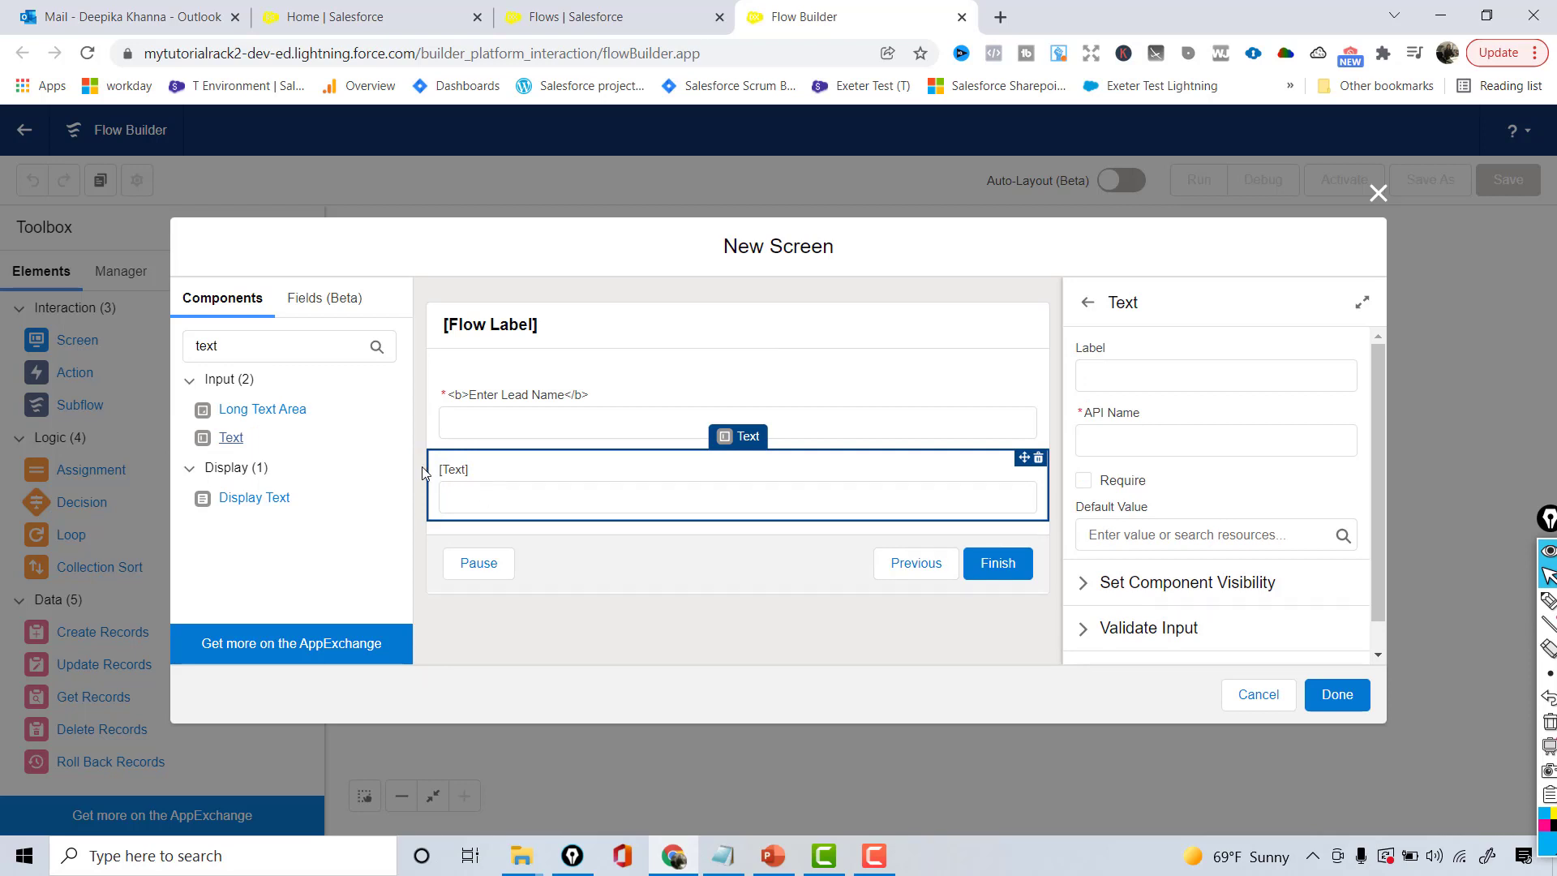
- Add a required Text field 'Company Name' beneath Enter Lead Name, left always visible
left_click_drag(547, 494, 523, 360)
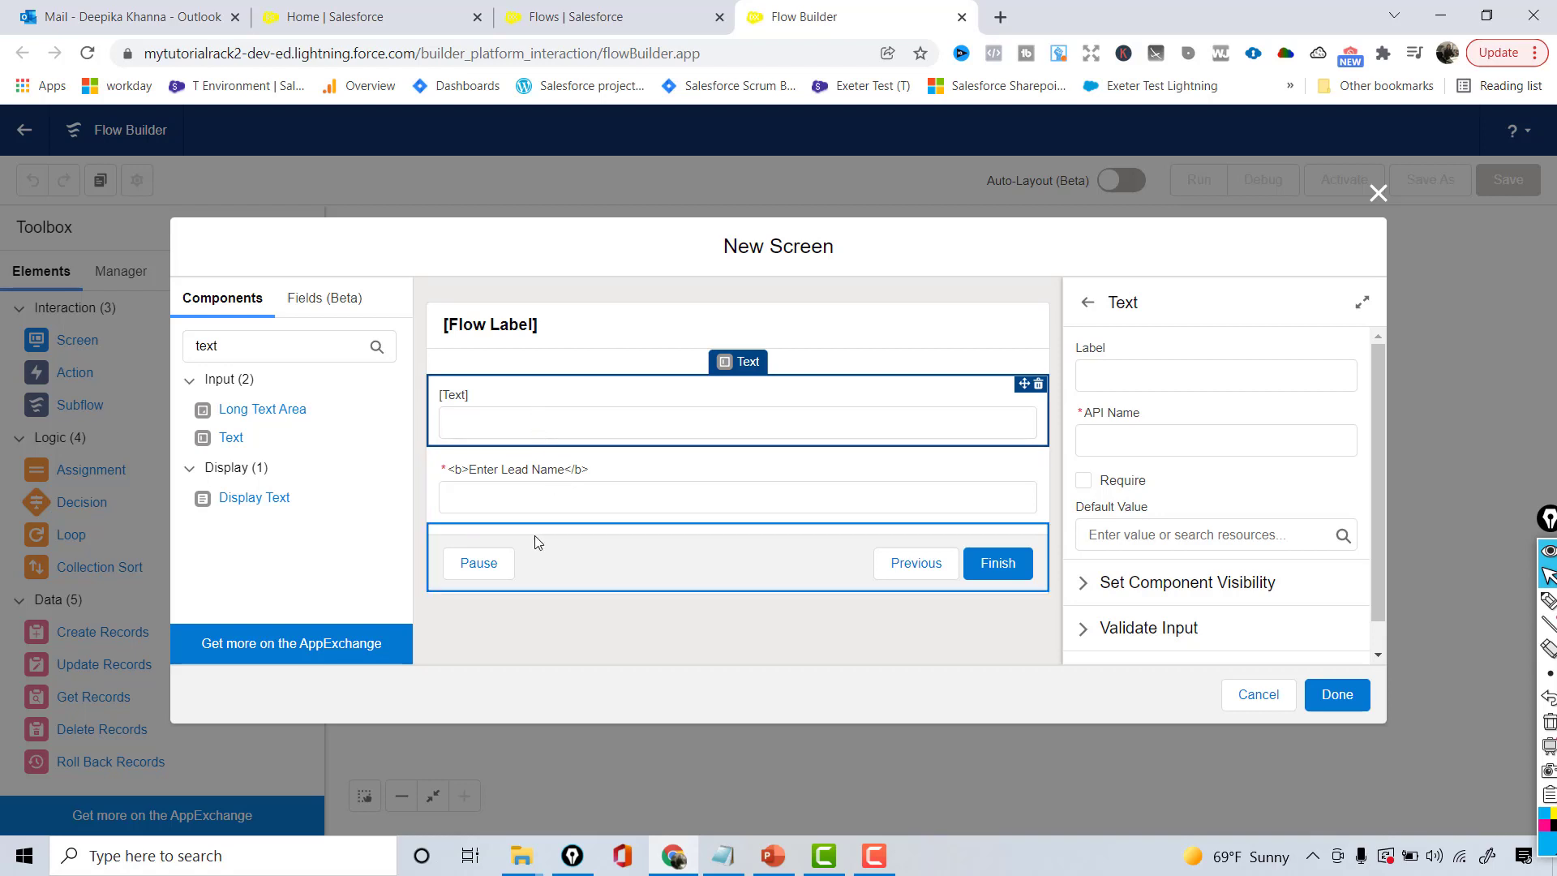
left_click_drag(571, 499, 570, 418)
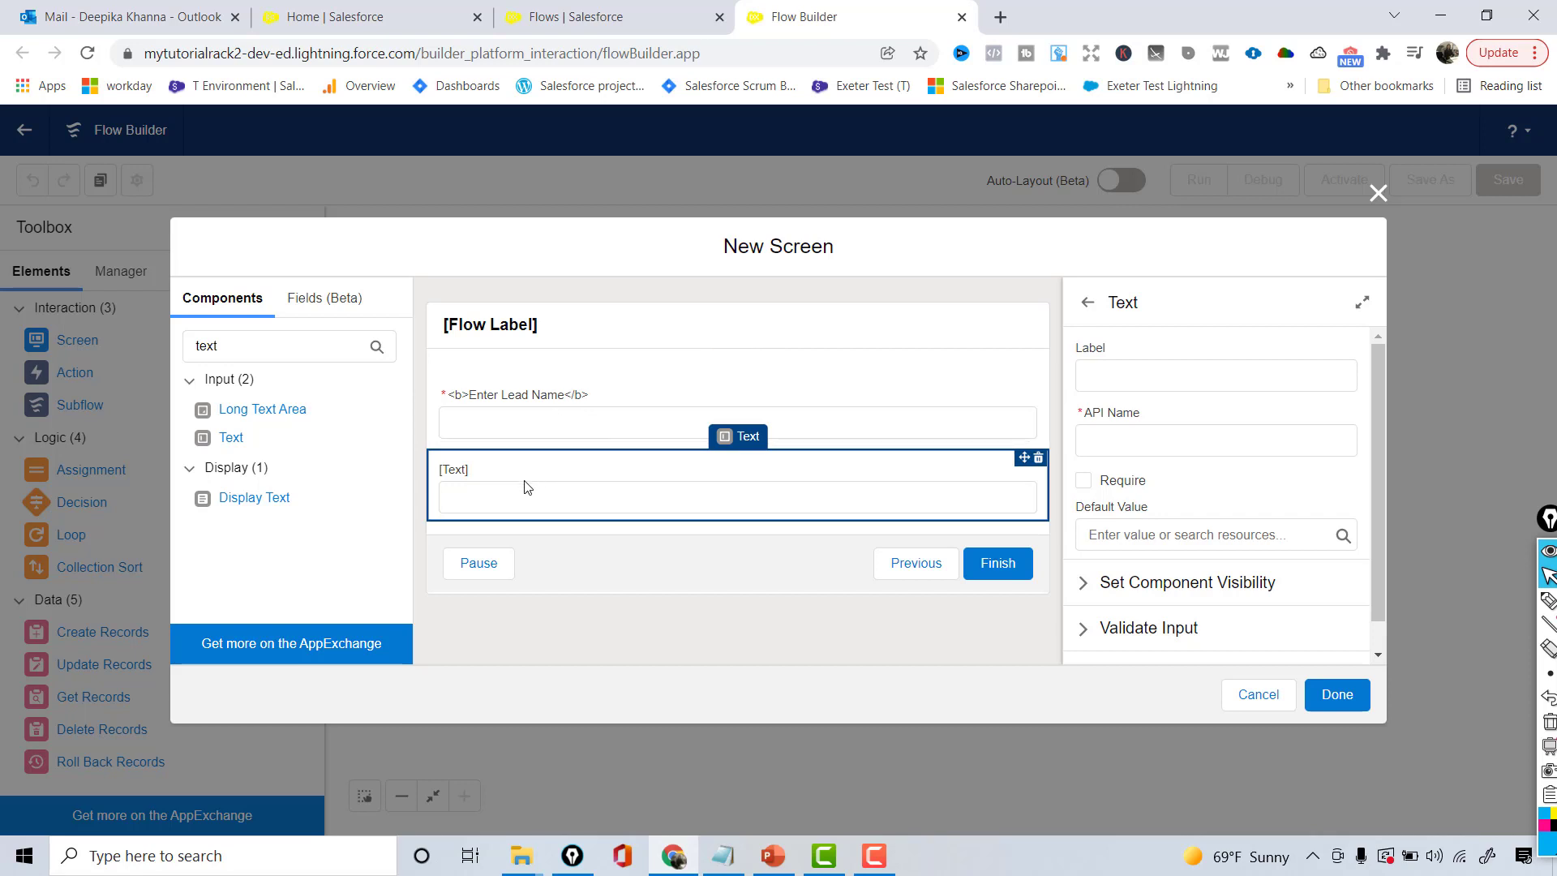
left_click(1092, 376)
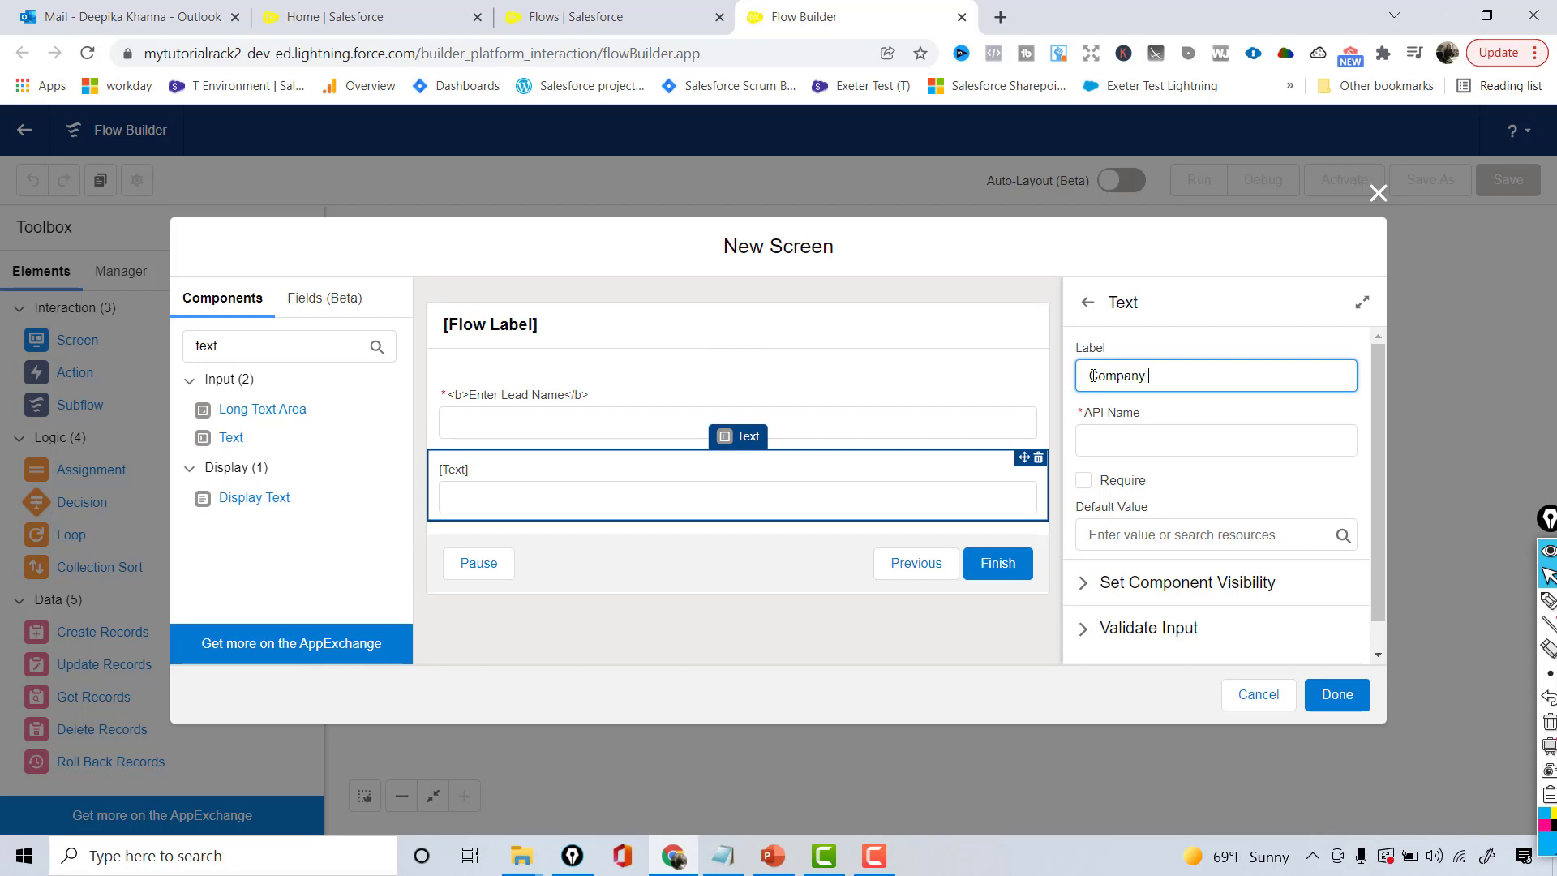
key("Tab")
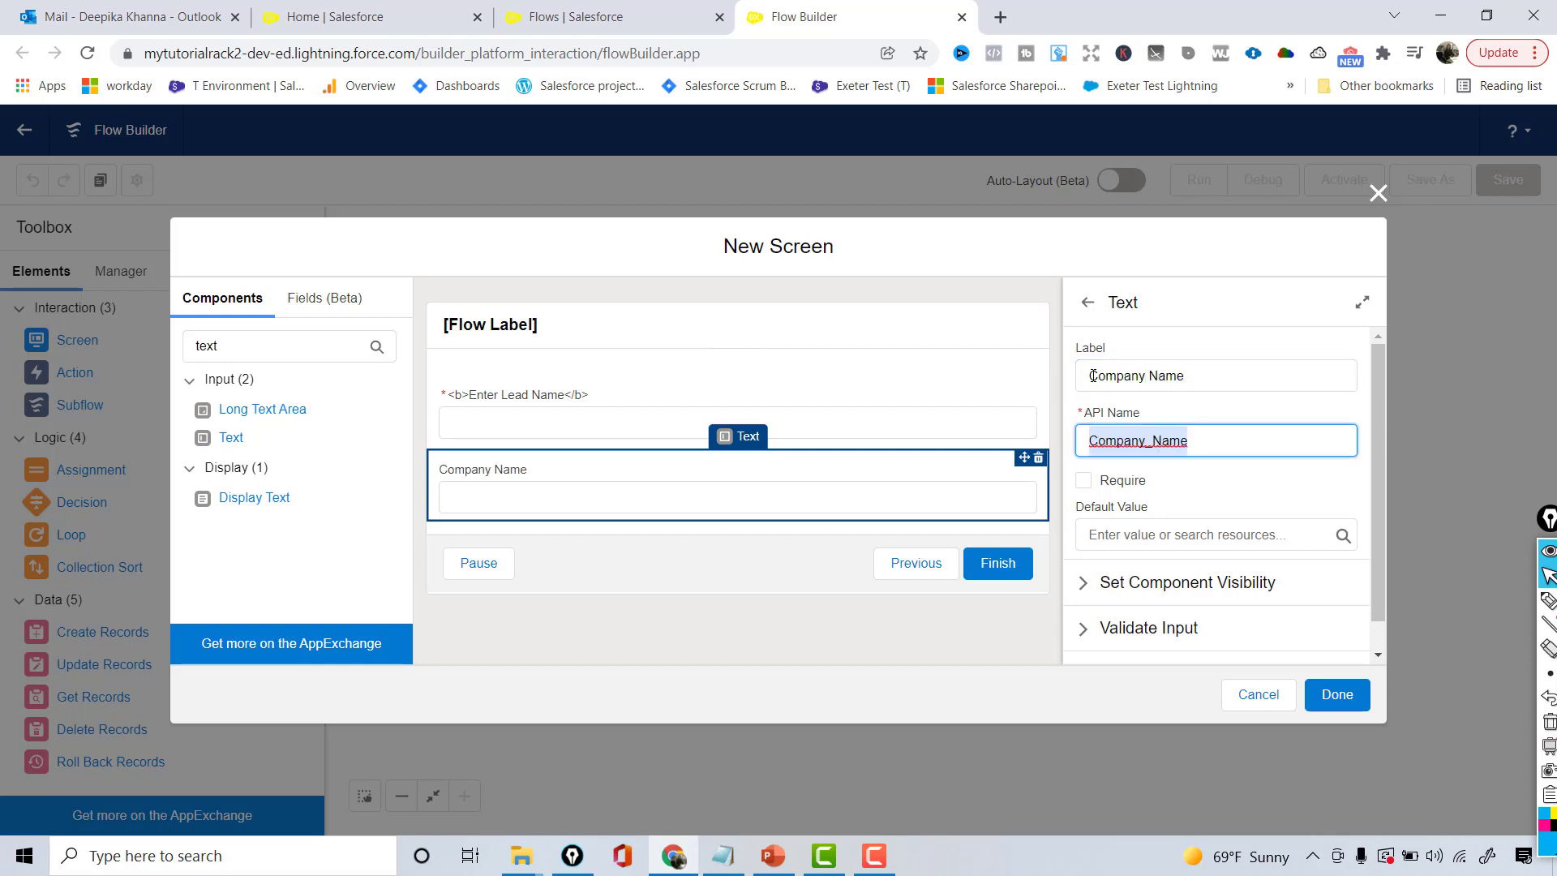
left_click(1084, 483)
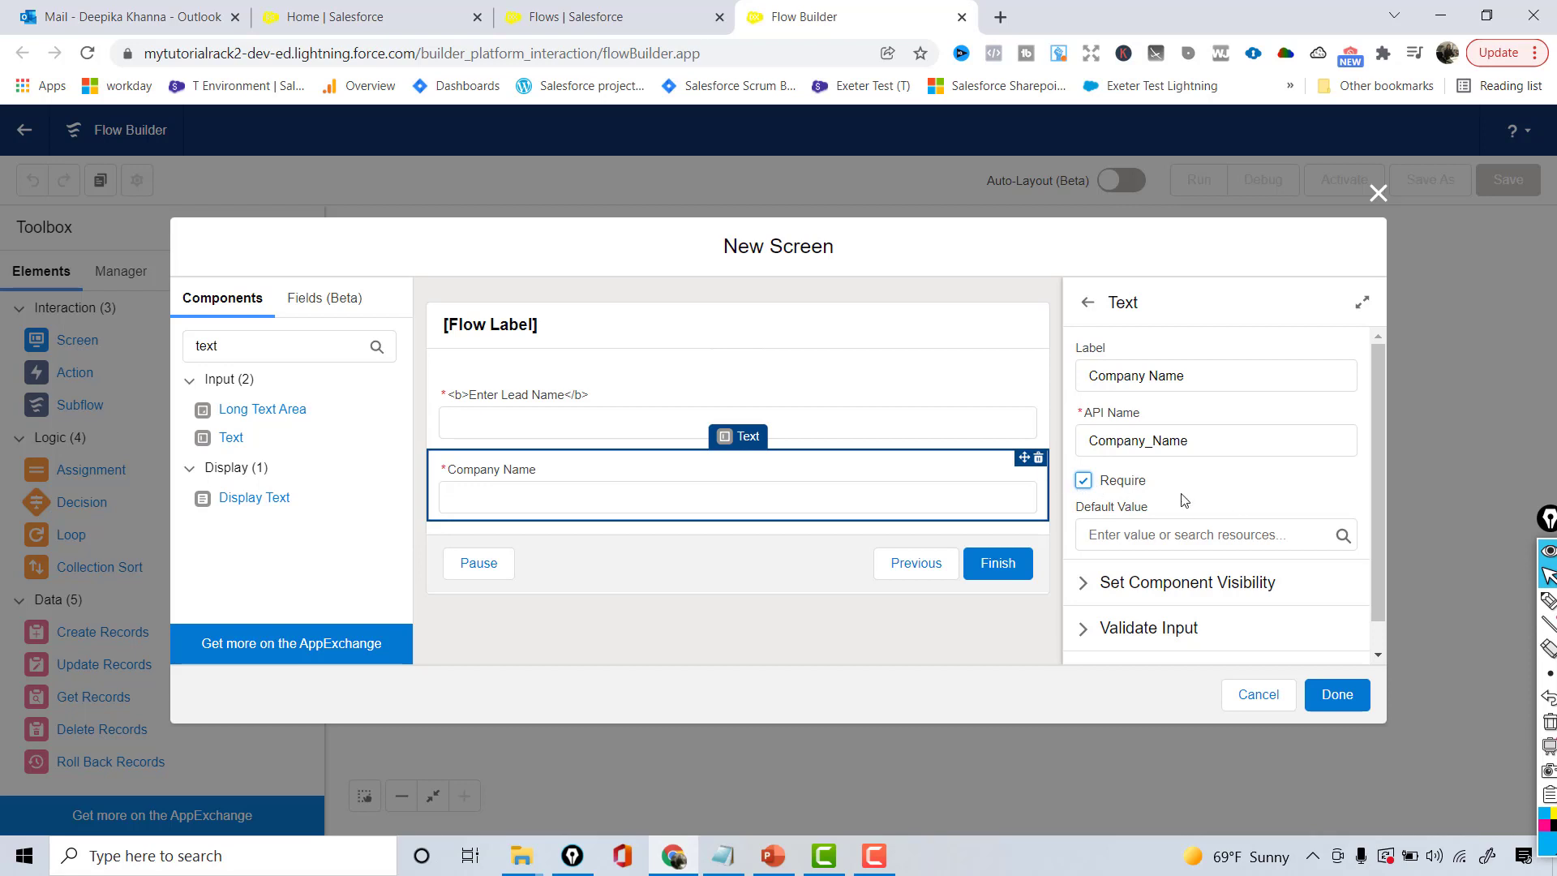
scroll(1152, 536, "down", 1)
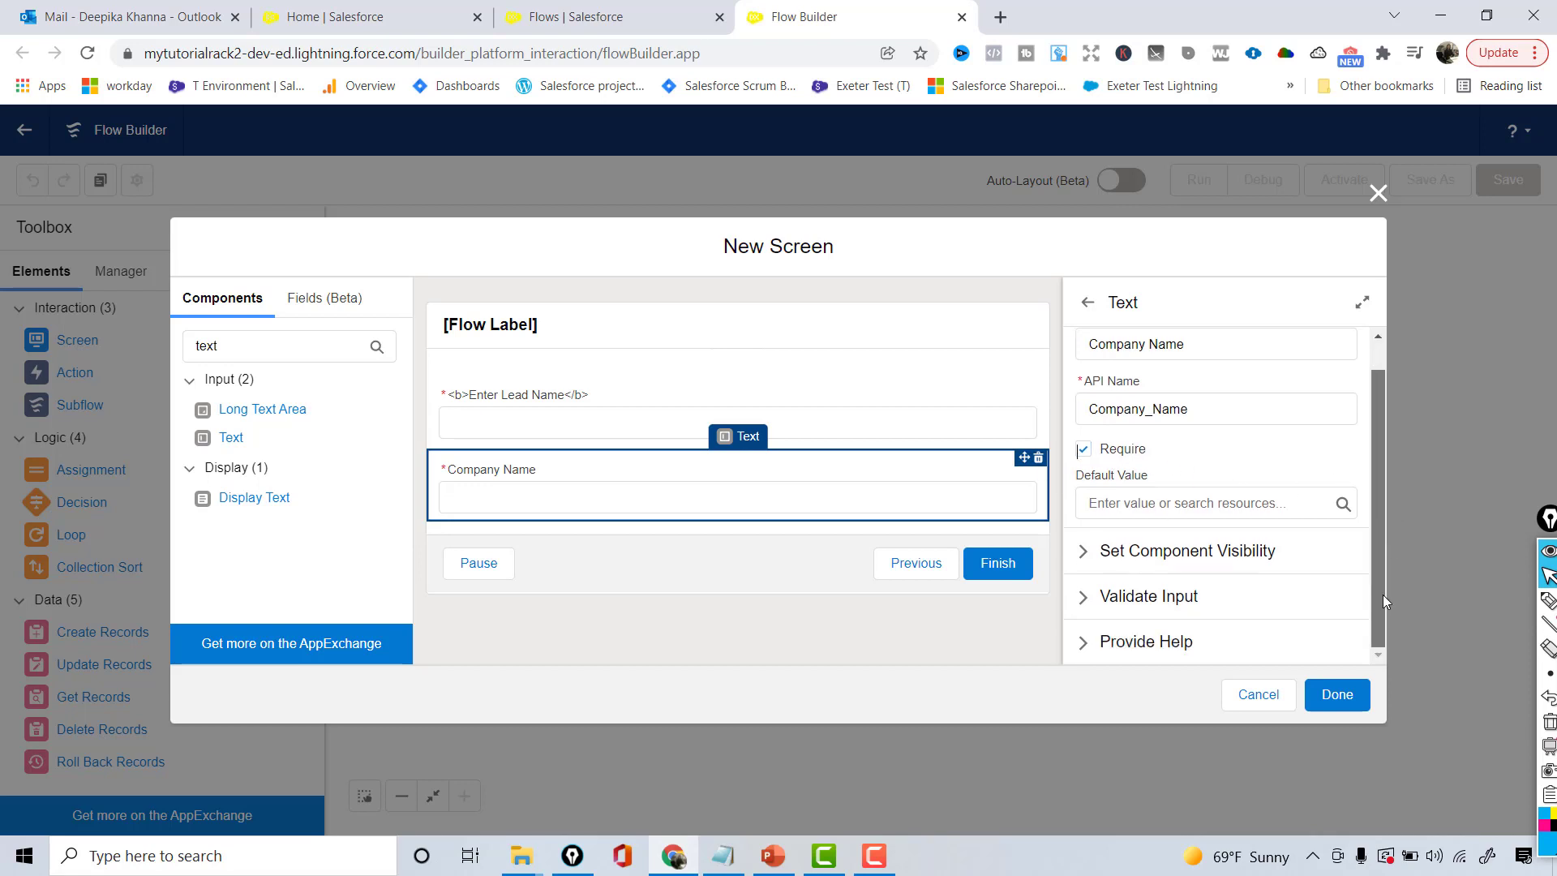
left_click(1079, 556)
scroll(1379, 567, "down", 3)
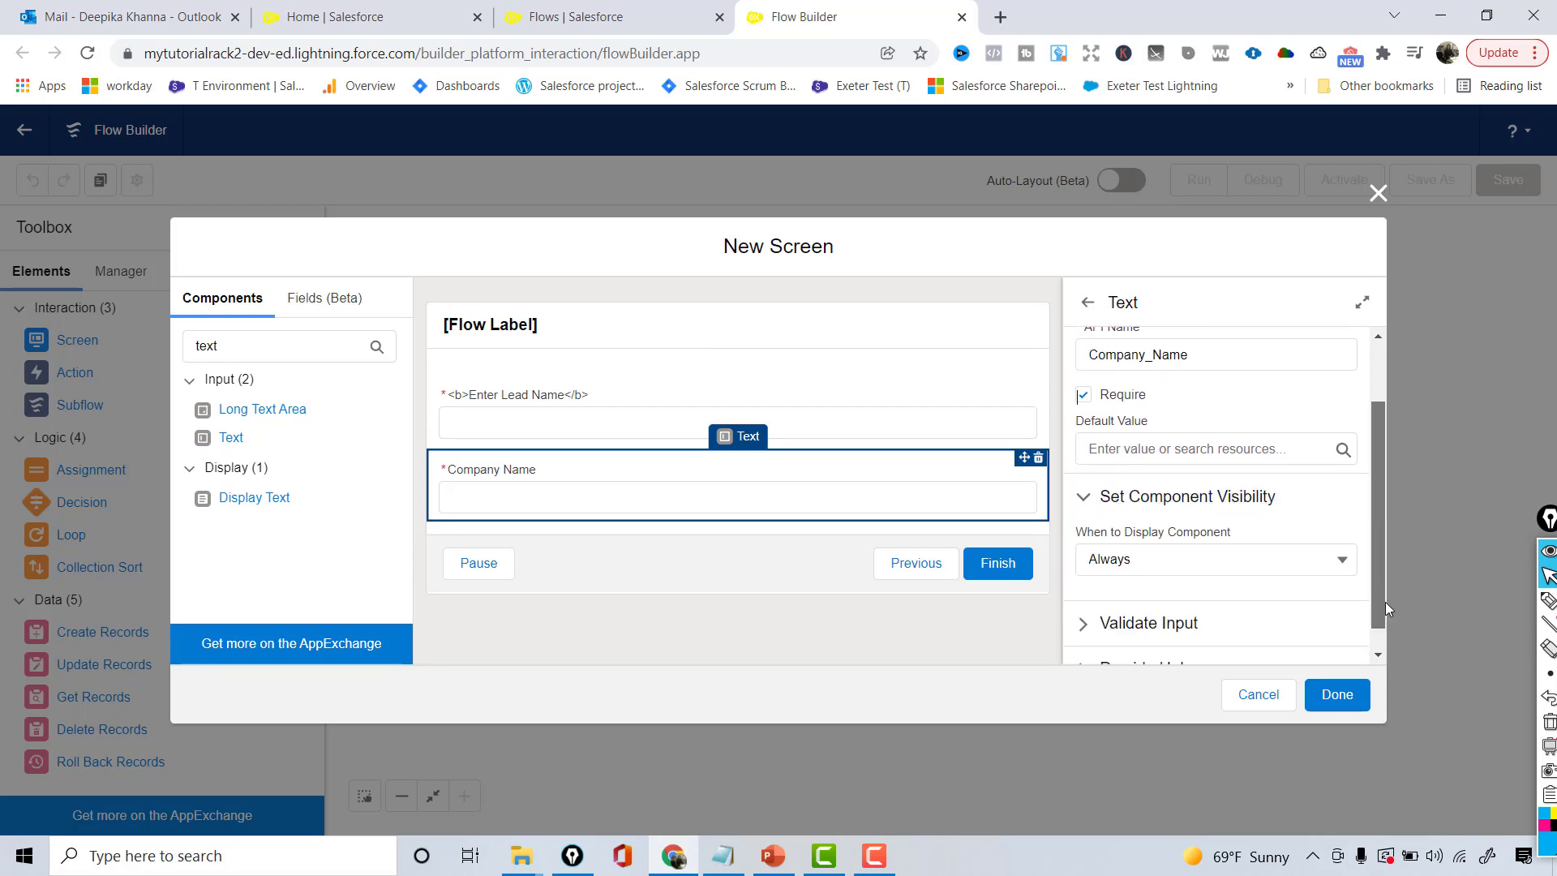
scroll(1387, 569, "up", 3)
scroll(1297, 551, "down", 2)
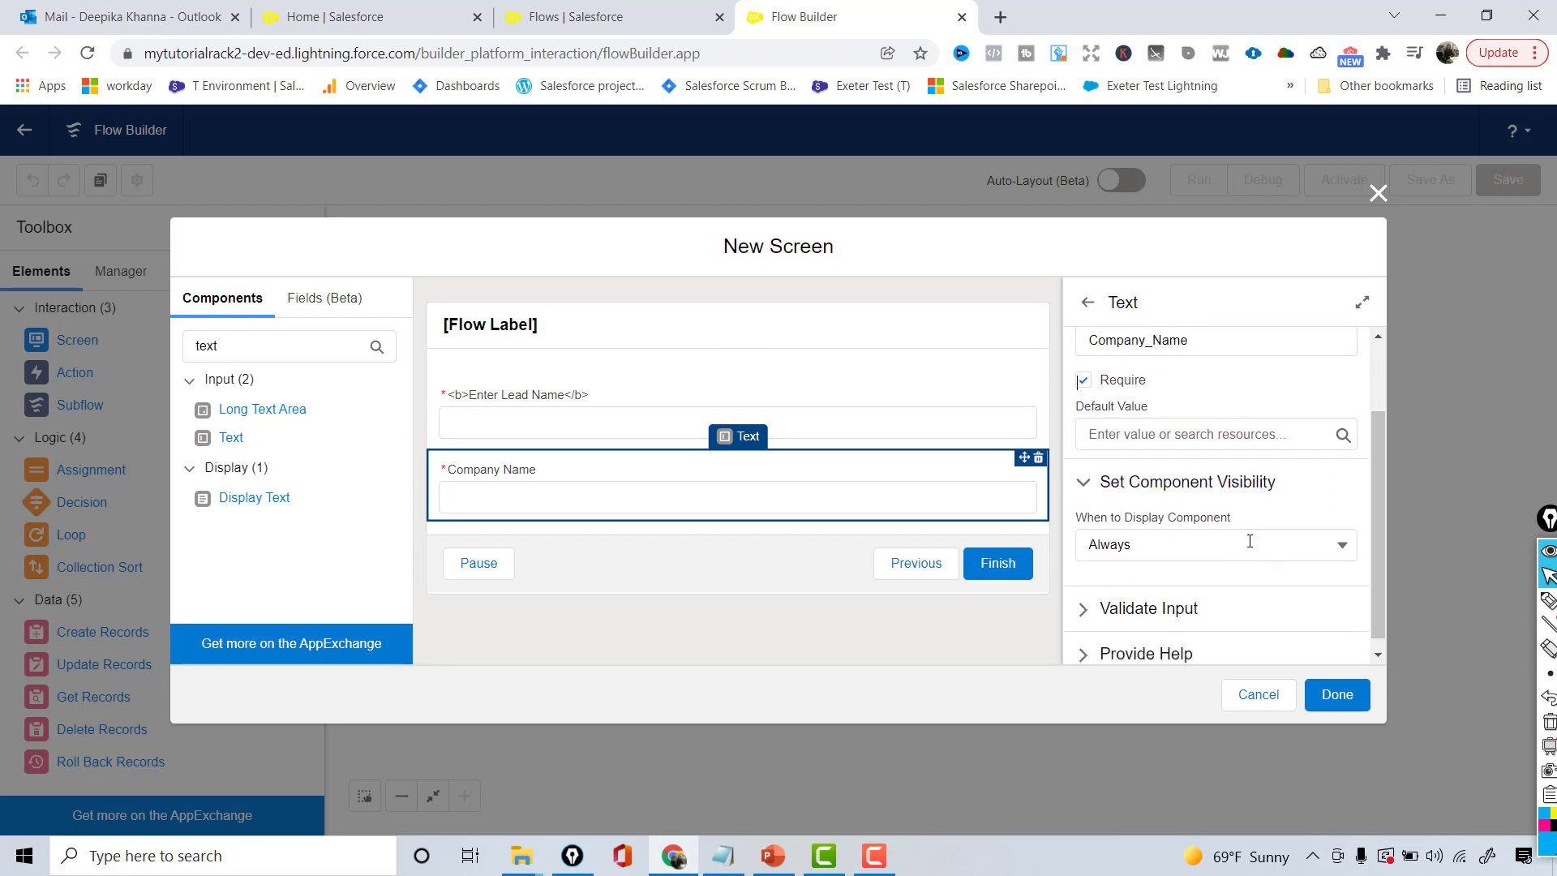
left_click(1084, 482)
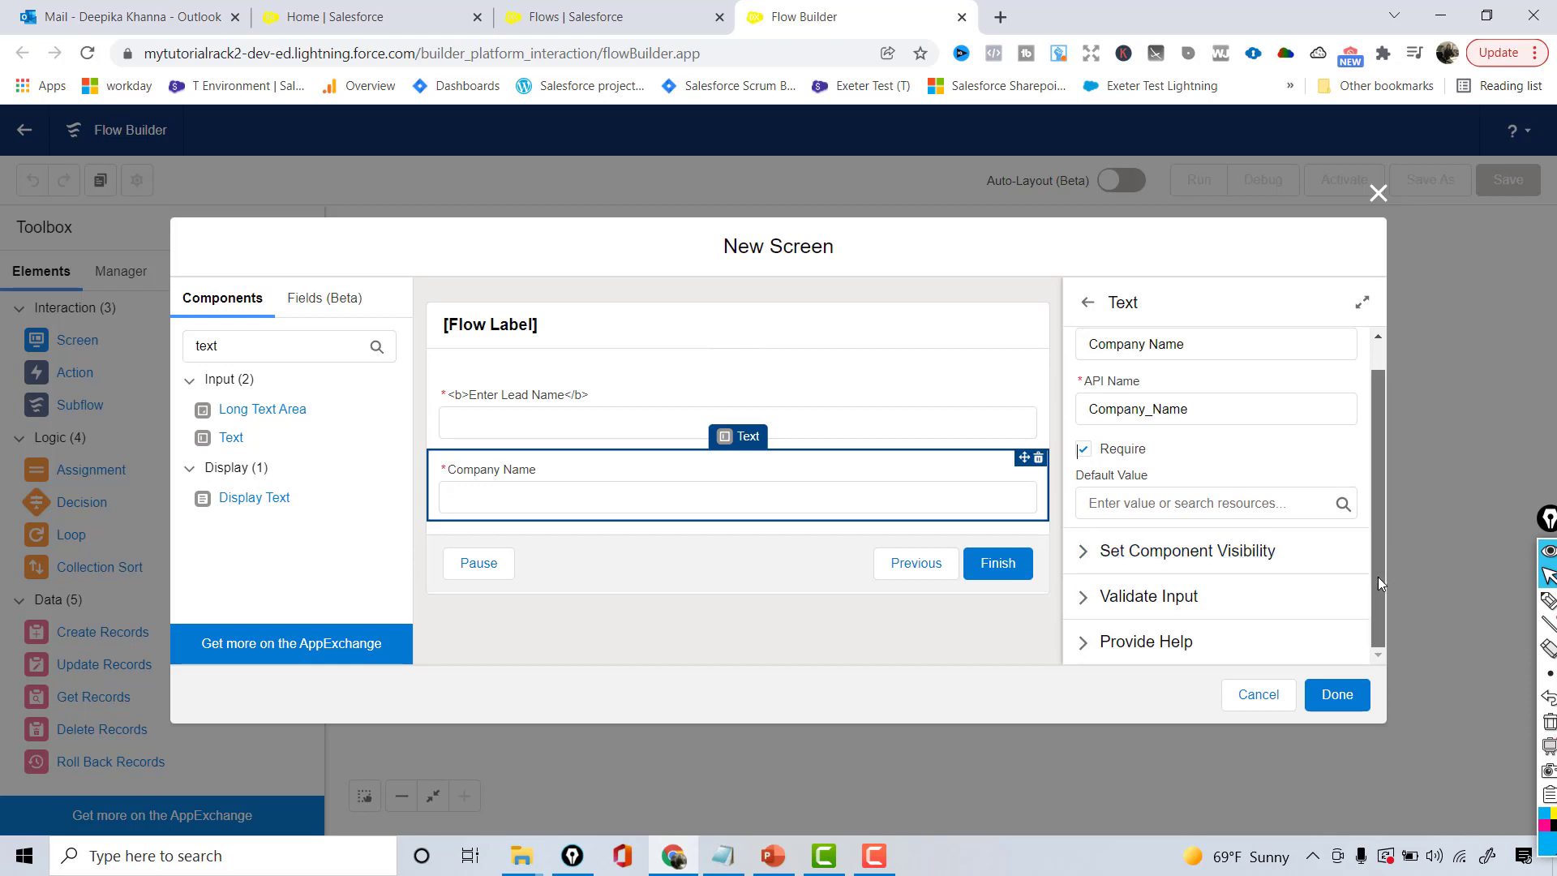
- Hide the Previous and Pause footer buttons so only Finish remains, and save the screen
left_click(730, 548)
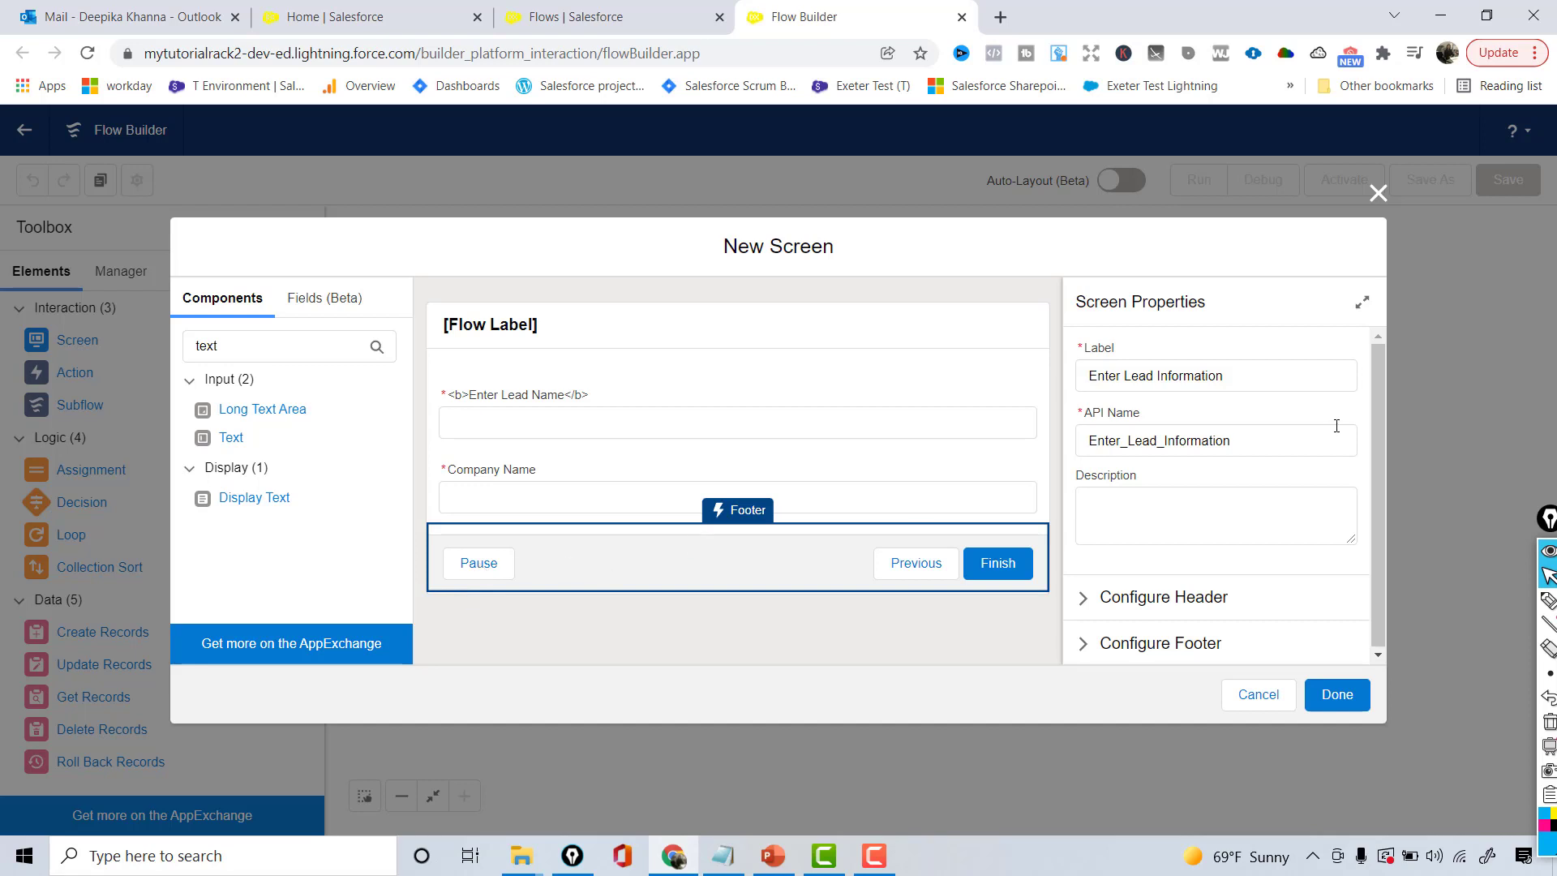
left_click_drag(1374, 471, 1372, 511)
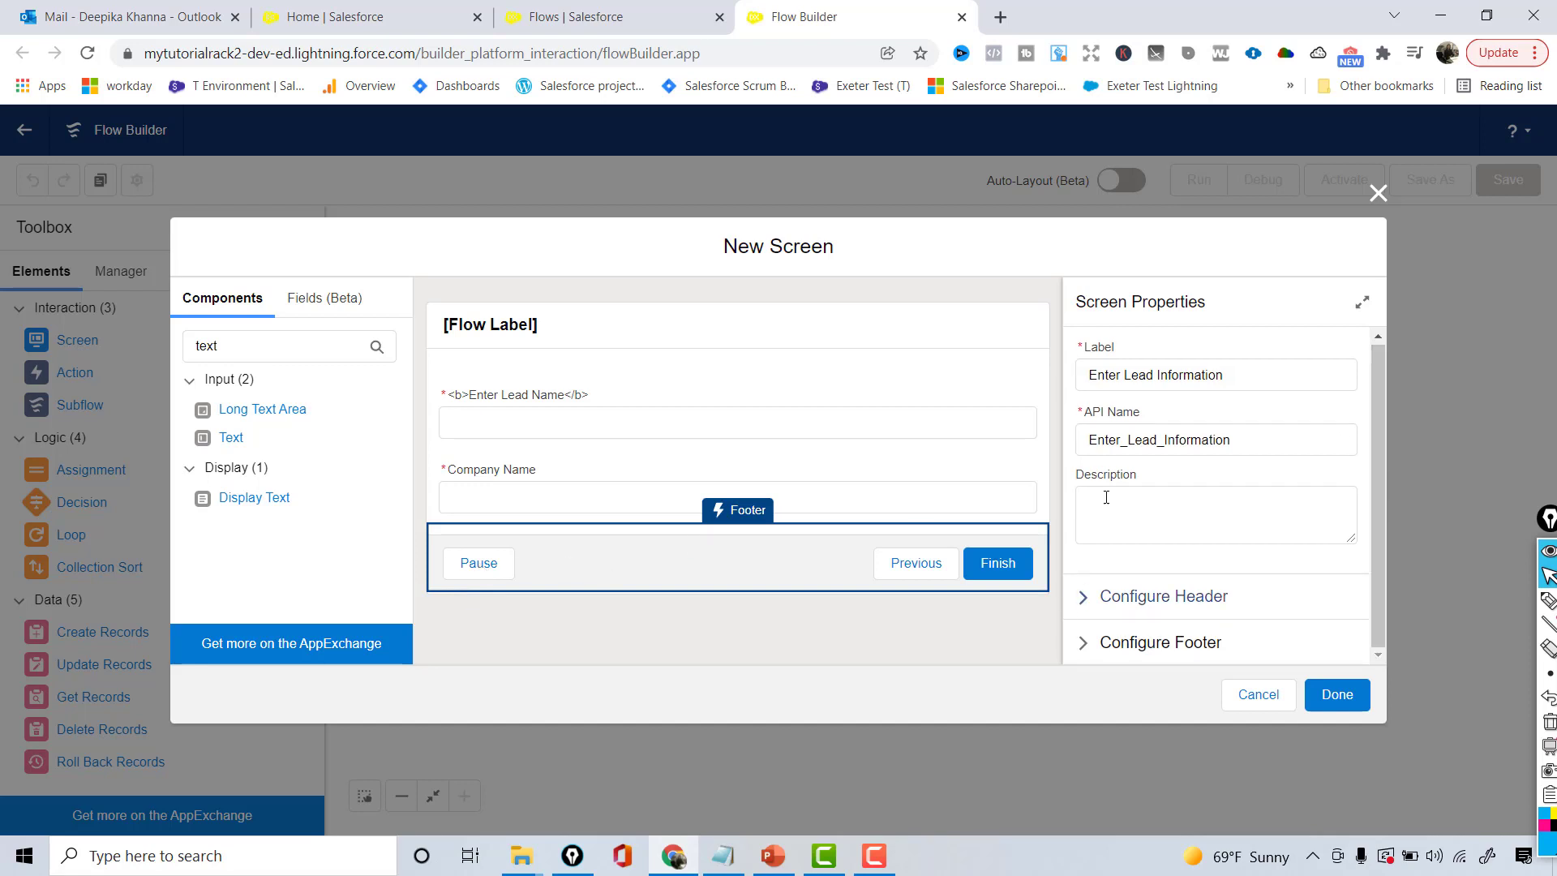
left_click(895, 324)
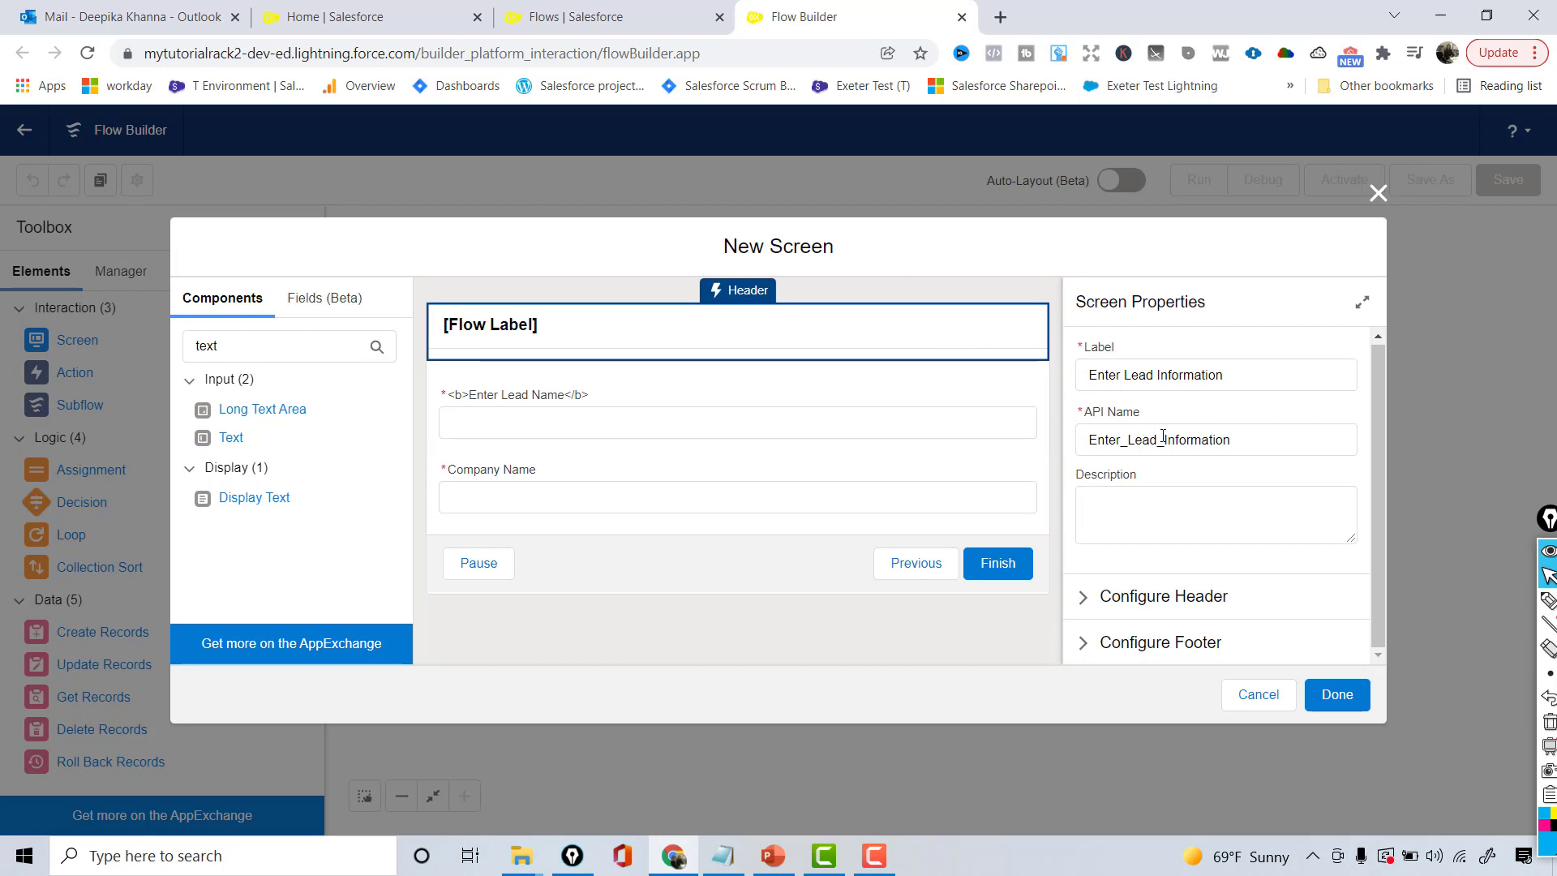
left_click(740, 559)
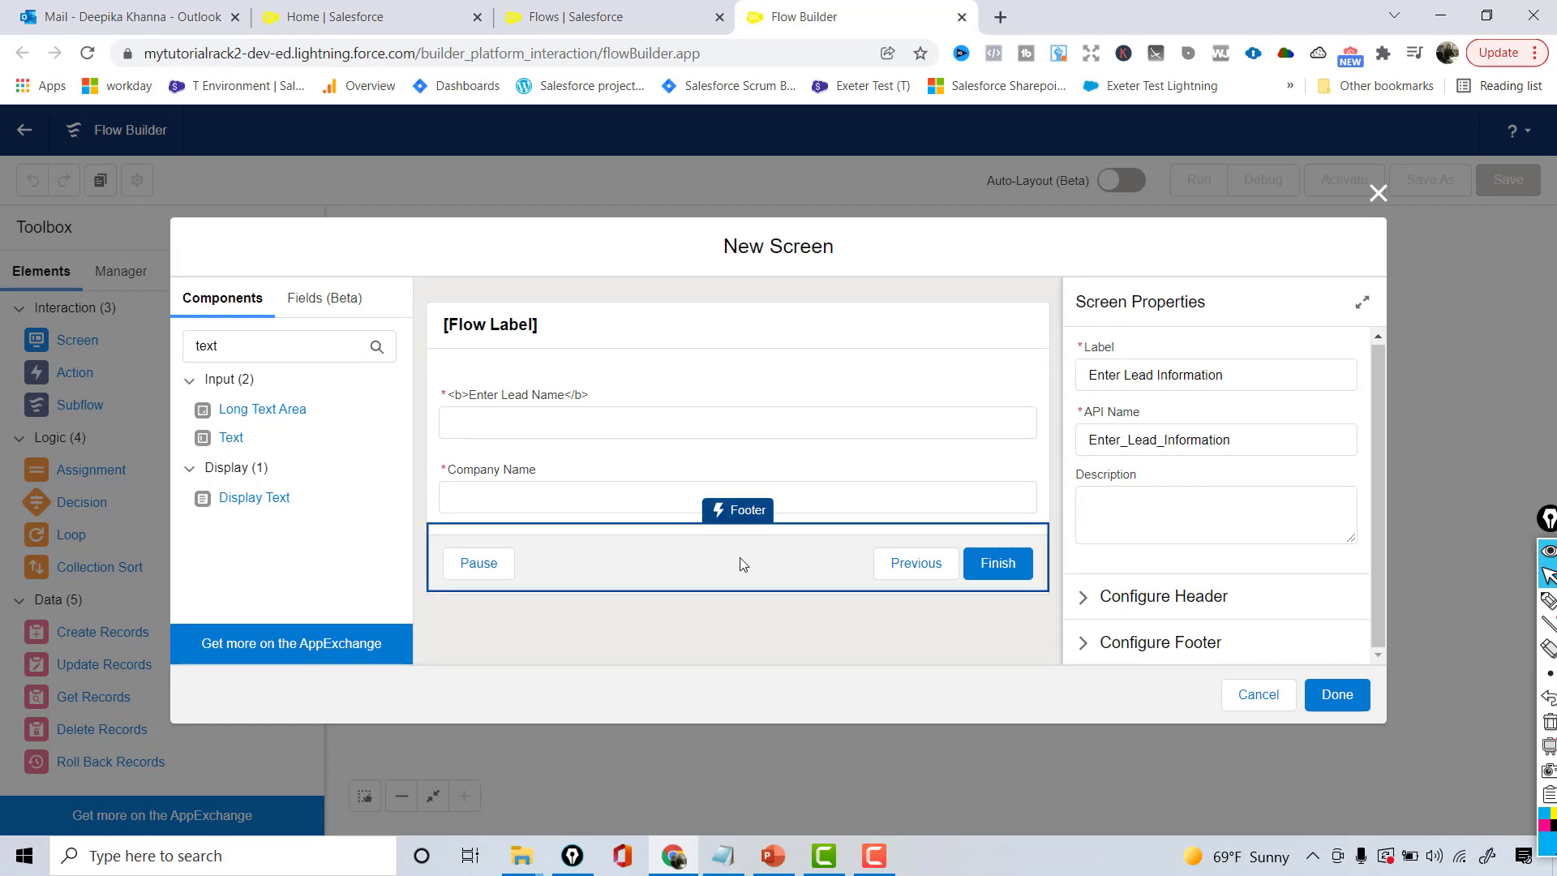
left_click(1085, 642)
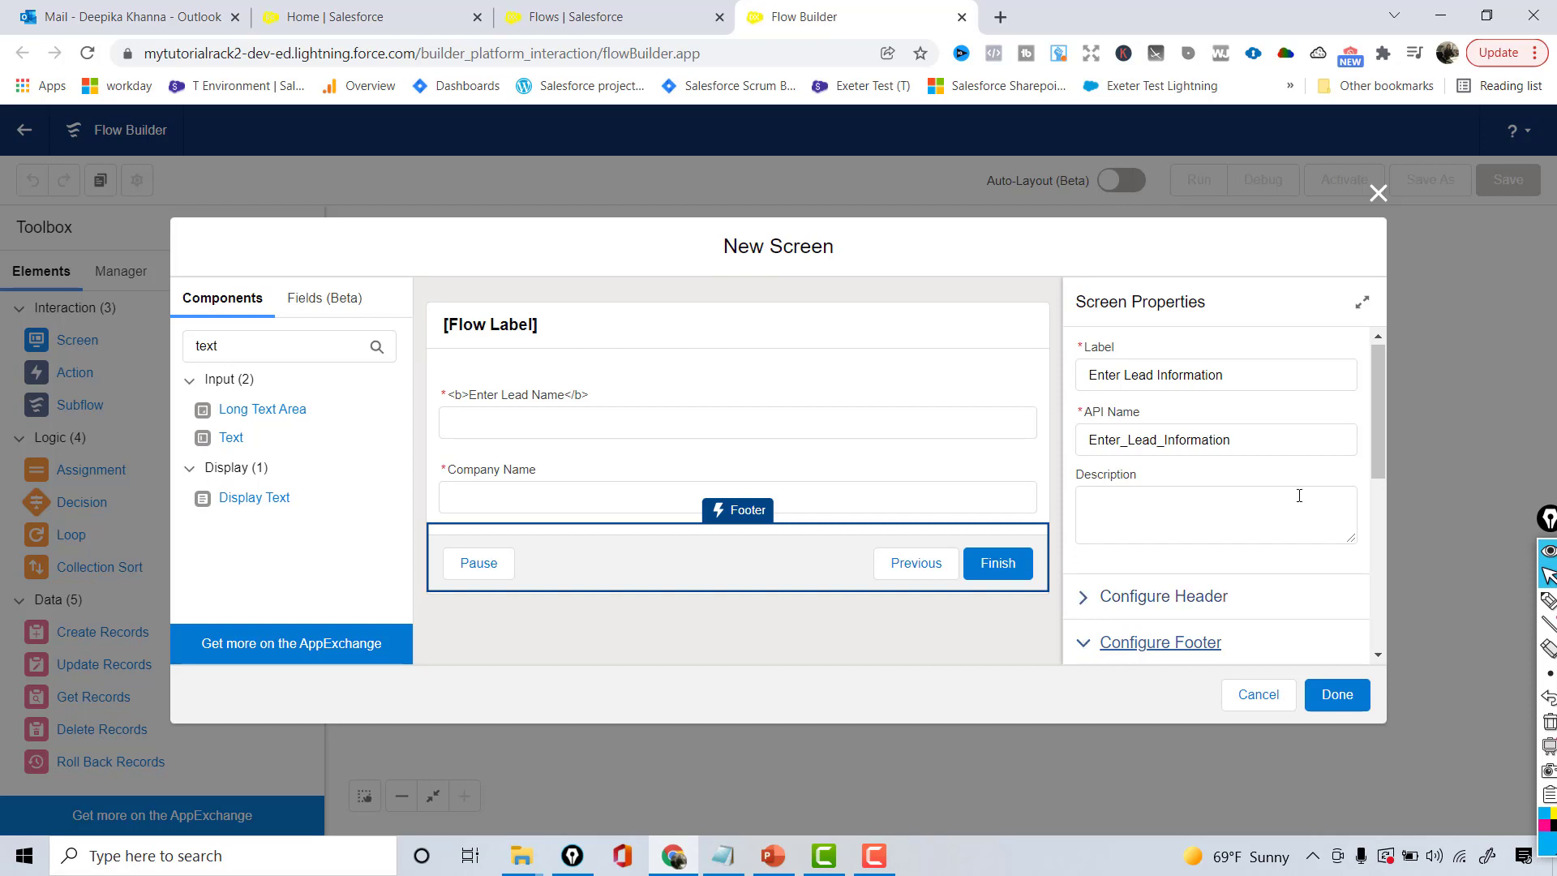
scroll(1383, 479, "down", 1)
scroll(1383, 480, "down", 3)
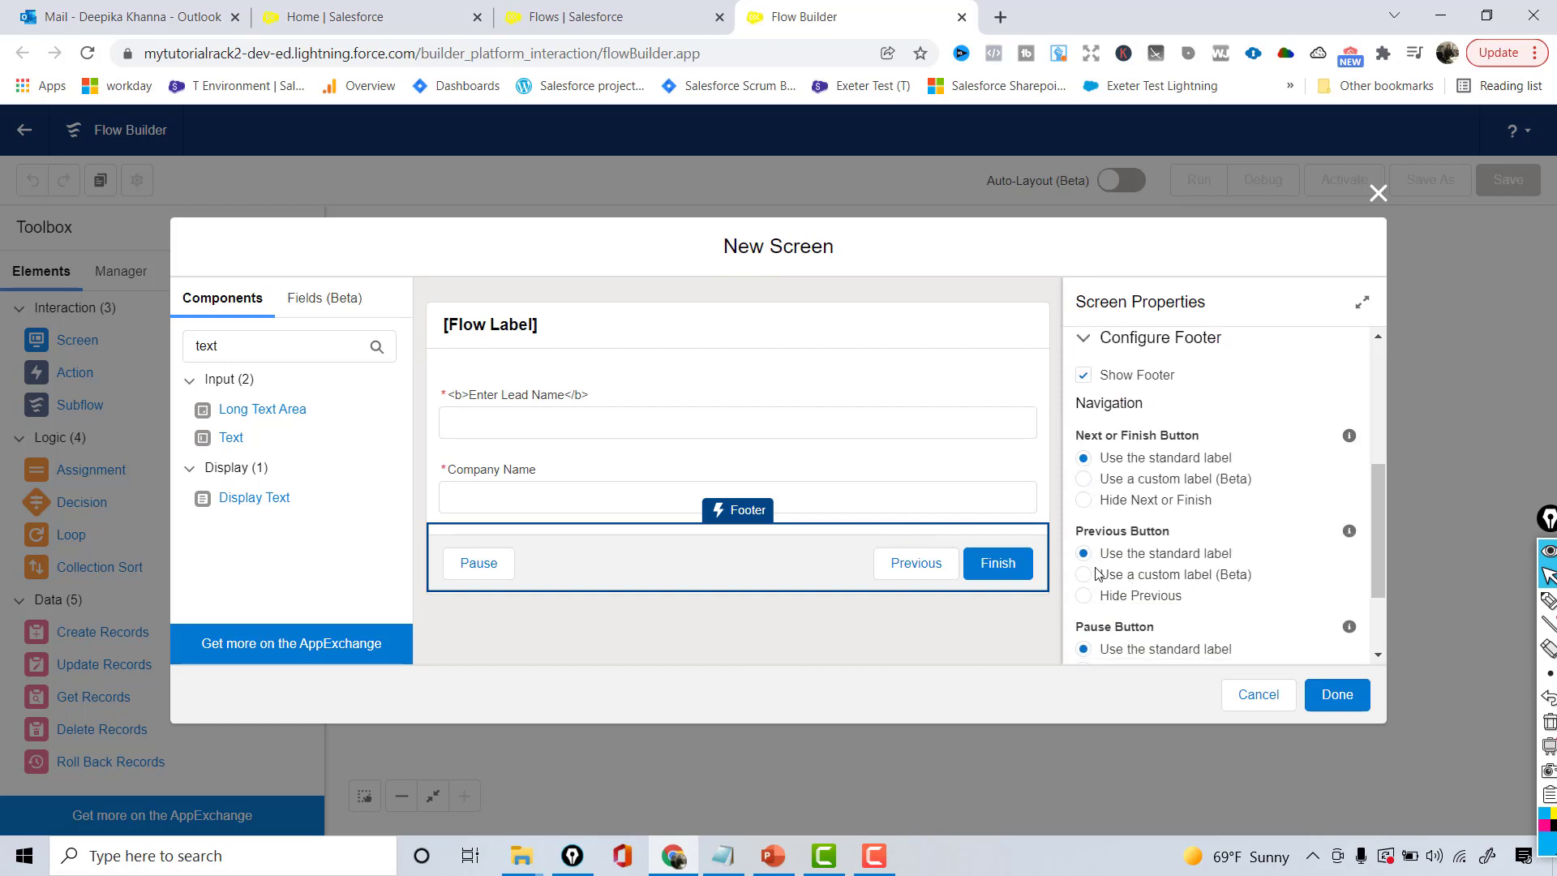
left_click(1084, 596)
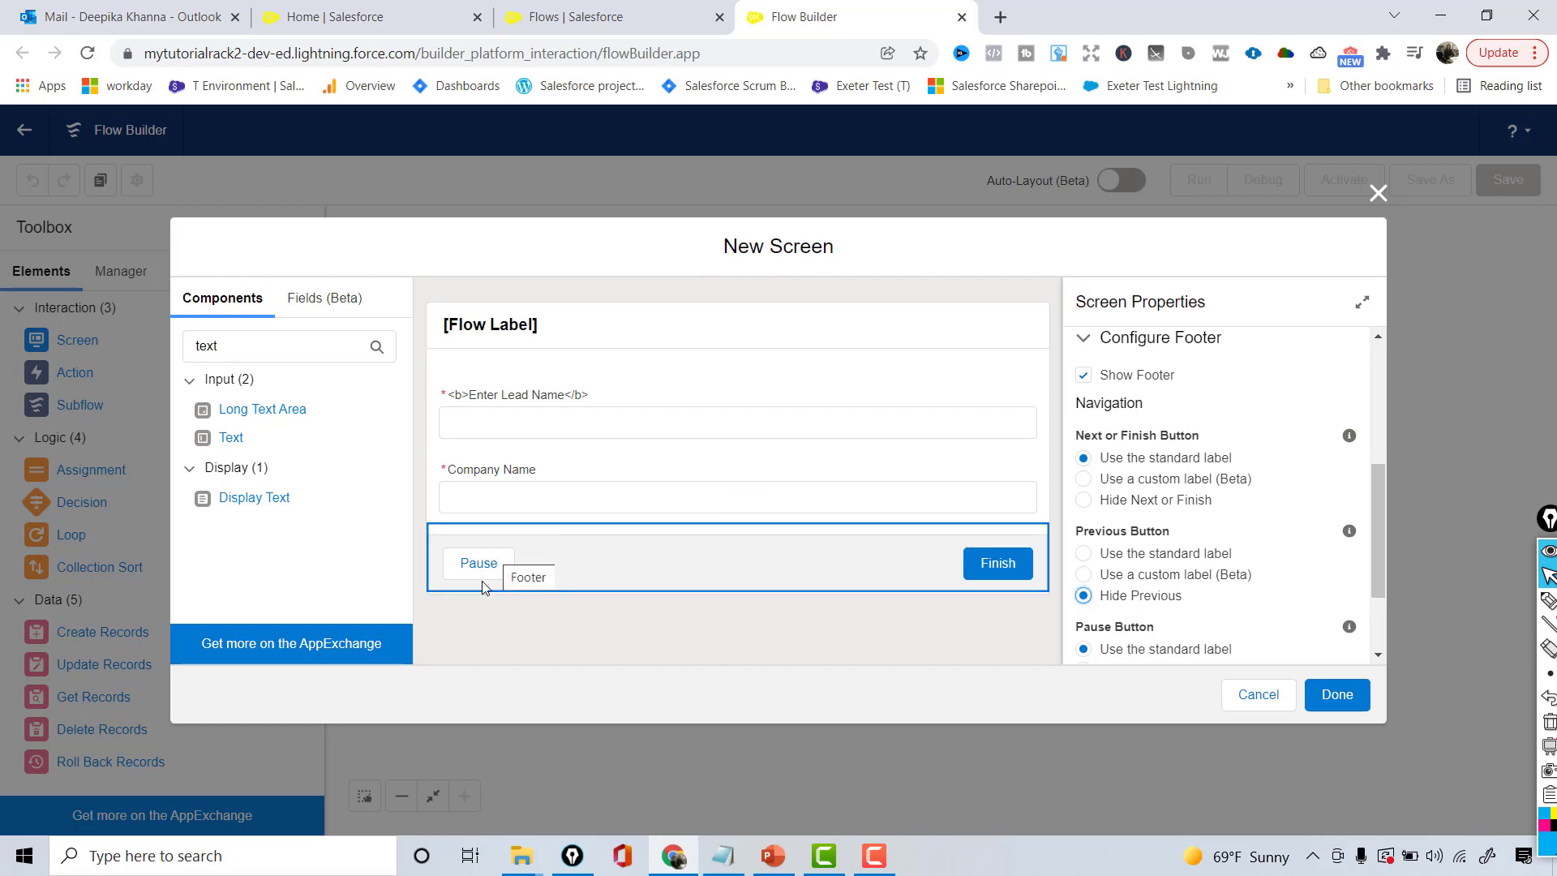
left_click_drag(1378, 572, 1380, 634)
left_click(1085, 568)
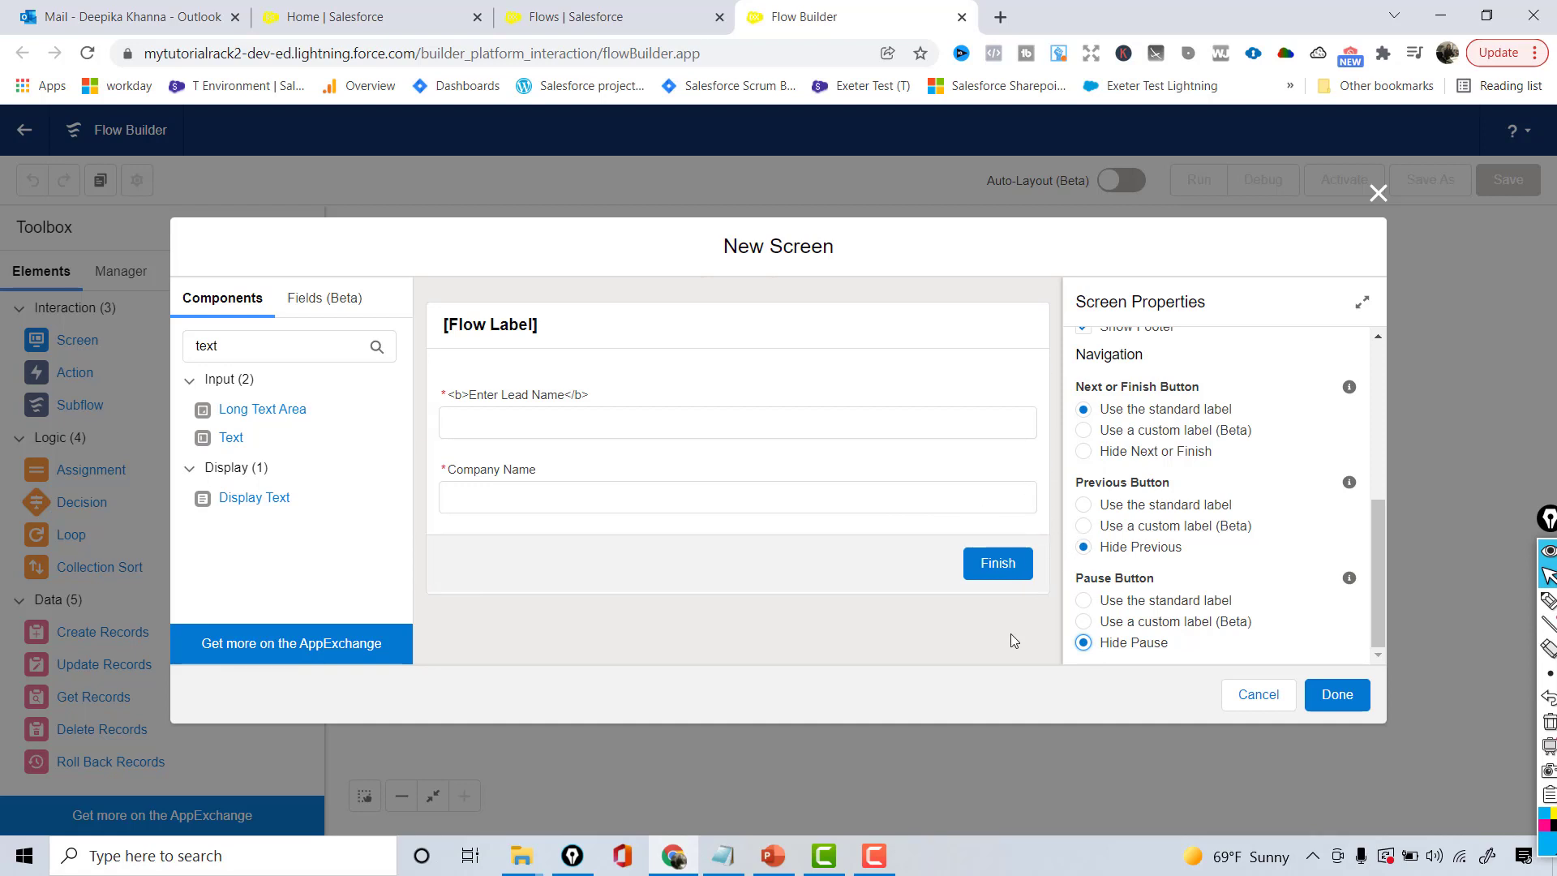
left_click(1326, 711)
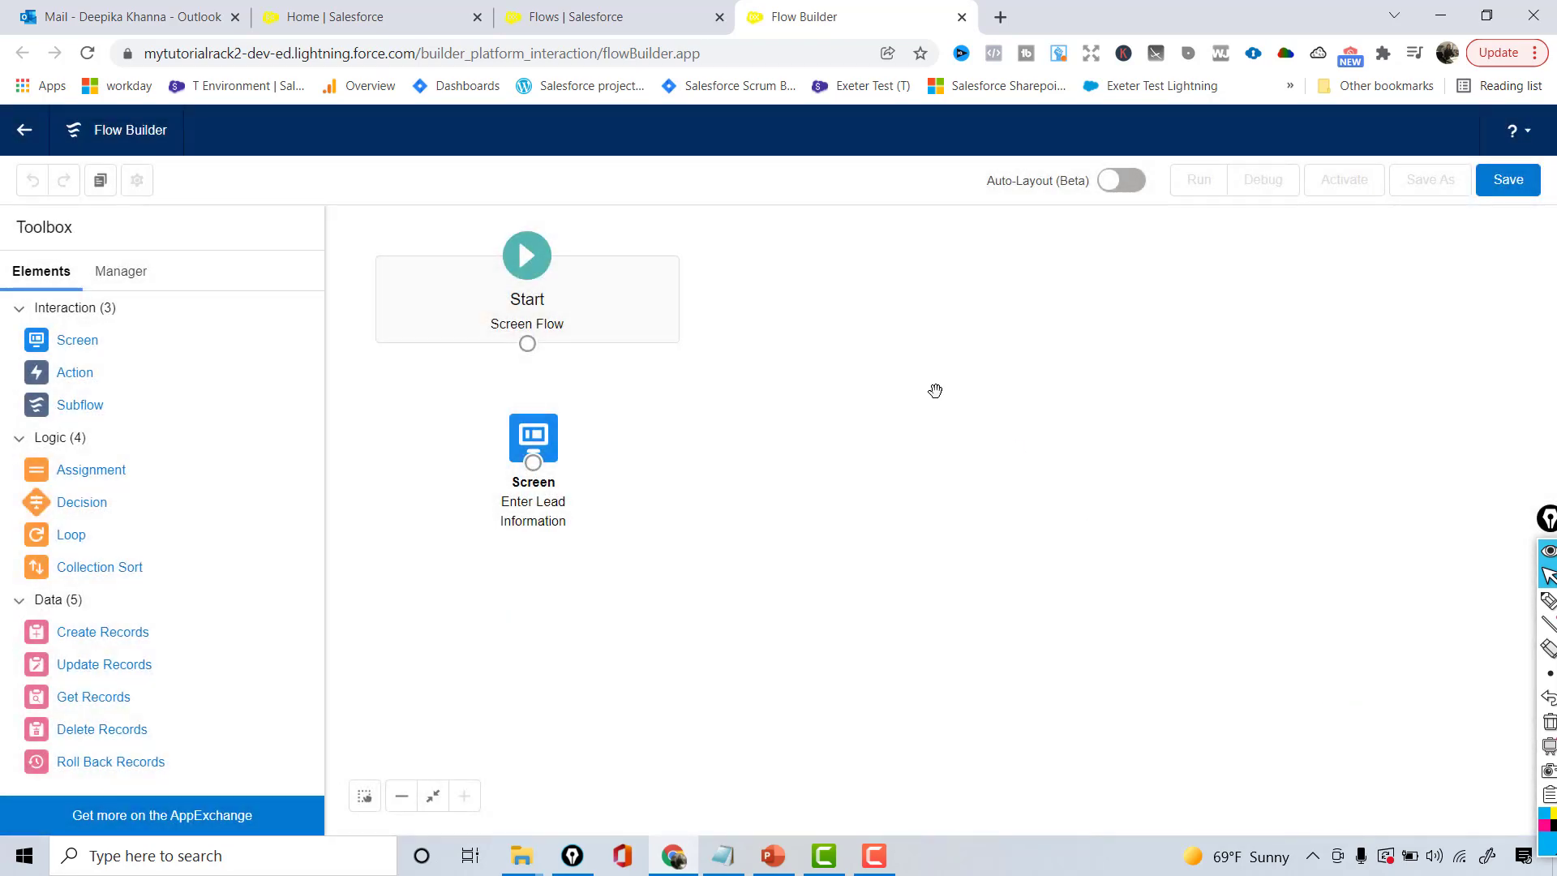
- Reposition the Enter Lead Information screen and connect Start to it
left_click_drag(543, 439, 535, 432)
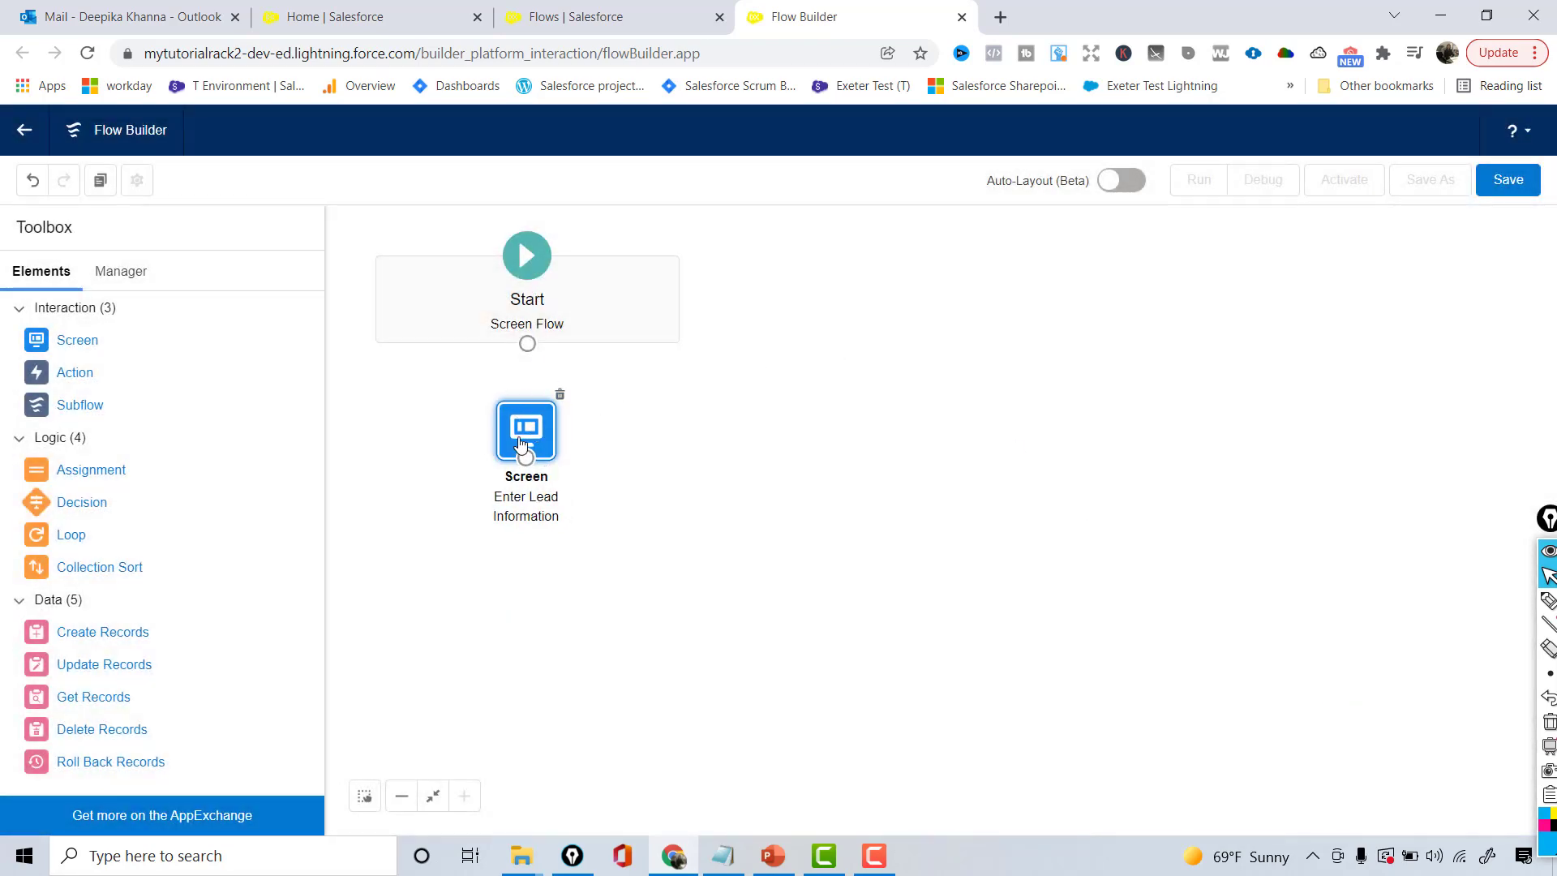
double_click(521, 444)
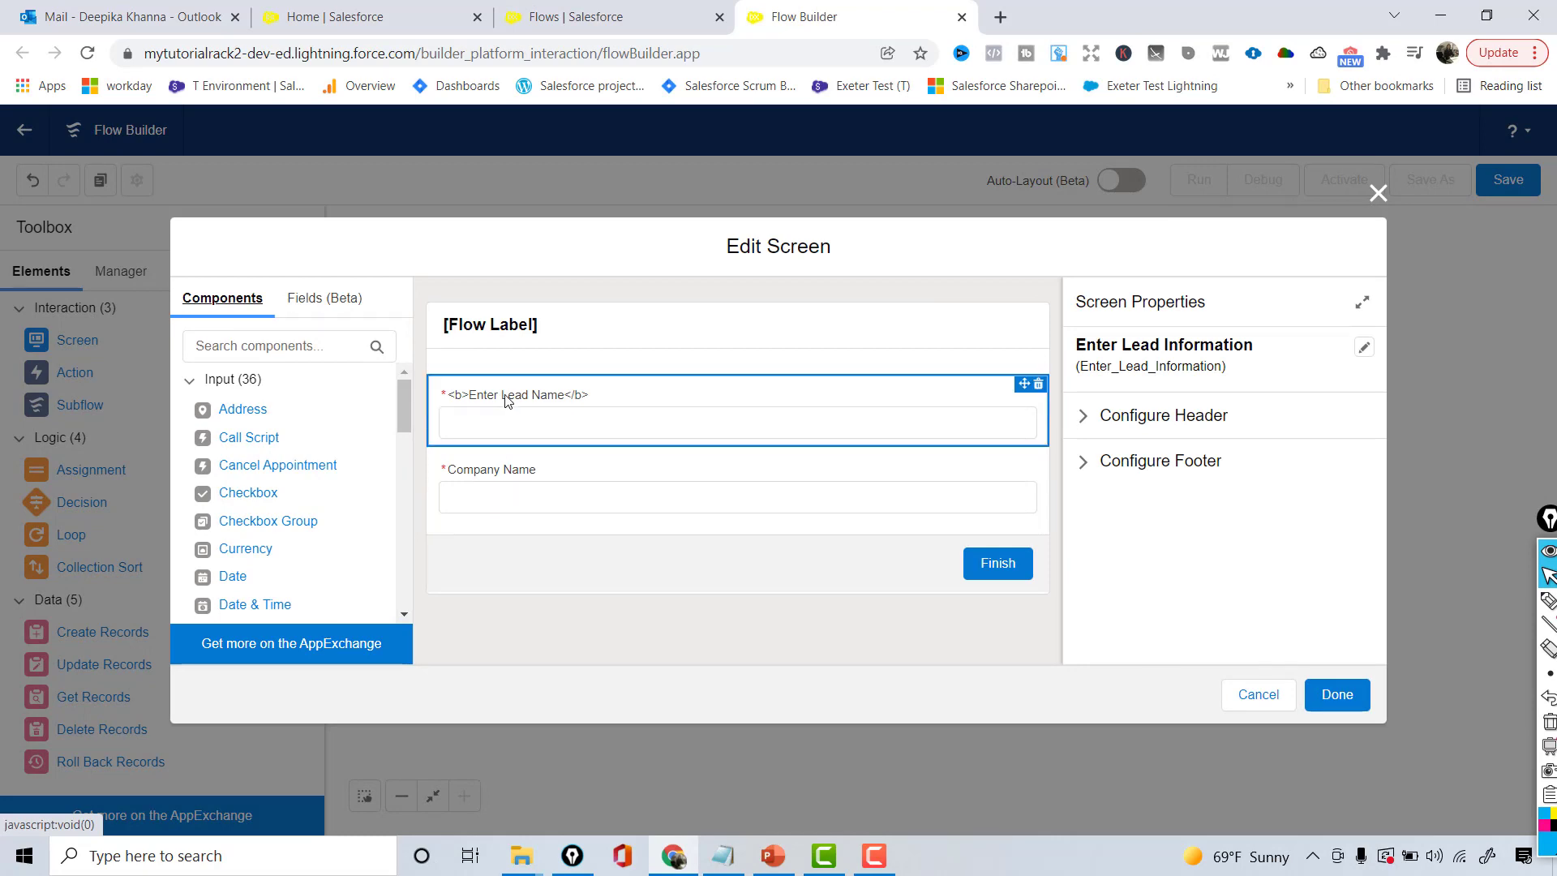
left_click(1338, 695)
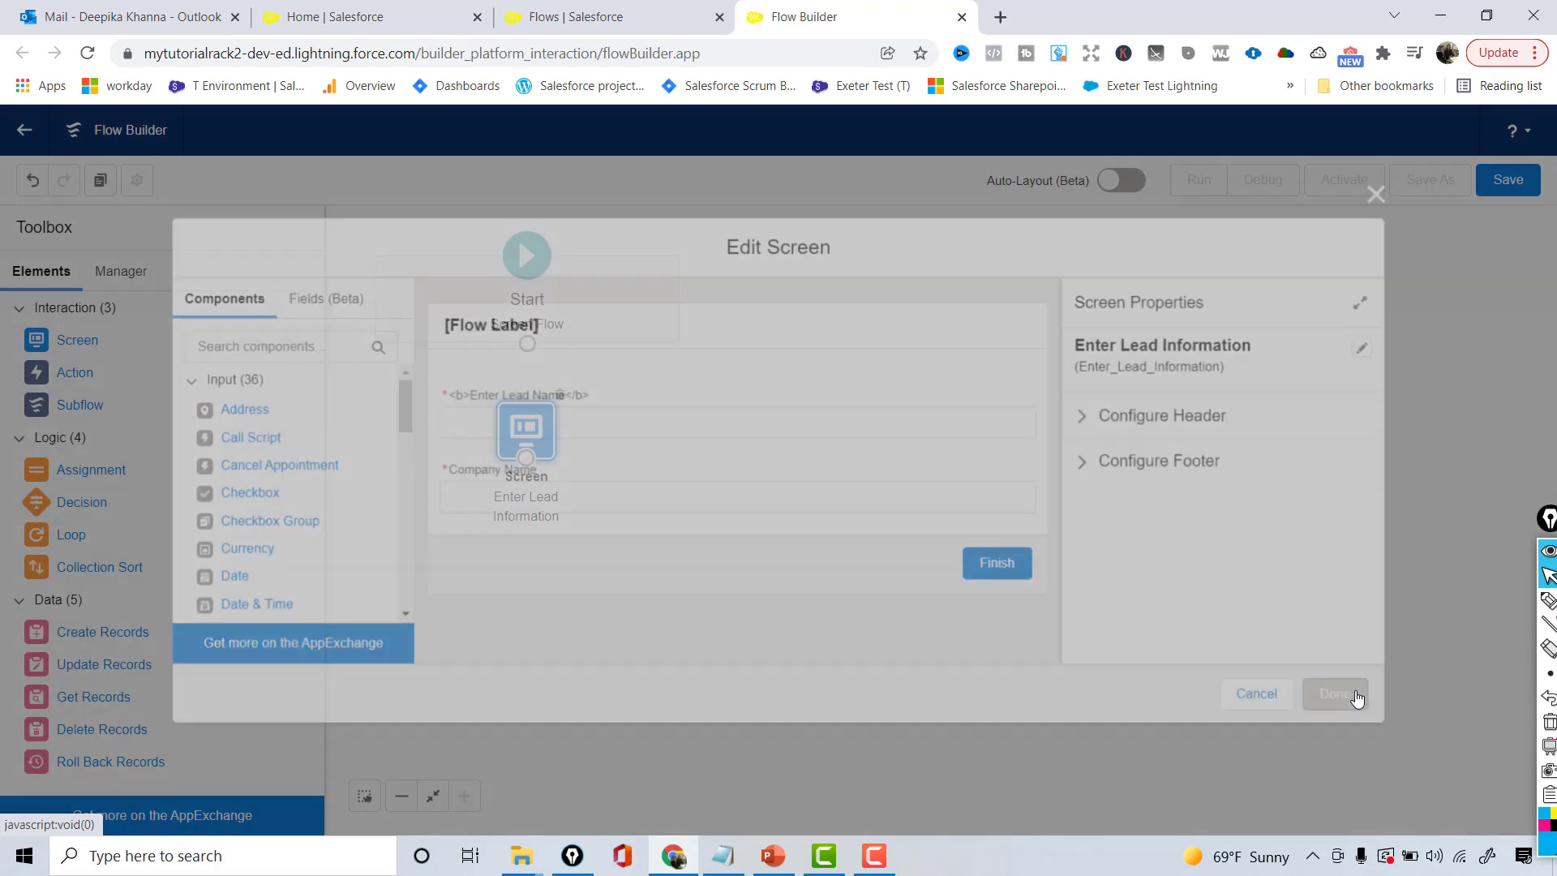
left_click_drag(529, 349, 526, 459)
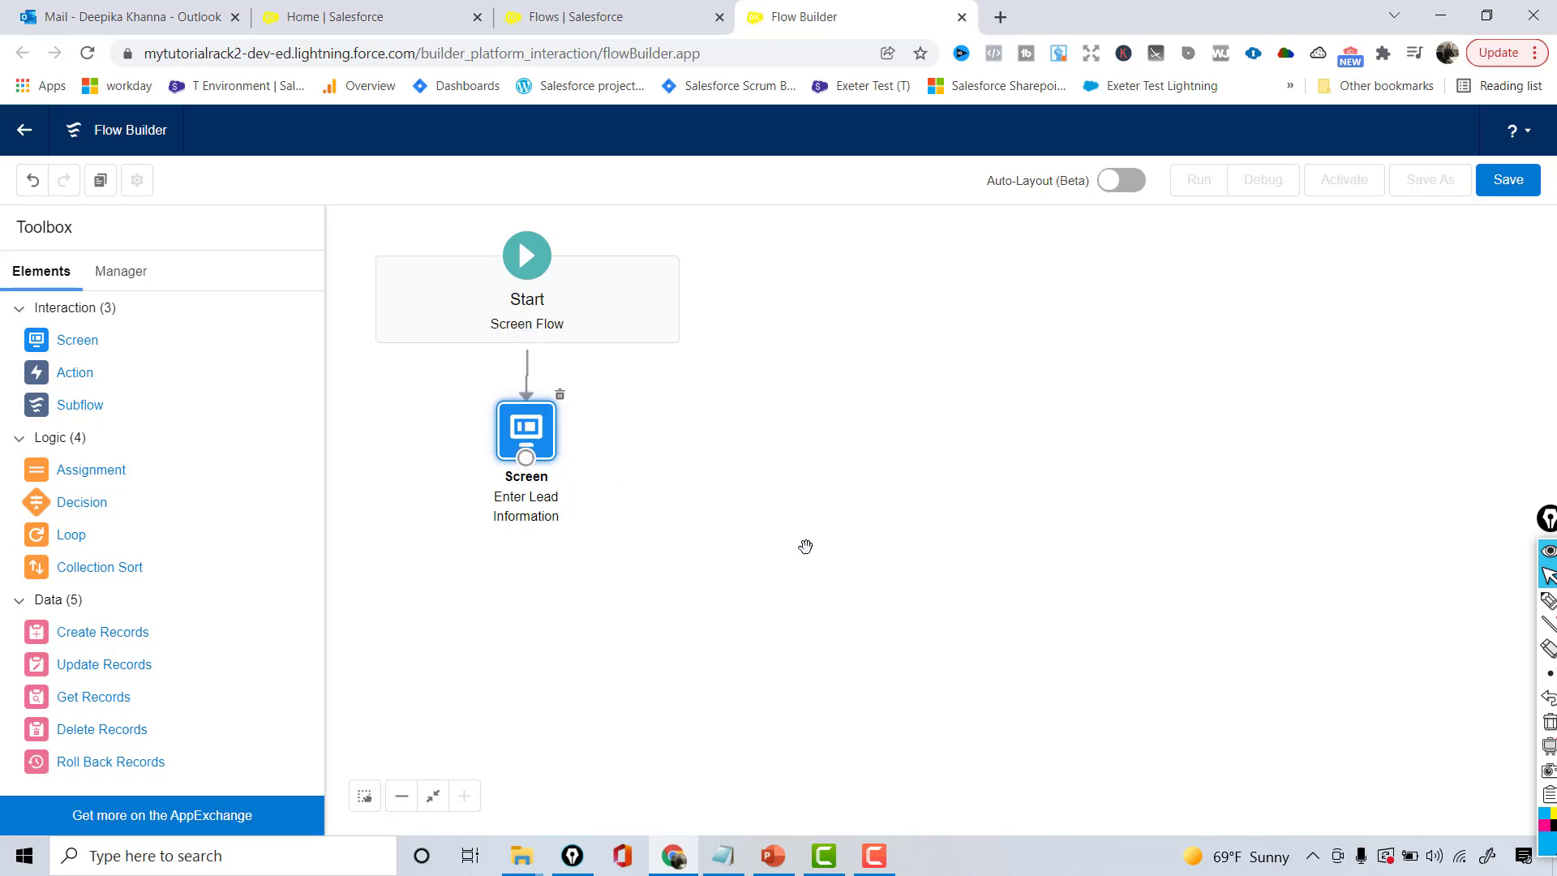
- Save the flow with the label 'Create Lead'
left_click(1510, 182)
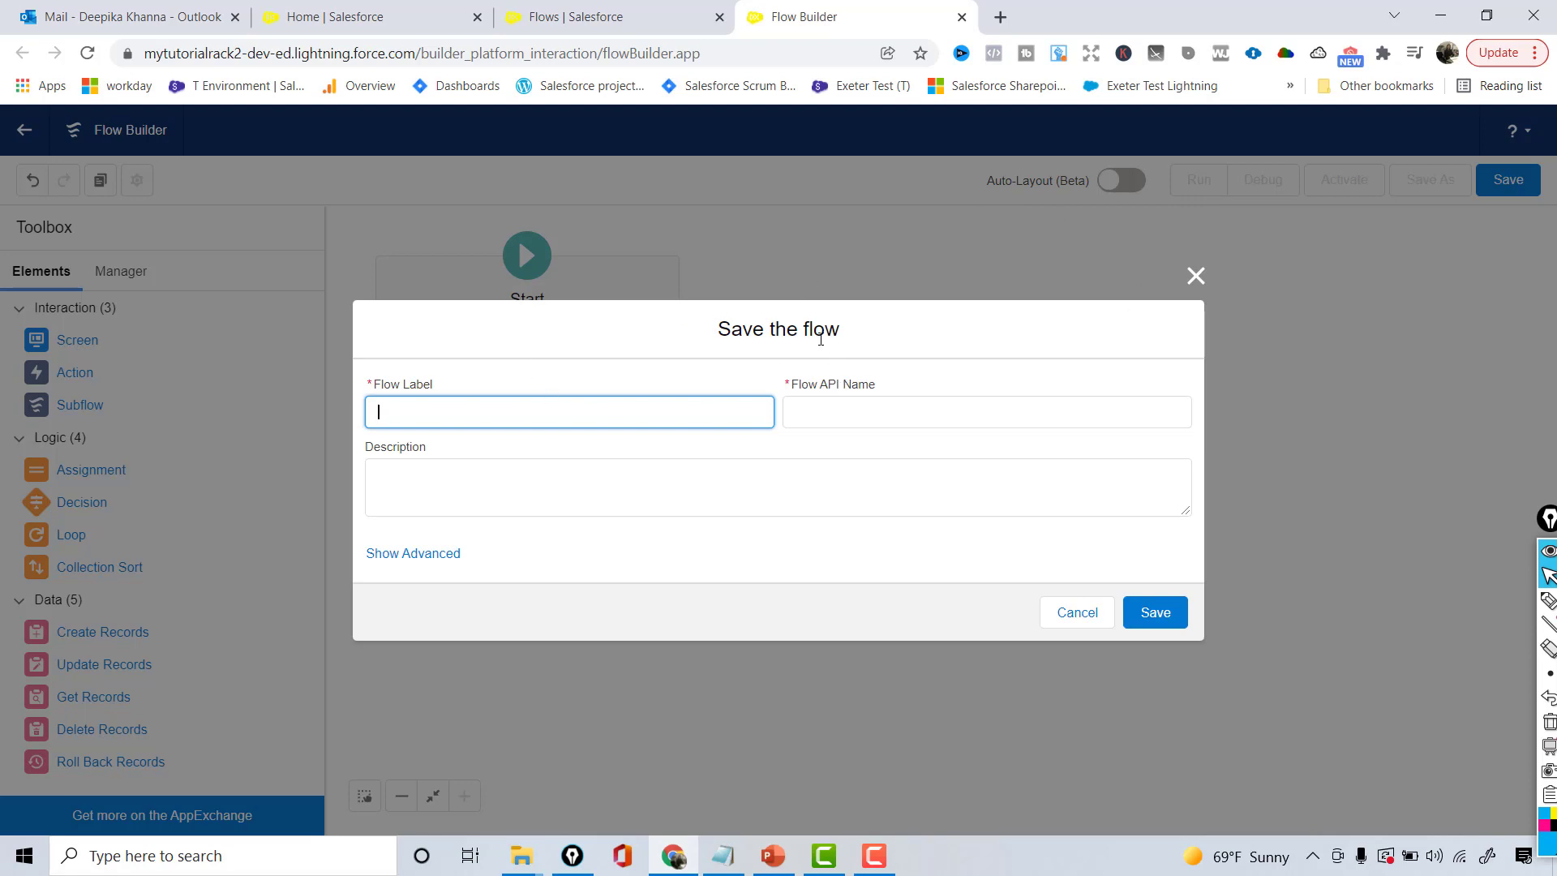
type("Q")
type("reate Lead")
key("Tab")
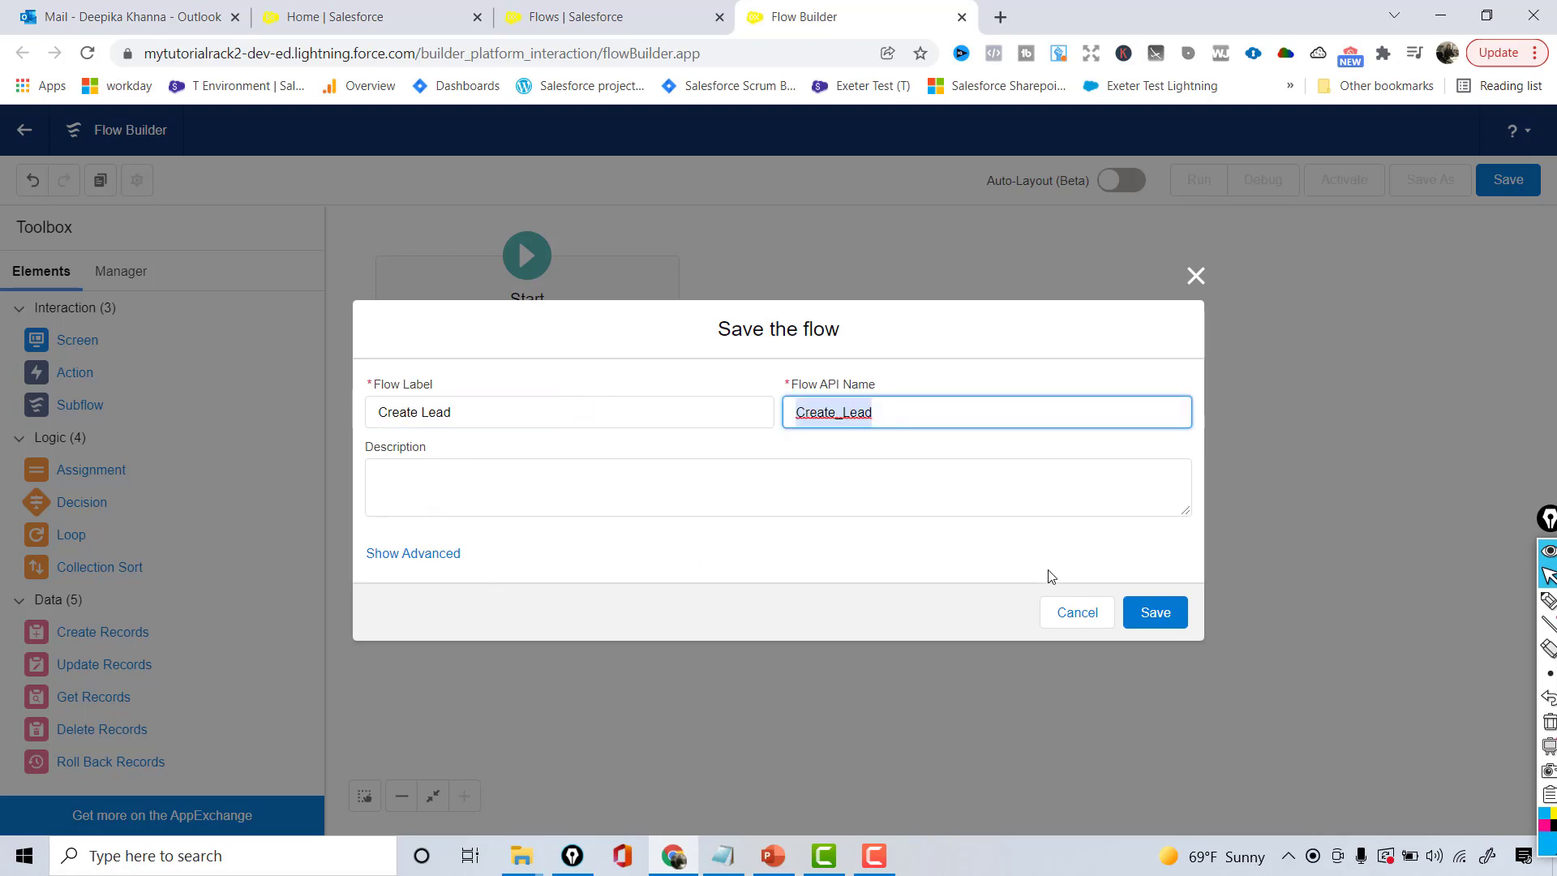
left_click(1154, 612)
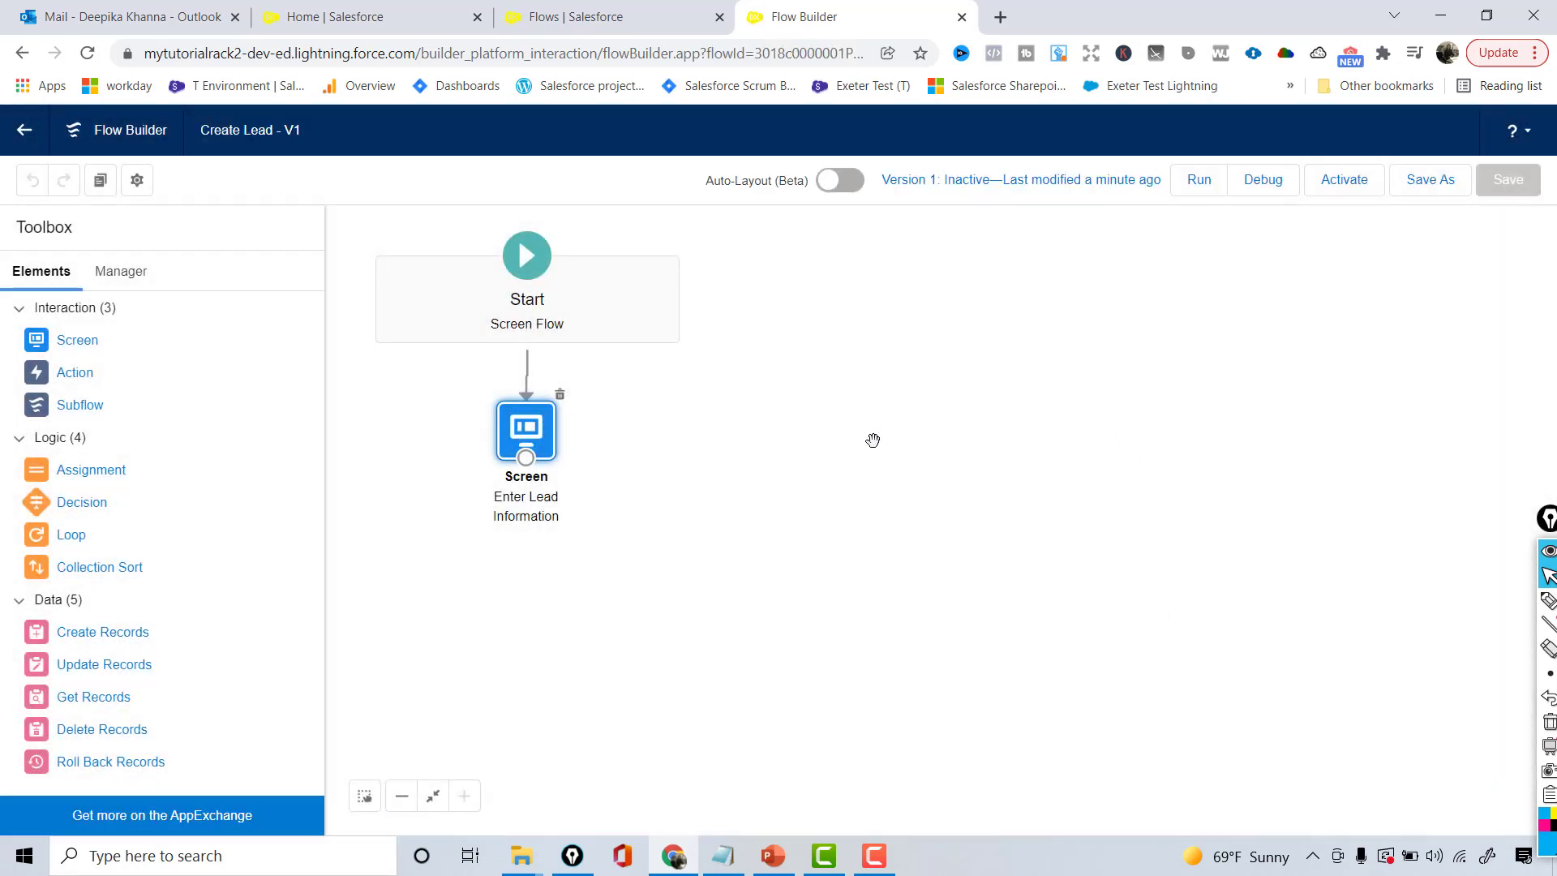
- Nudge the screen, save the flow again, and launch a test run
left_click_drag(525, 438, 525, 447)
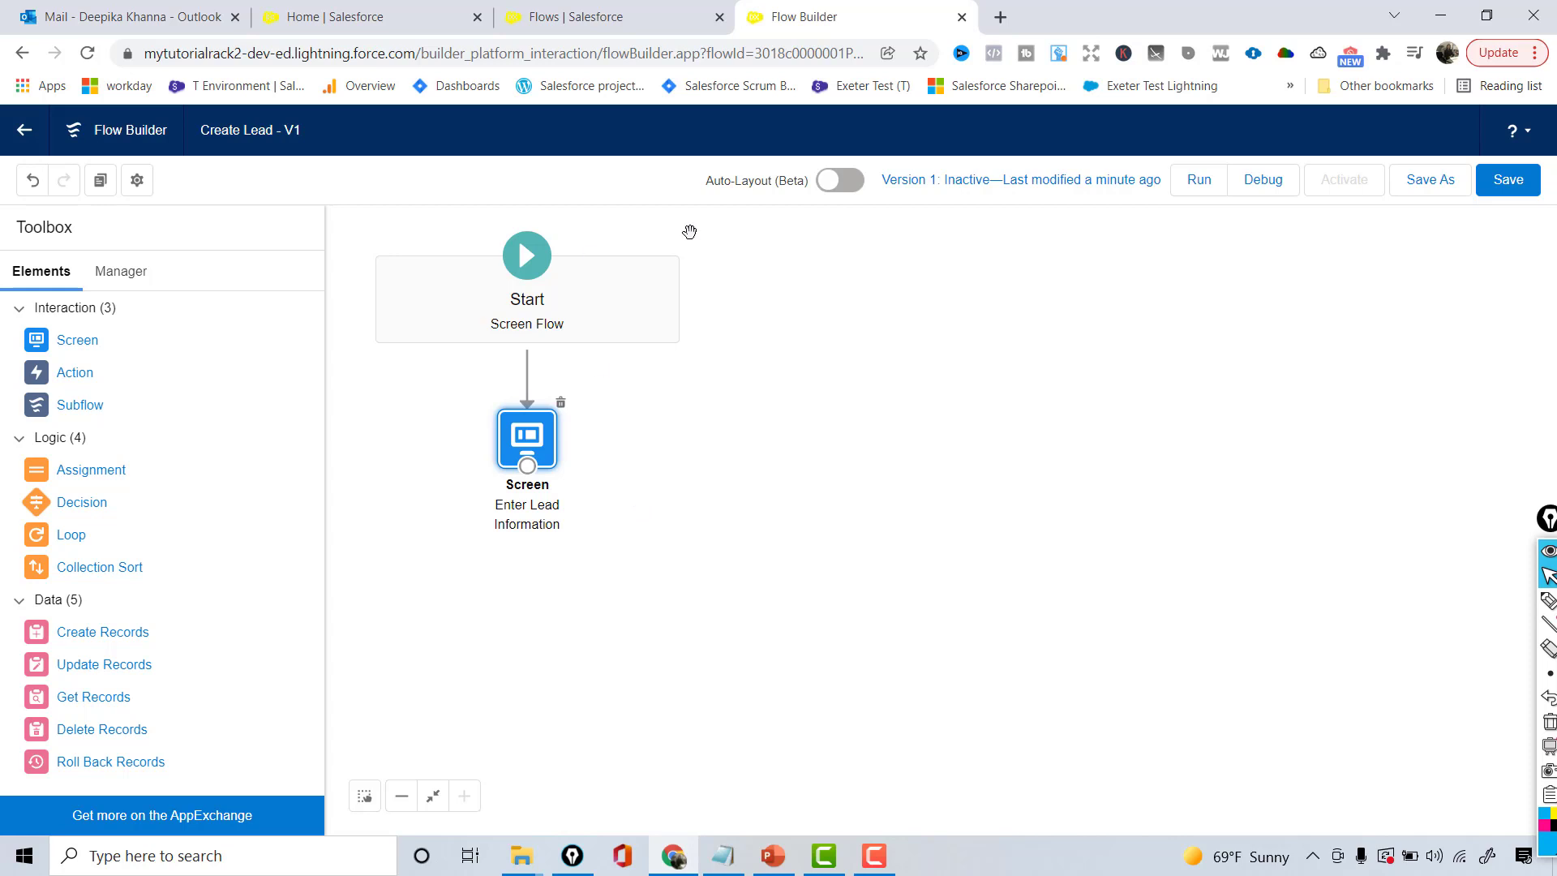
left_click(1525, 178)
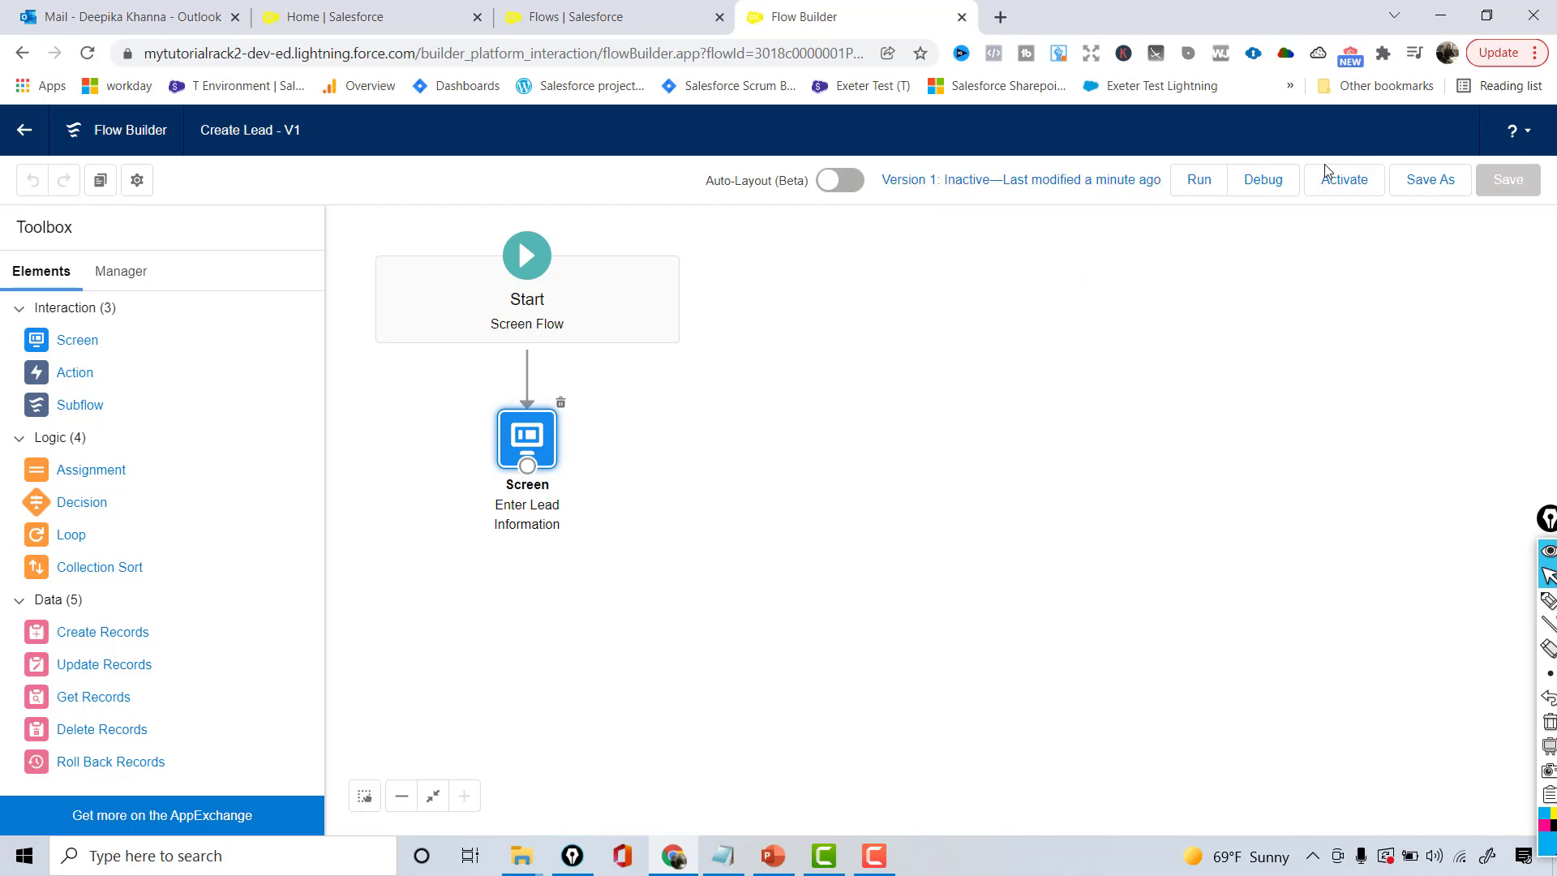
left_click(1199, 181)
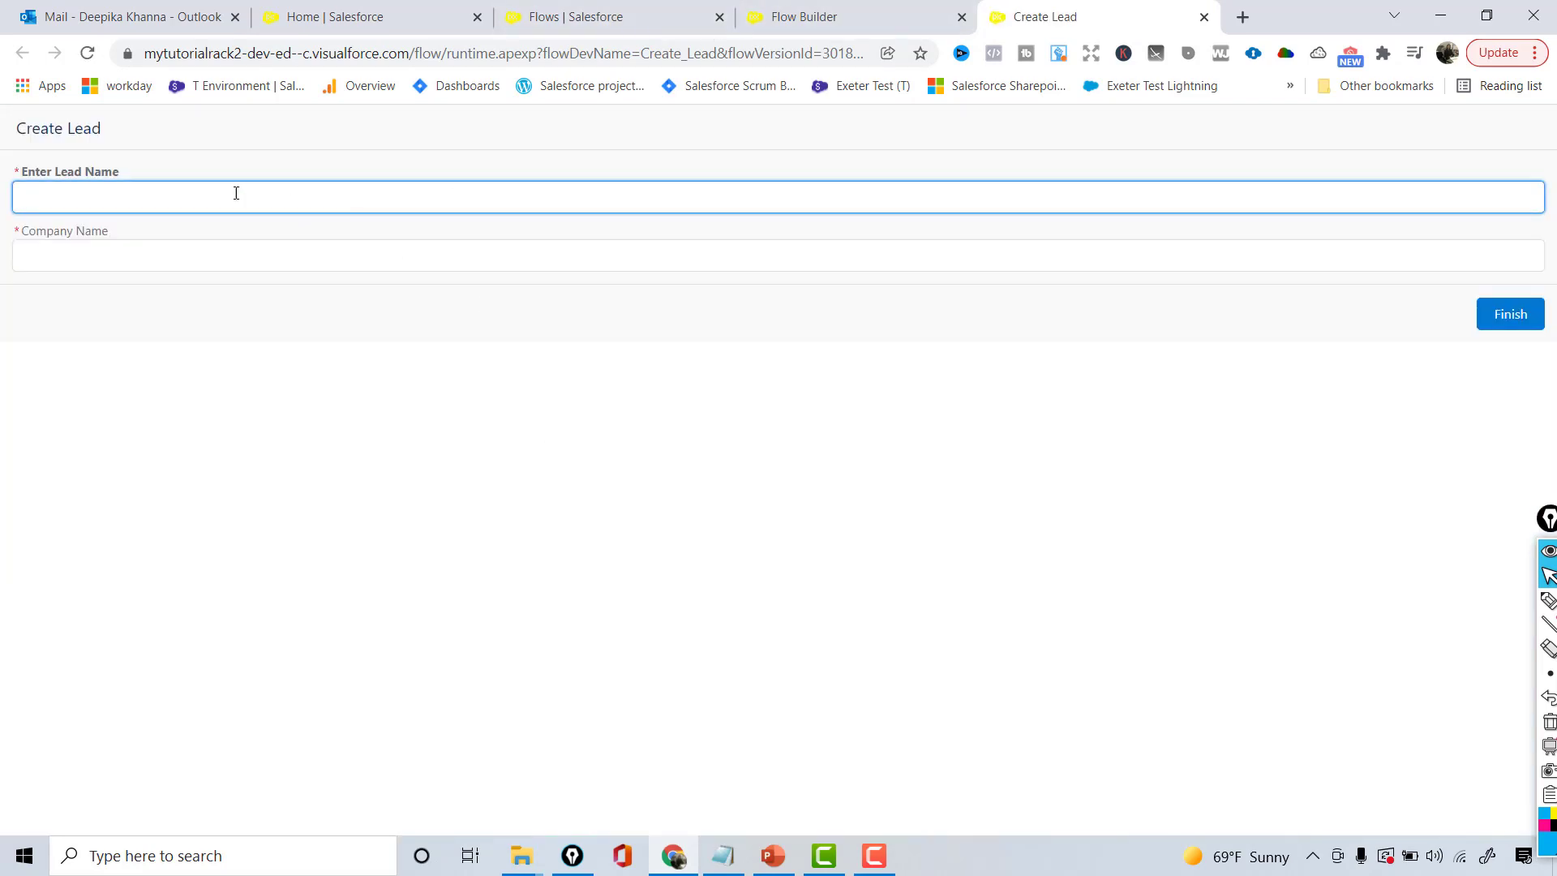
- Submit the form with both fields empty to show 'Complete this field.' errors, then return Home
left_click_drag(22, 175, 130, 182)
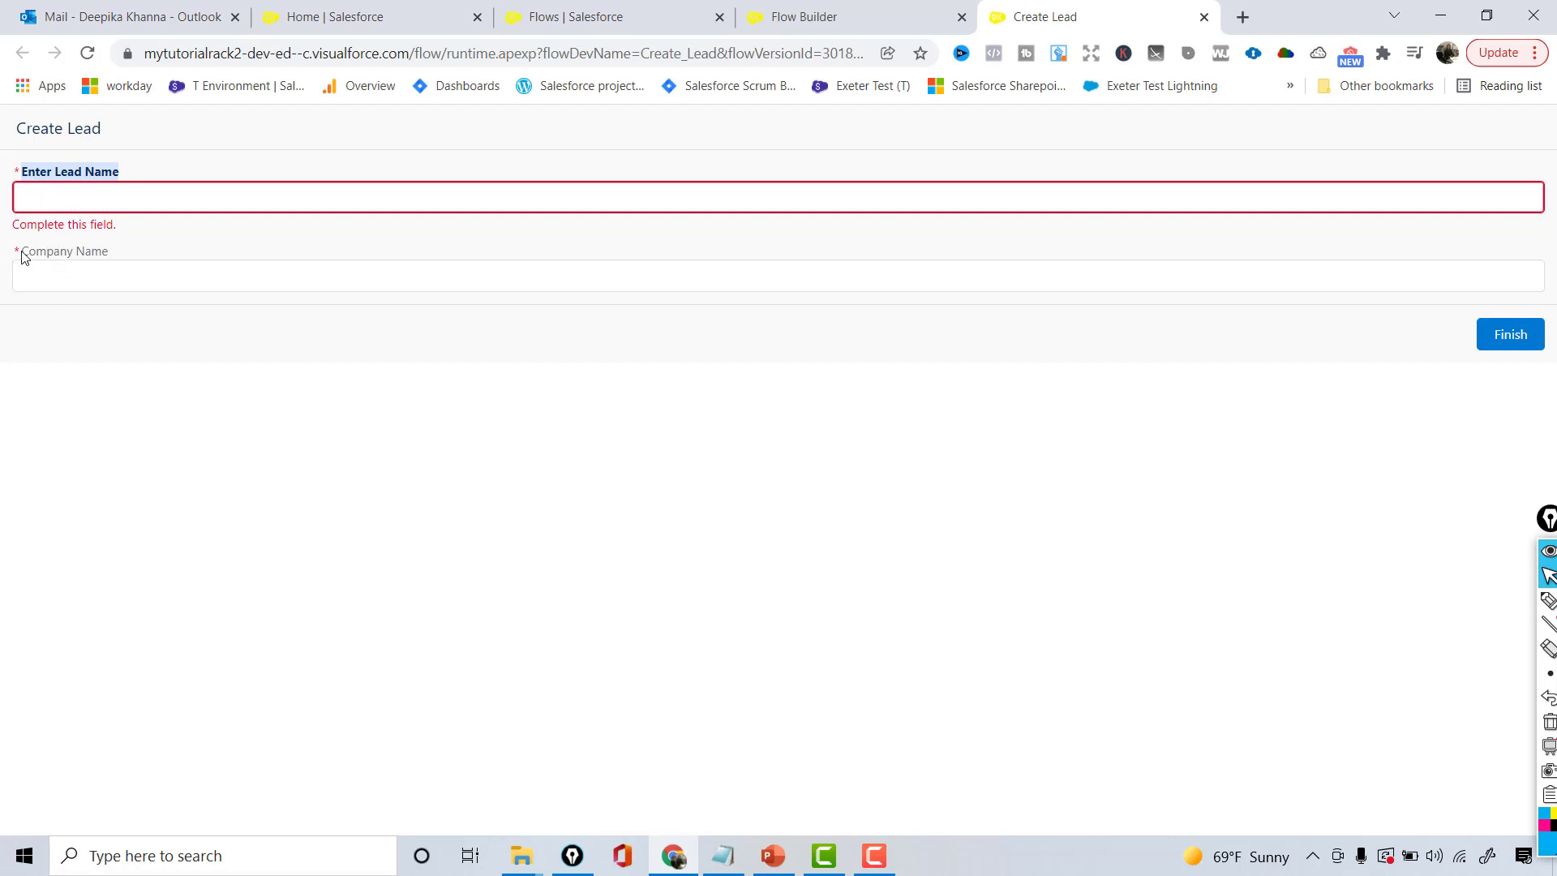
left_click_drag(20, 254, 115, 257)
left_click(106, 274)
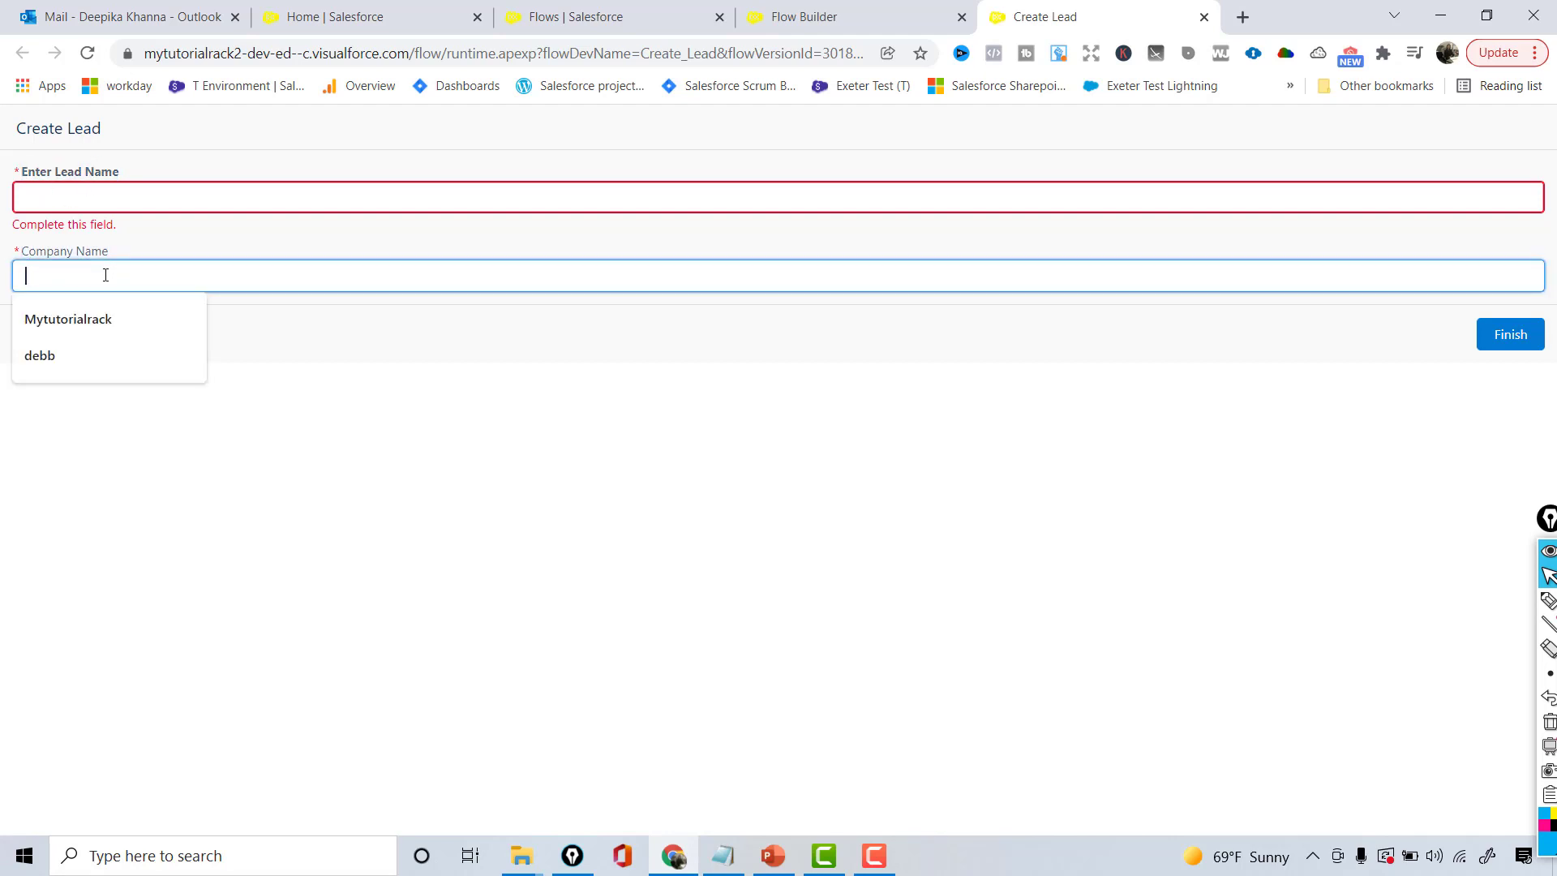
left_click(122, 180)
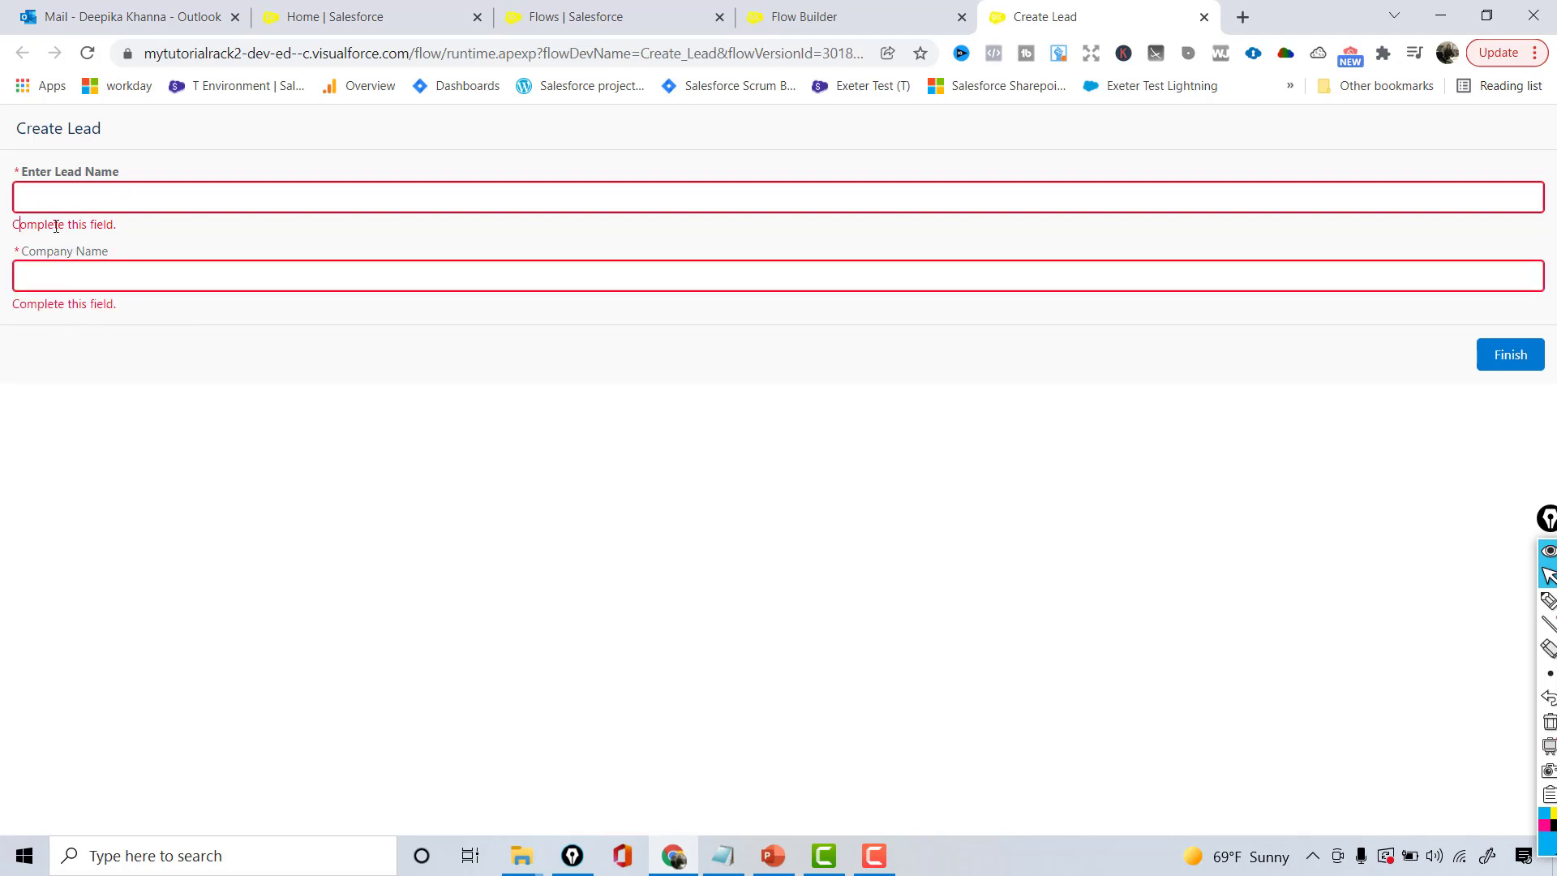
left_click_drag(55, 226, 126, 234)
left_click_drag(28, 222, 28, 222)
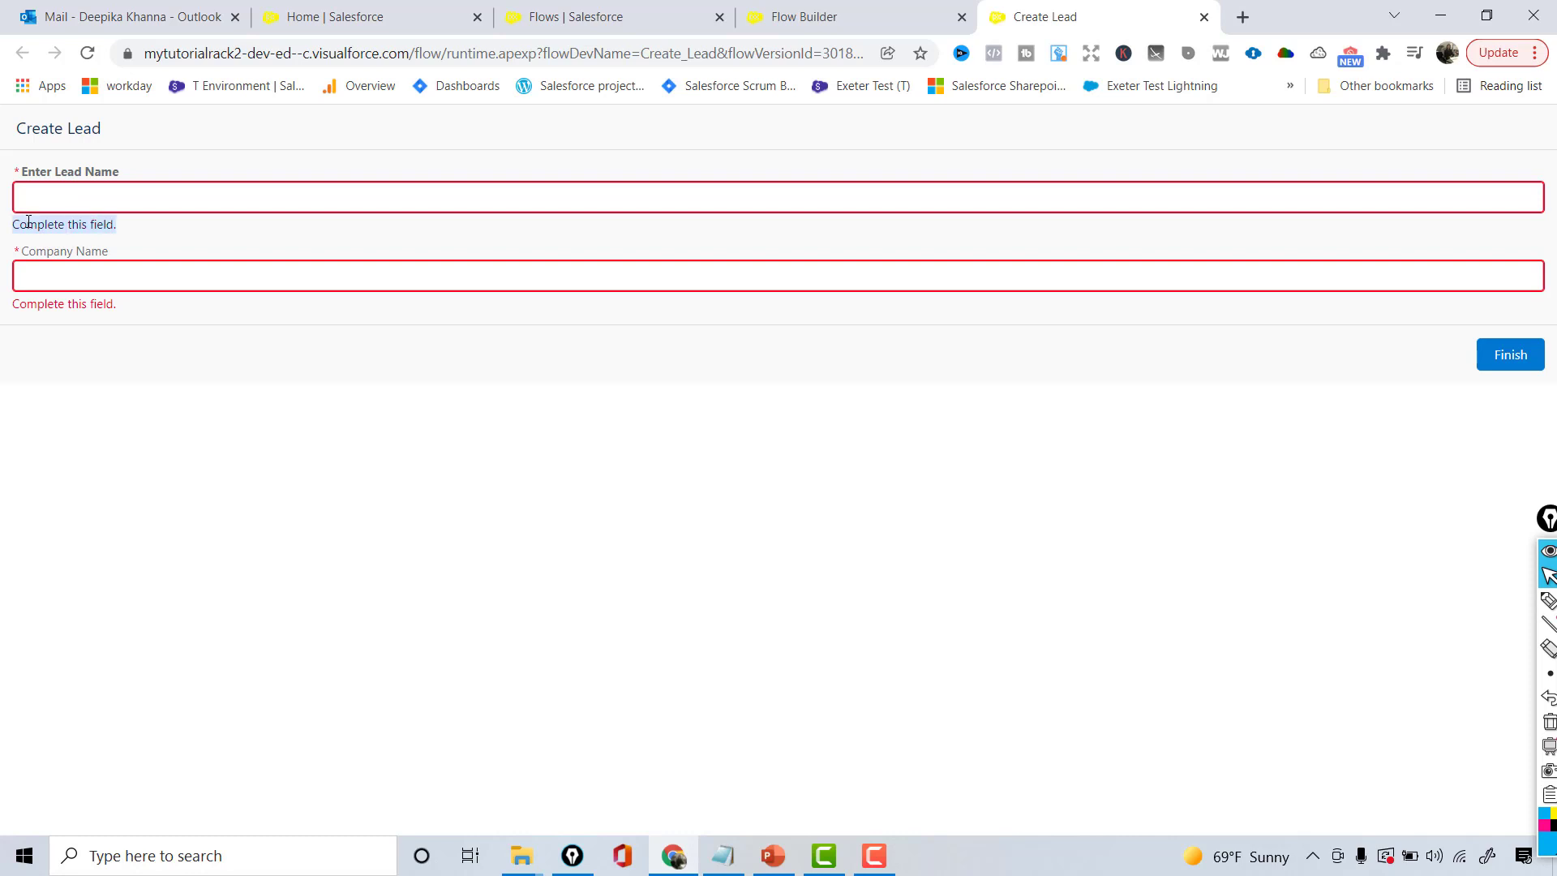
triple_click(55, 305)
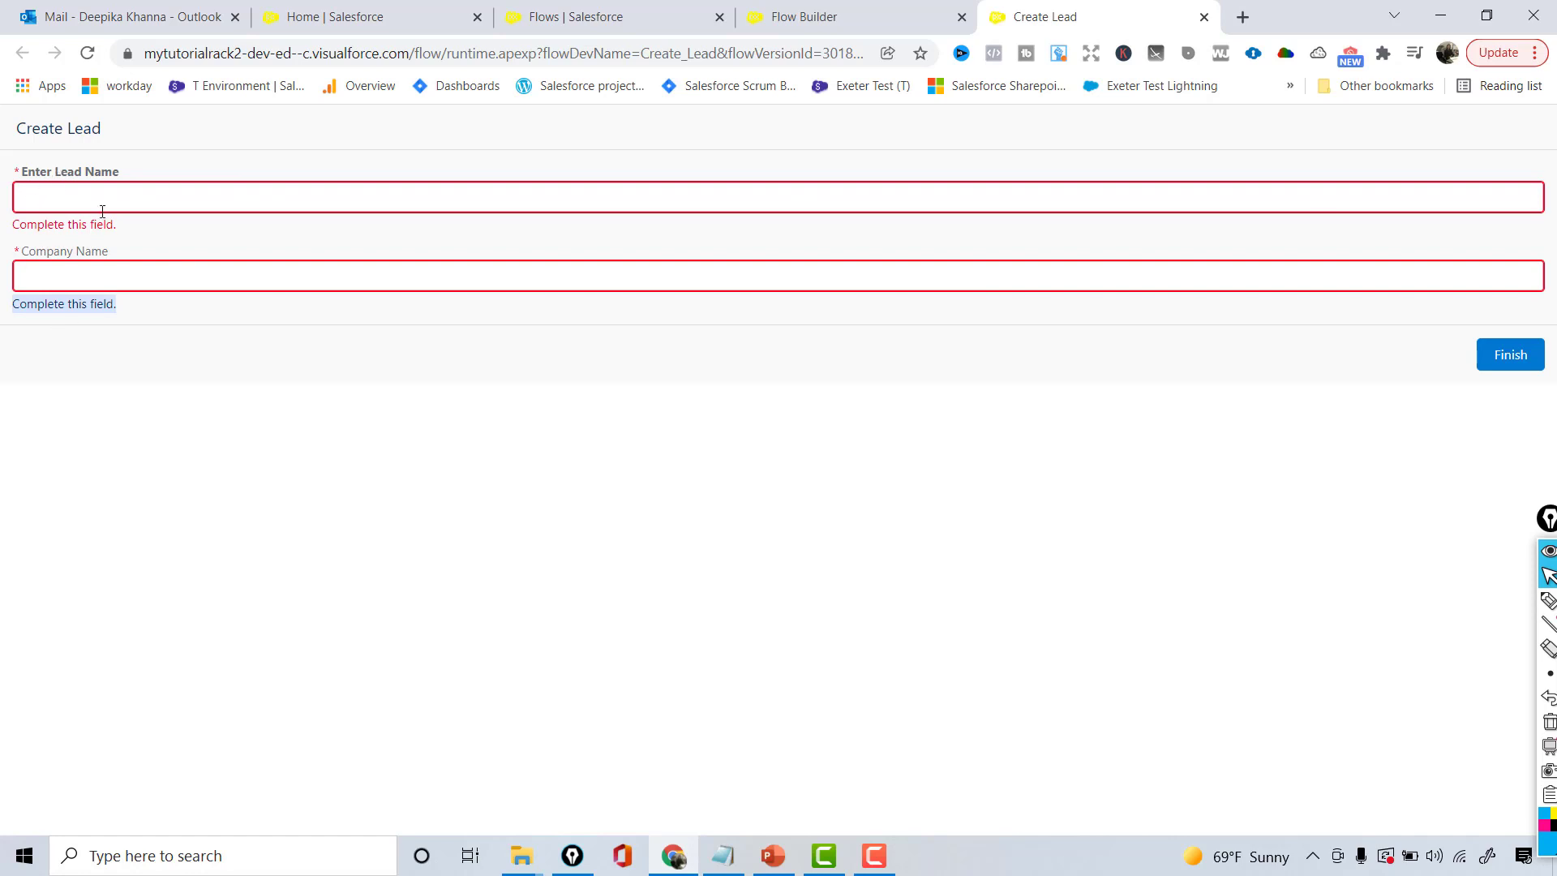
left_click(1519, 361)
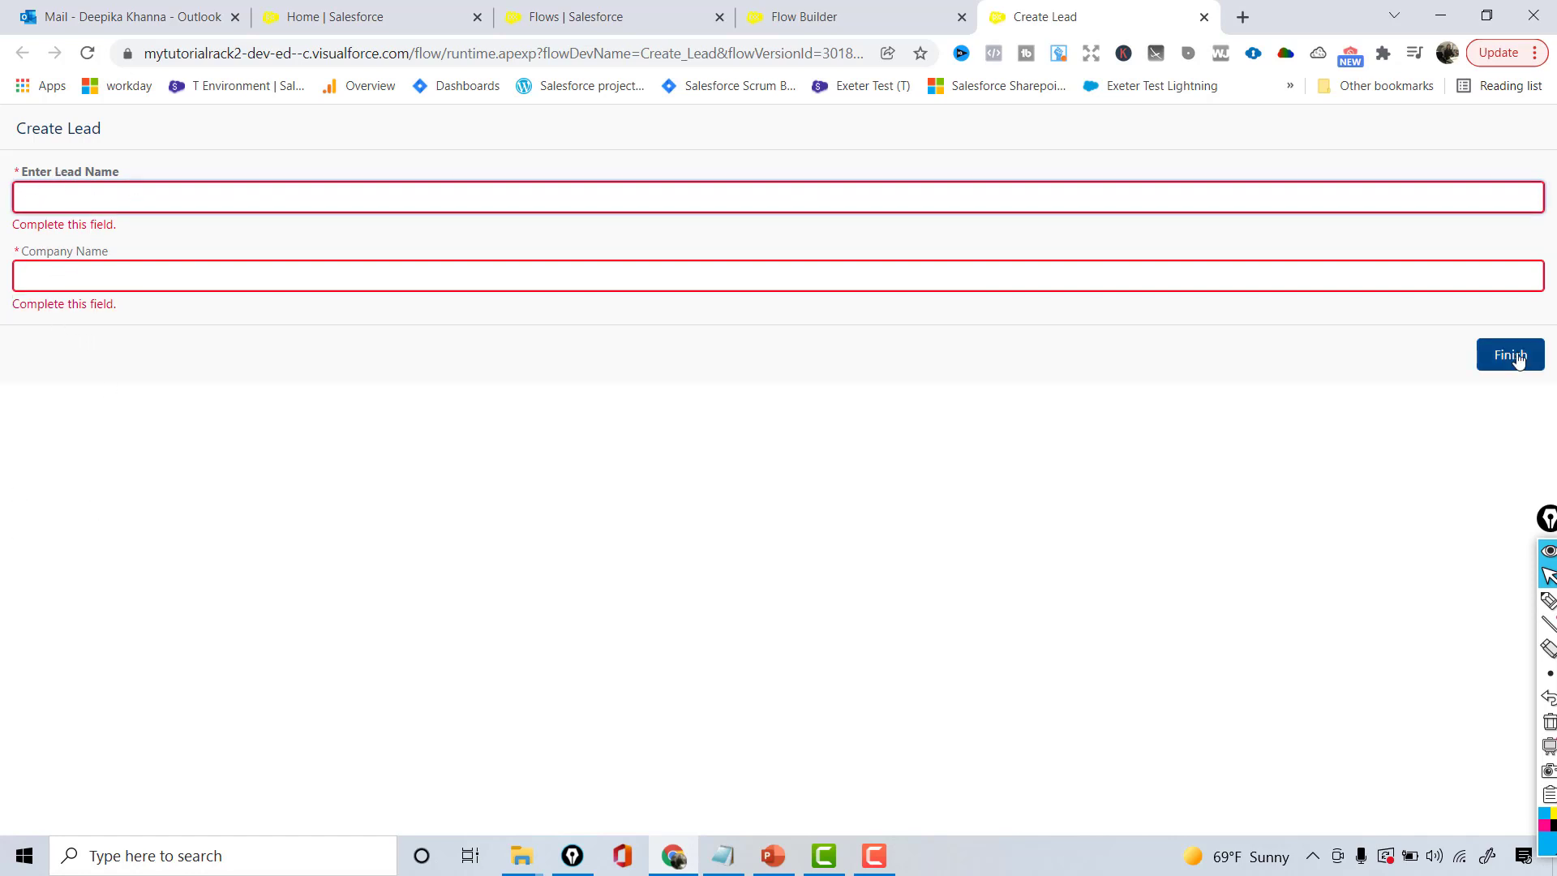
left_click(371, 7)
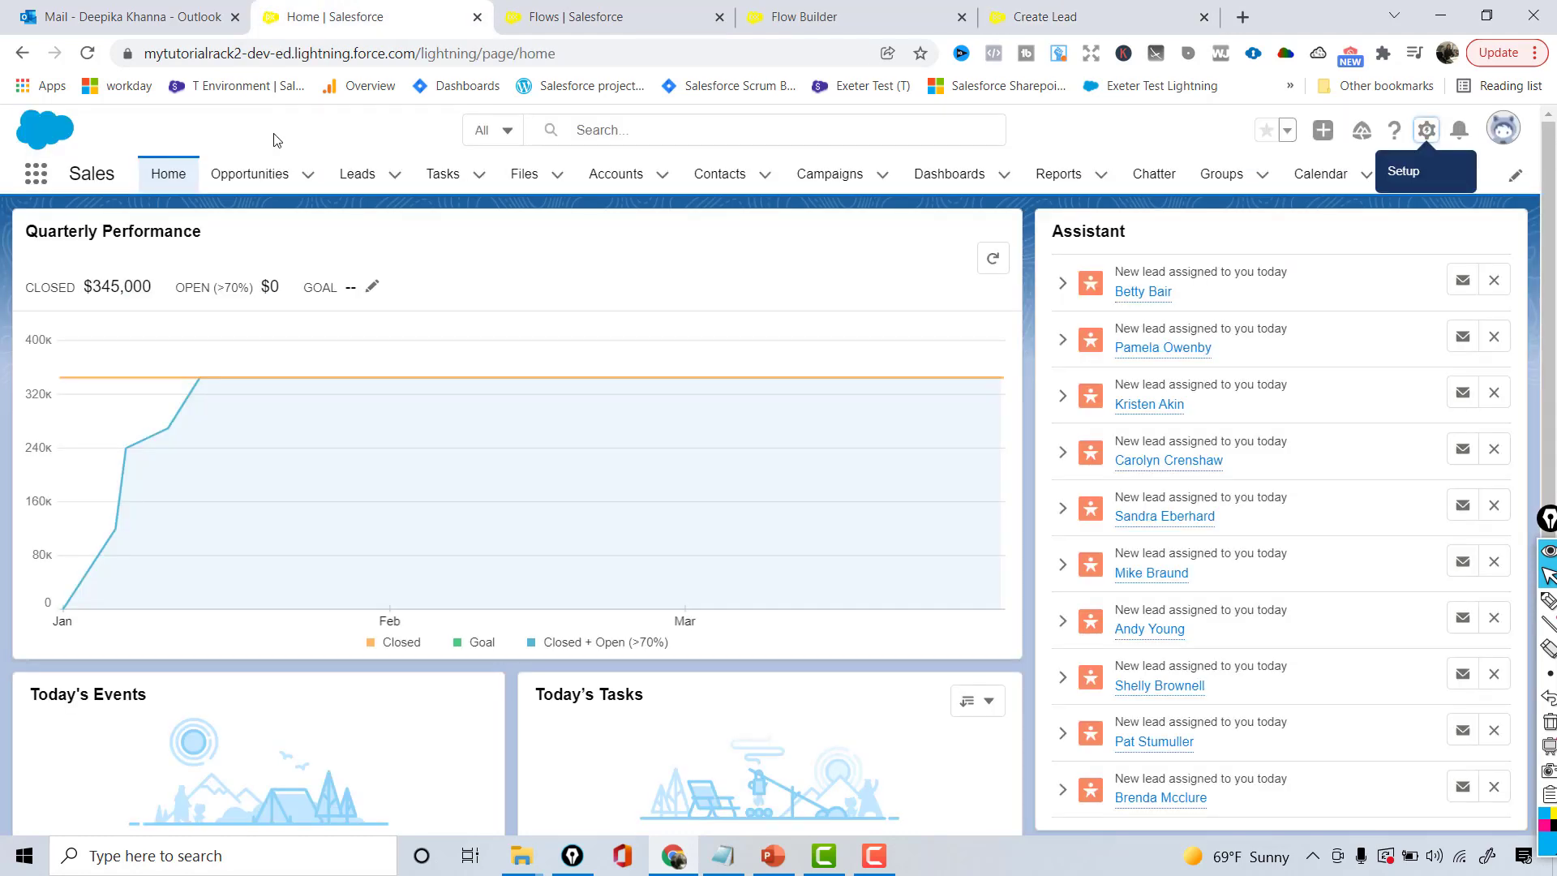
- Show the All Open Leads list view, which counts 15 items
left_click(367, 179)
left_click(232, 250)
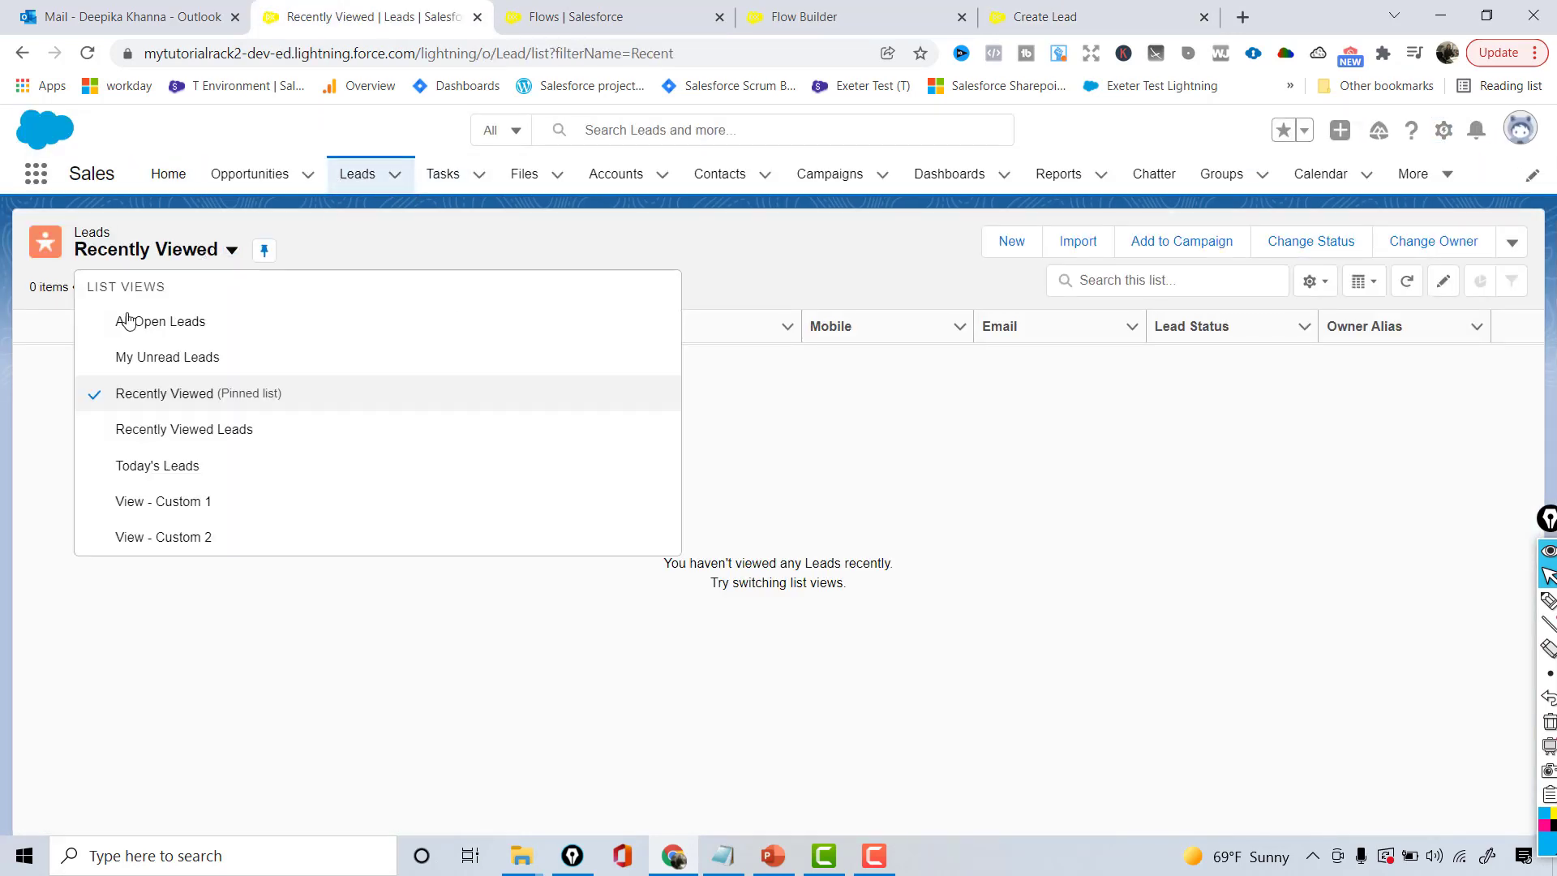
left_click(138, 323)
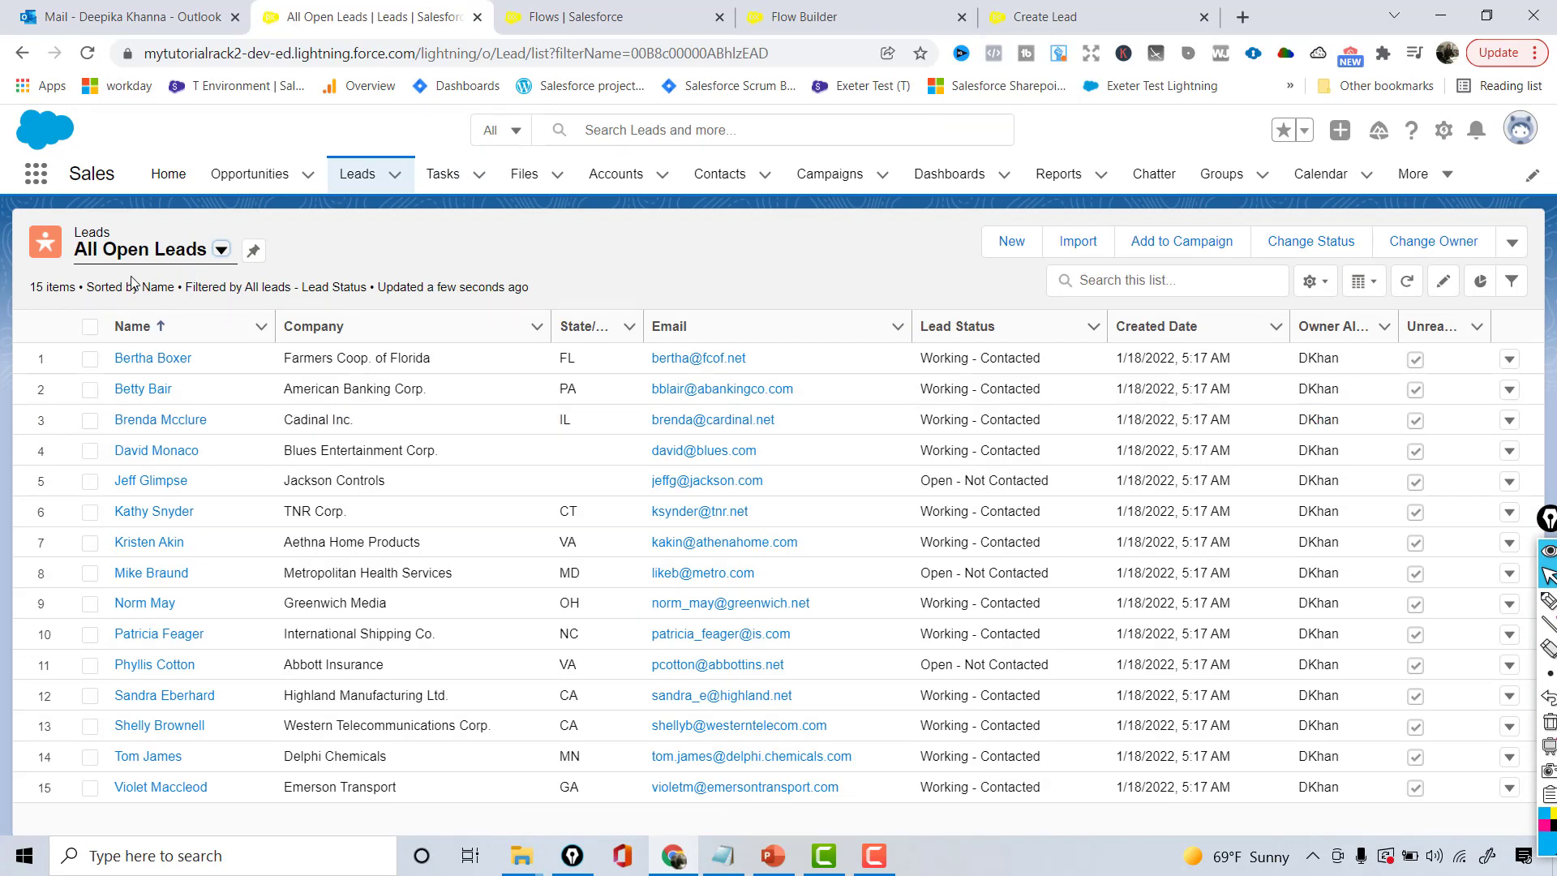
left_click_drag(32, 287, 59, 291)
- On the Create Lead form, enter a lead's full name and company Mytutorialrack, then submit
left_click(1025, 14)
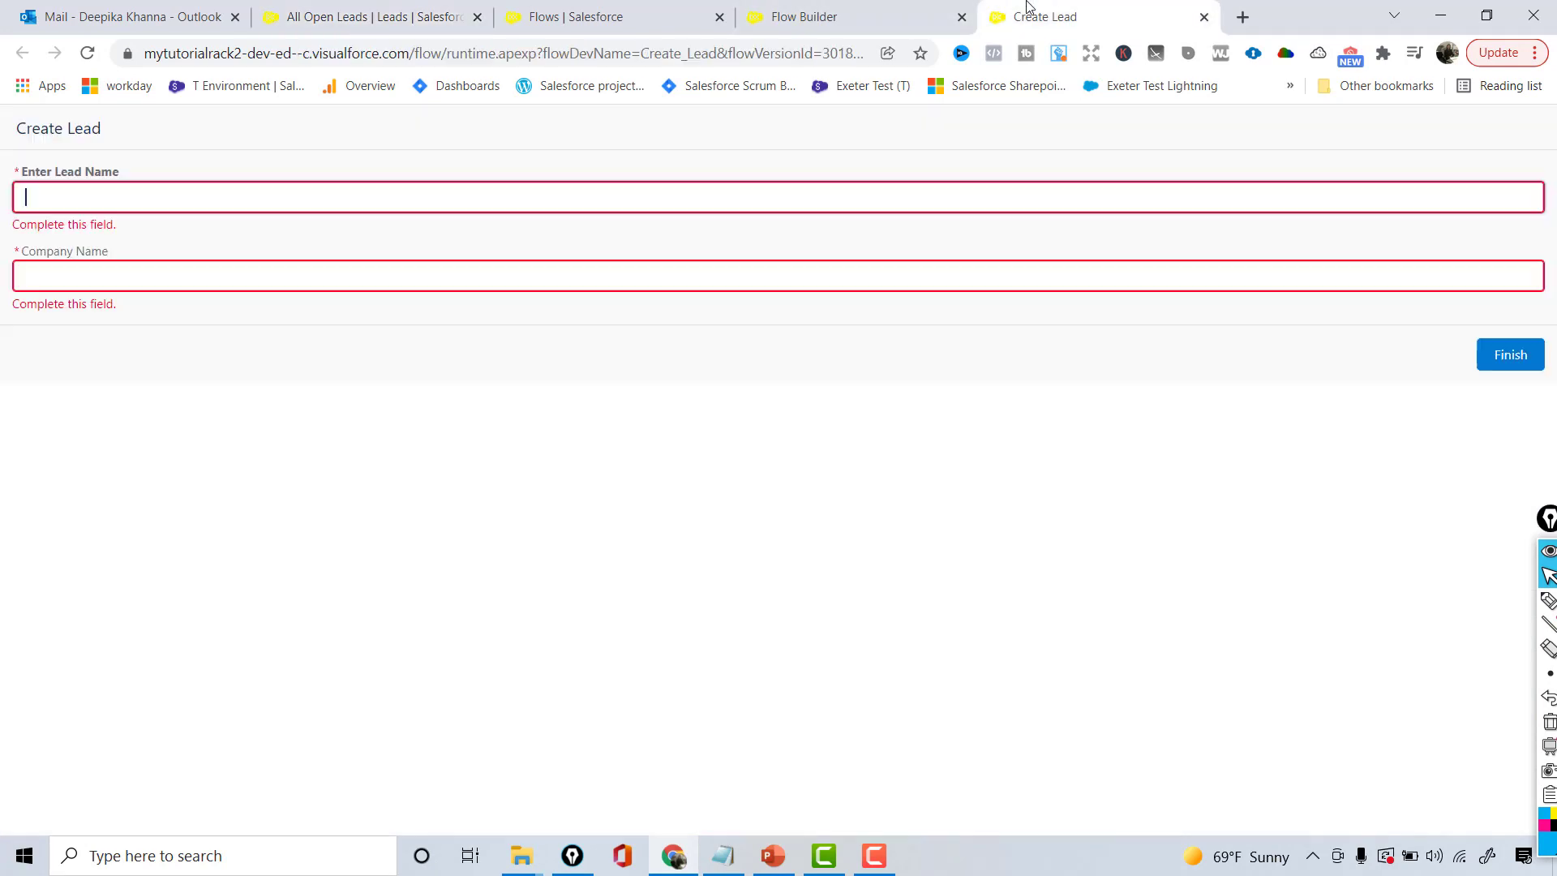
left_click(346, 188)
left_click(198, 274)
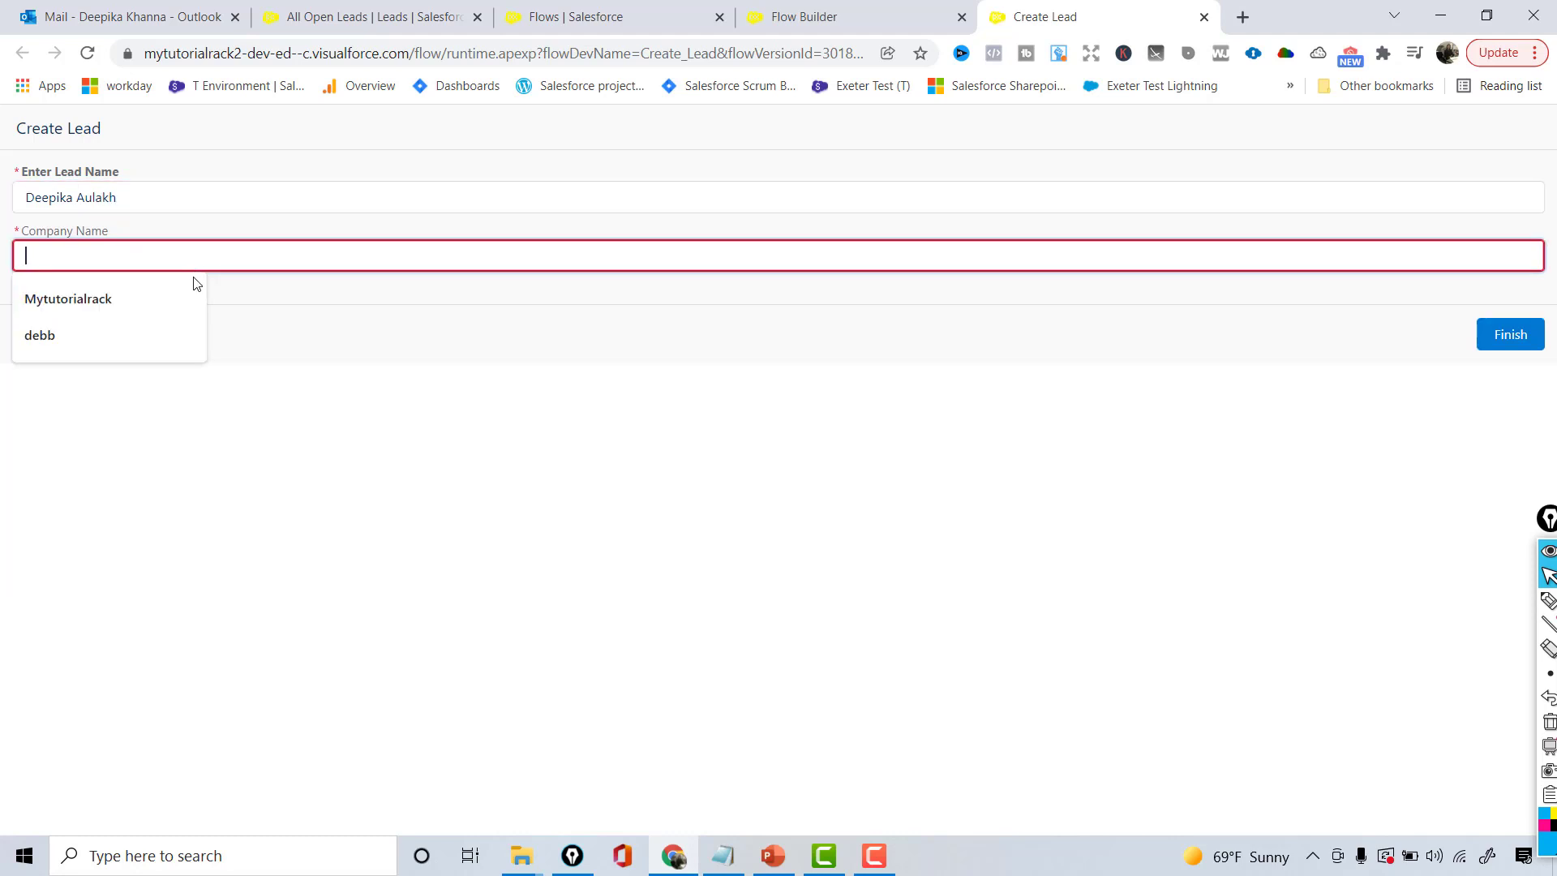
type("Mytutorialrack")
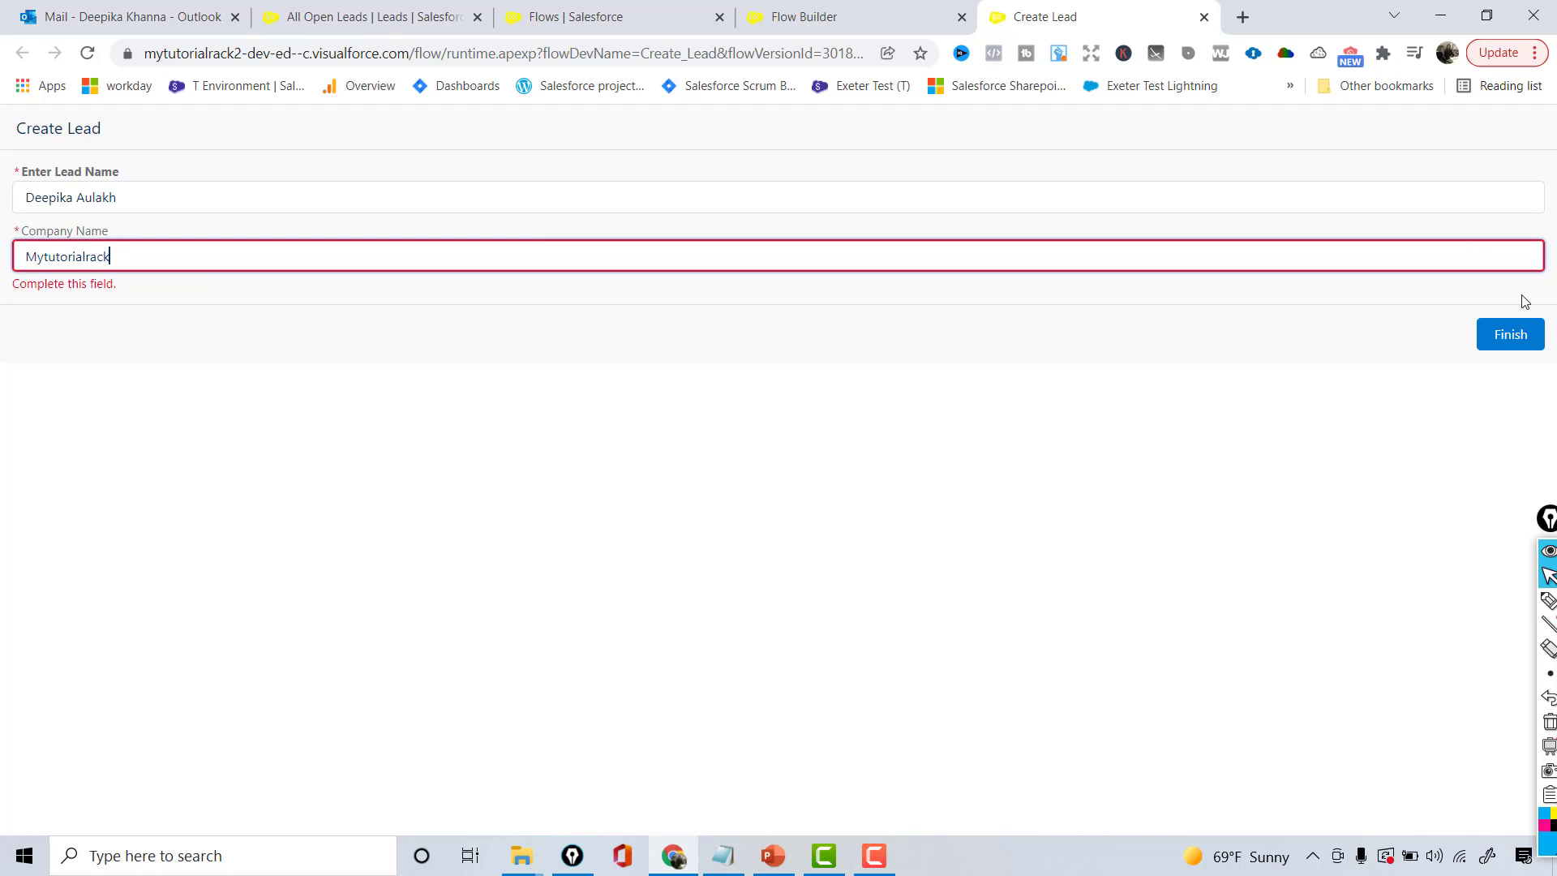
left_click(1519, 334)
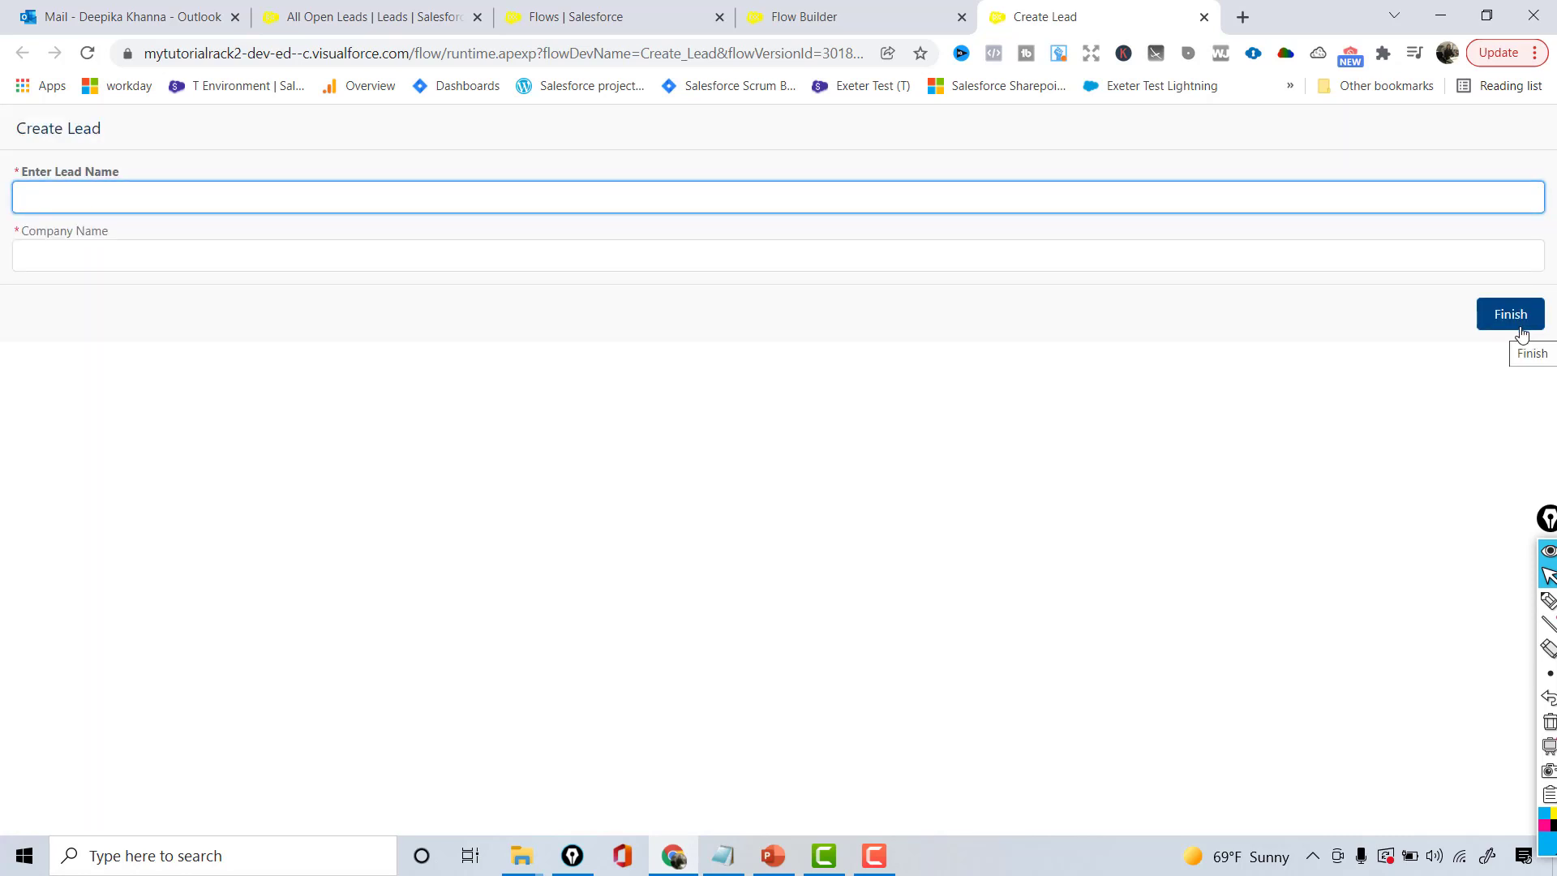
- Reload All Open Leads, still 15 leads, then go back to the Create Lead flow in Flow Builder
left_click(448, 11)
left_click(345, 54)
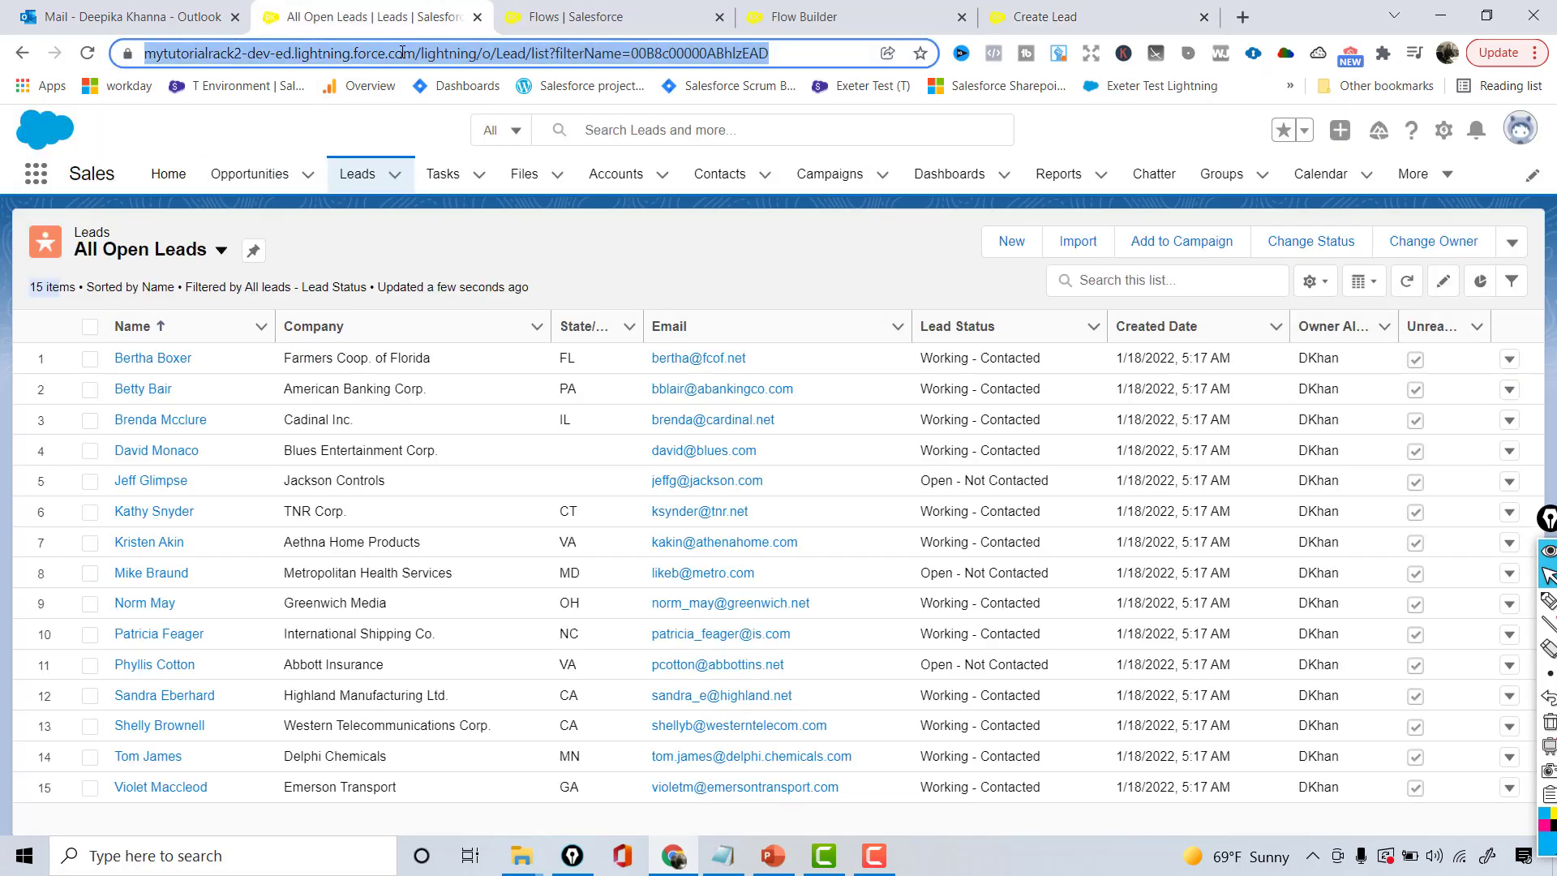
key("Return")
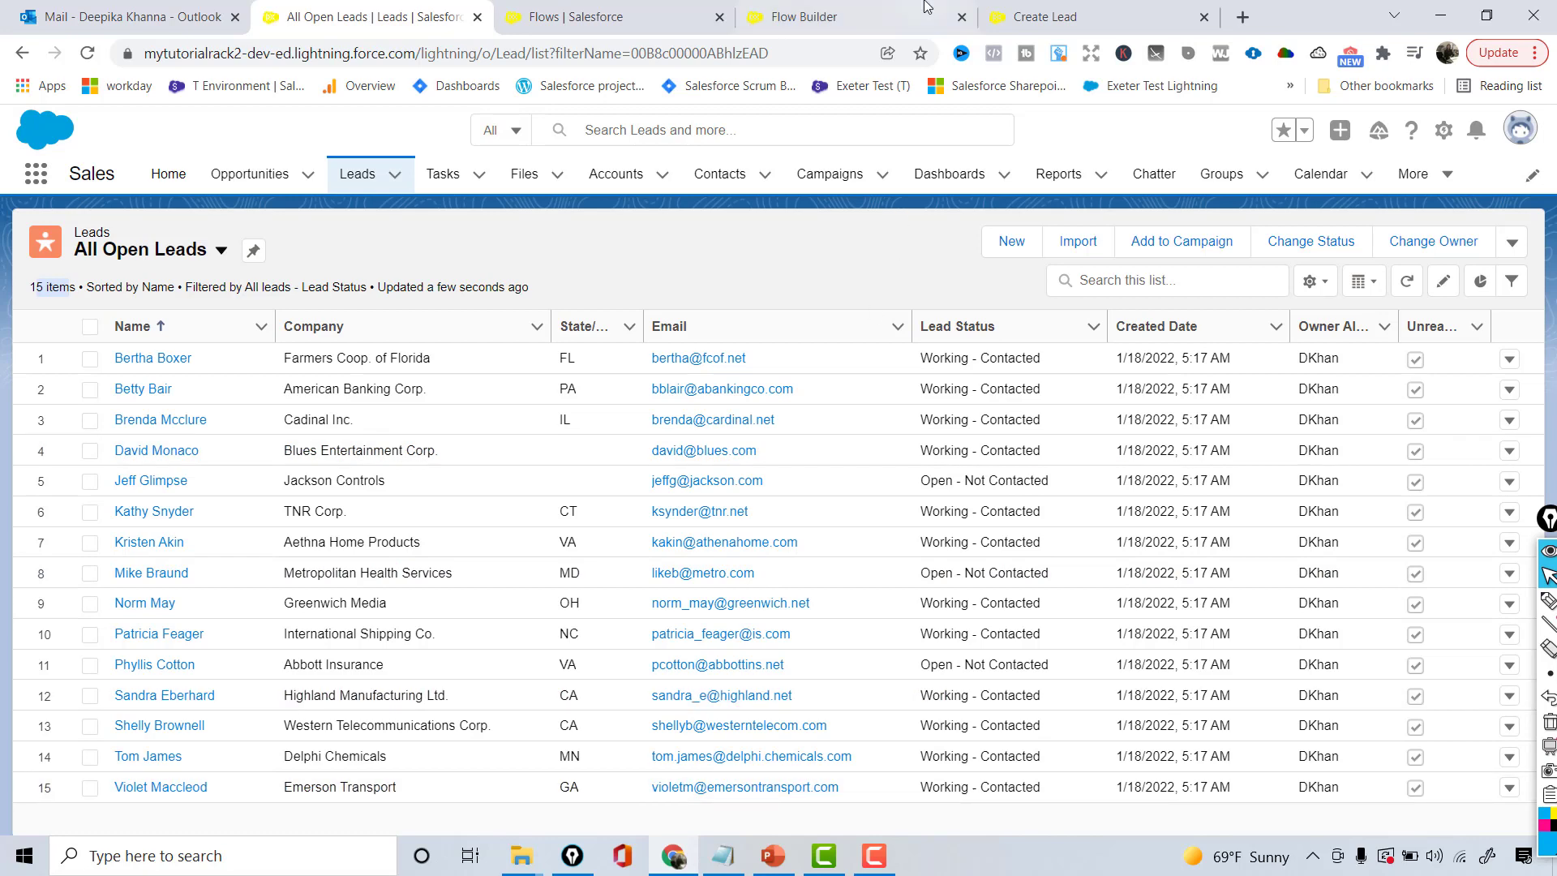
left_click(1084, 8)
left_click(879, 8)
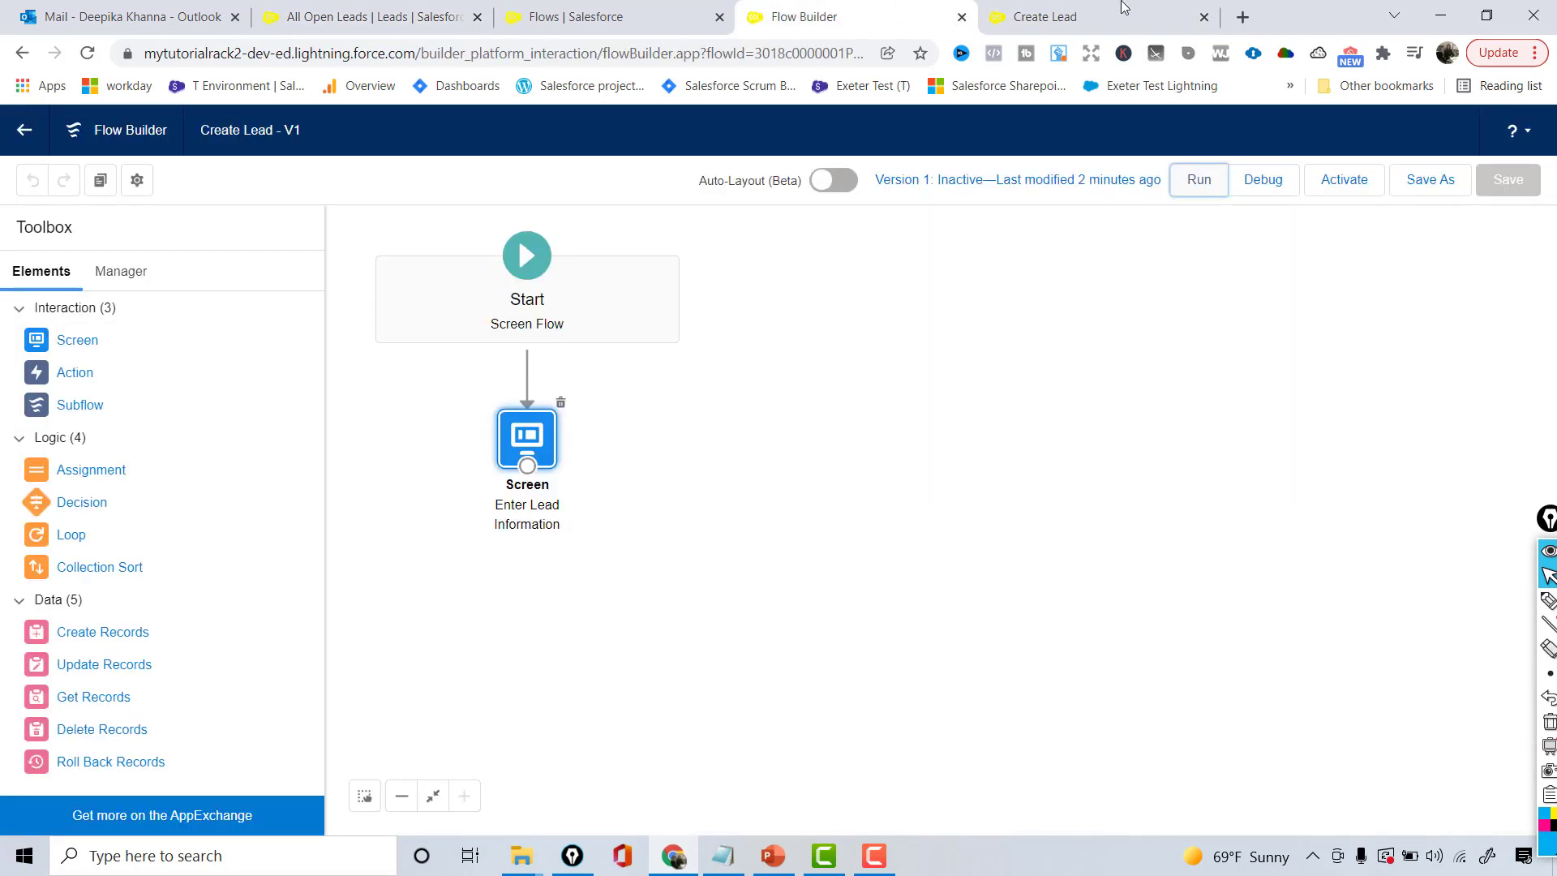
- Close the Create Lead test form and drop a Create Records element onto the canvas
left_click(1204, 17)
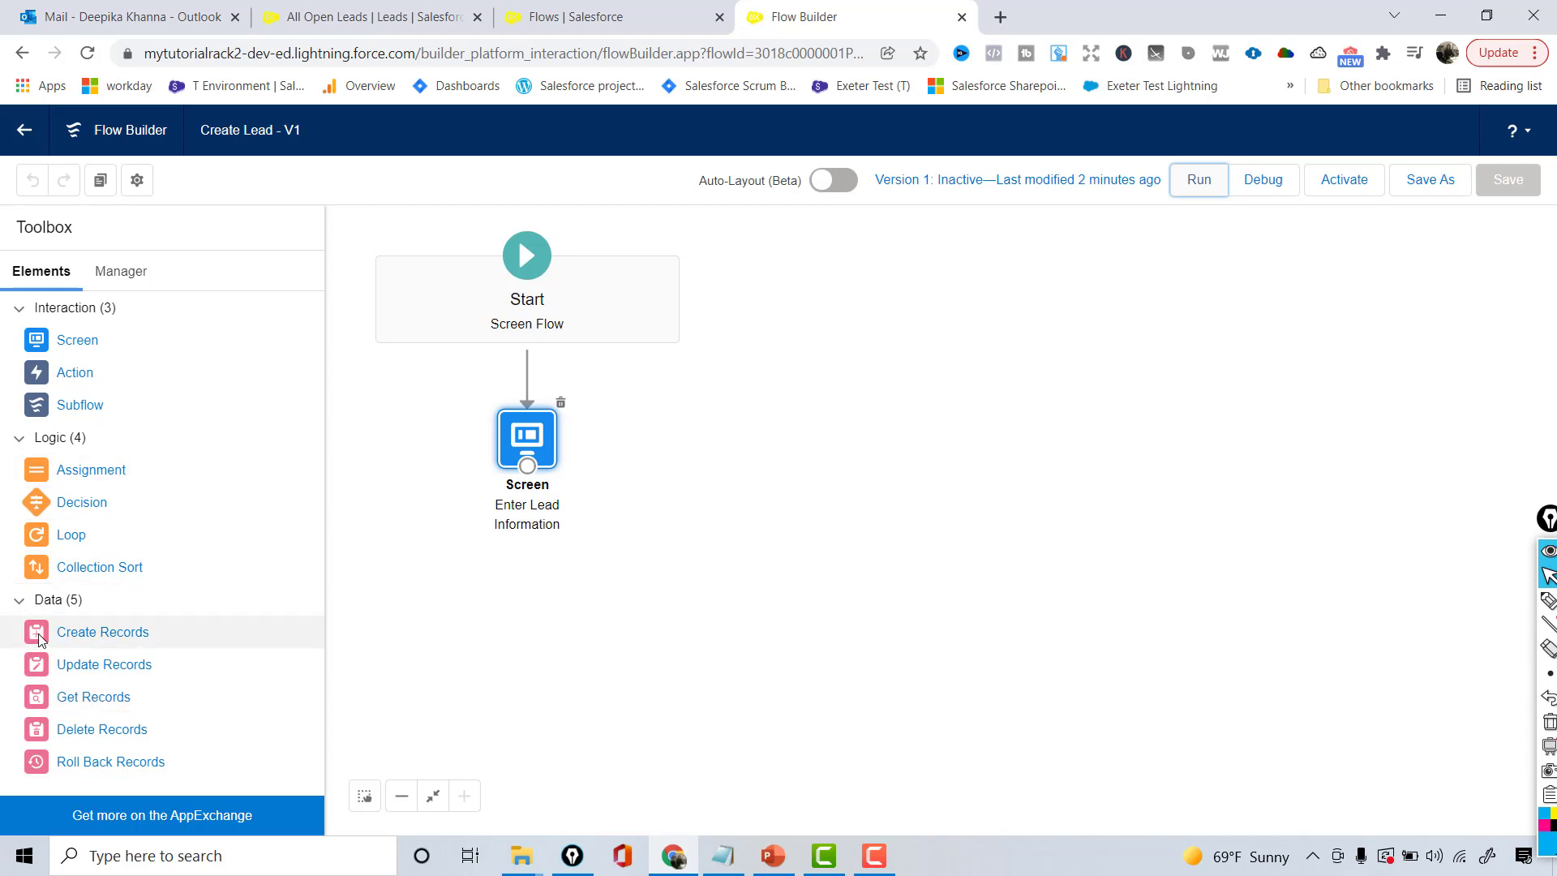
left_click_drag(41, 636, 501, 604)
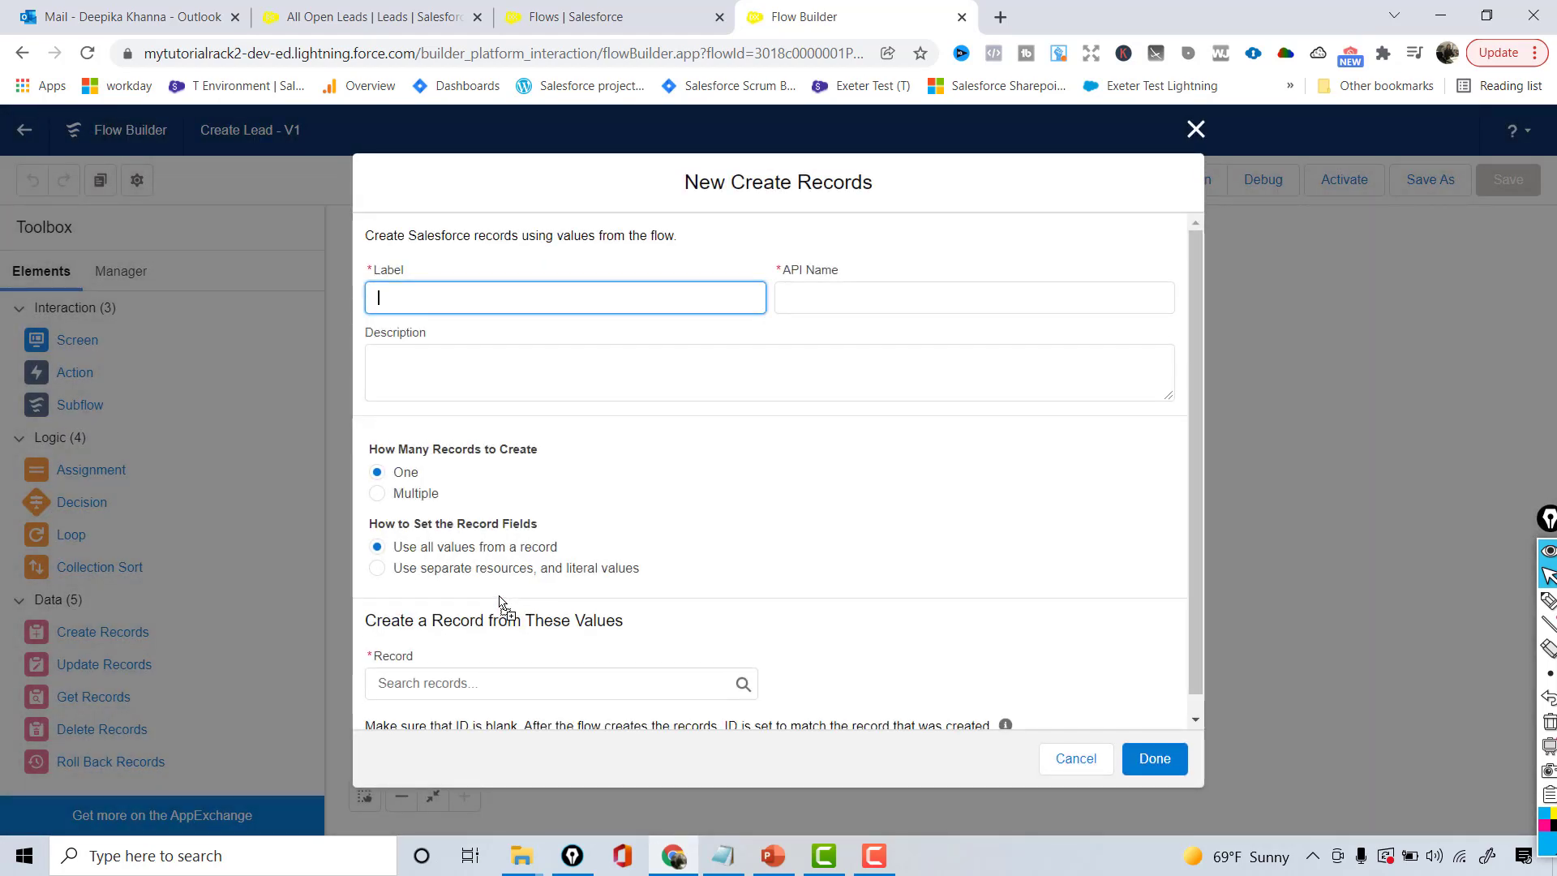
- Label the element 'Create Lead Record' (API name Create_Lead_Record) and review the record-count and field options
type("Create Lead Record")
key("Tab")
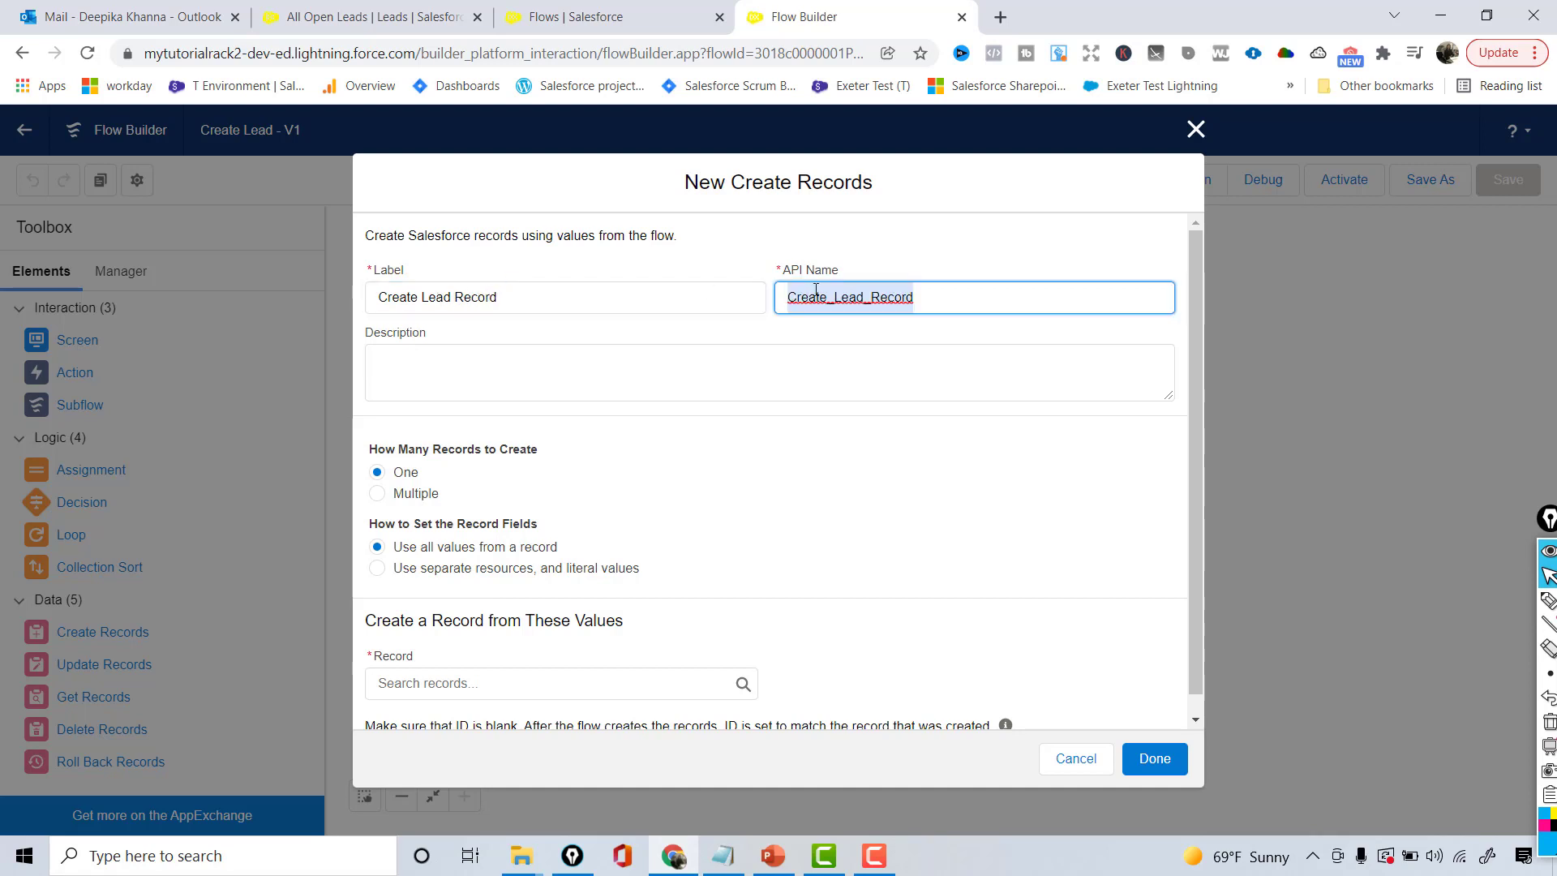
left_click(538, 302)
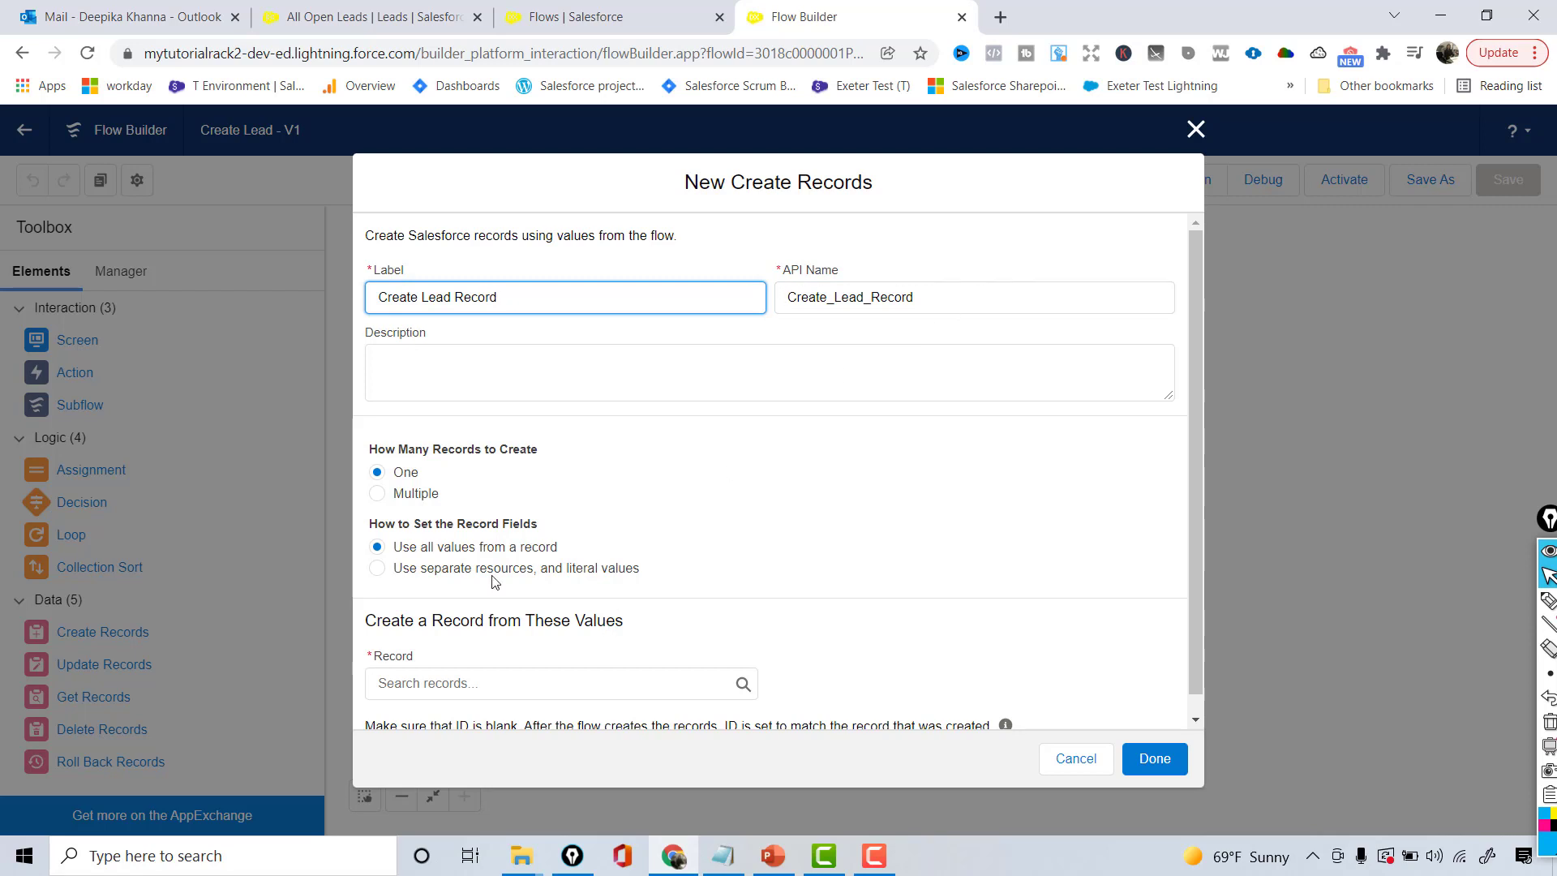
left_click_drag(395, 448, 549, 458)
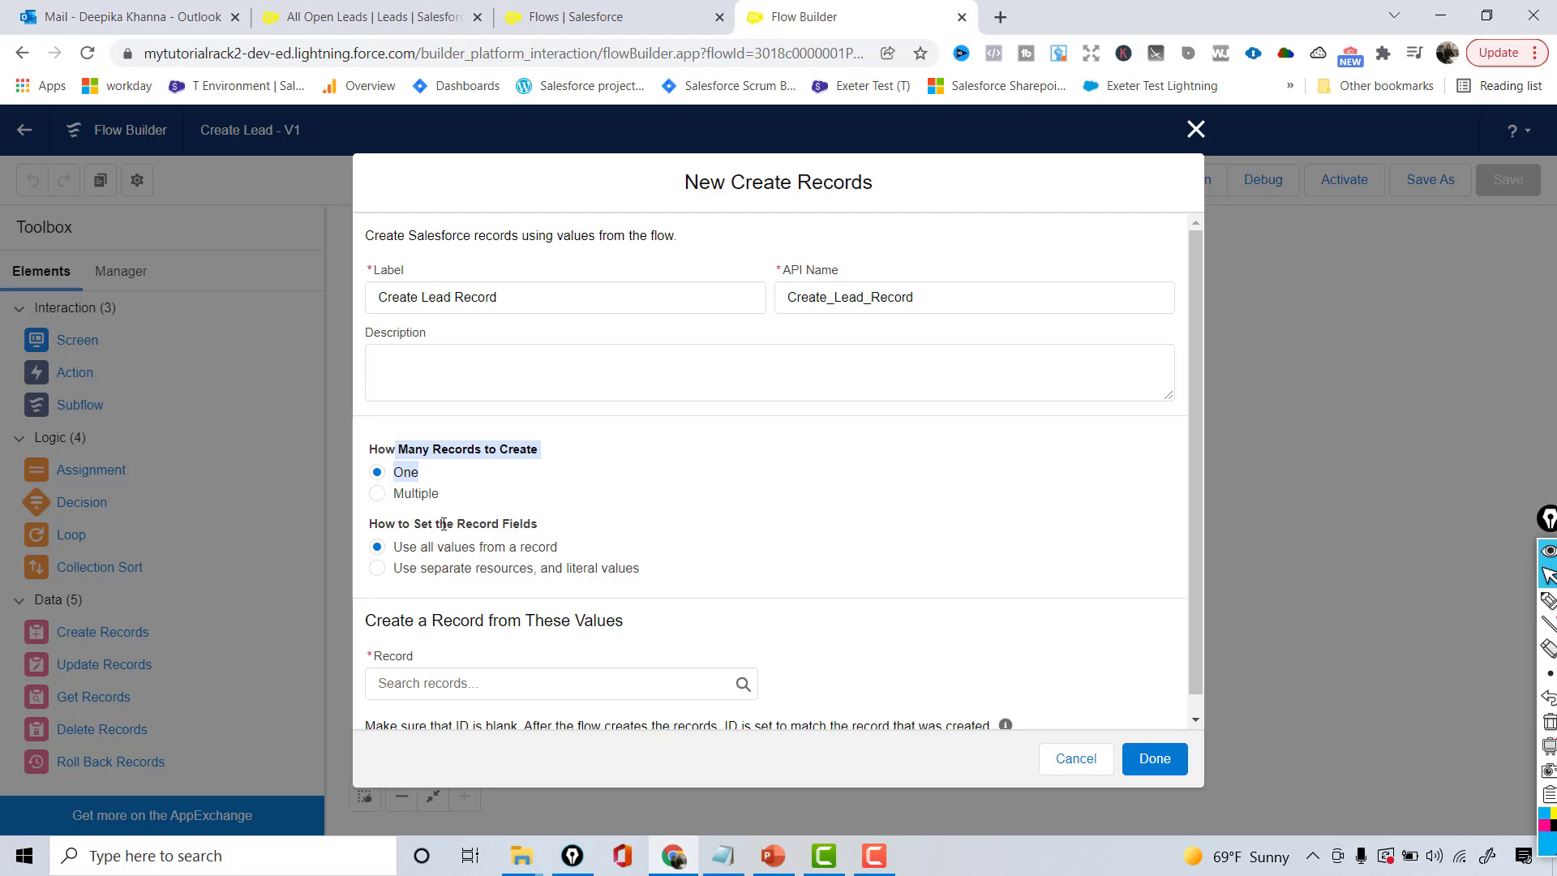
triple_click(567, 520)
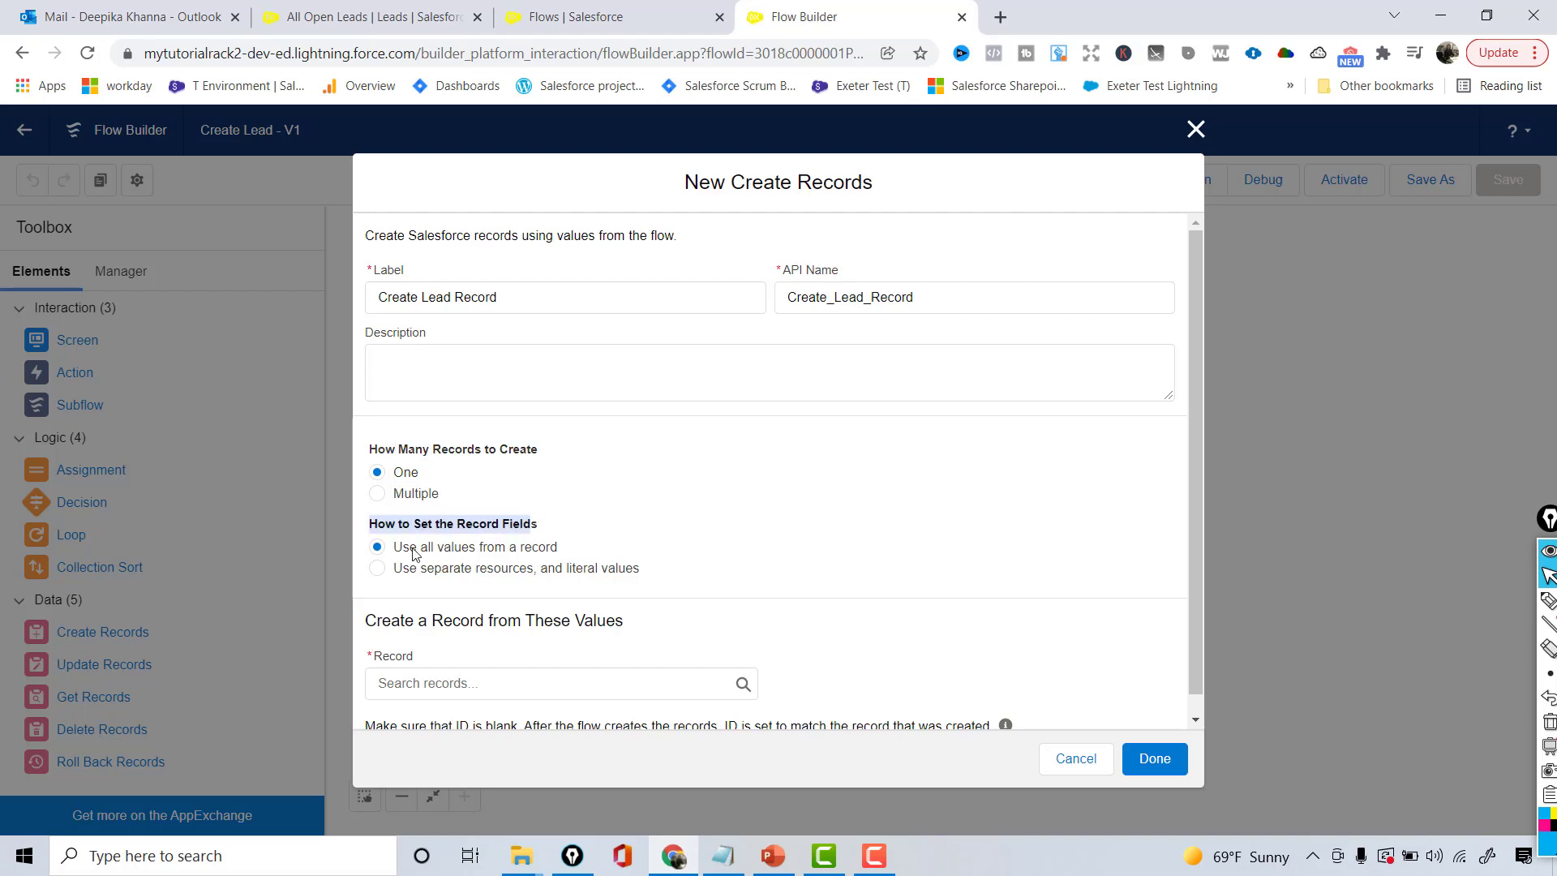
left_click_drag(420, 547, 556, 555)
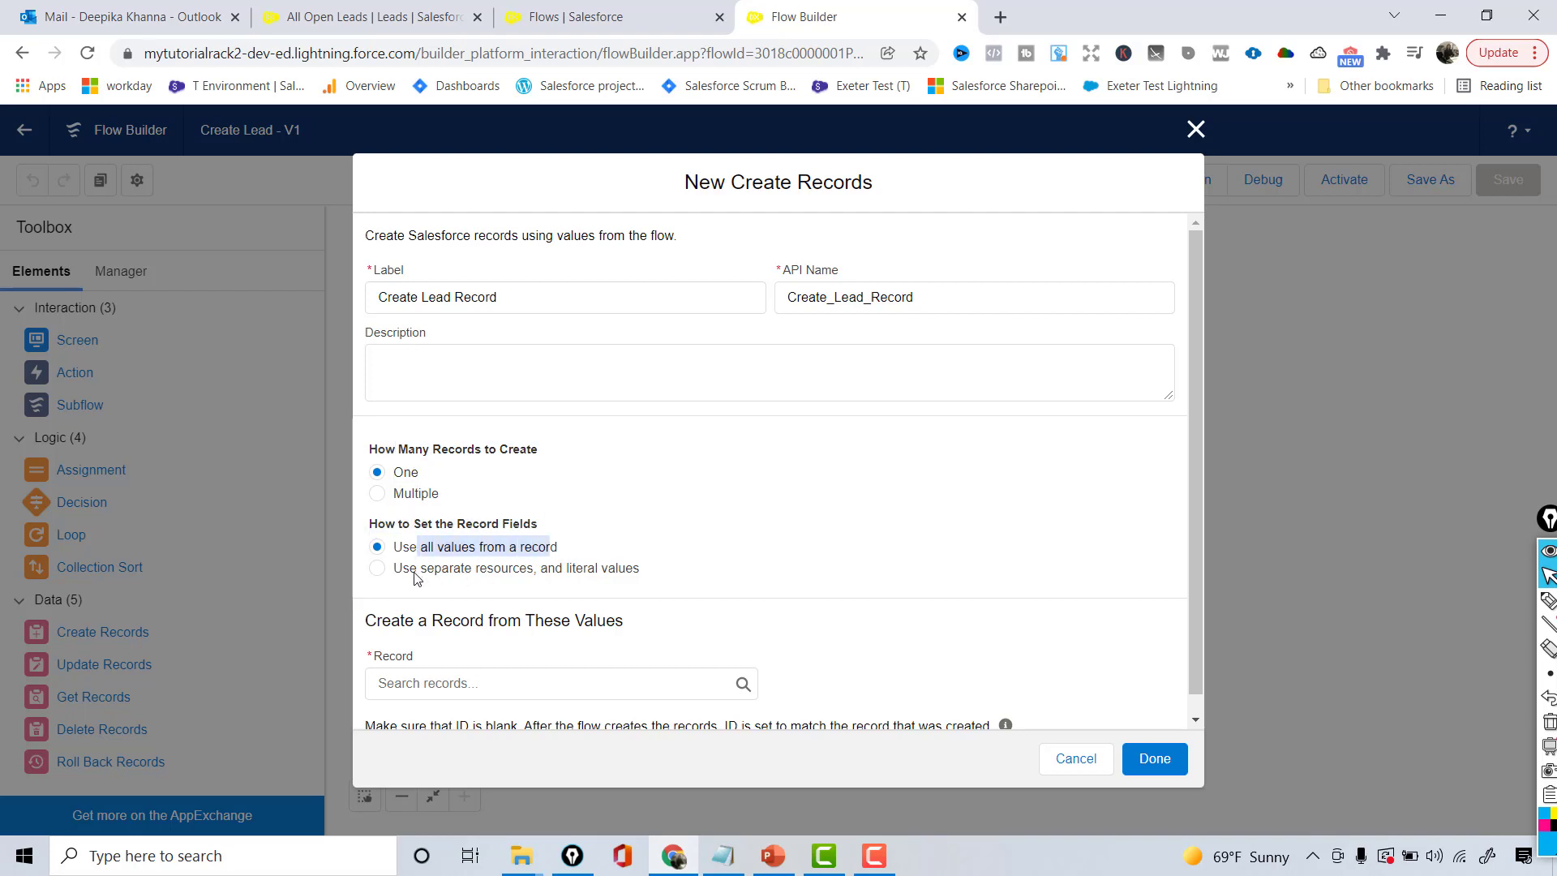
left_click_drag(410, 570, 663, 578)
- Set record fields from separate resources and choose Lead as the object to create
left_click(376, 569)
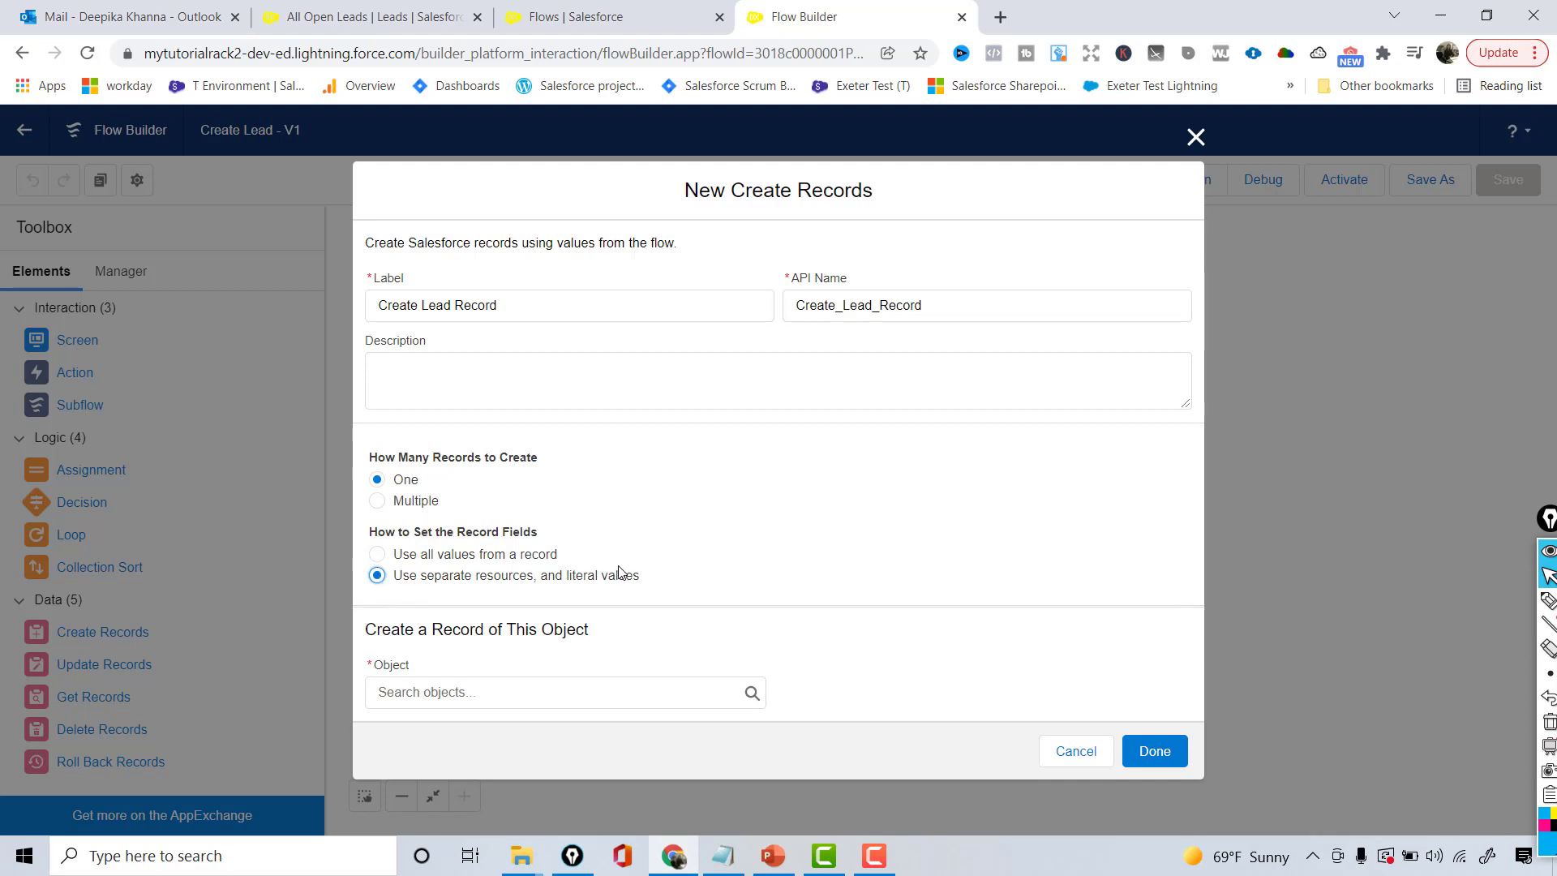
left_click_drag(370, 635, 604, 635)
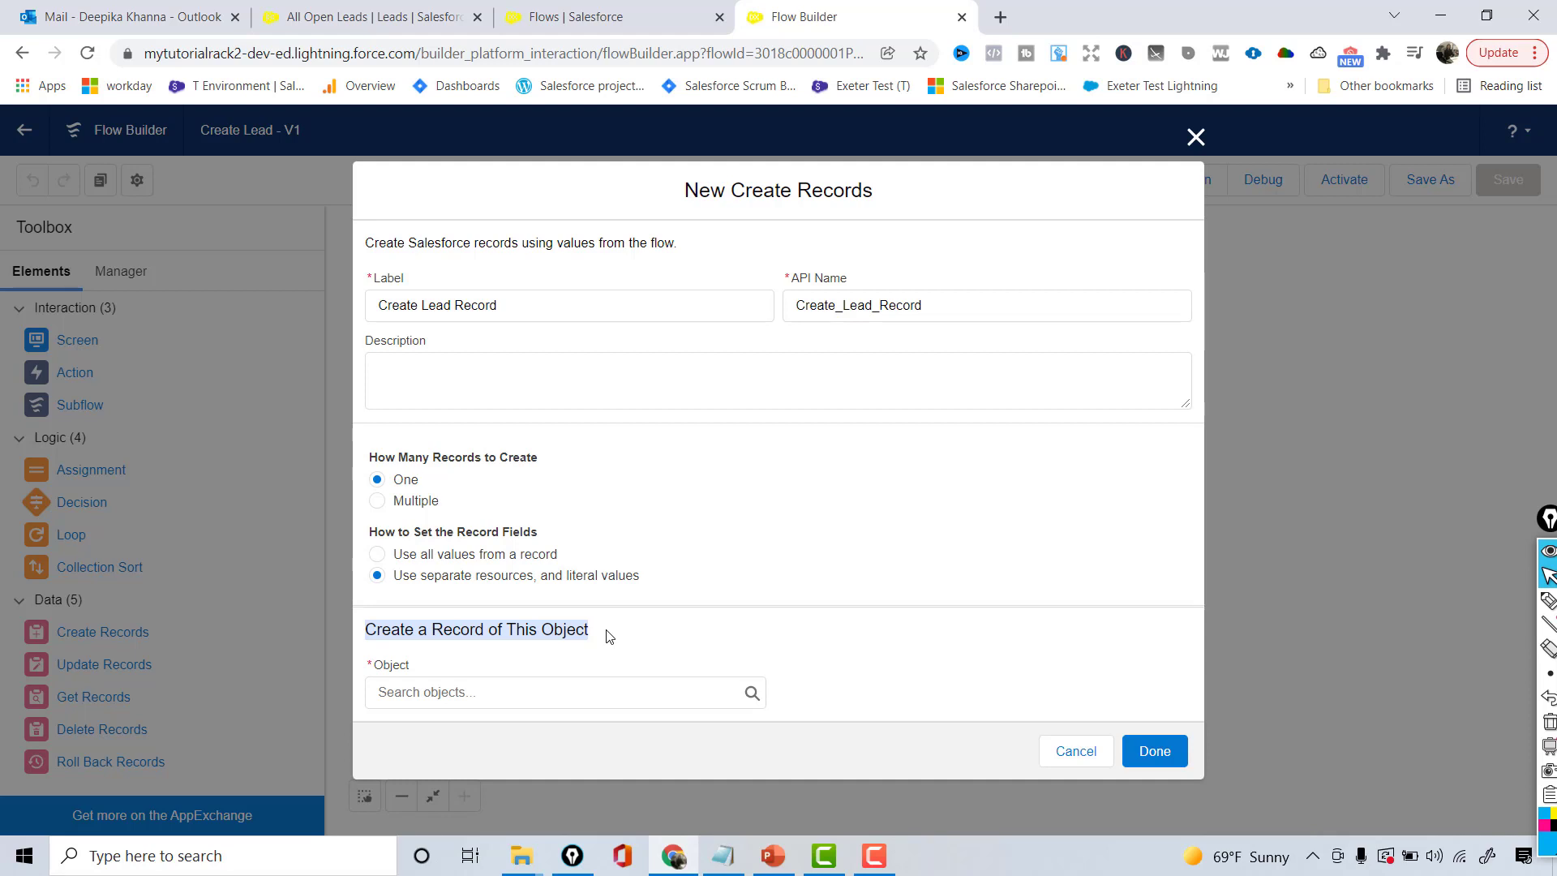
left_click(574, 681)
type("lead")
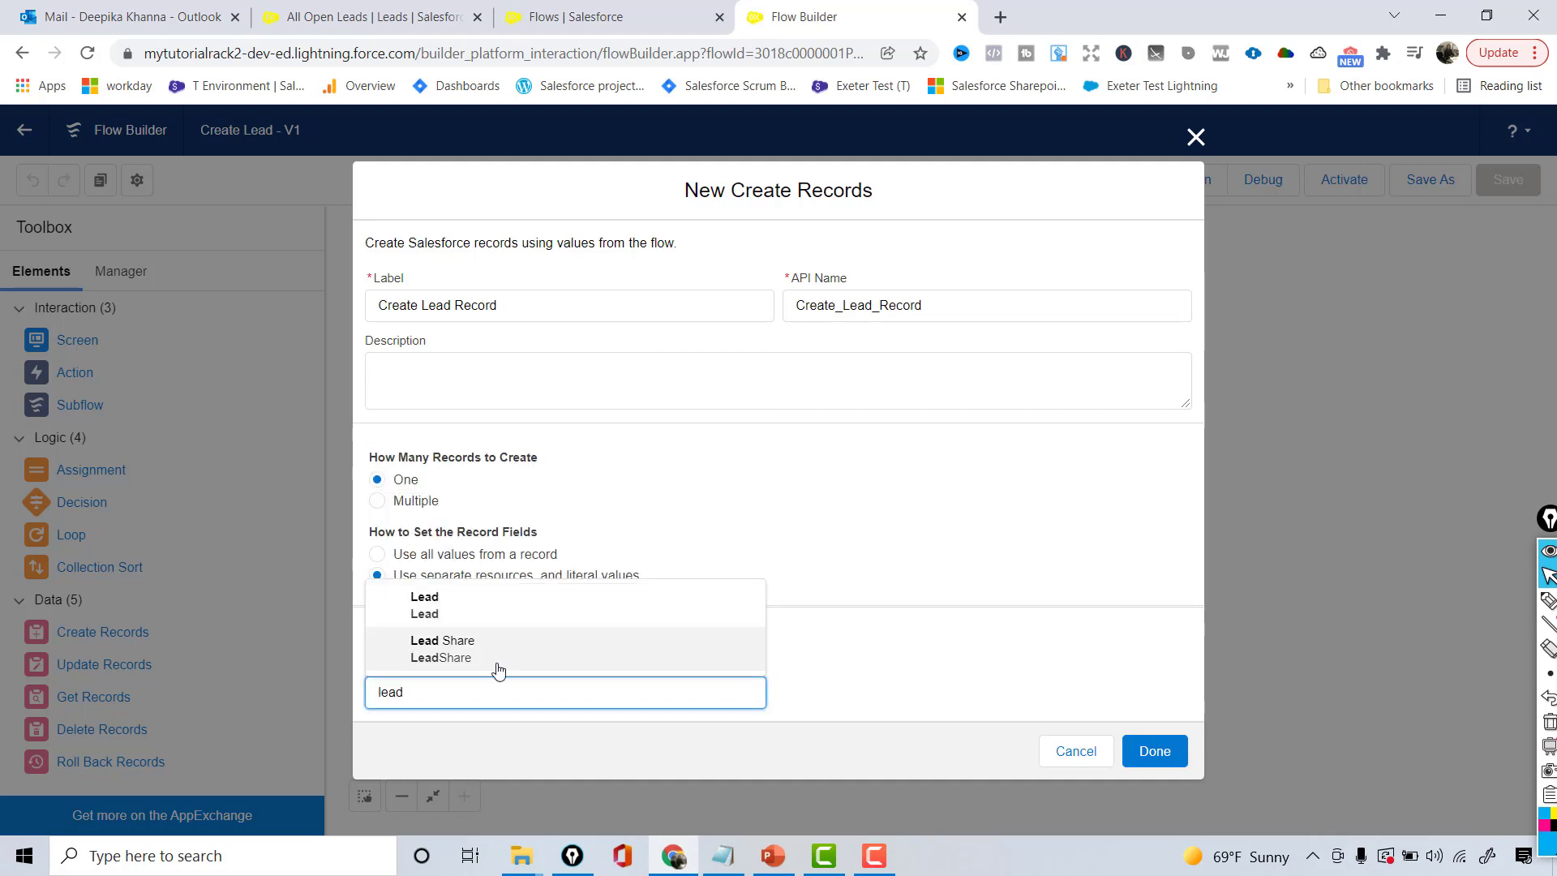
left_click(424, 615)
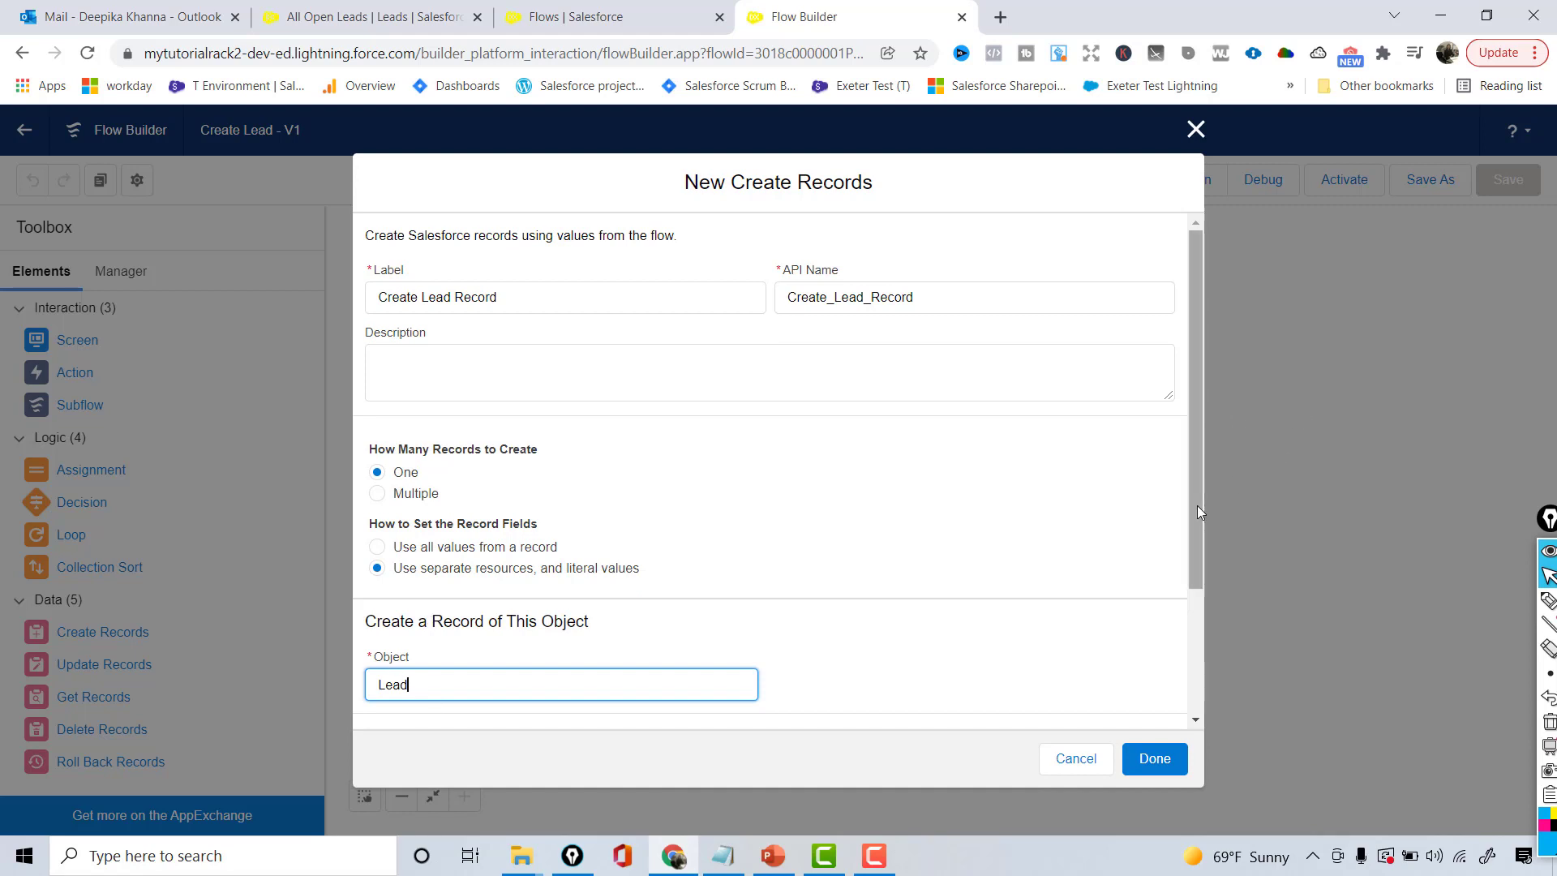
scroll(1192, 568, "down", 3)
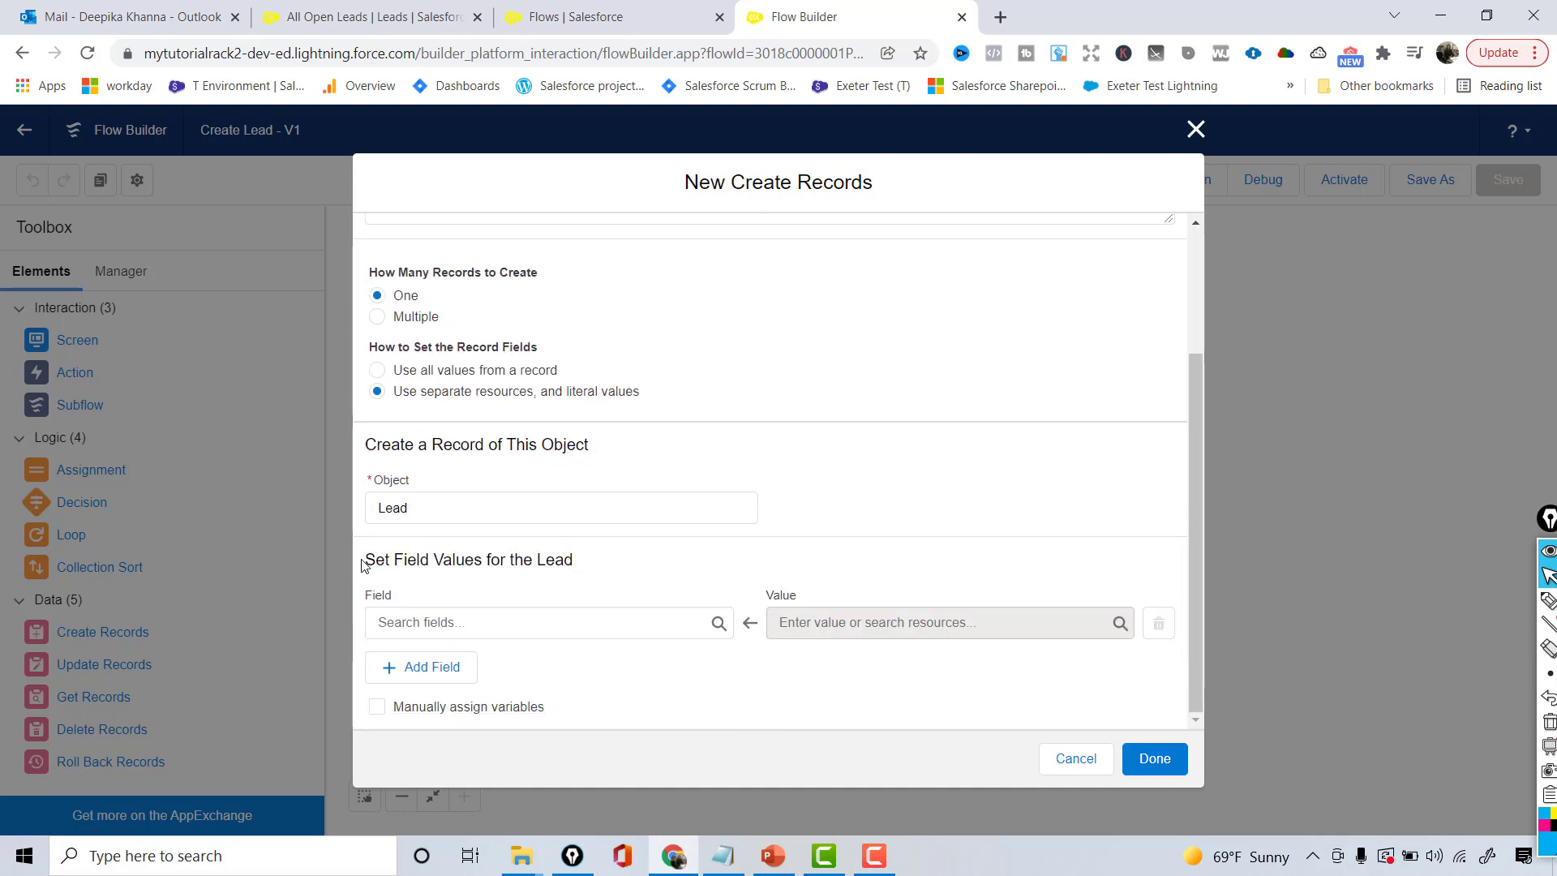
left_click_drag(363, 567, 582, 566)
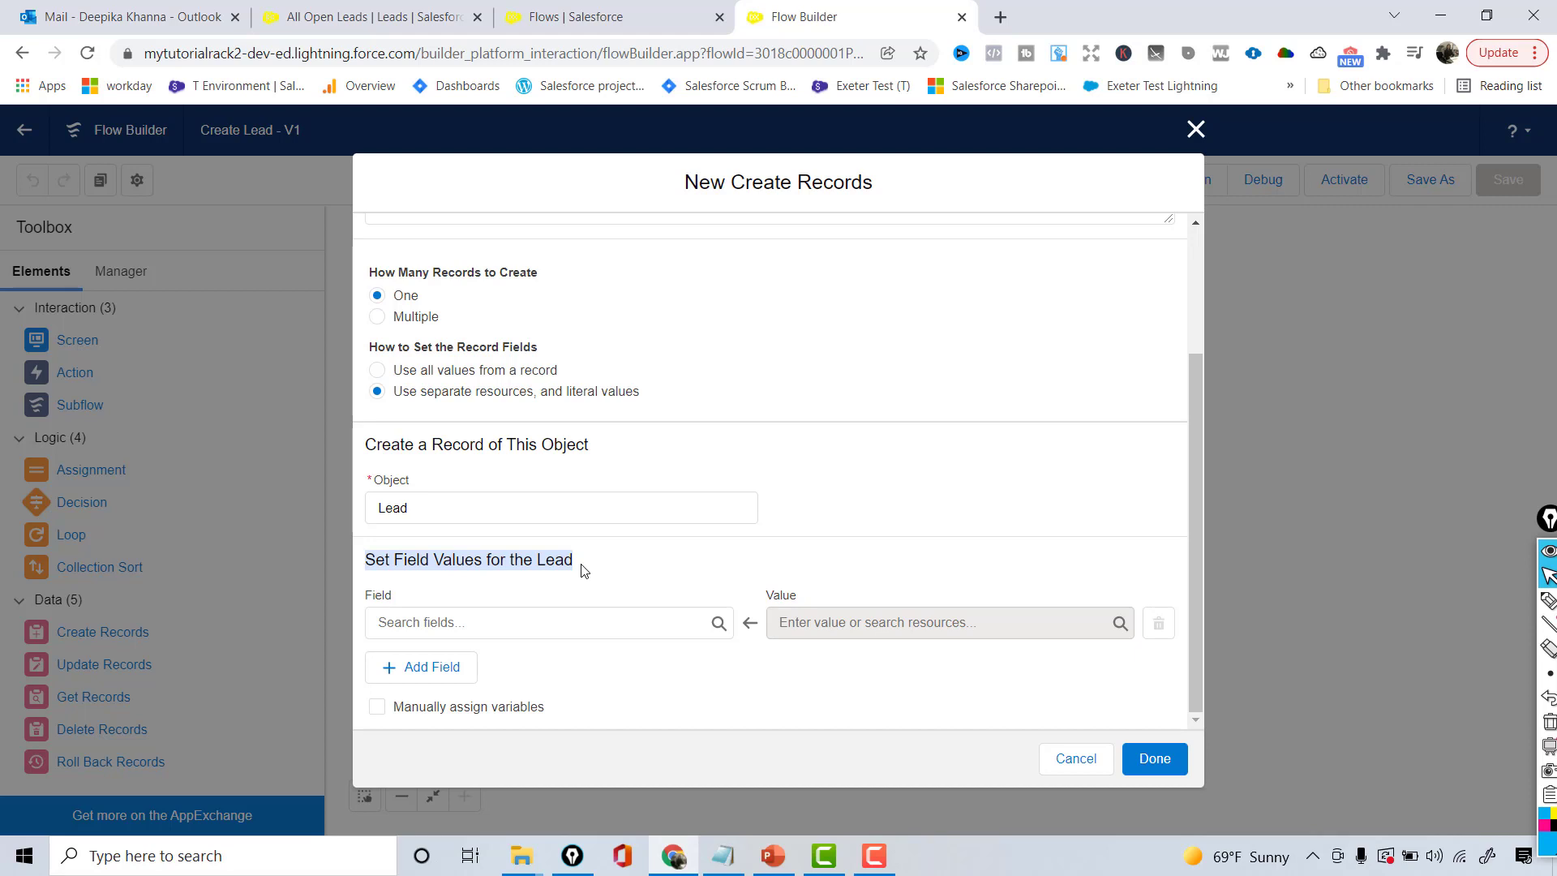
left_click(365, 17)
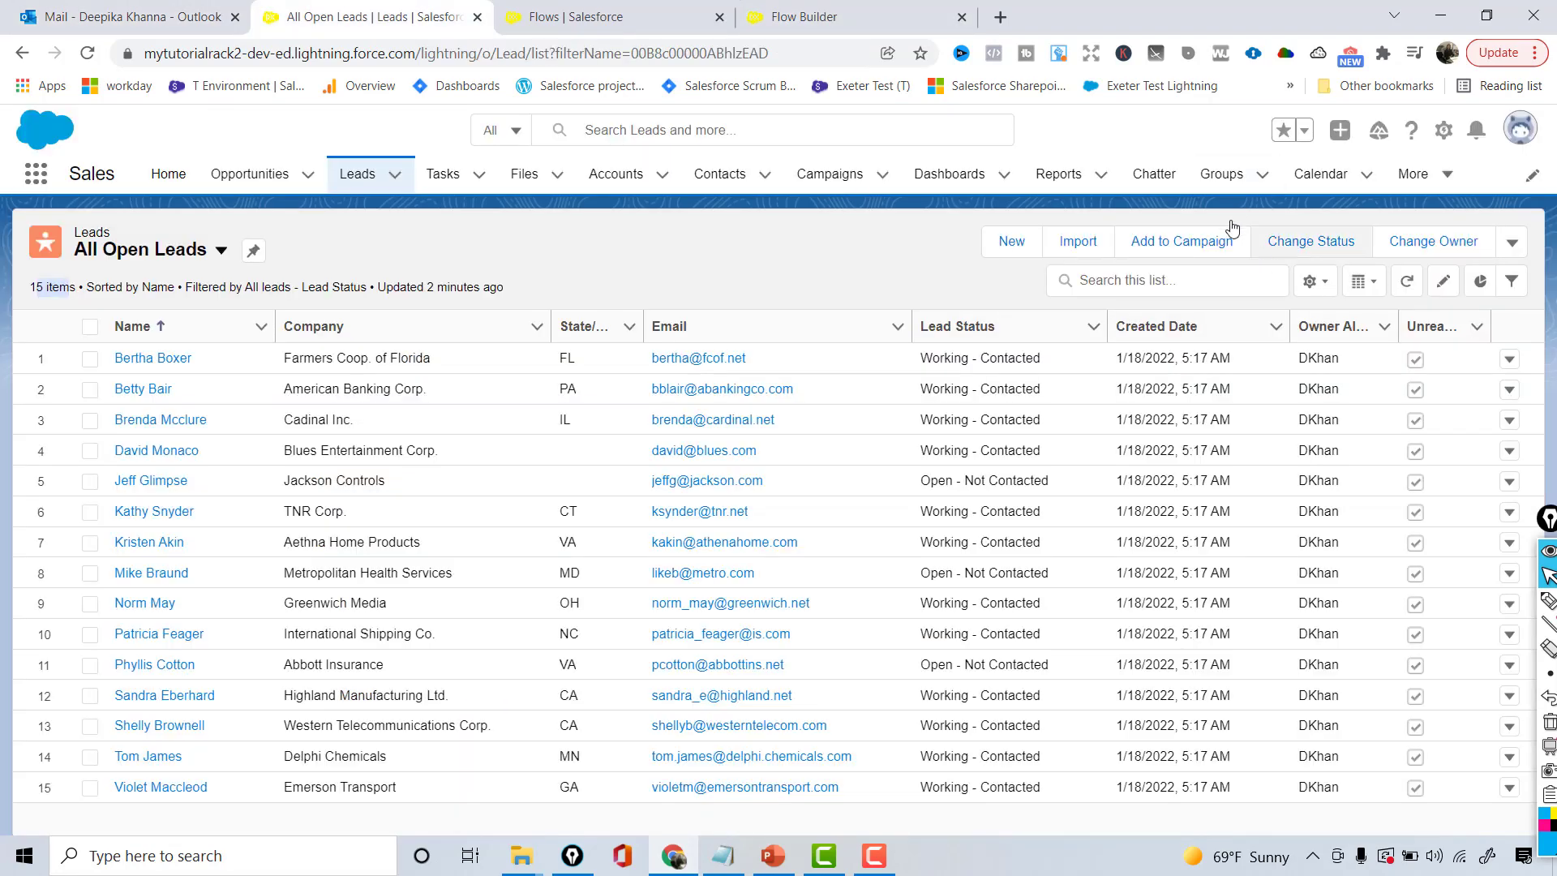
left_click(1021, 256)
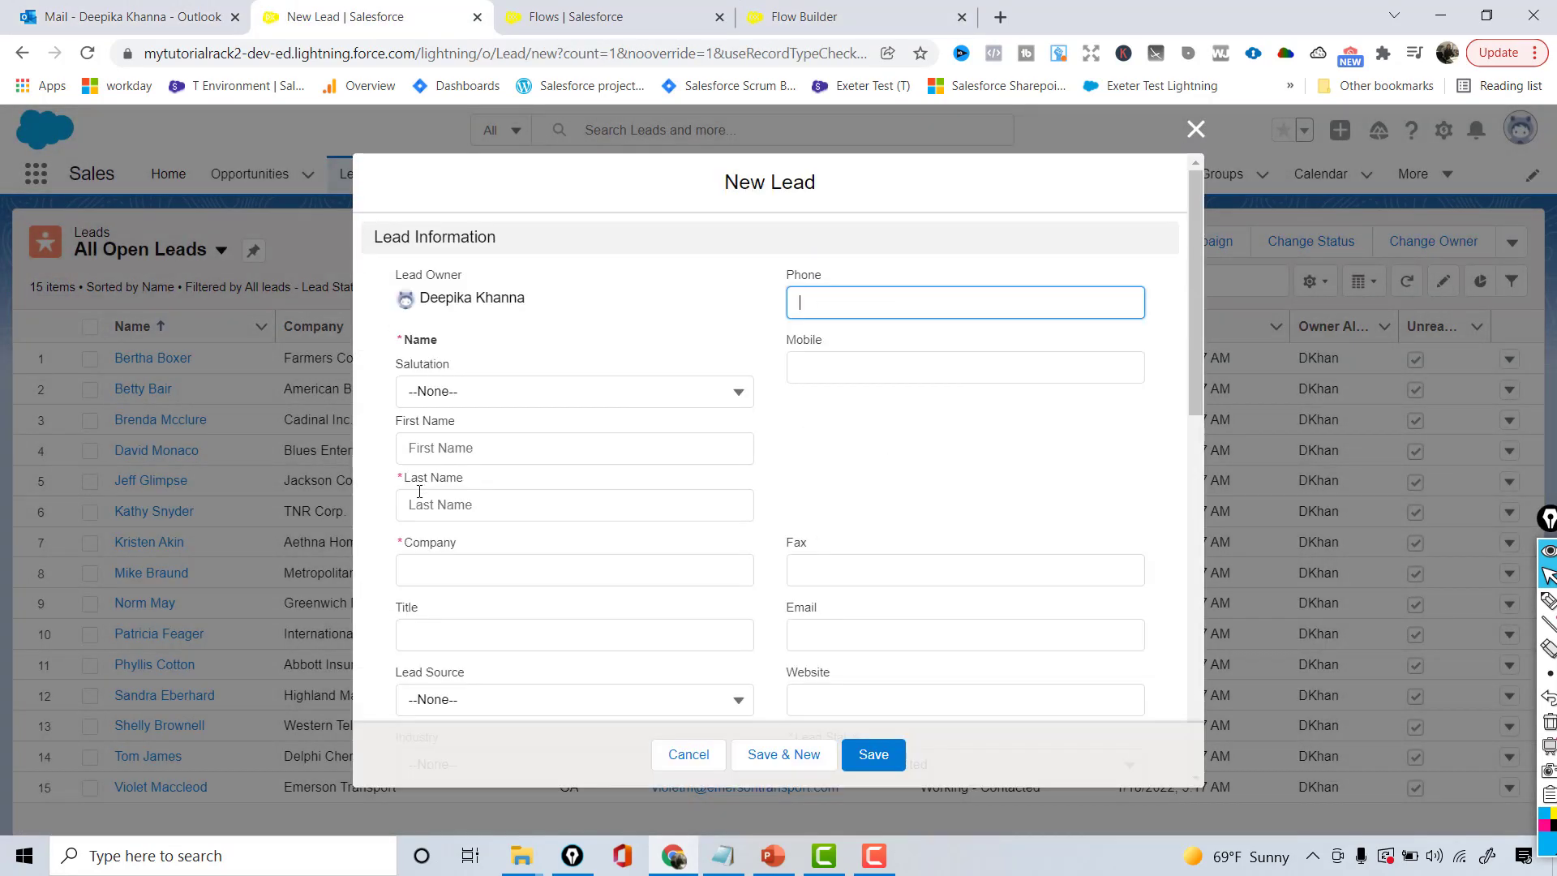
left_click_drag(405, 484, 480, 485)
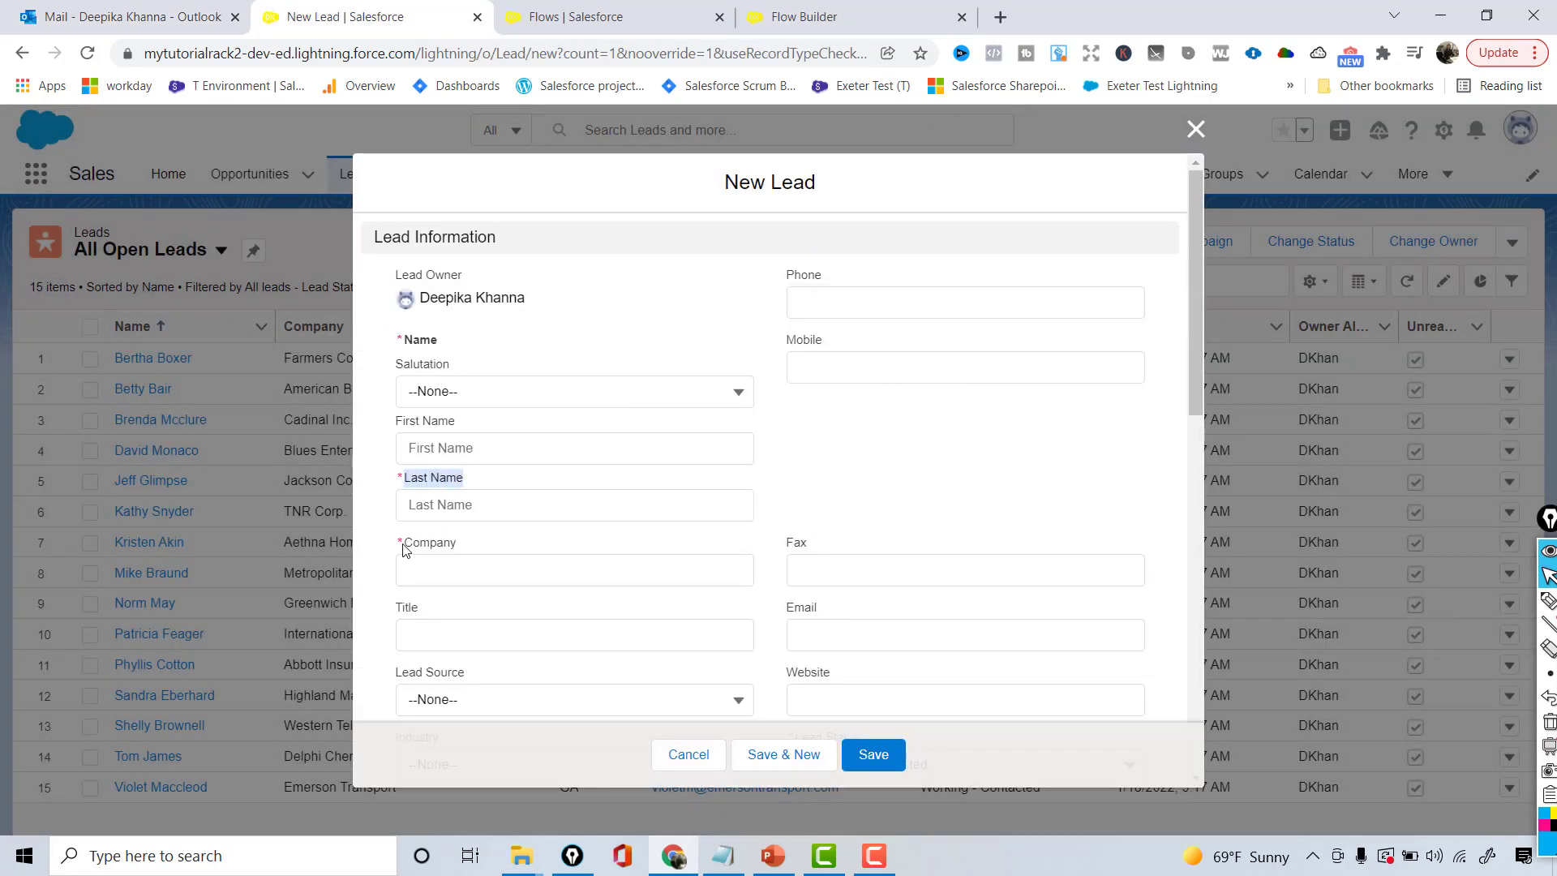
left_click_drag(405, 550, 475, 545)
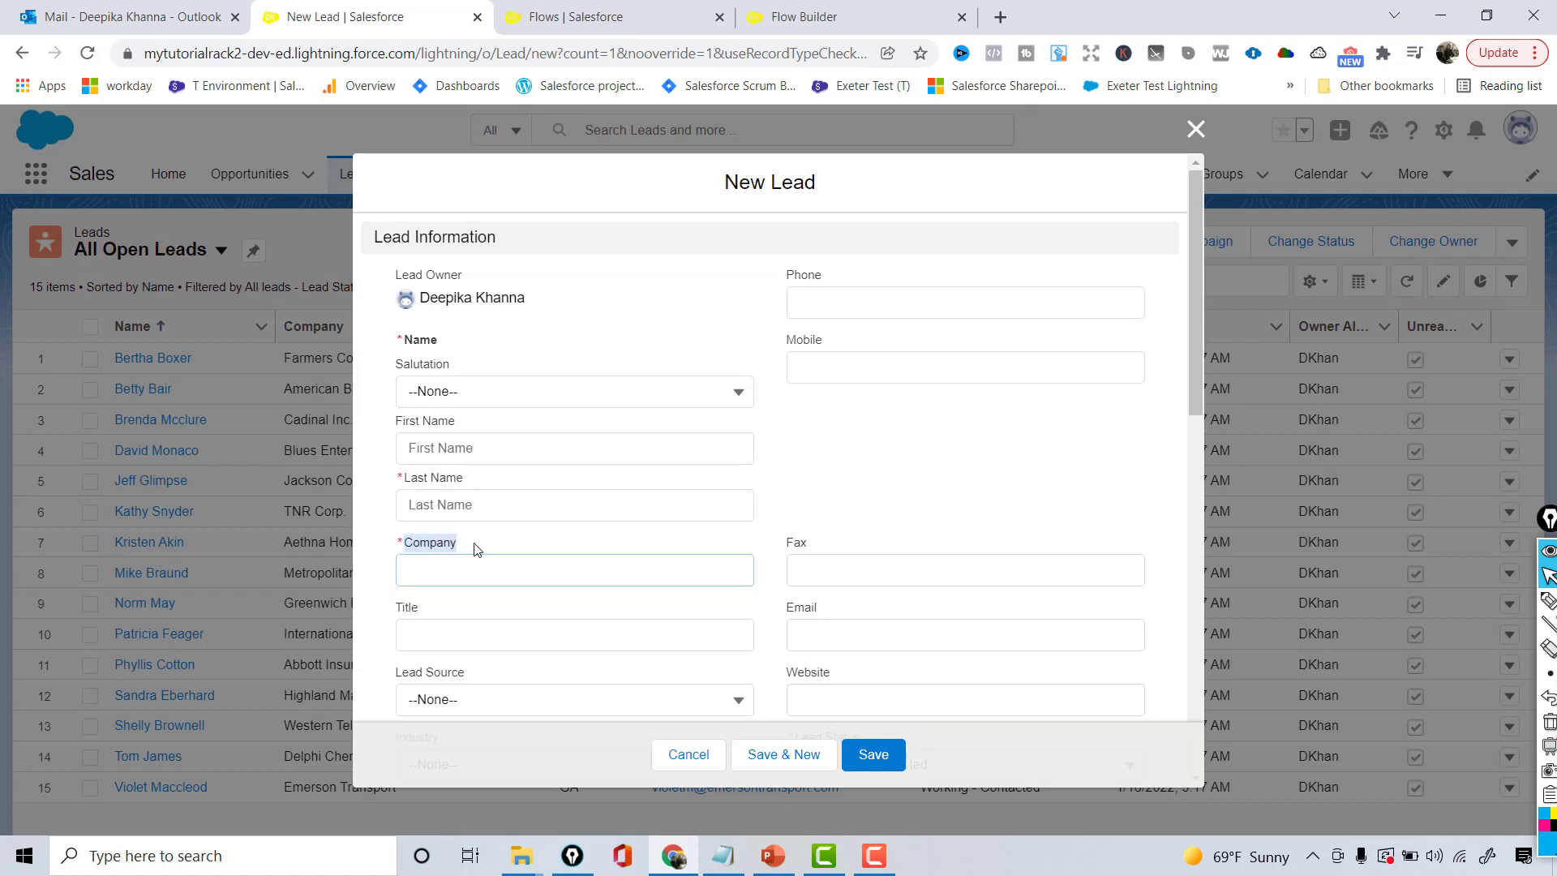
left_click(874, 762)
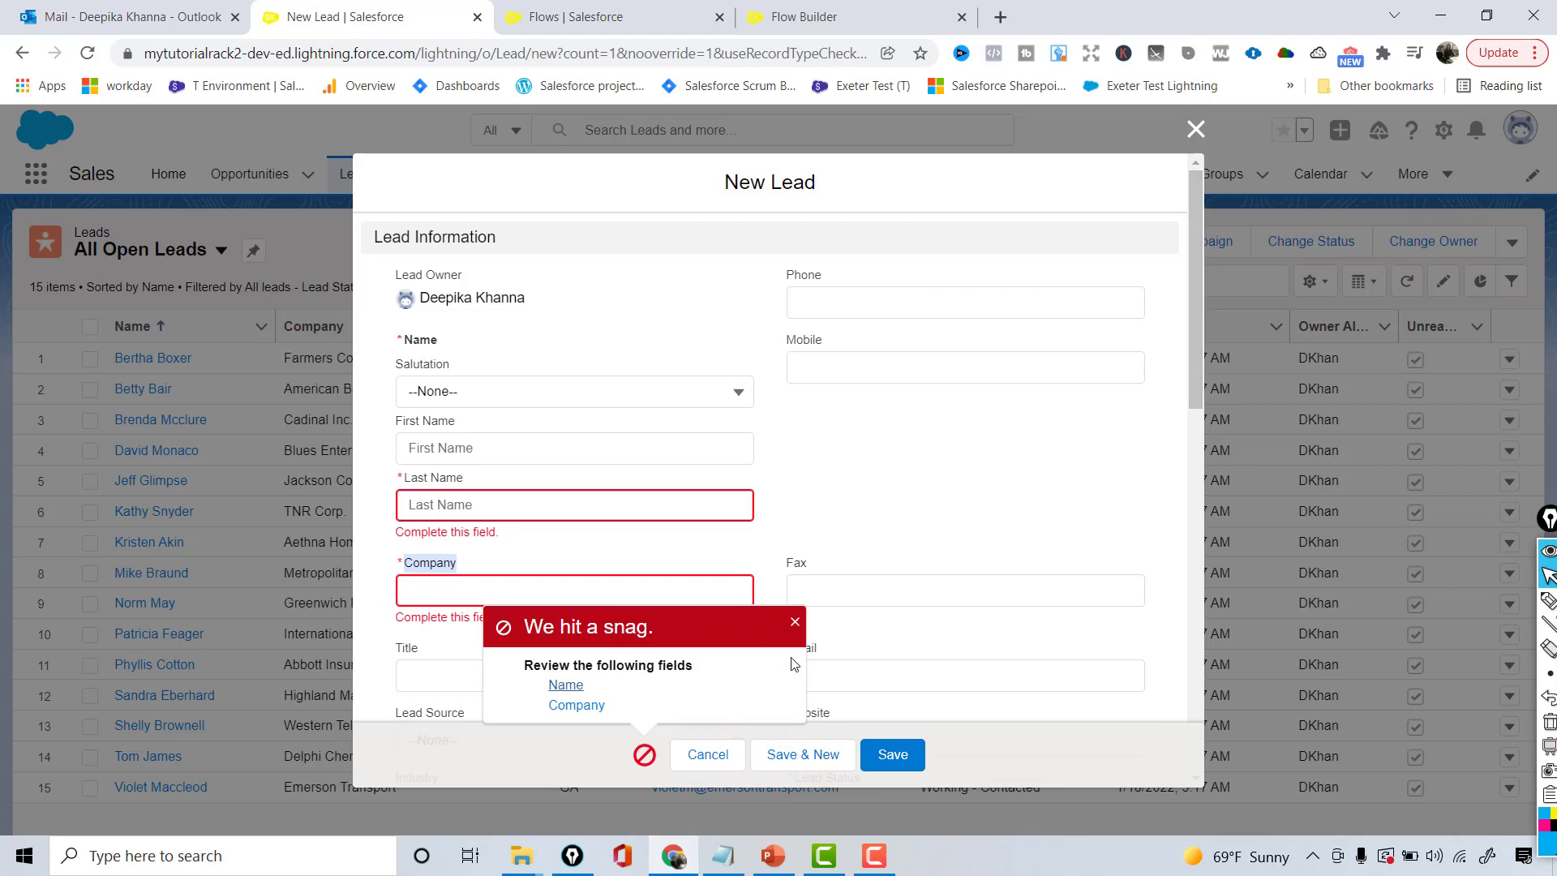
left_click(794, 622)
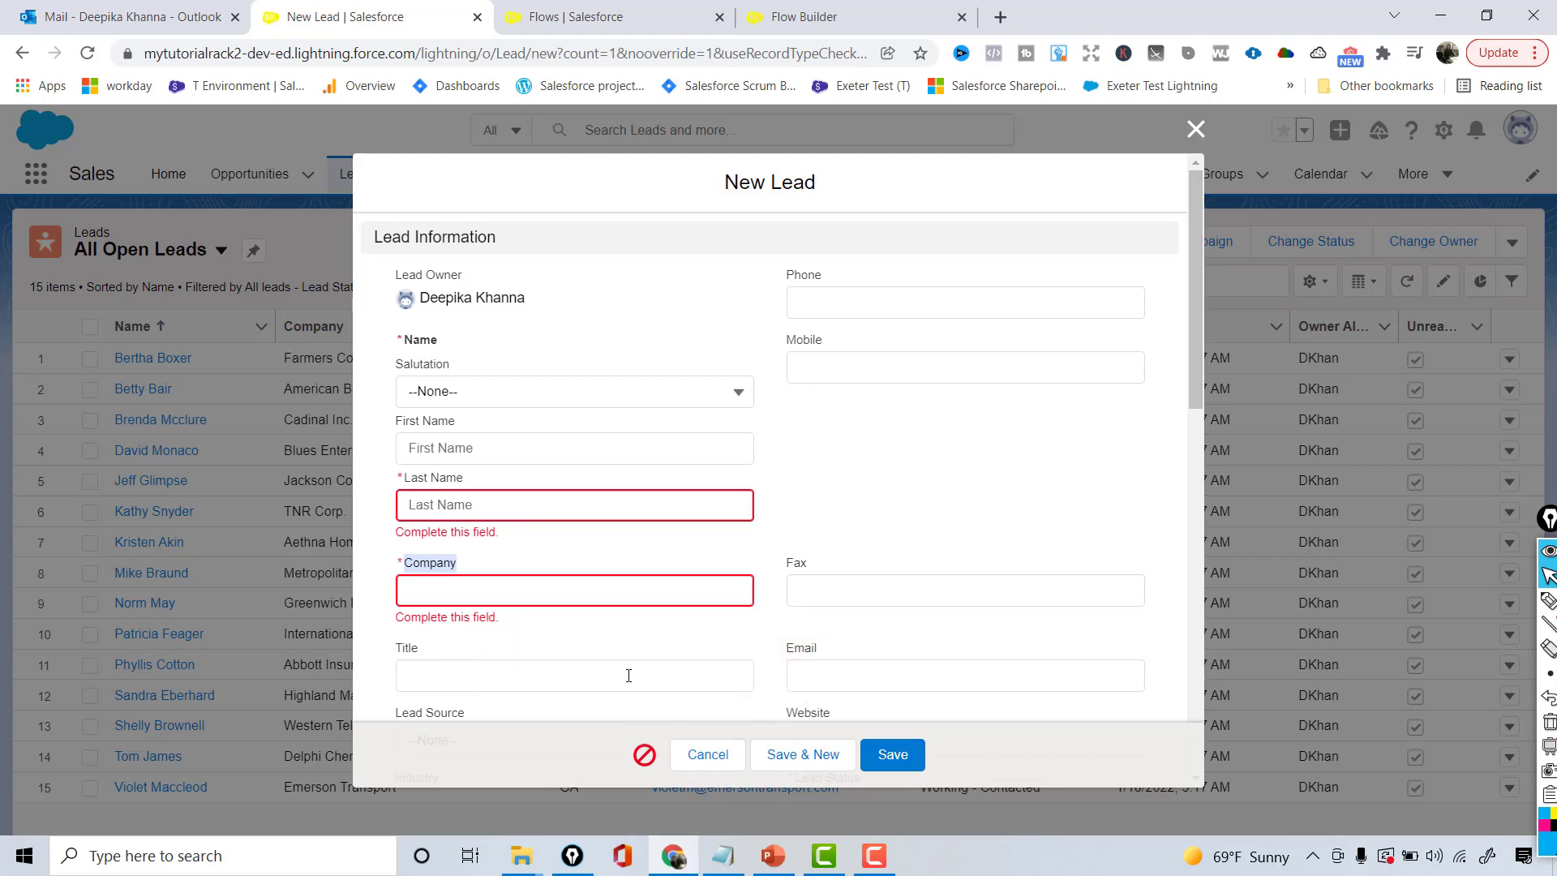
left_click(1195, 130)
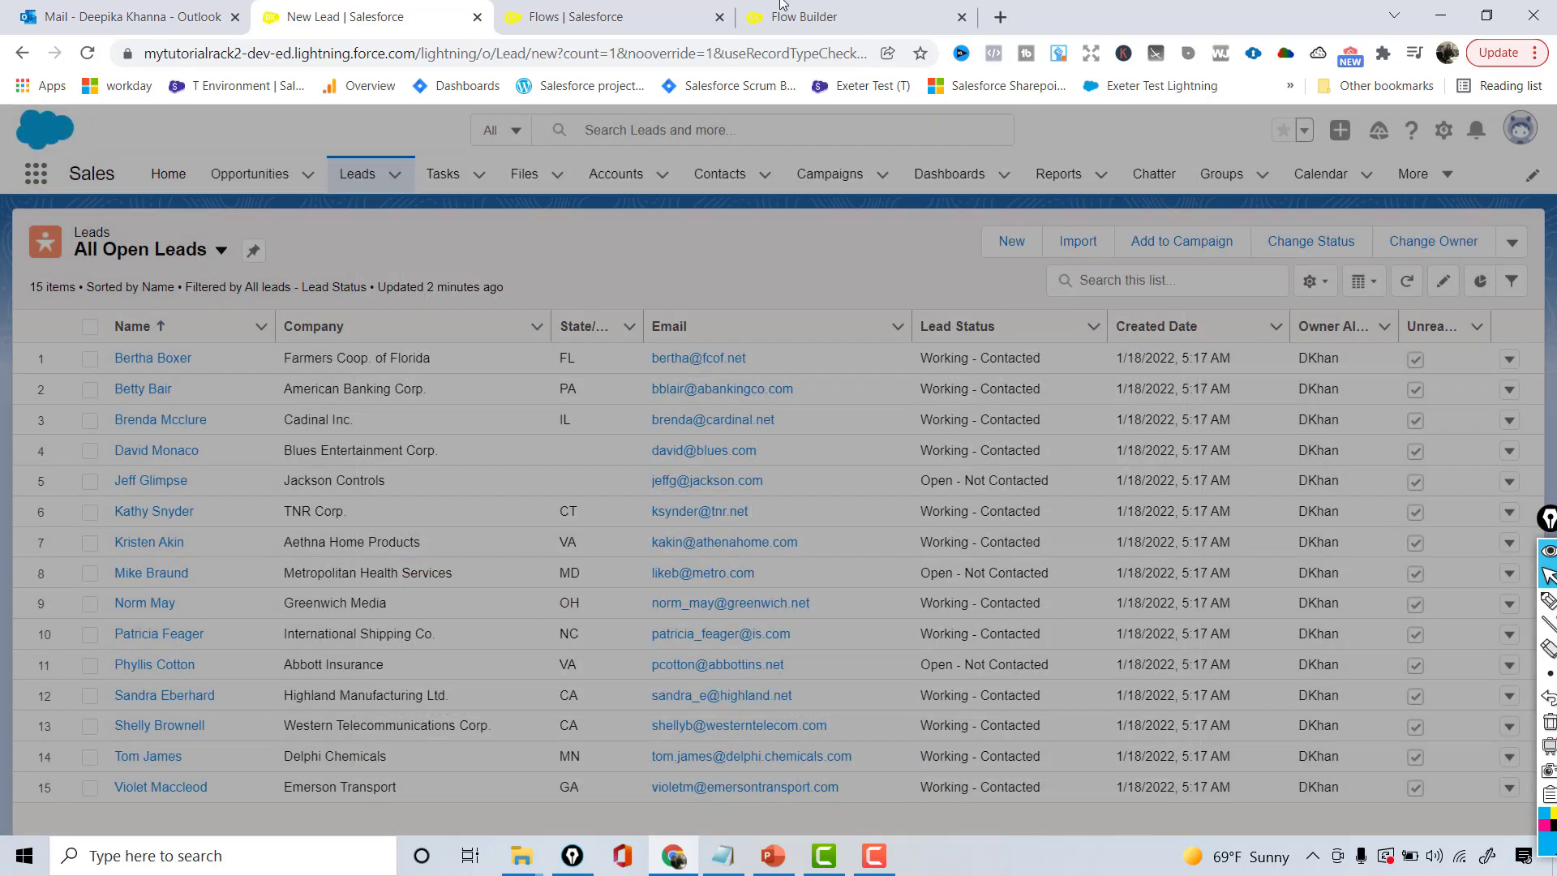
left_click(848, 22)
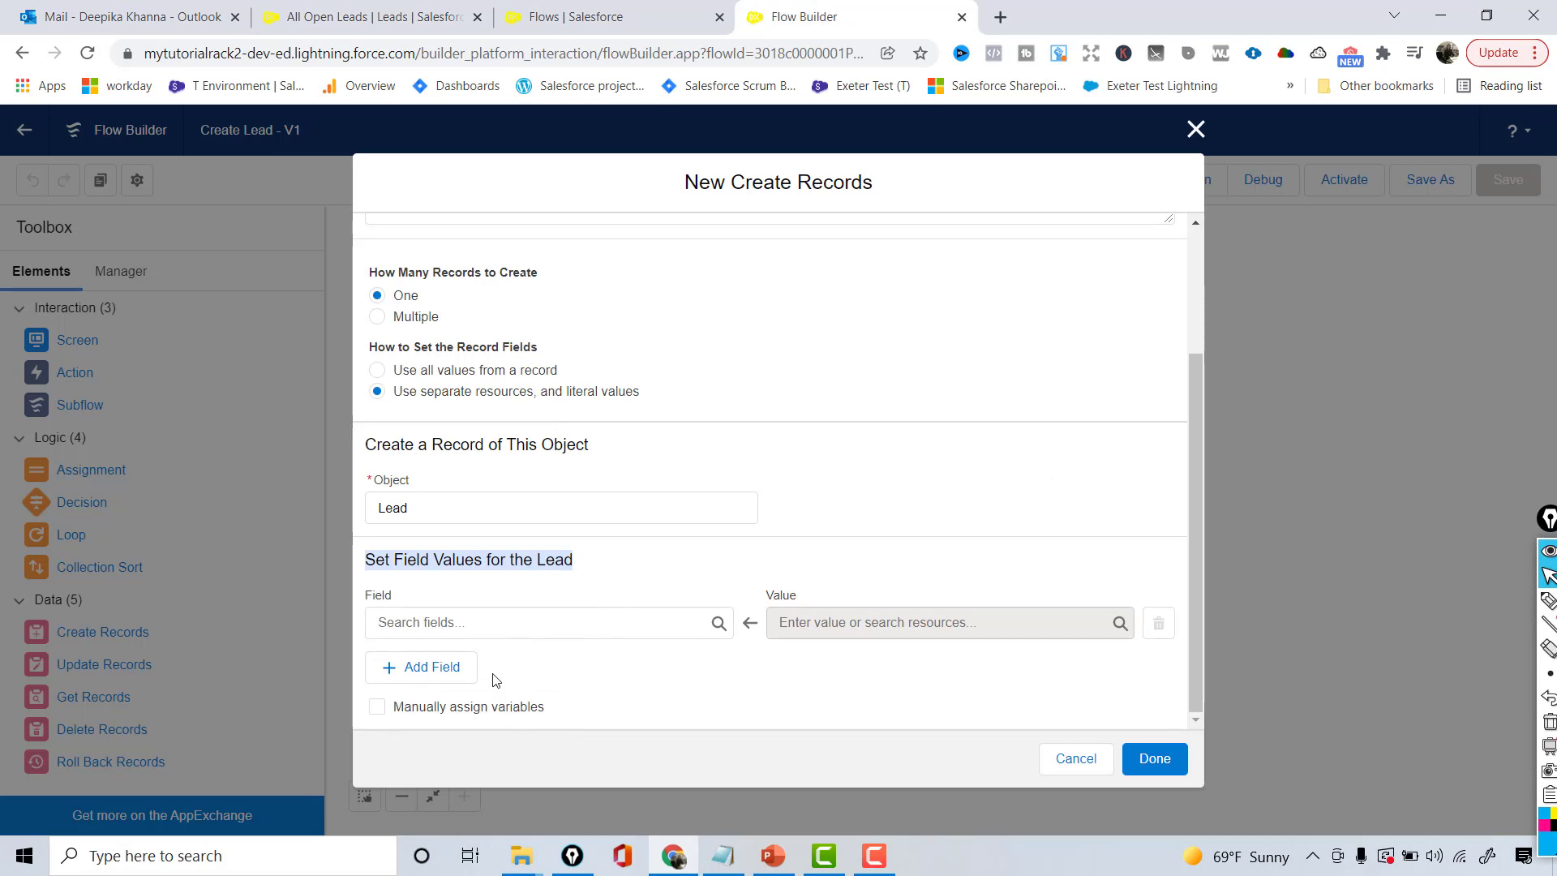
- Map the Lead's LastName field to the Enter_Lead_Name value
left_click(533, 632)
type("la")
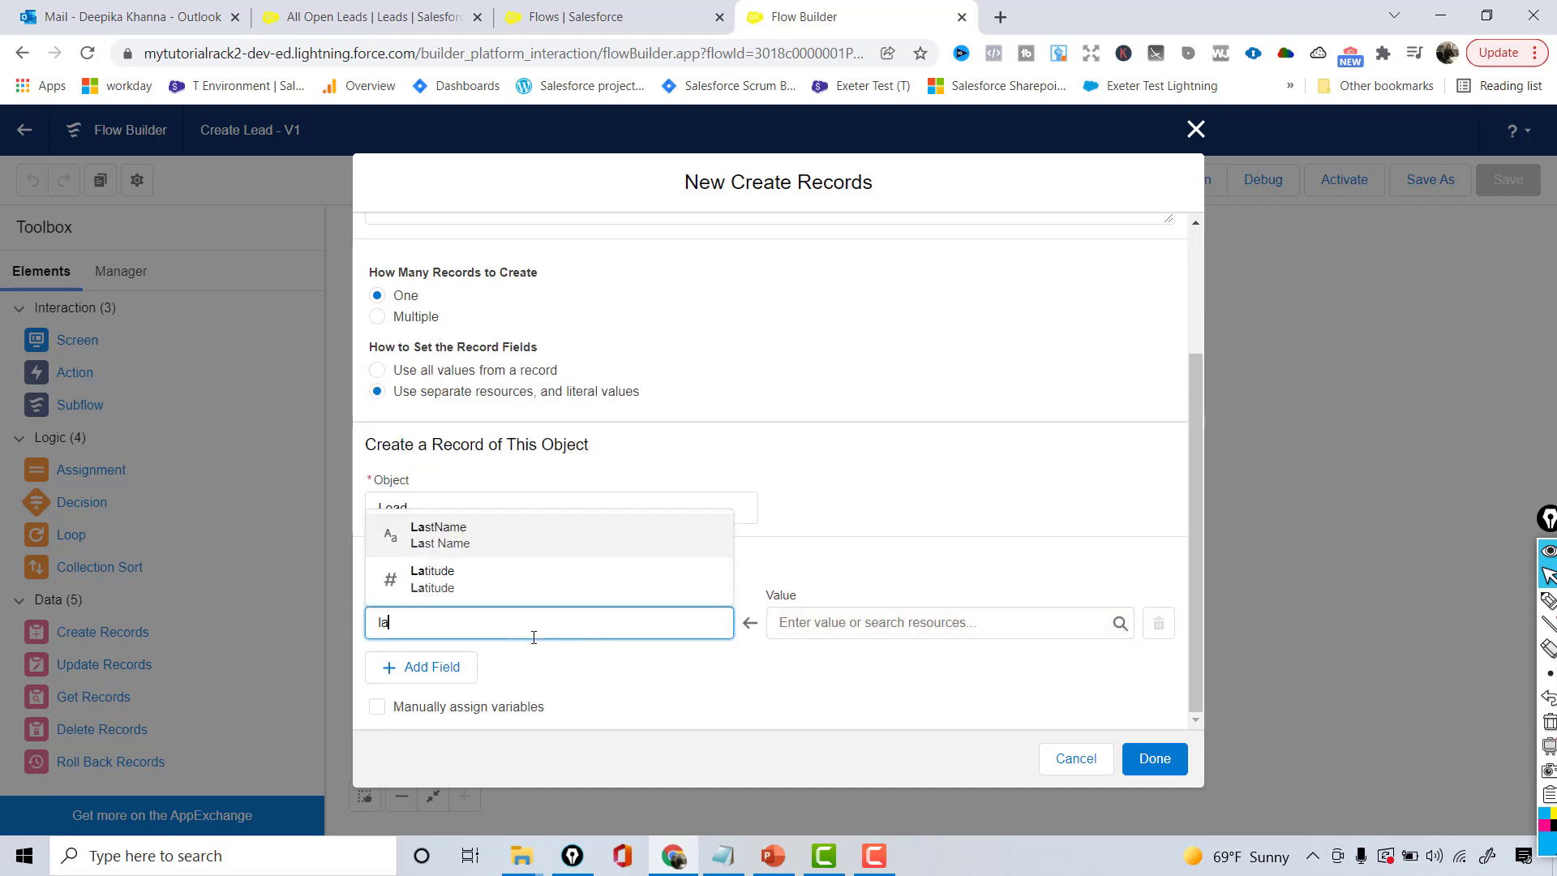
type("st")
left_click(444, 592)
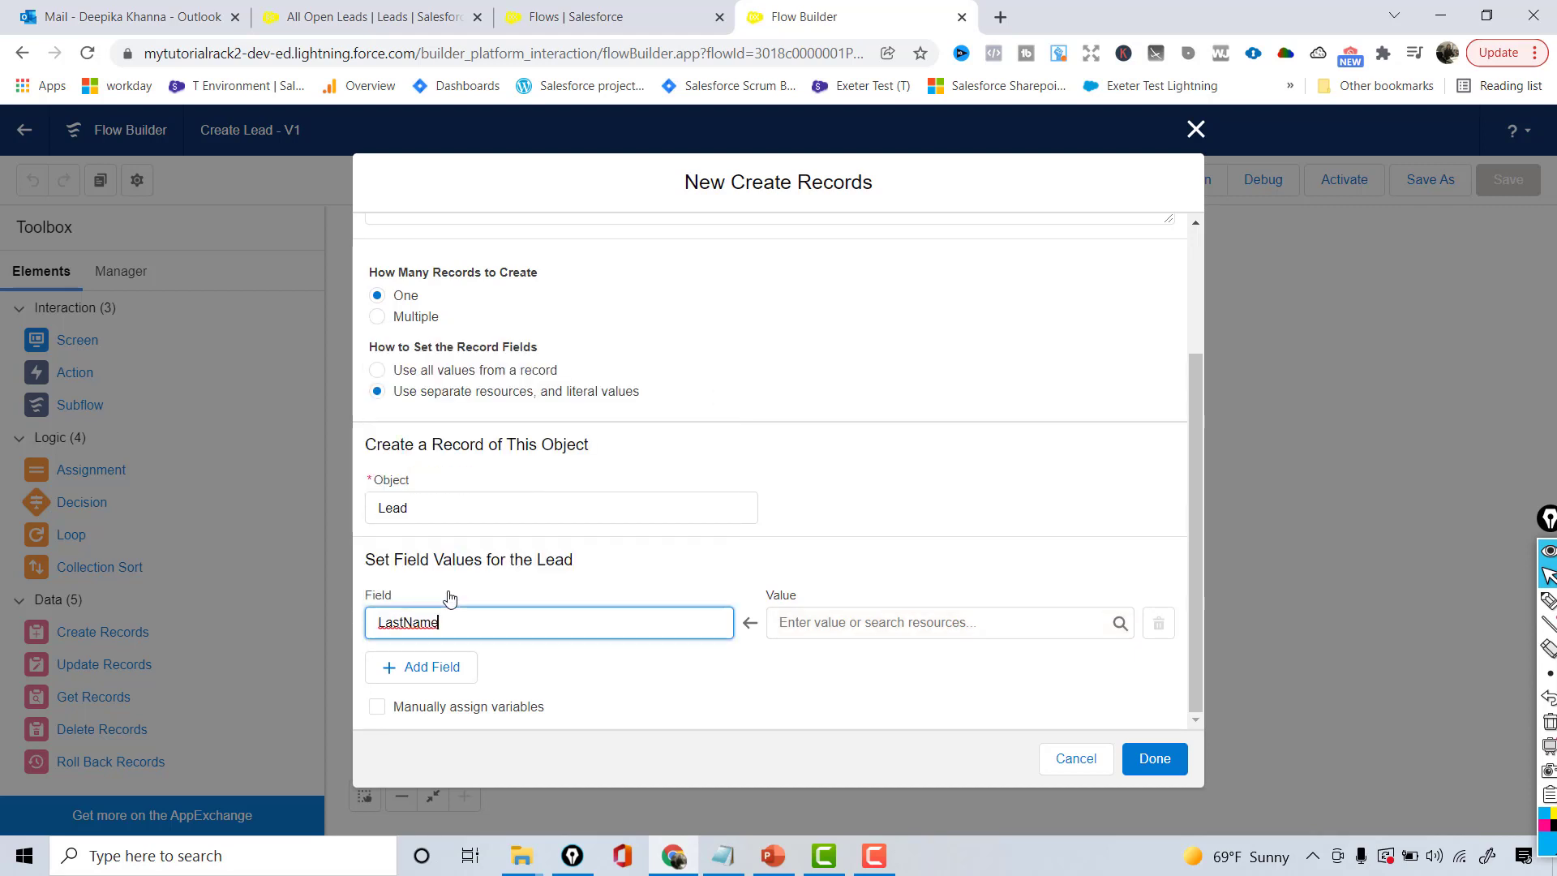
left_click(403, 626)
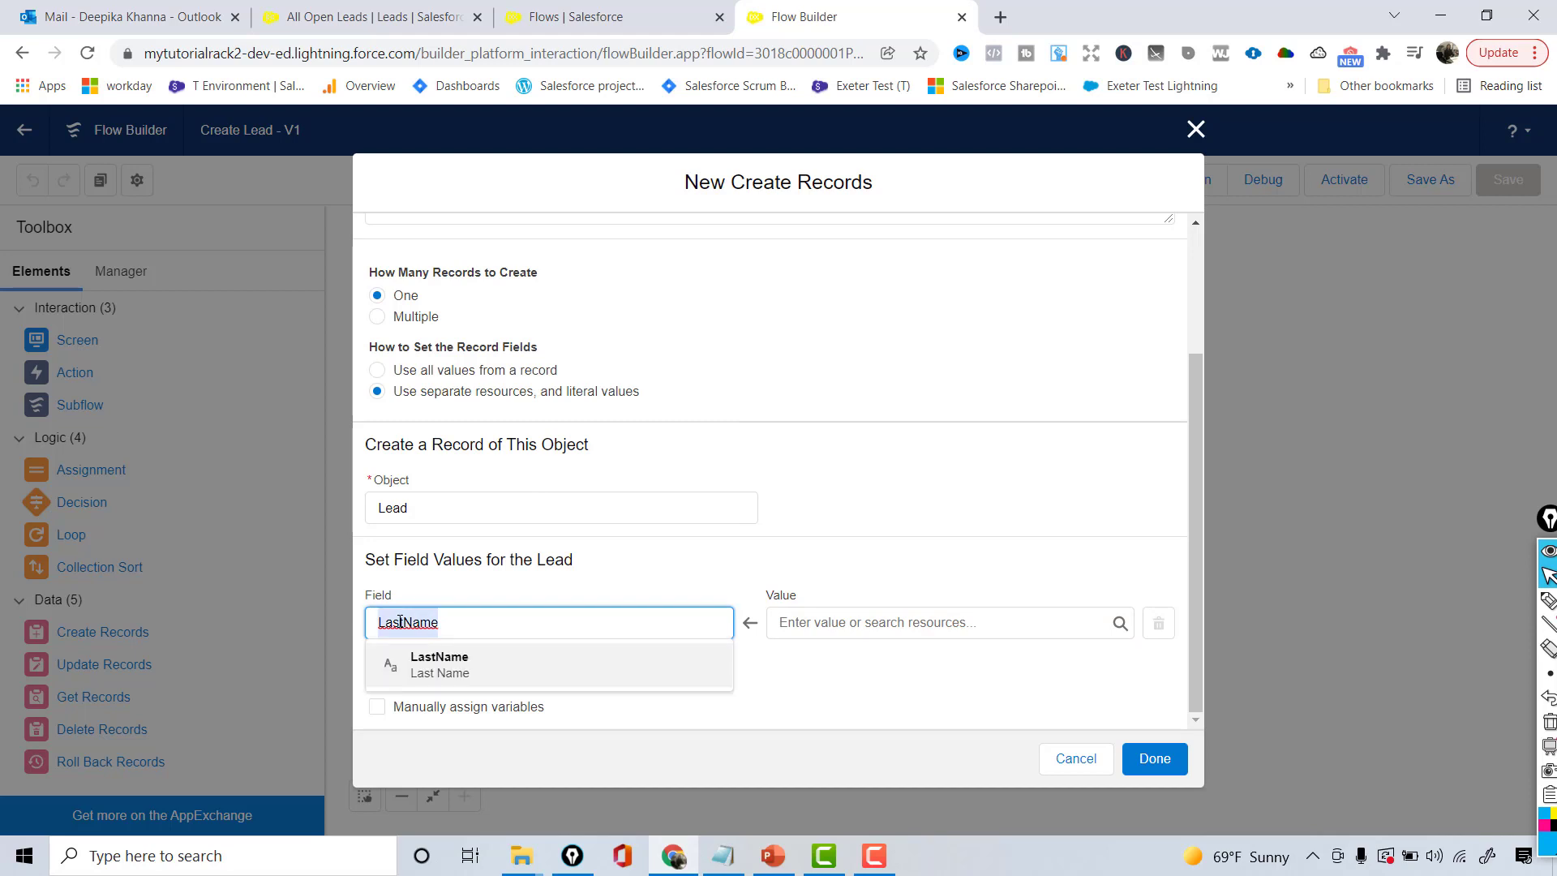
left_click(933, 630)
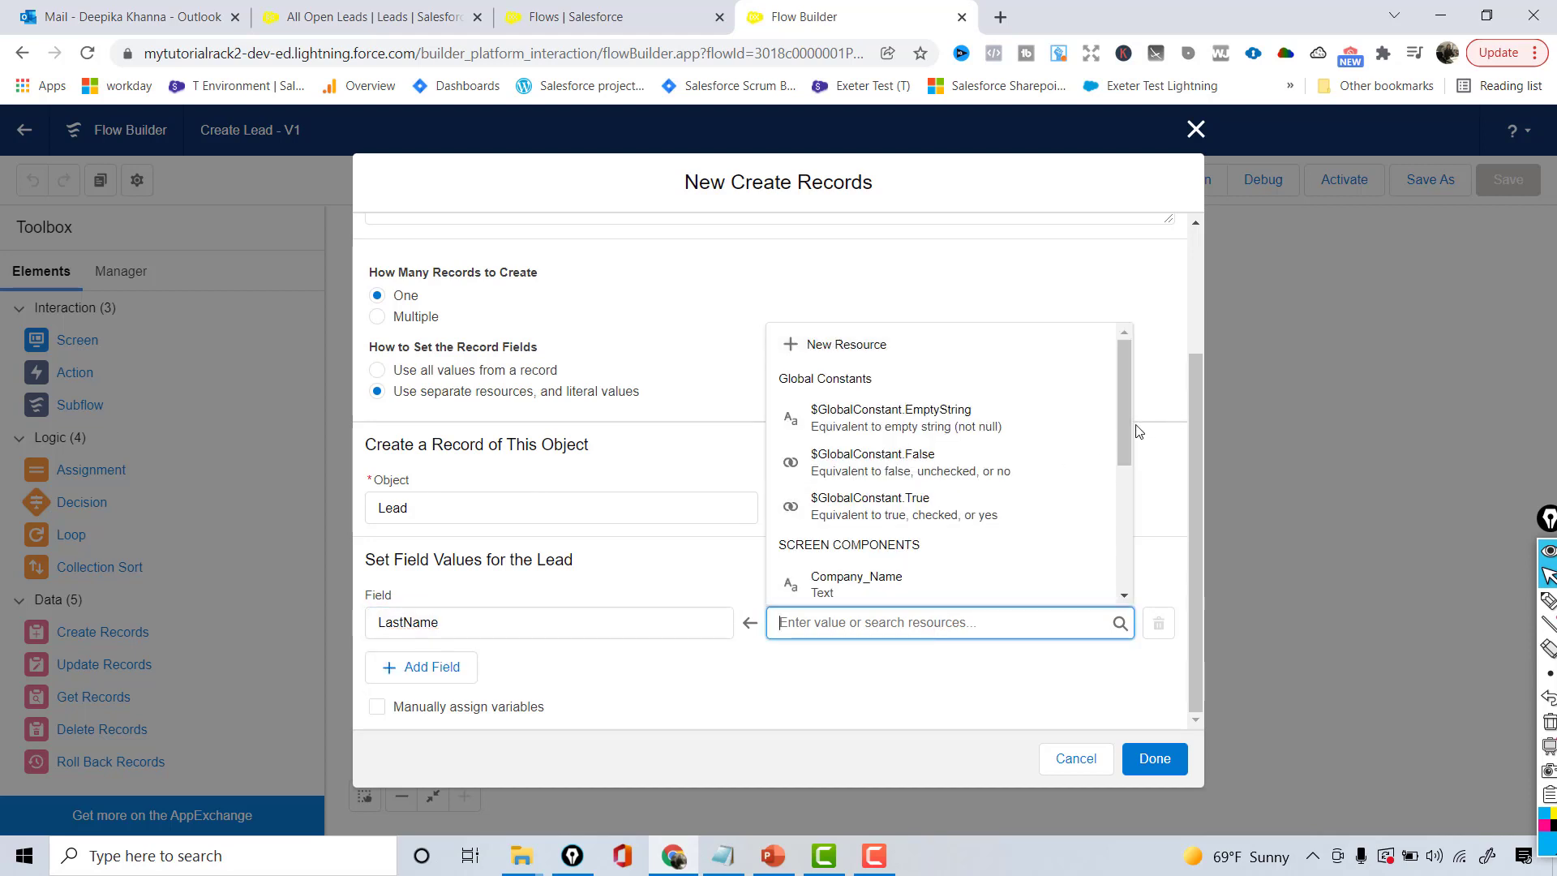
left_click_drag(1130, 430, 1125, 499)
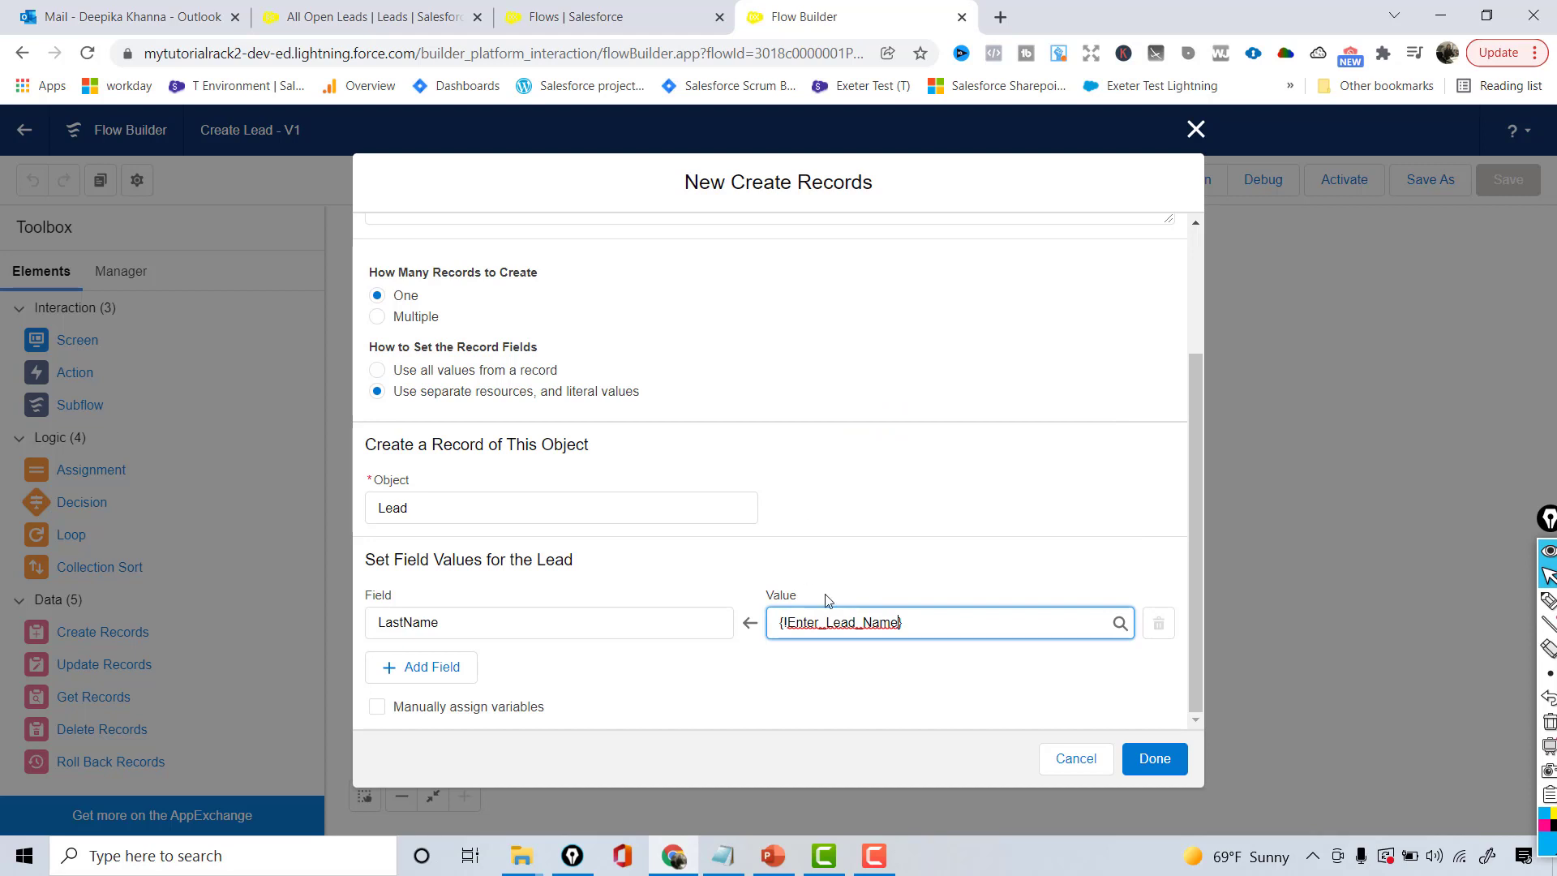
left_click_drag(901, 627, 781, 631)
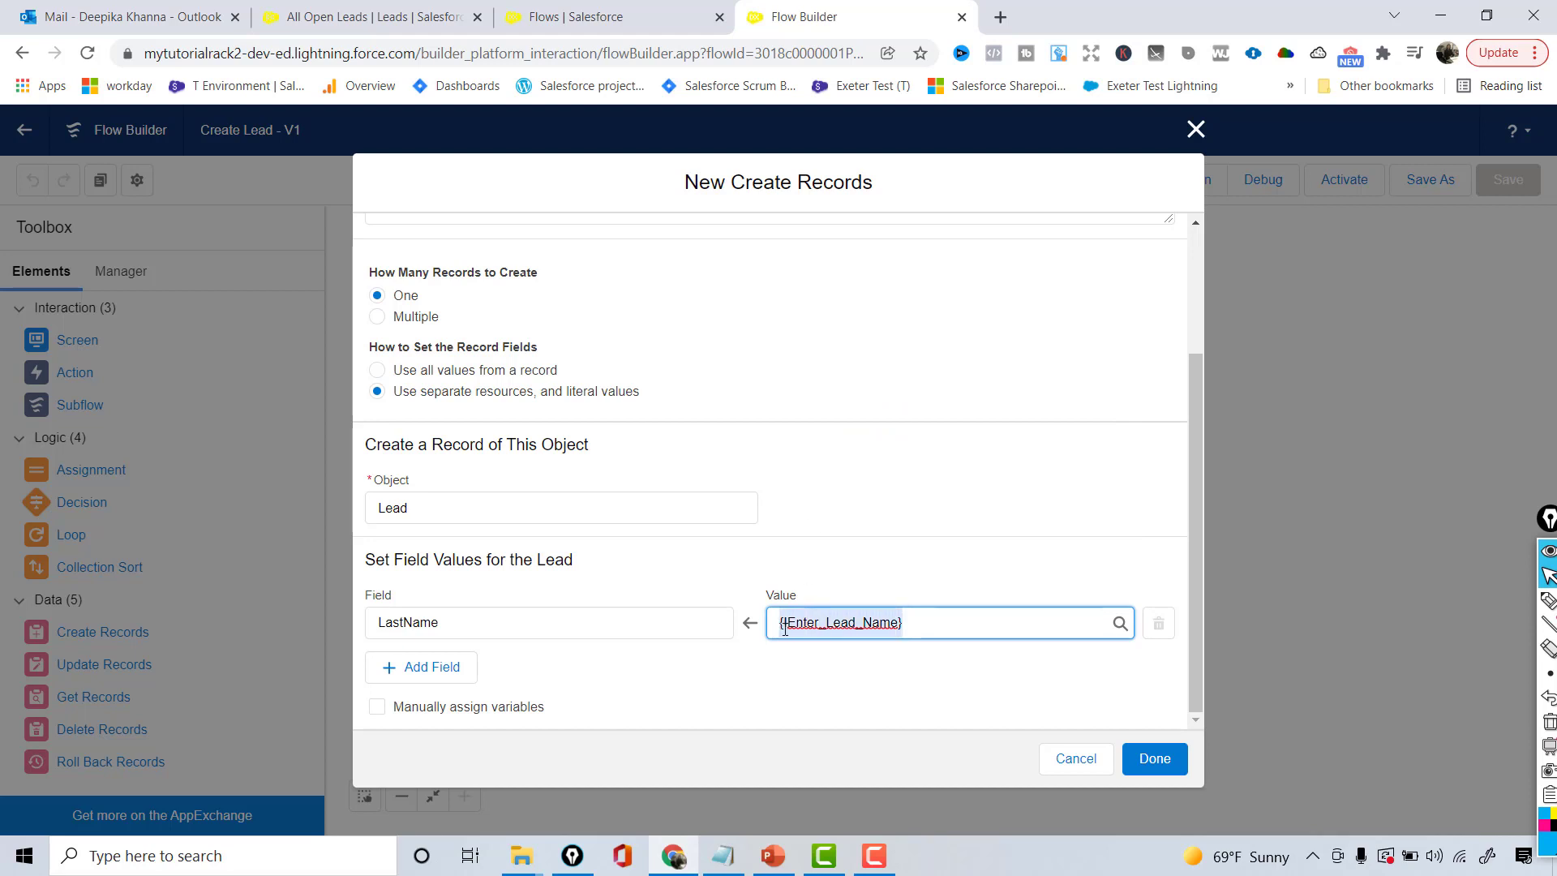
left_click(930, 632)
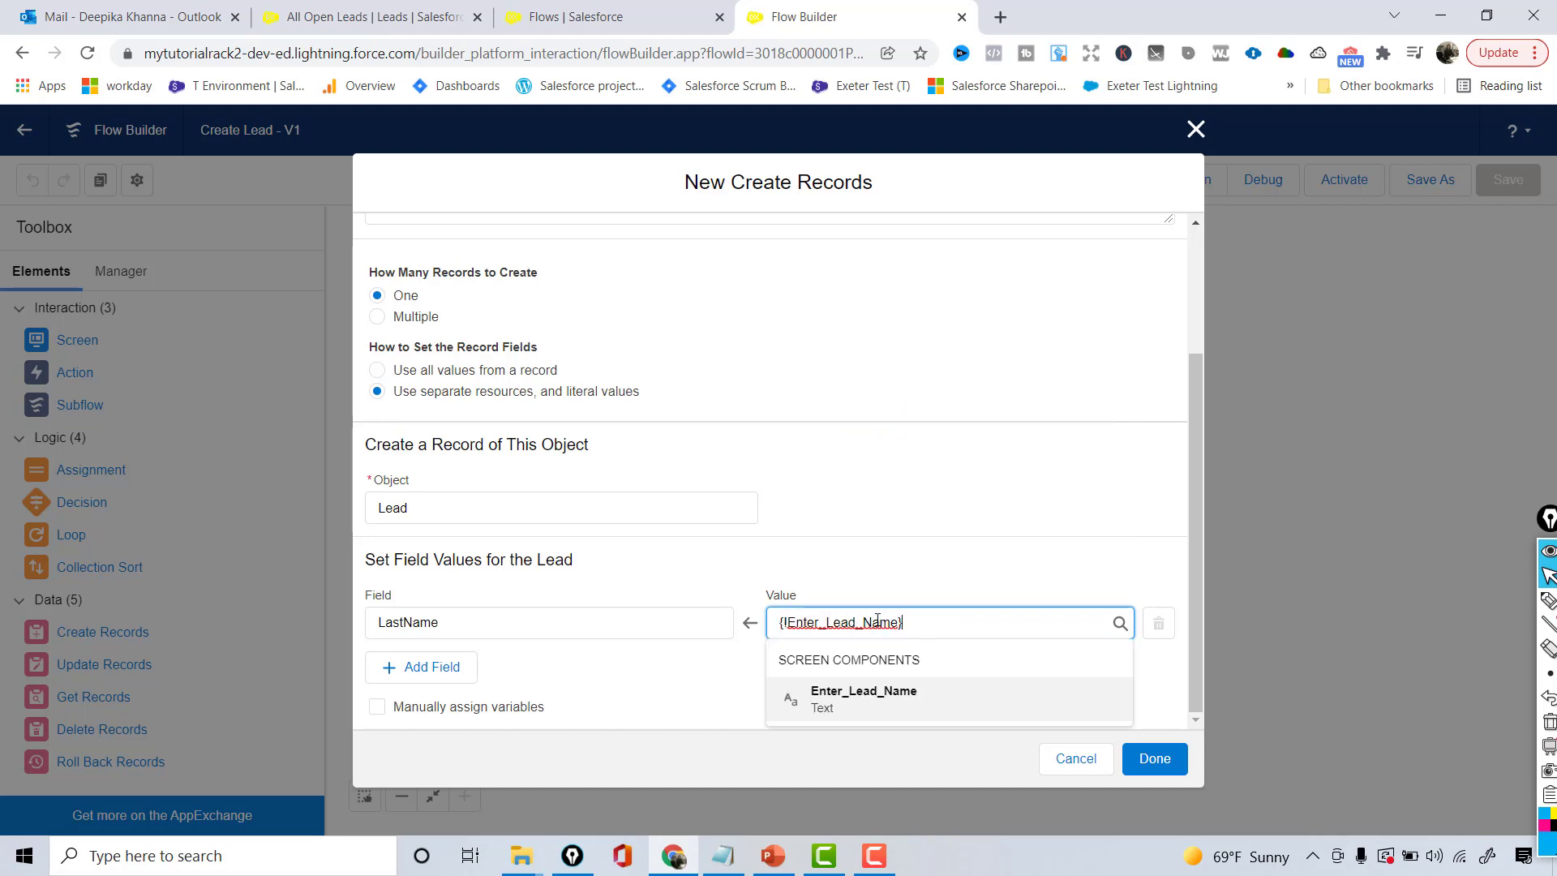
left_click(903, 582)
left_click_drag(454, 627, 369, 625)
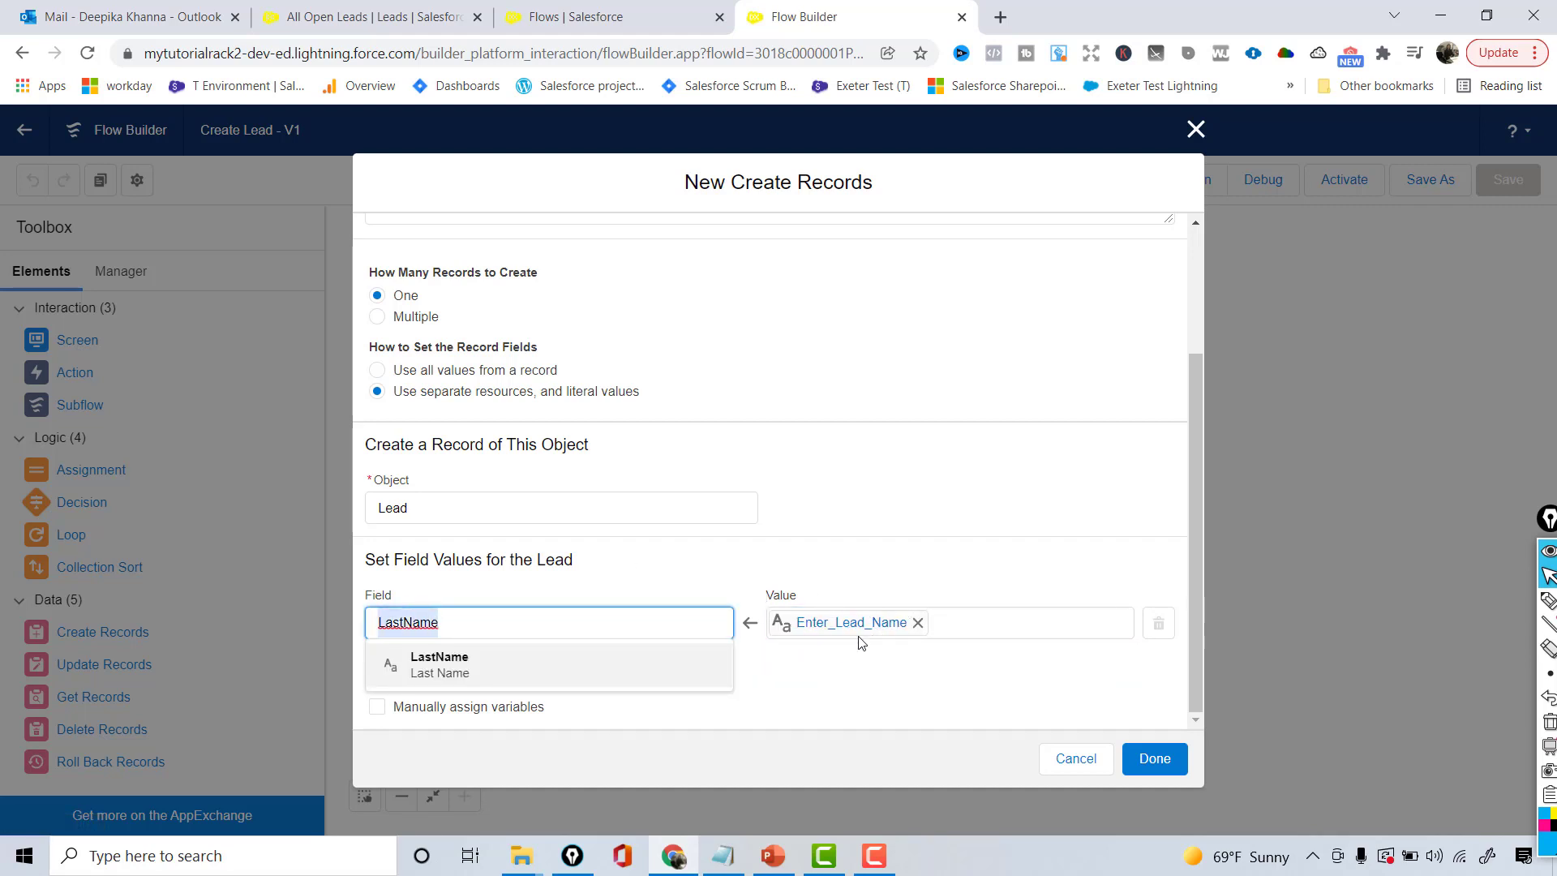
left_click(788, 679)
- Add a second field mapping Company to the Company_Name value
left_click(422, 673)
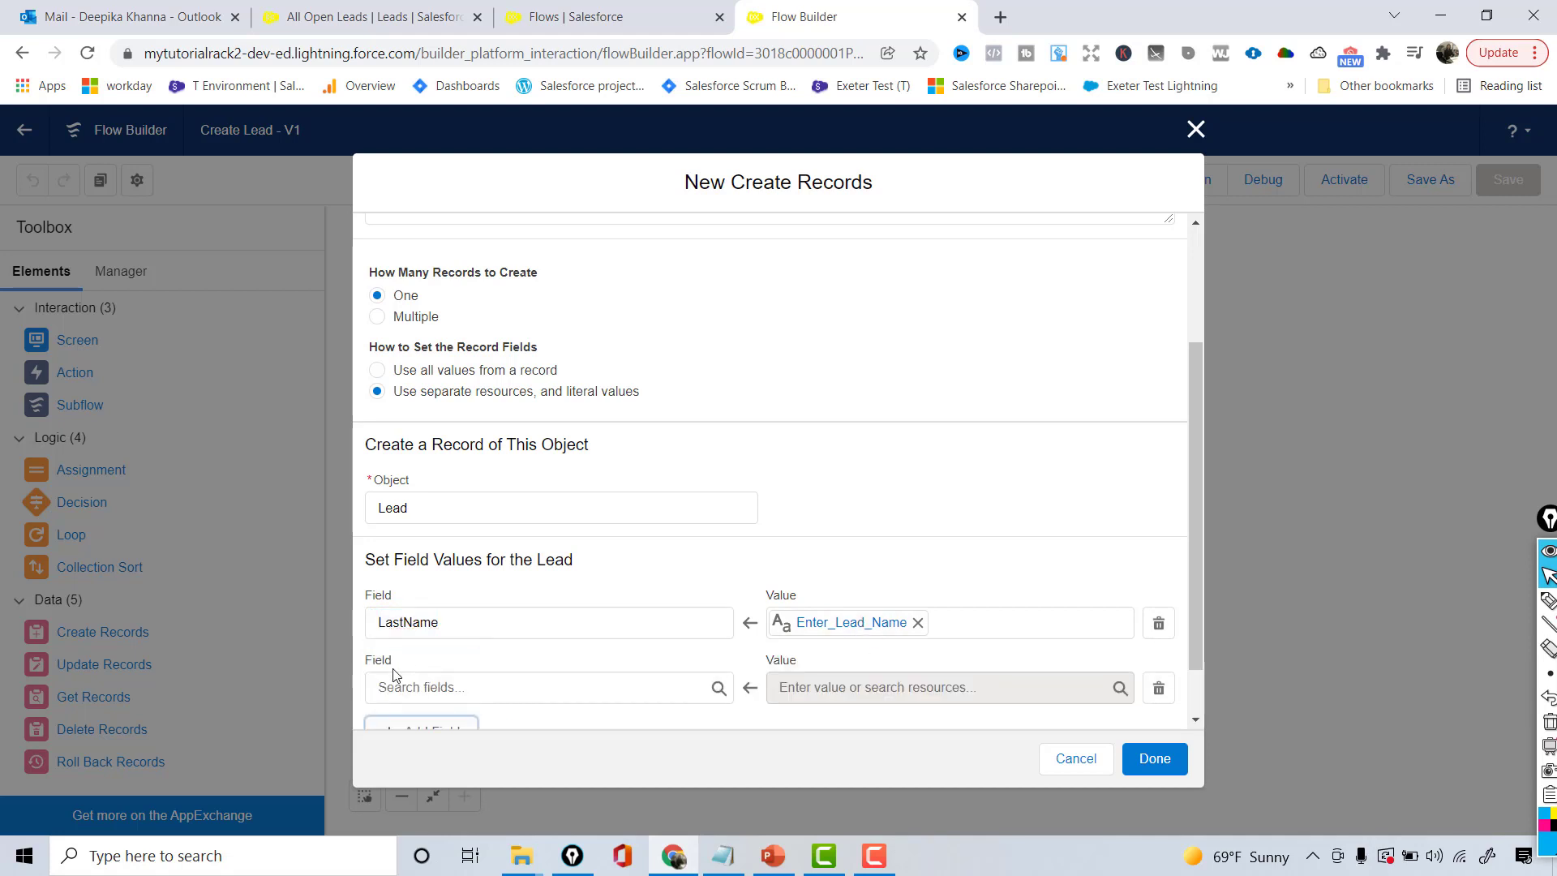
left_click(391, 686)
type("comp")
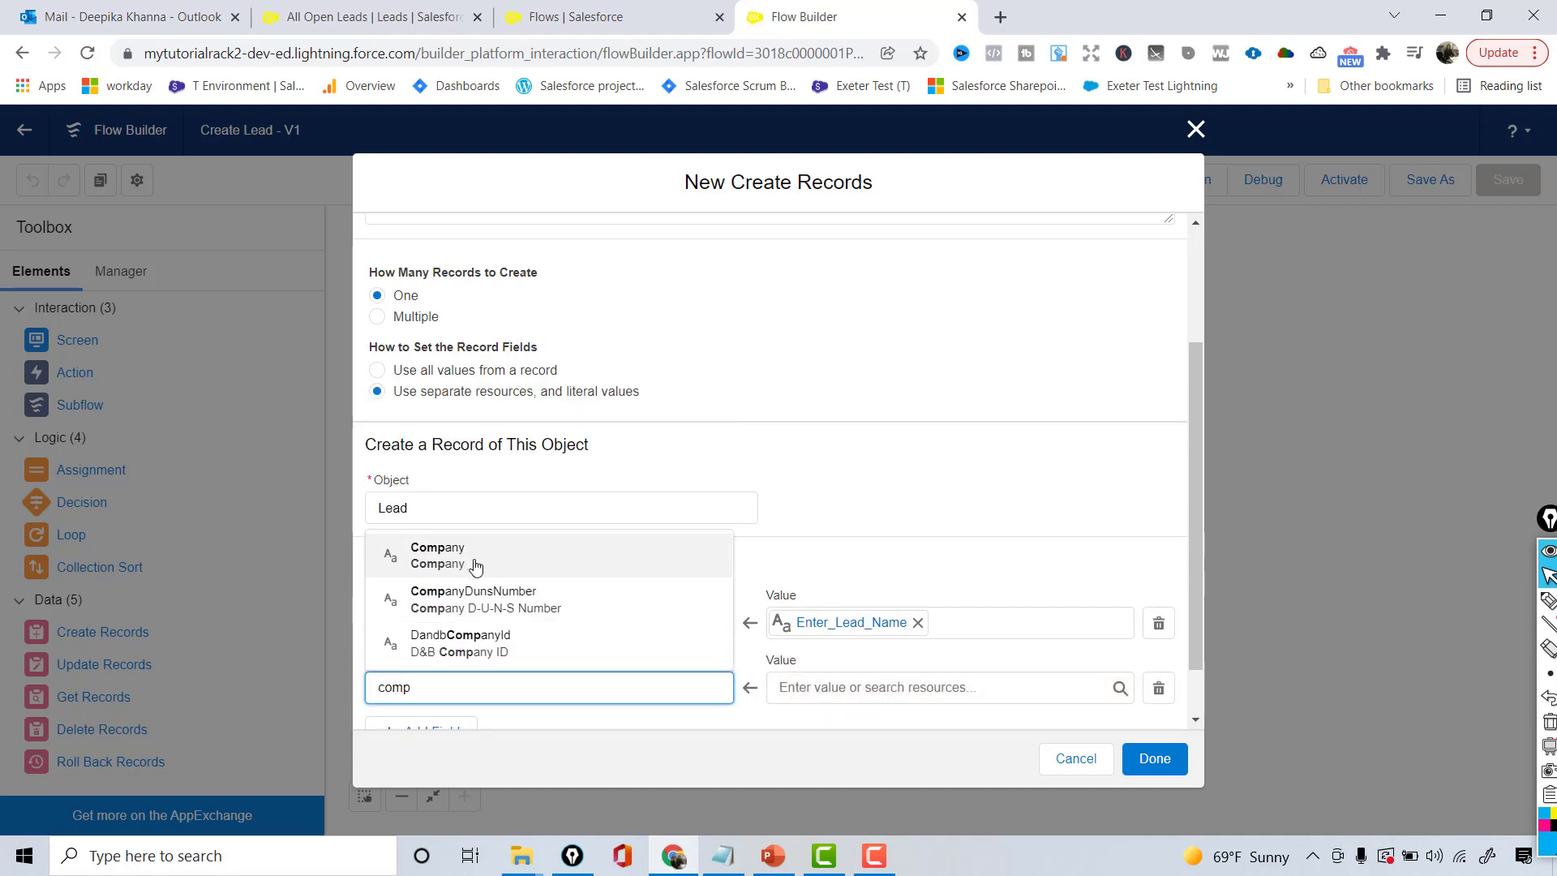
left_click(476, 566)
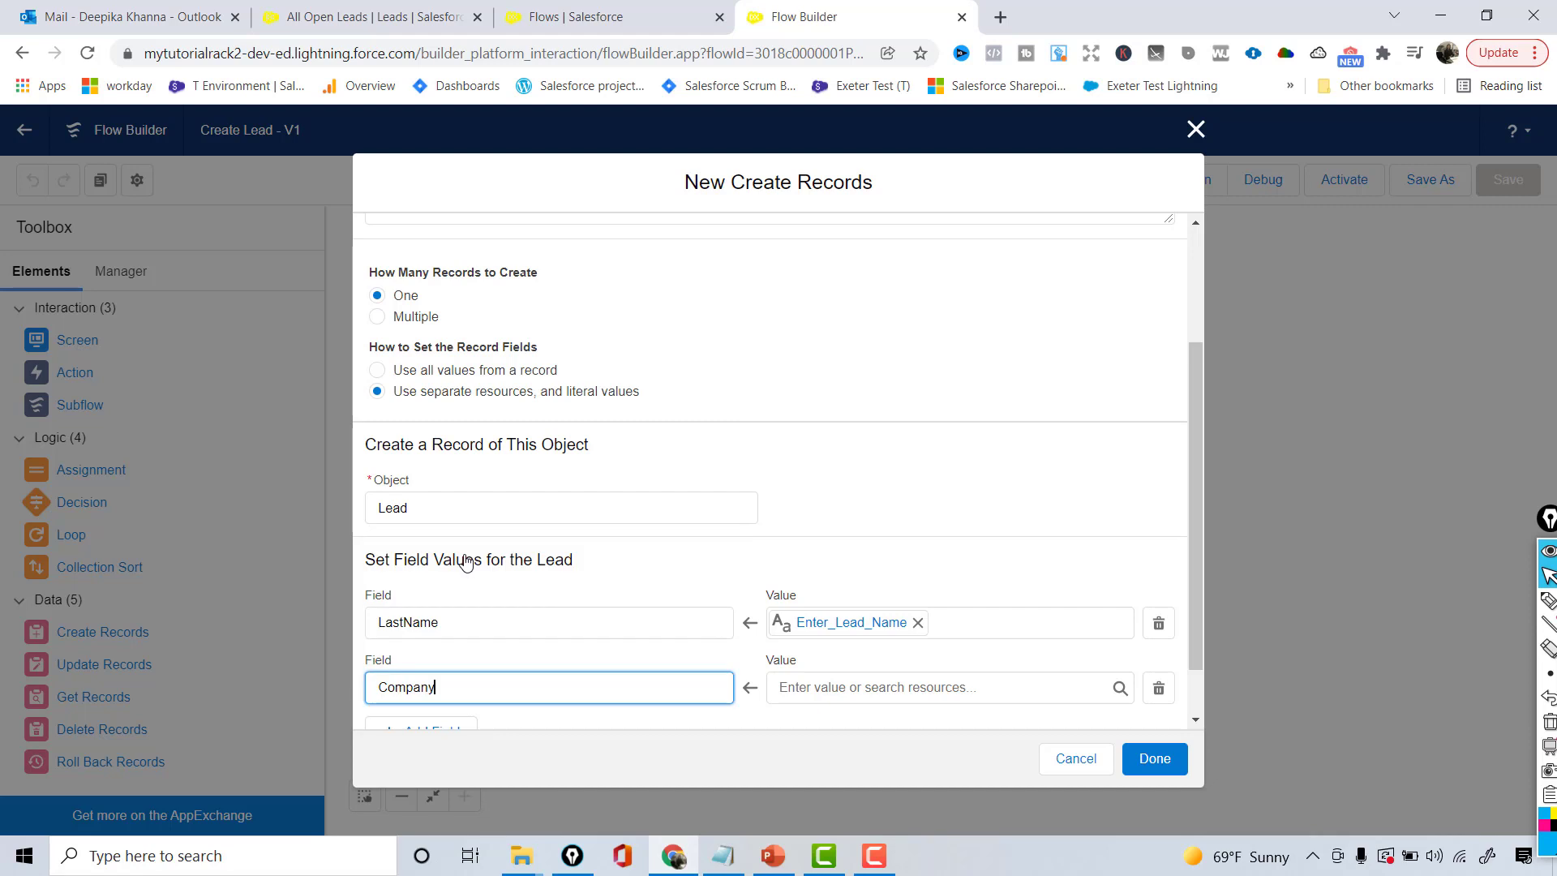
left_click(967, 688)
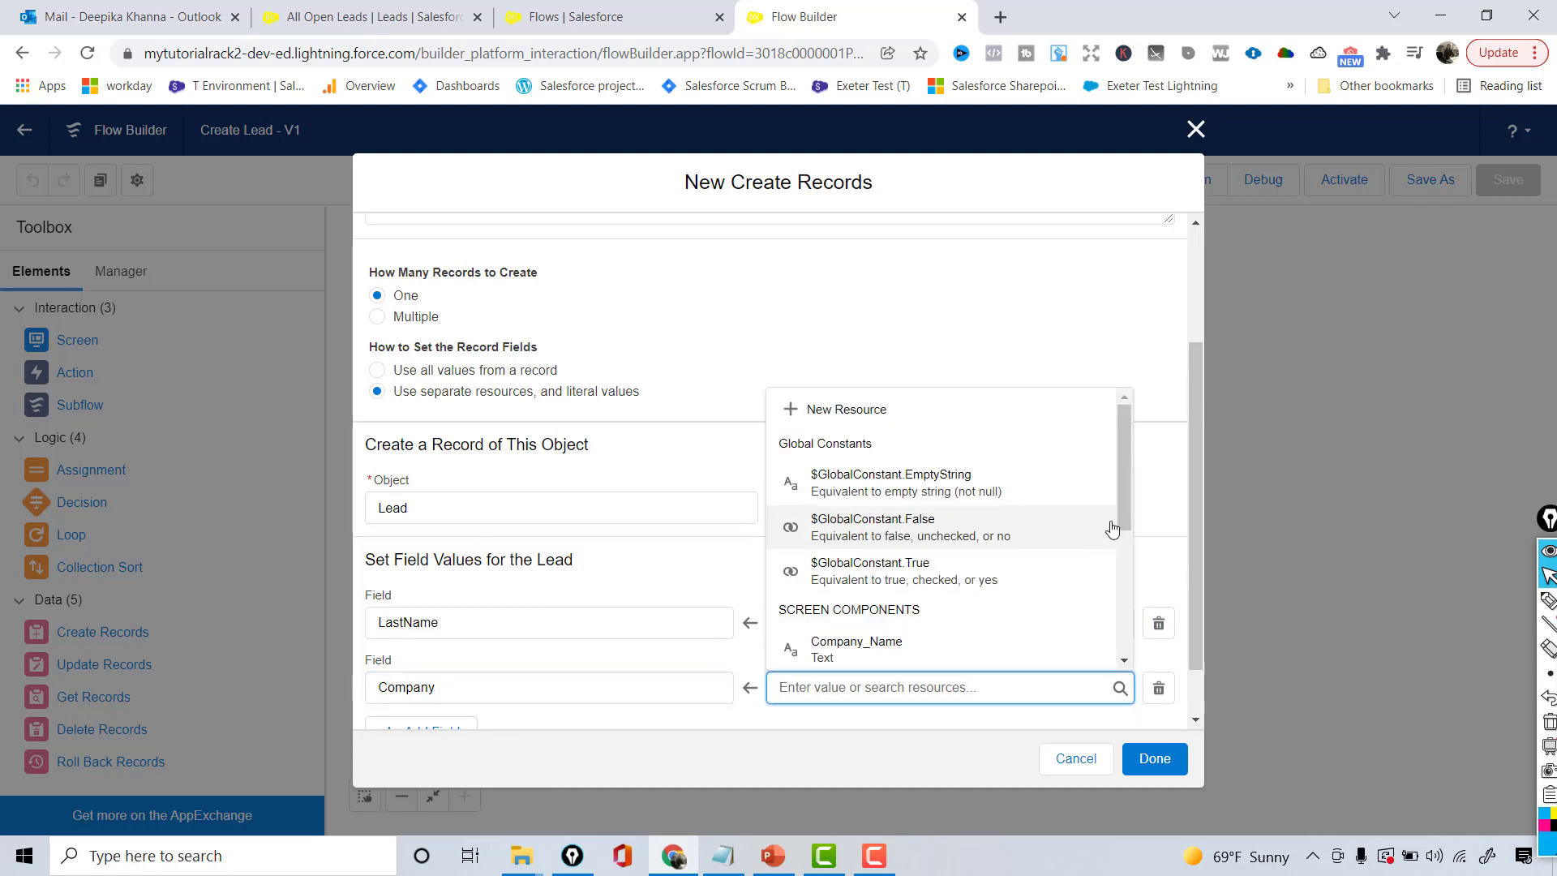
left_click_drag(1122, 509, 1129, 577)
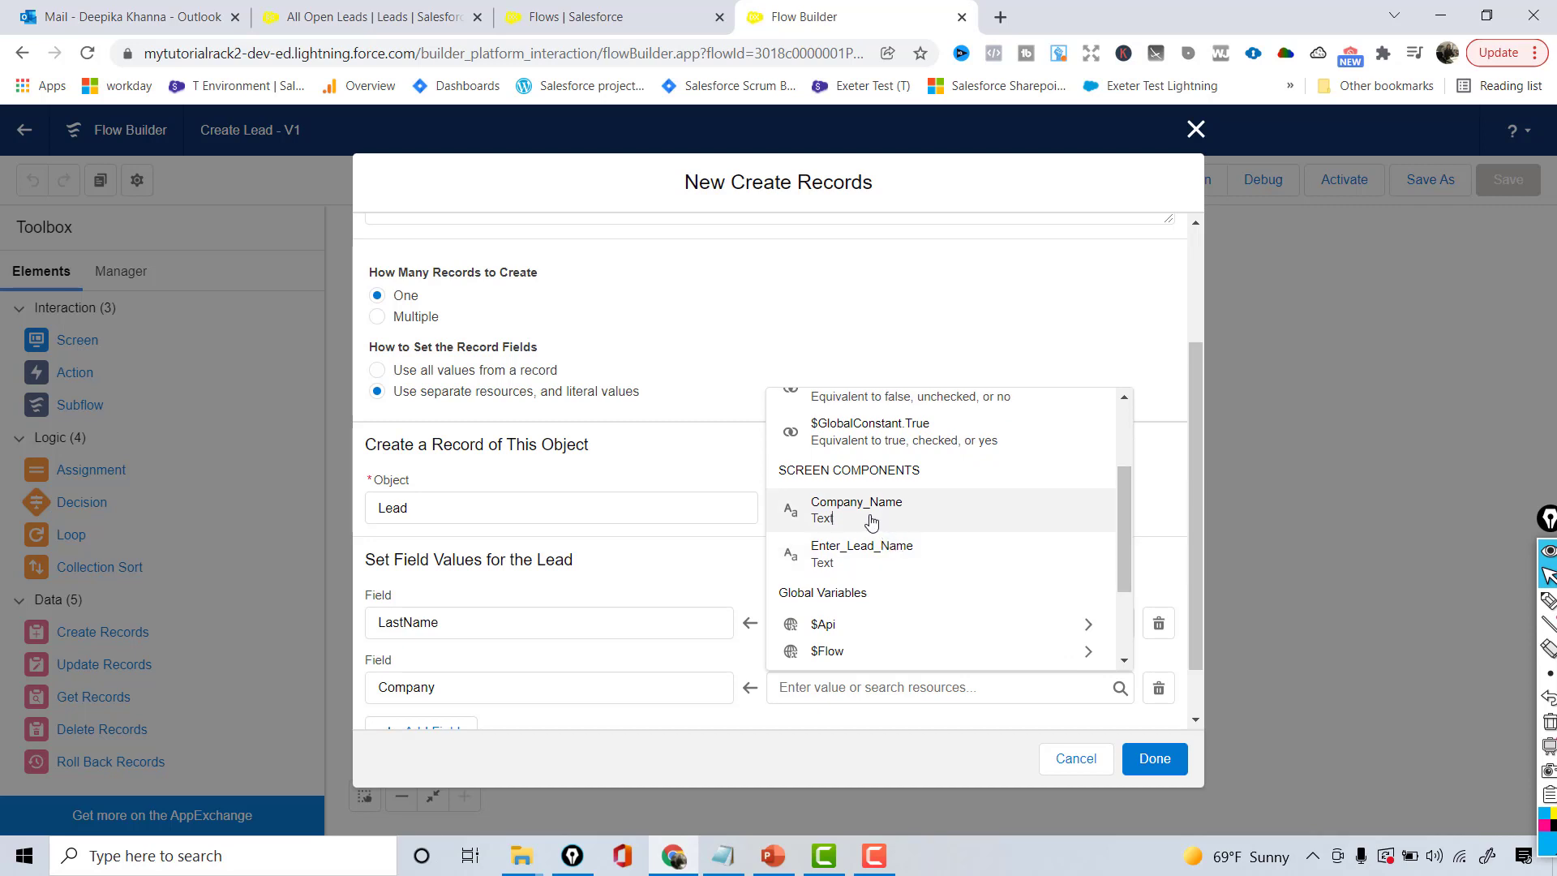
left_click(871, 522)
left_click(869, 717)
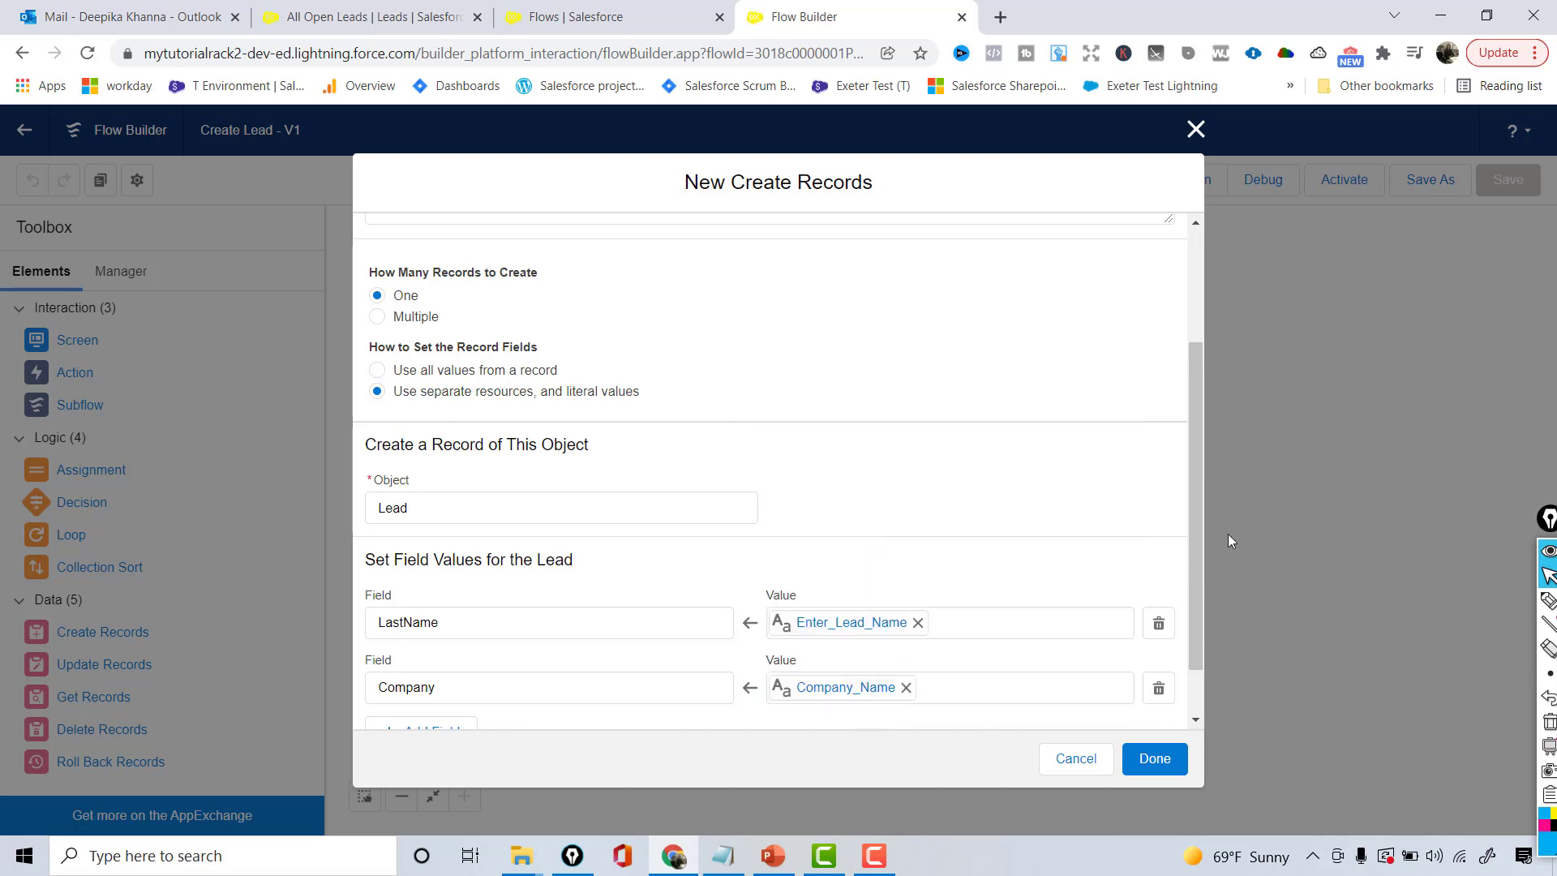
scroll(1199, 582, "down", 2)
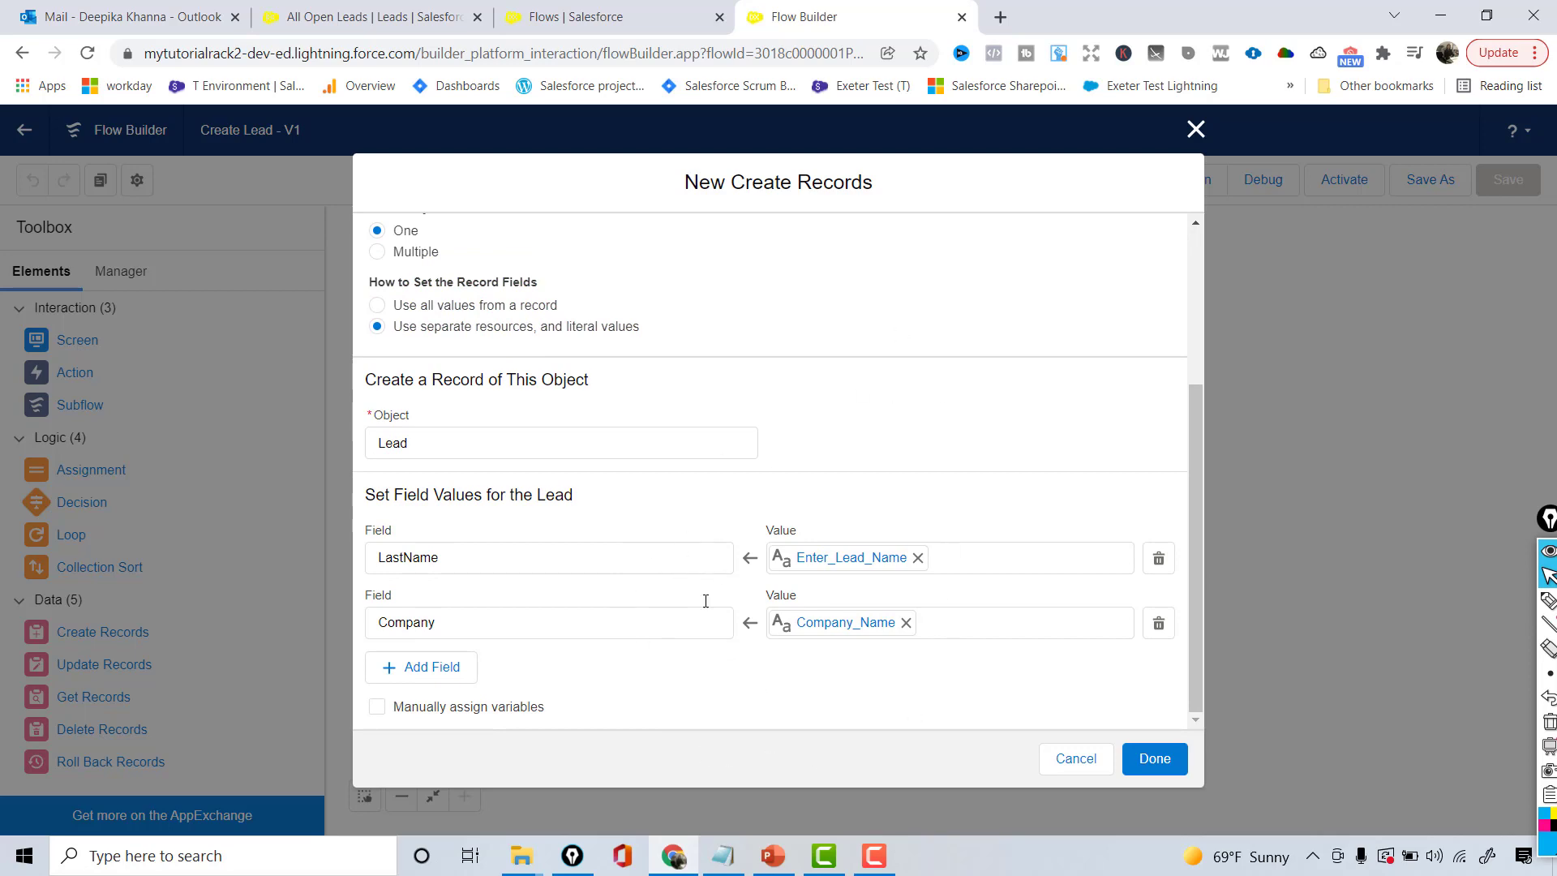
- Finish the Create Lead Record element and attempt a save, revealing the unconnected-element warning
left_click(1150, 763)
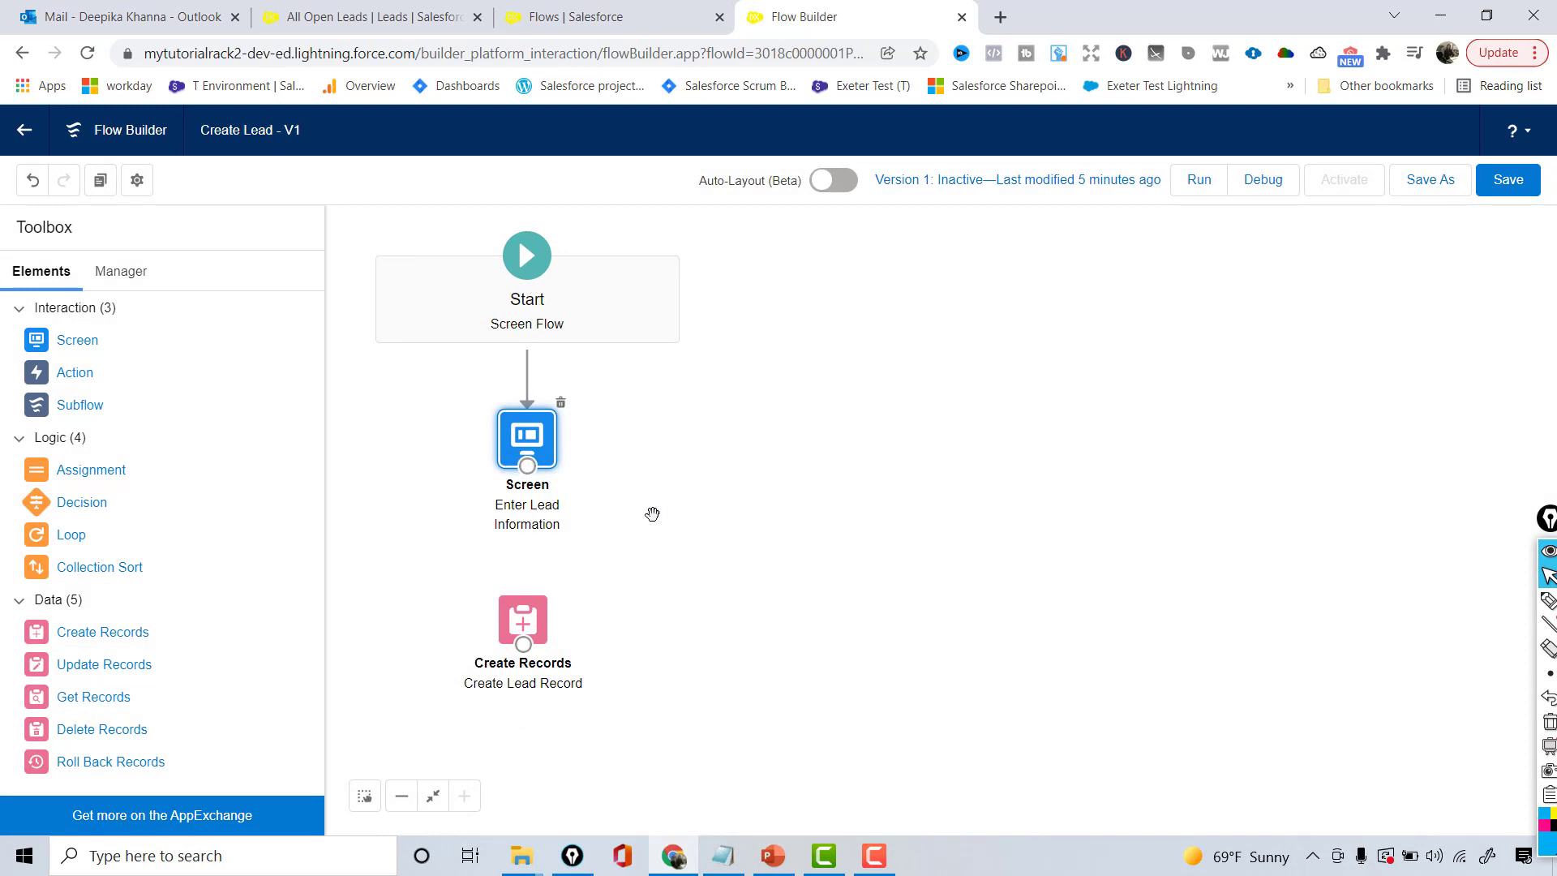
left_click(1498, 186)
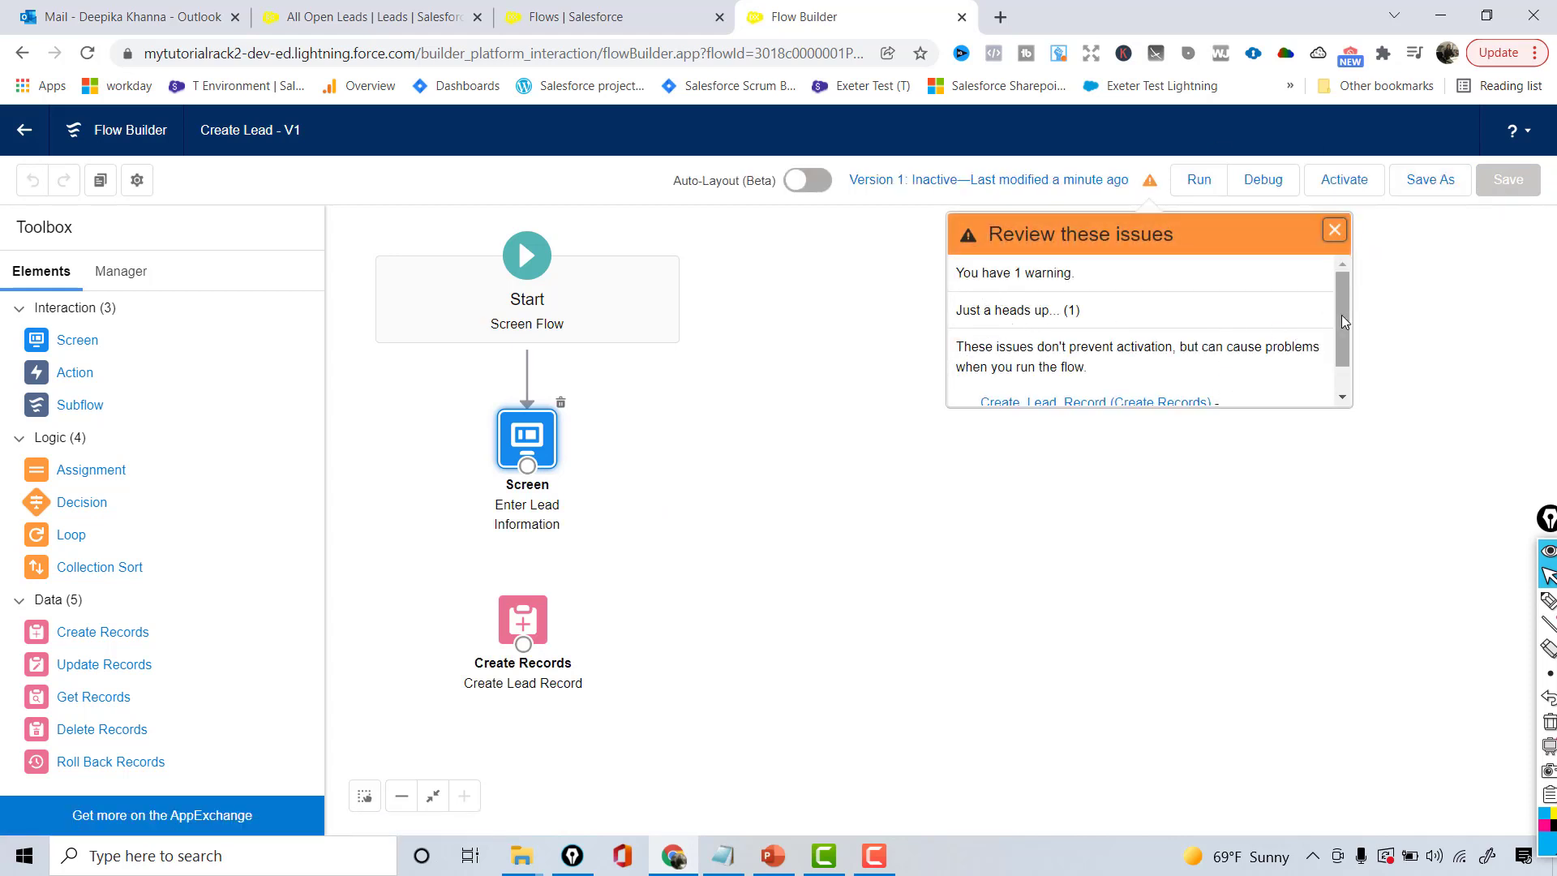
left_click_drag(1341, 321, 1339, 348)
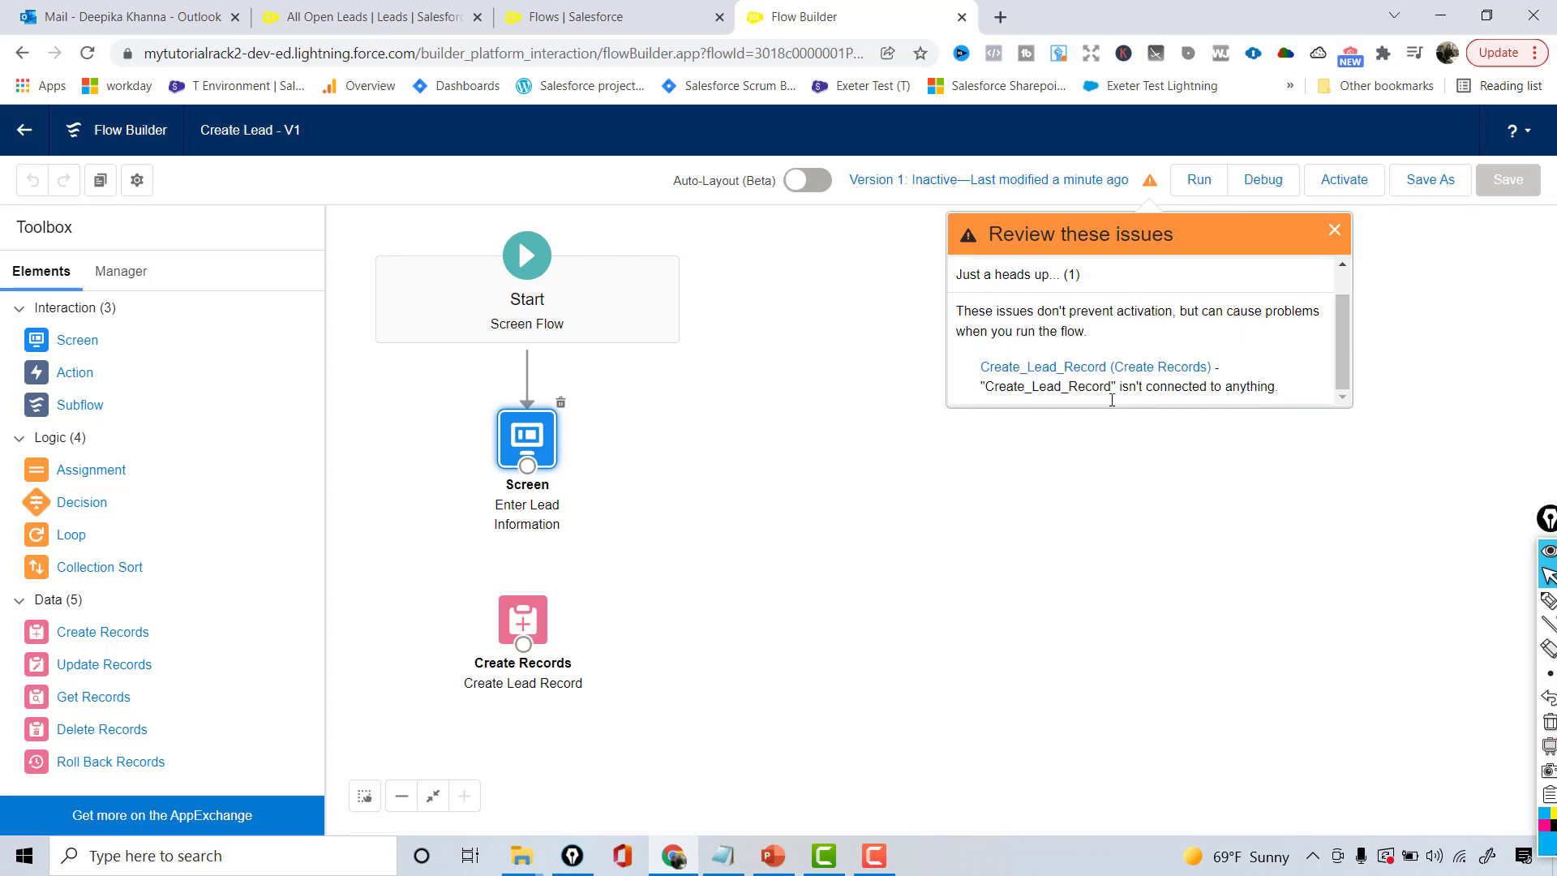
left_click_drag(977, 388, 1273, 391)
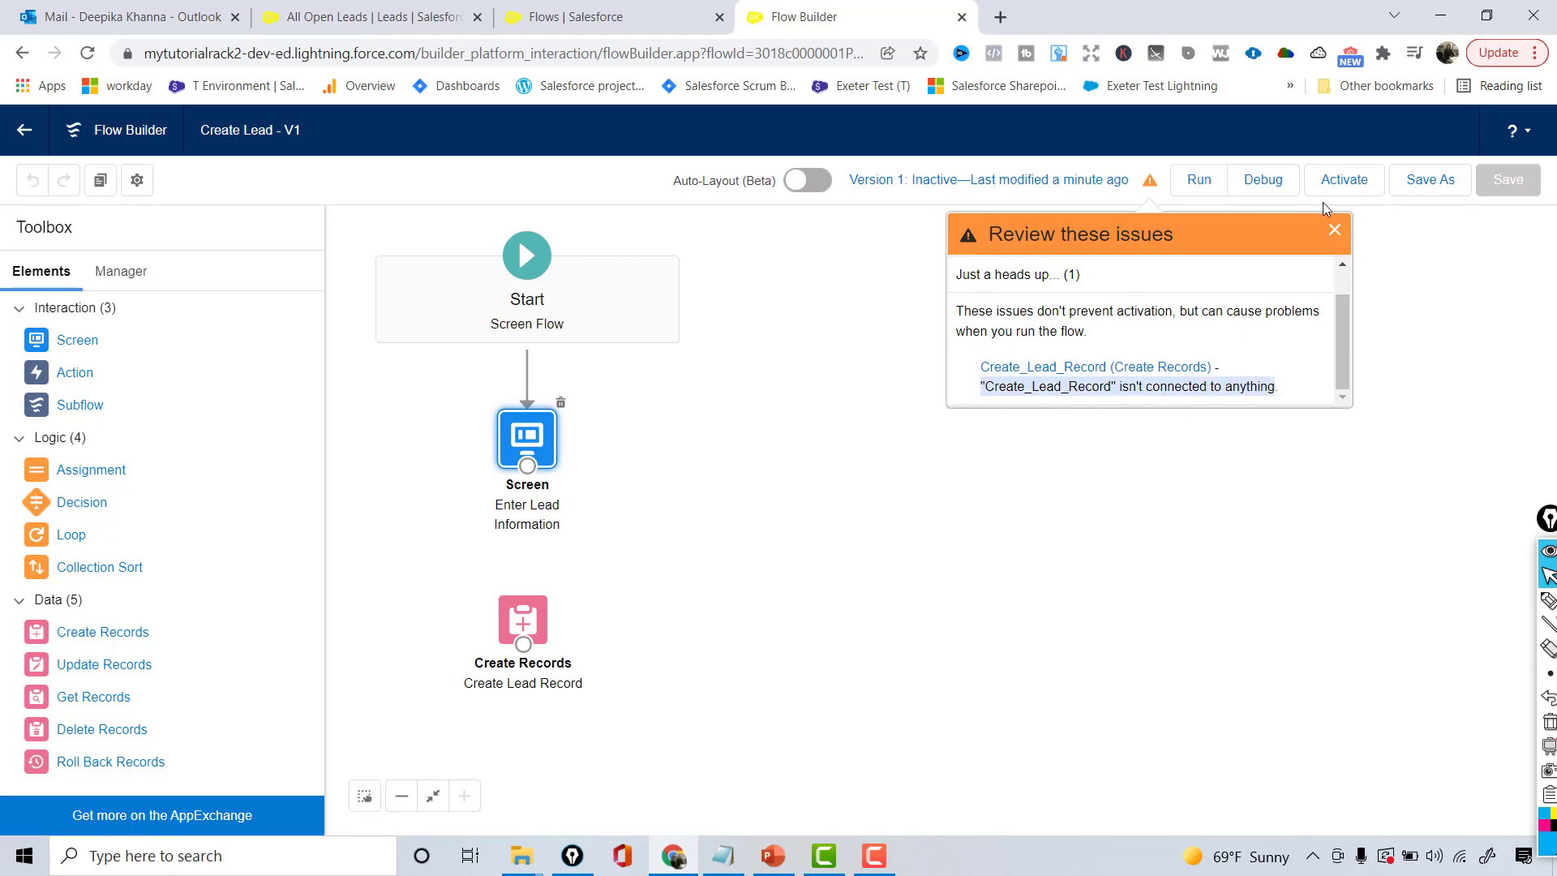
- Connect the Enter Lead Information screen to Create Lead Record and save the flow
left_click(1334, 230)
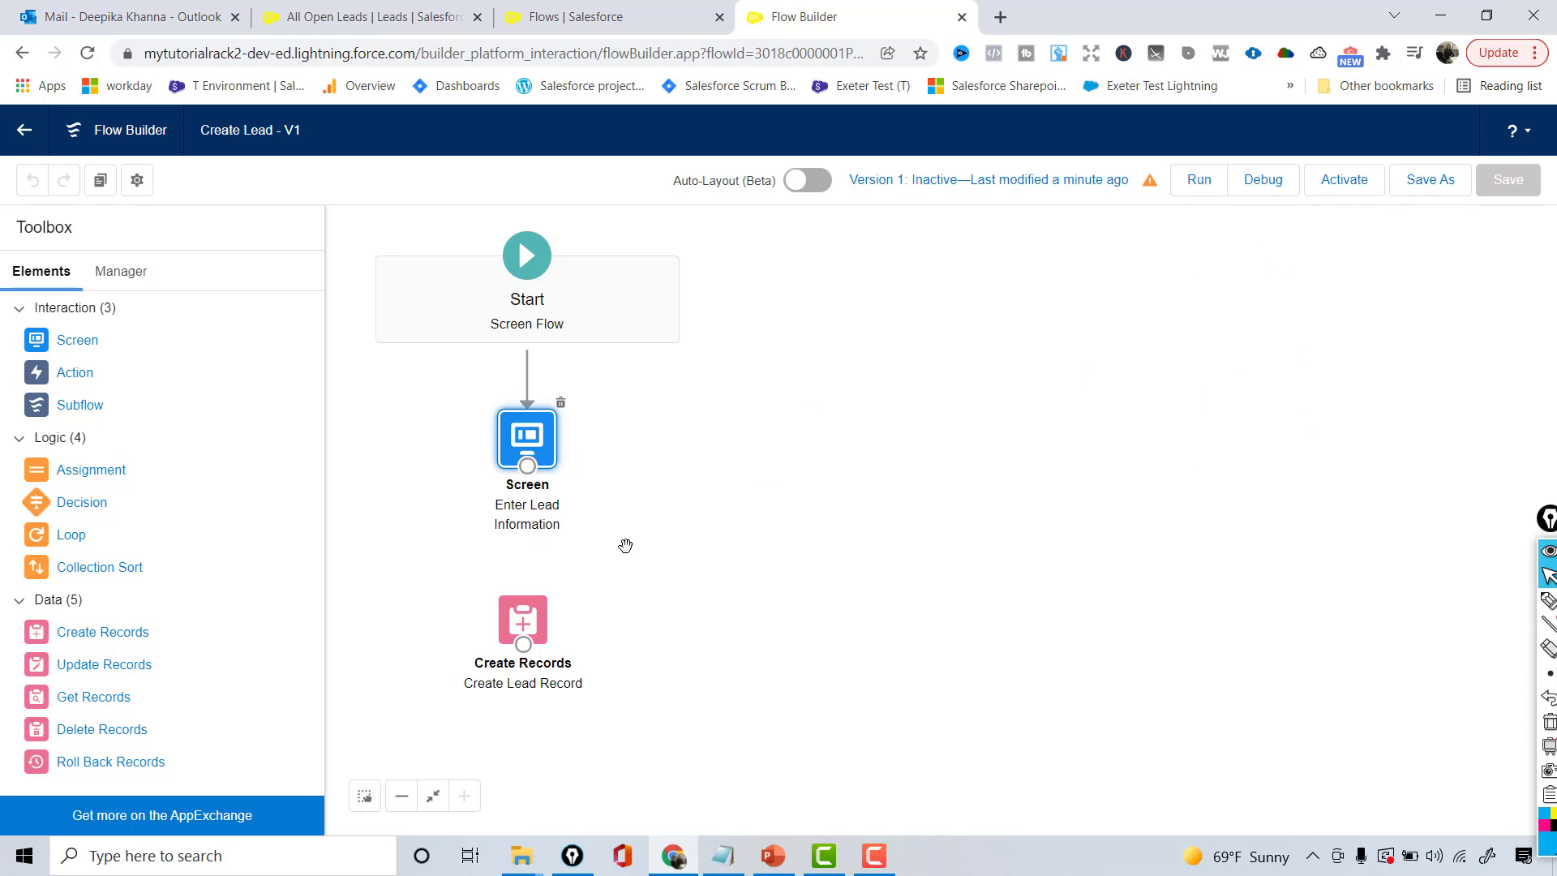
left_click_drag(527, 470, 527, 648)
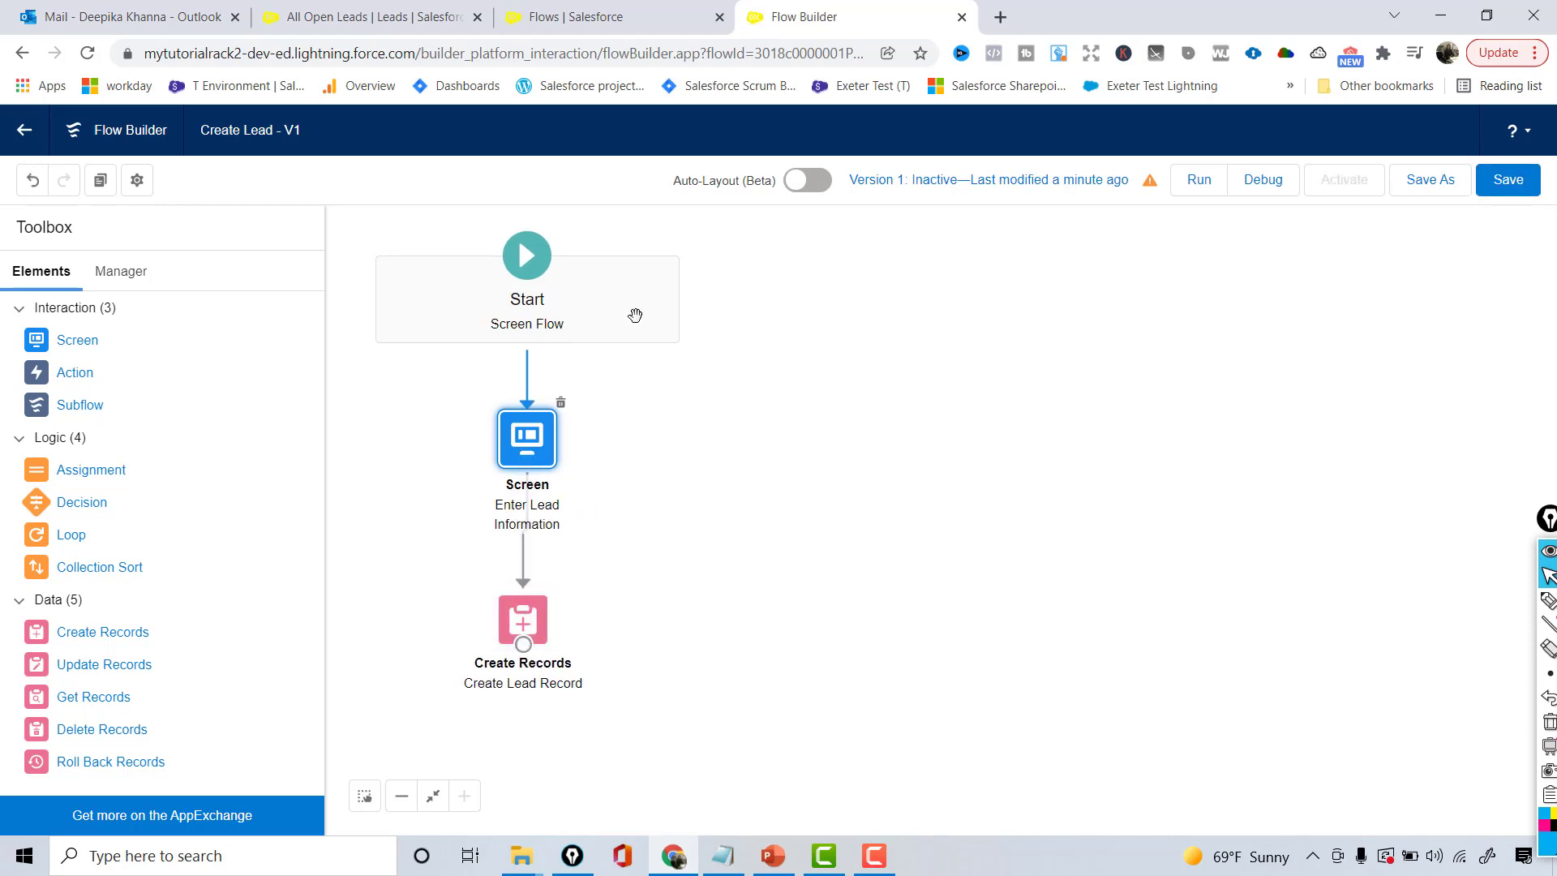
left_click(1490, 190)
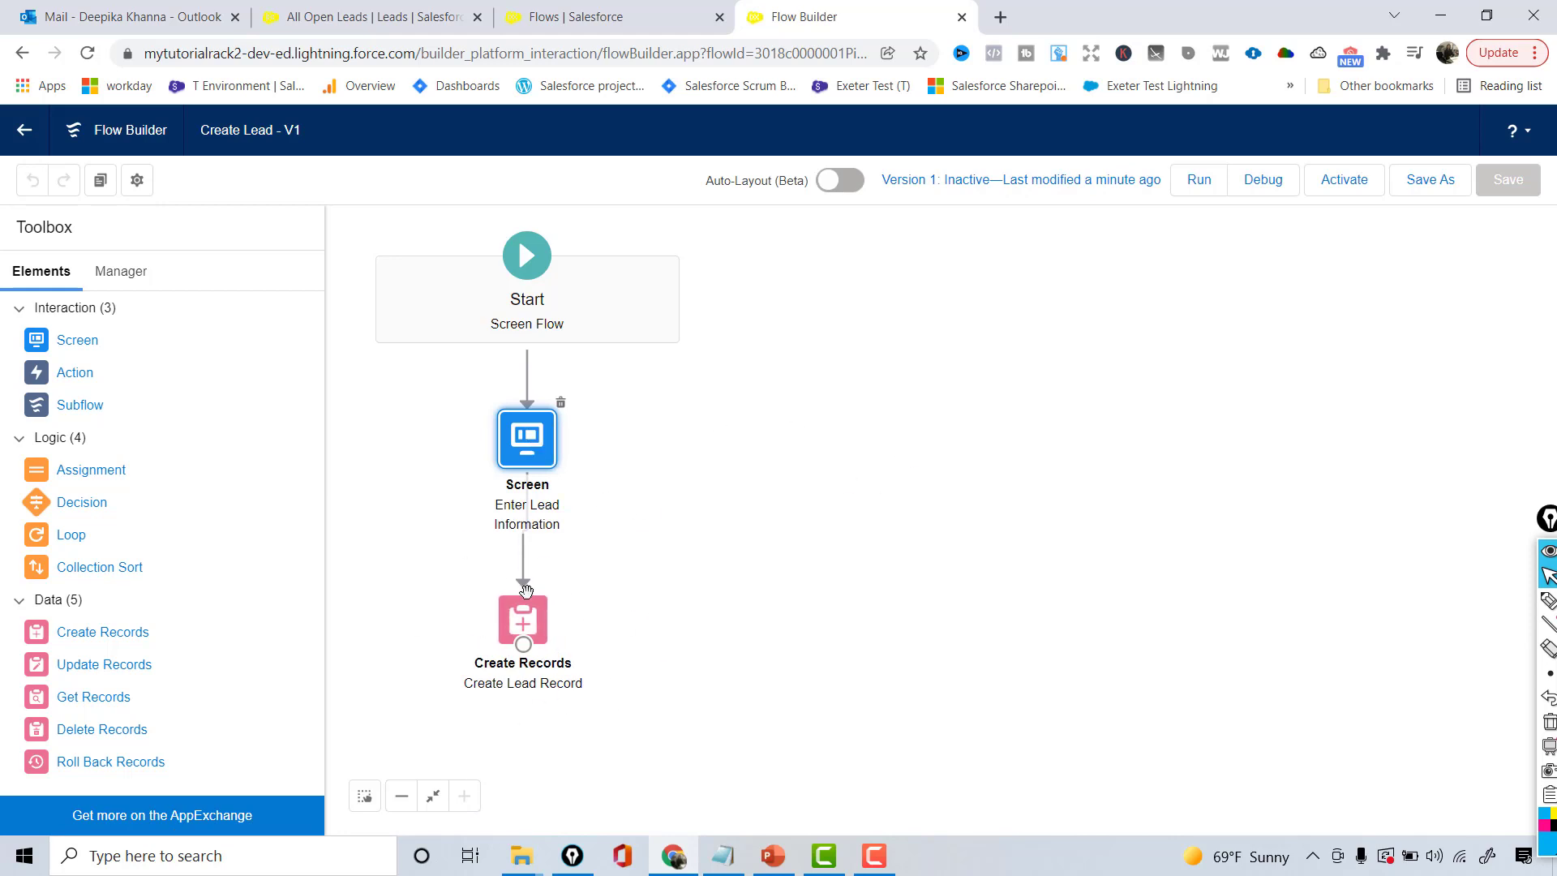
- Run the flow in a new tab and reload the All Open Leads list
left_click(1185, 186)
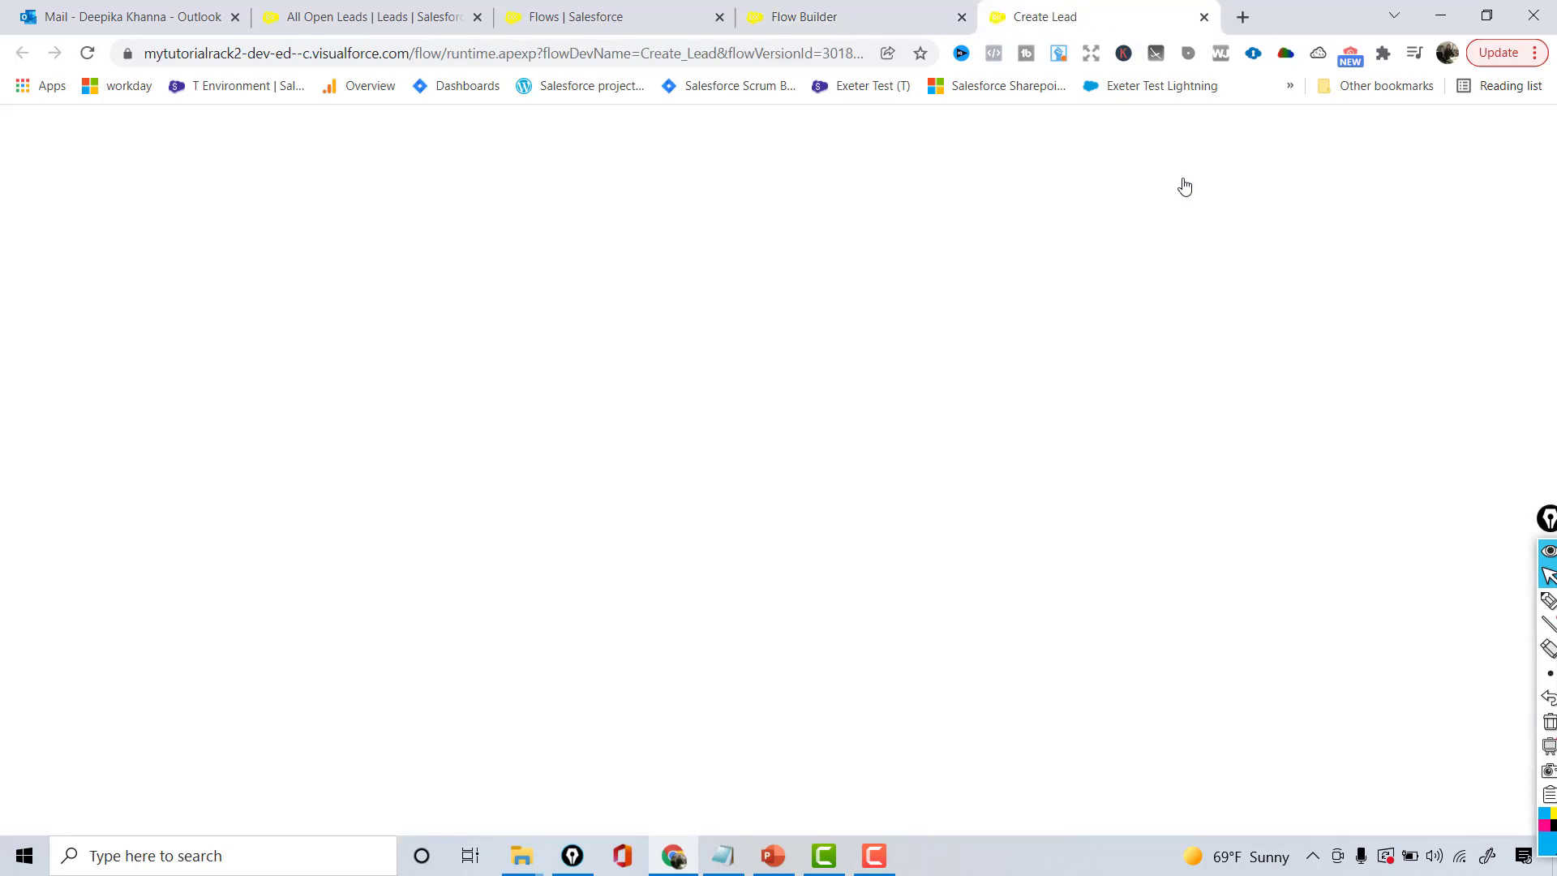
left_click(438, 14)
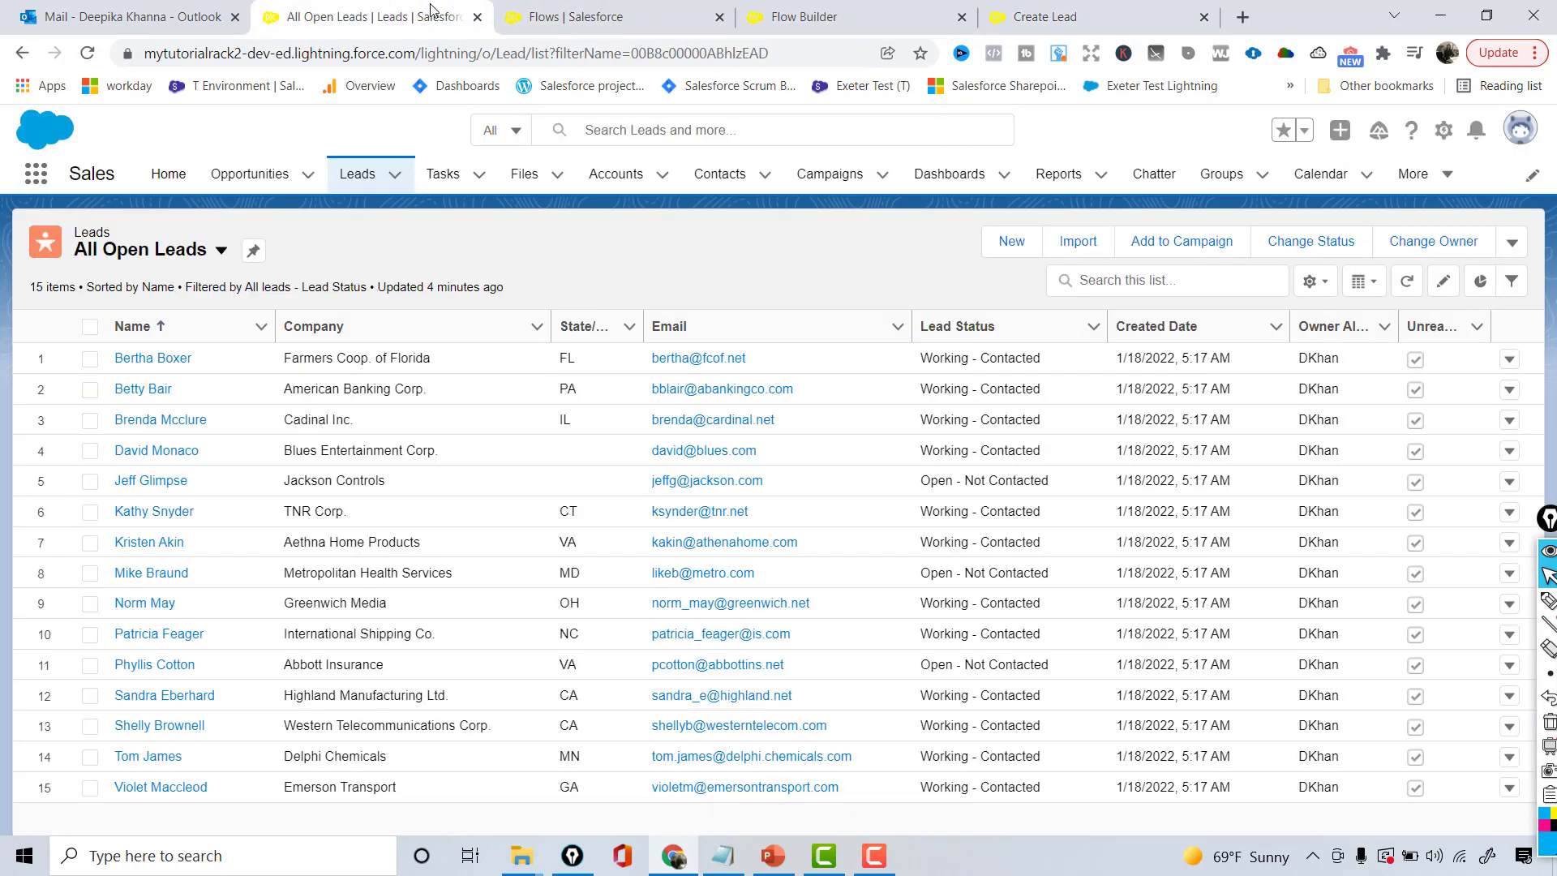
left_click(418, 50)
key("Return")
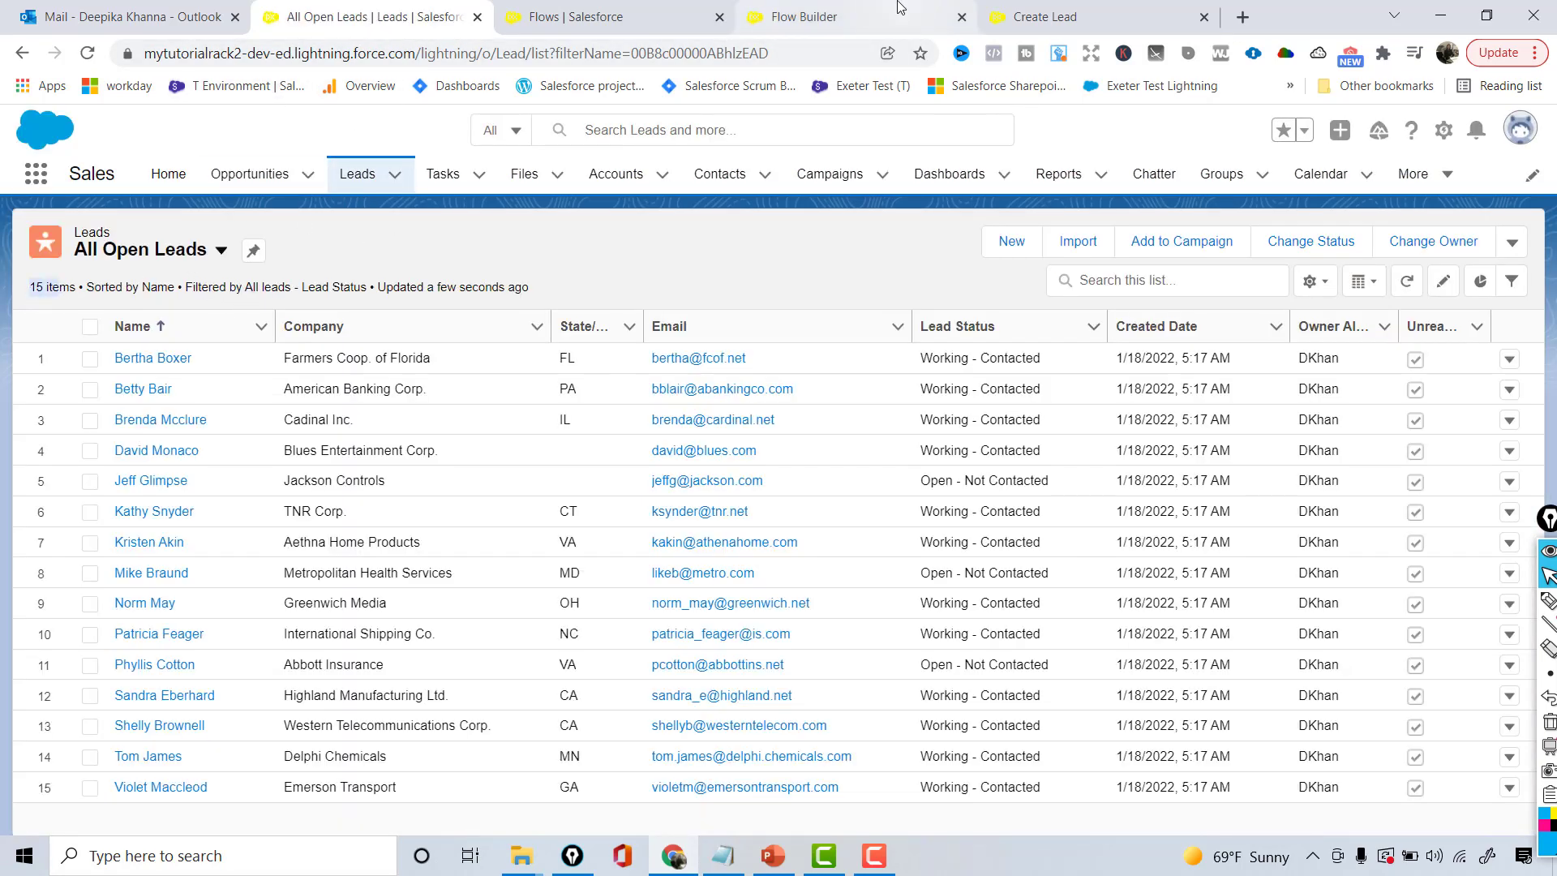
- Submit a lead's last name with company Mytutorialrack through the Create Lead form
left_click(1042, 12)
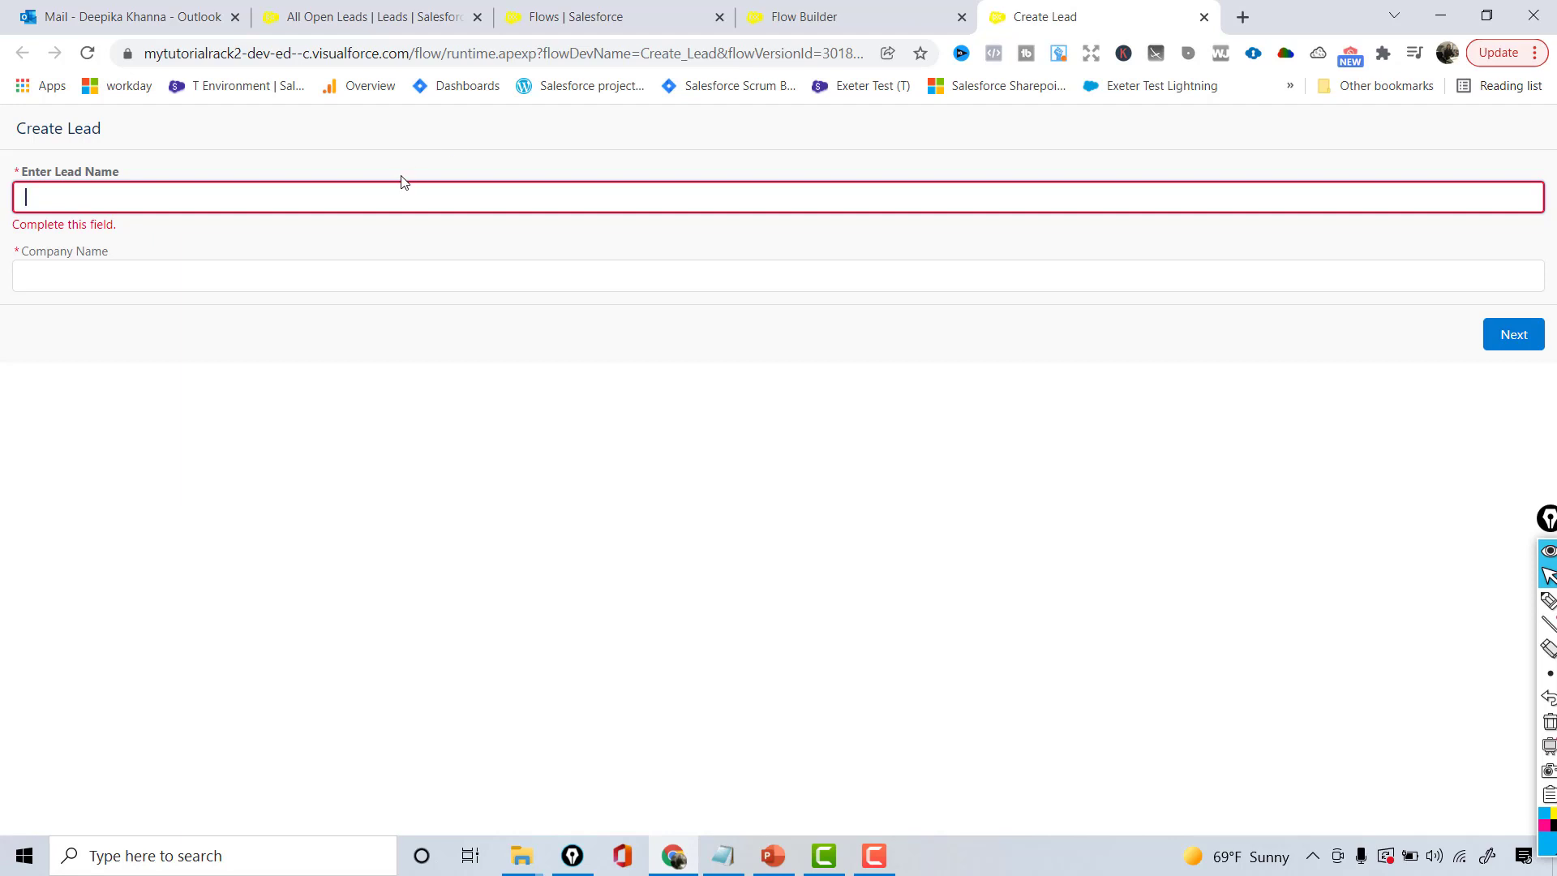
left_click(391, 196)
type("K")
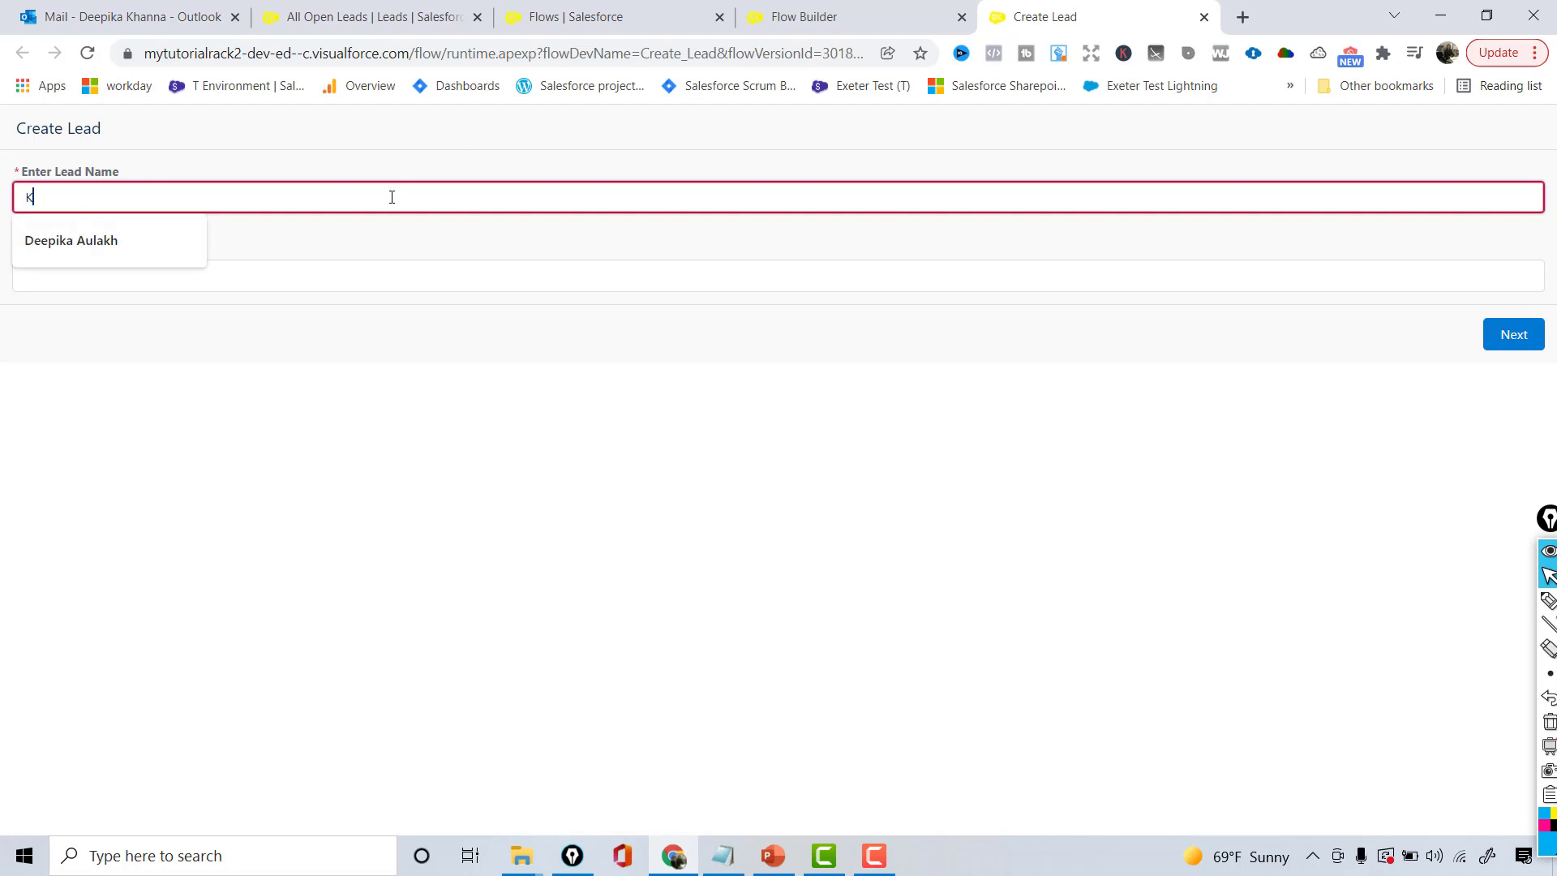
type("hanna")
key("Tab")
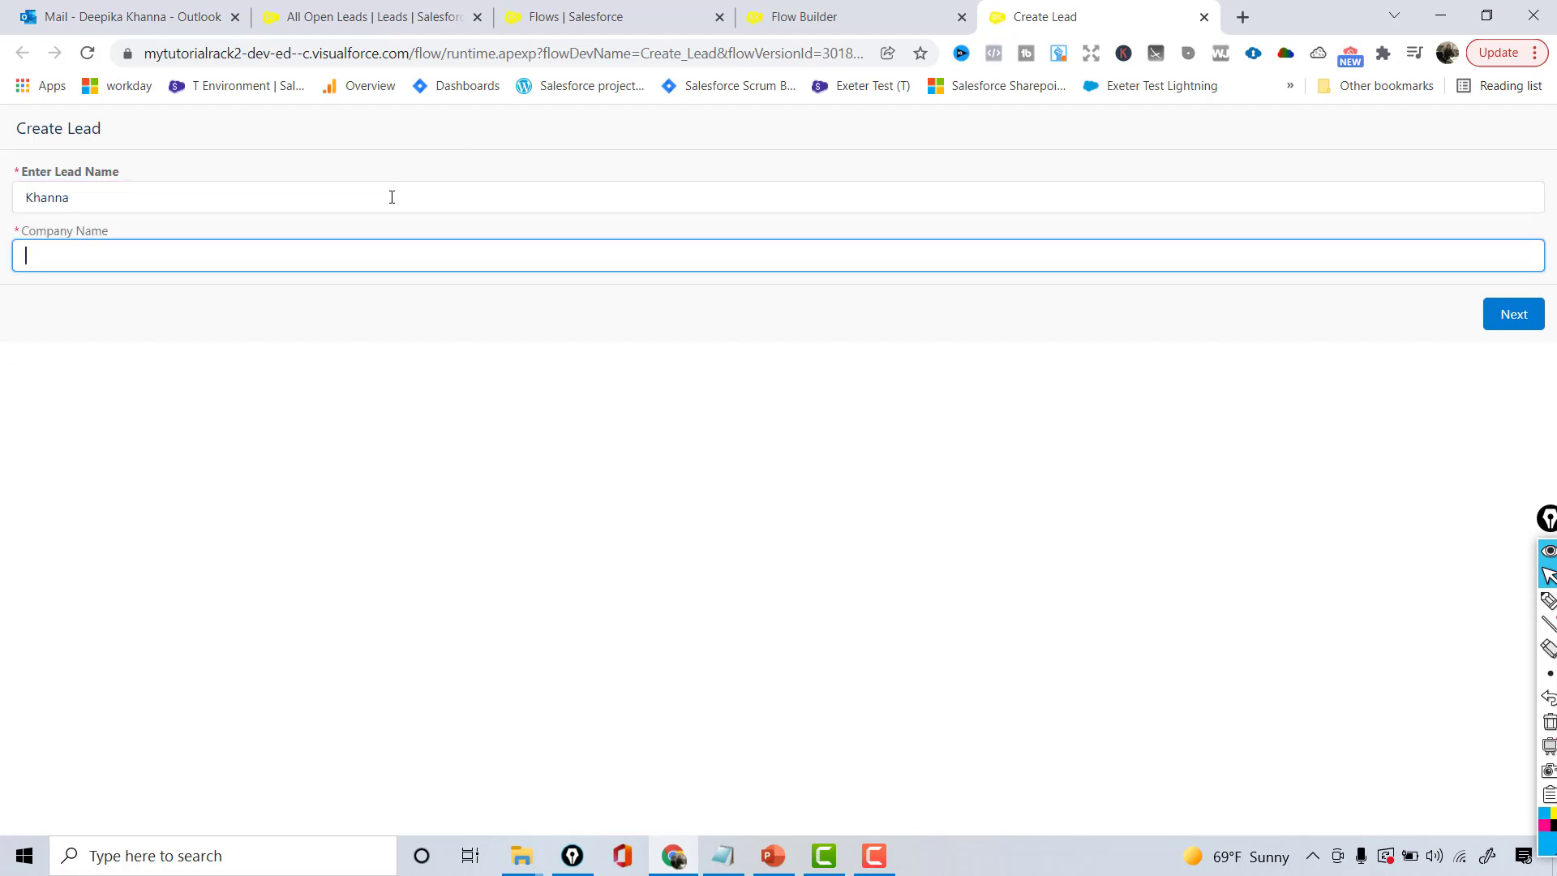
type("Mytutor")
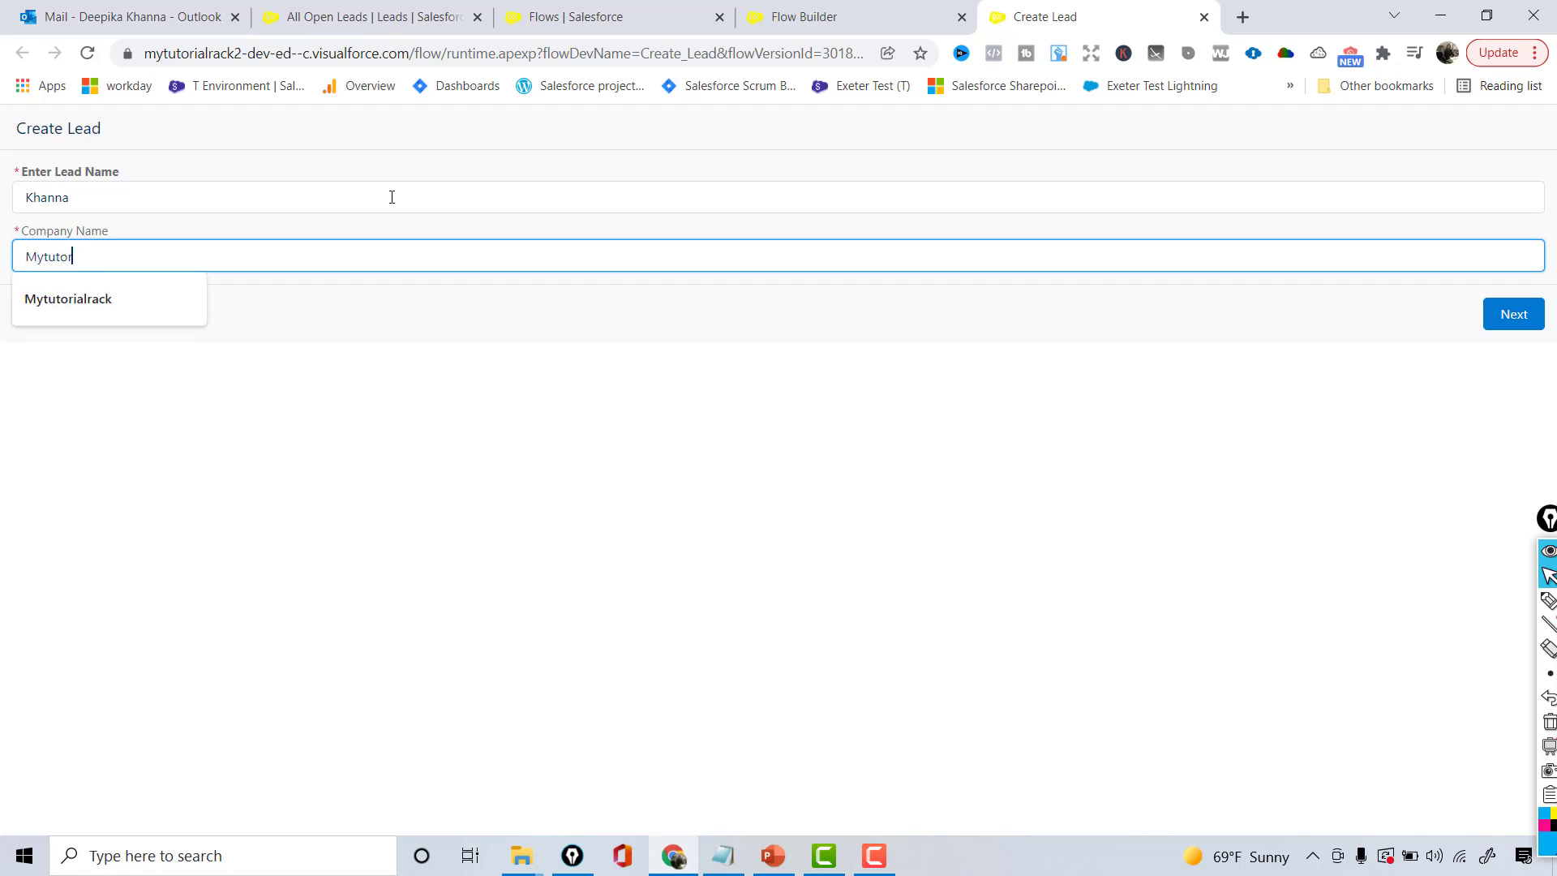
type("ialrack")
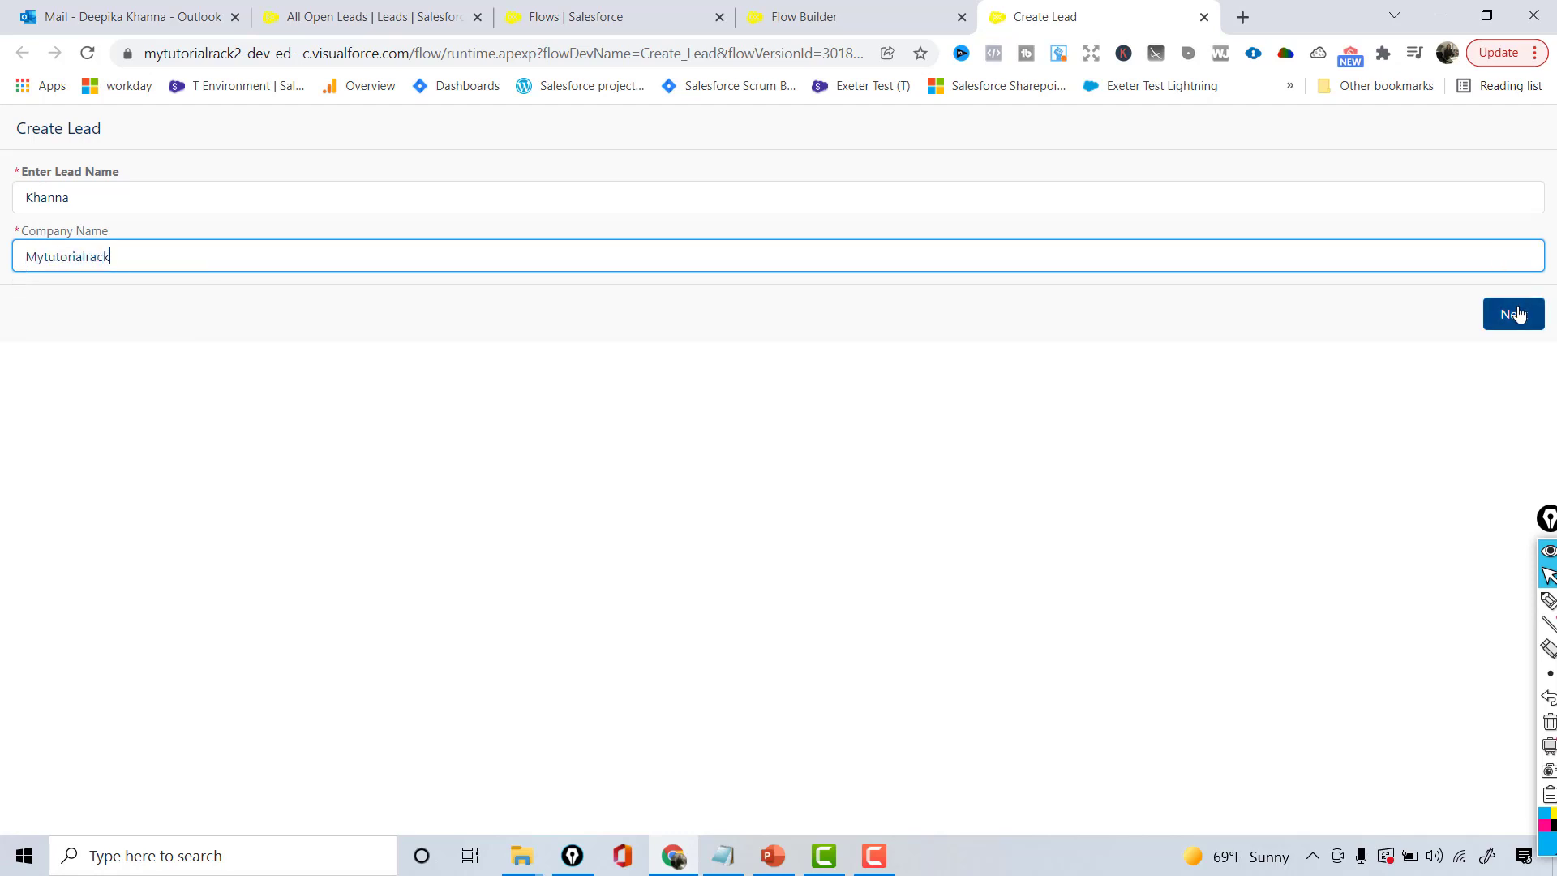
left_click(1516, 315)
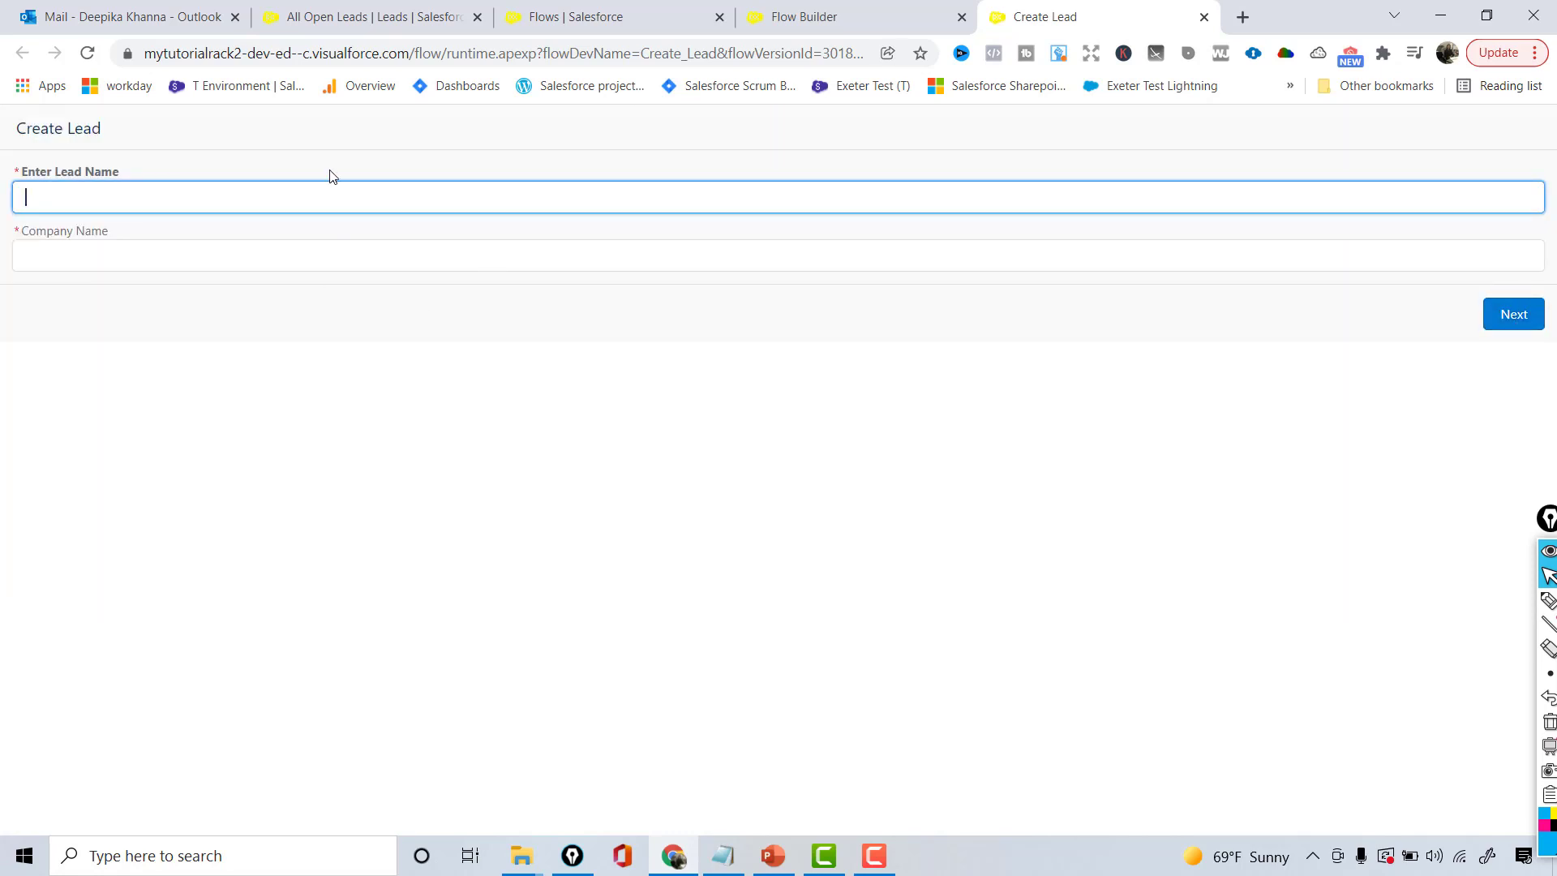
left_click(381, 11)
- Reload All Open Leads and spot the new Mytutorialrack lead among 16 items
left_click(379, 53)
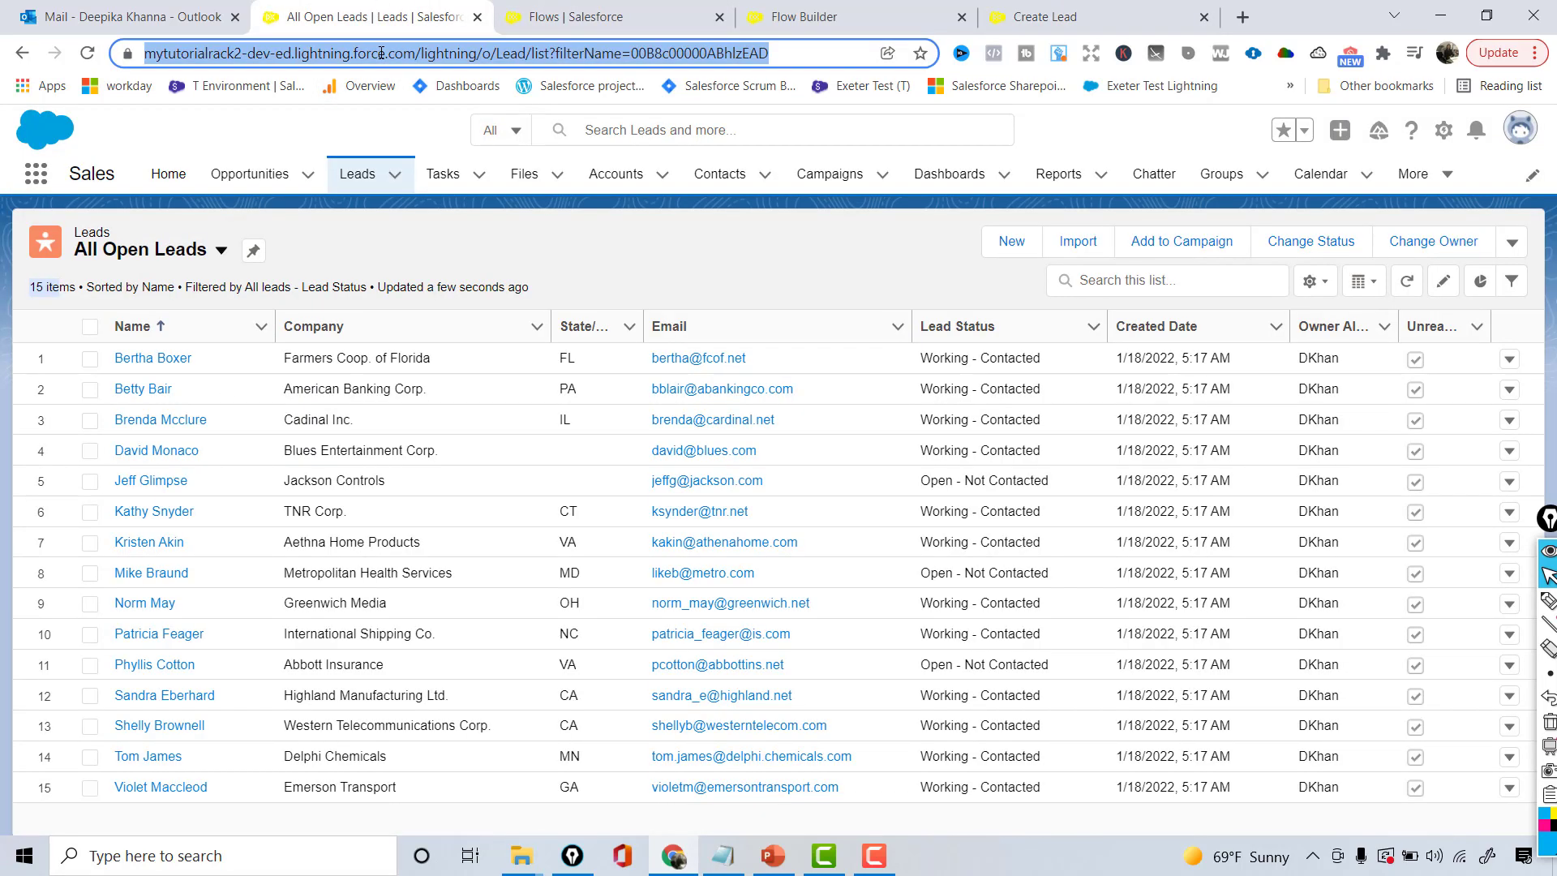
key("Return")
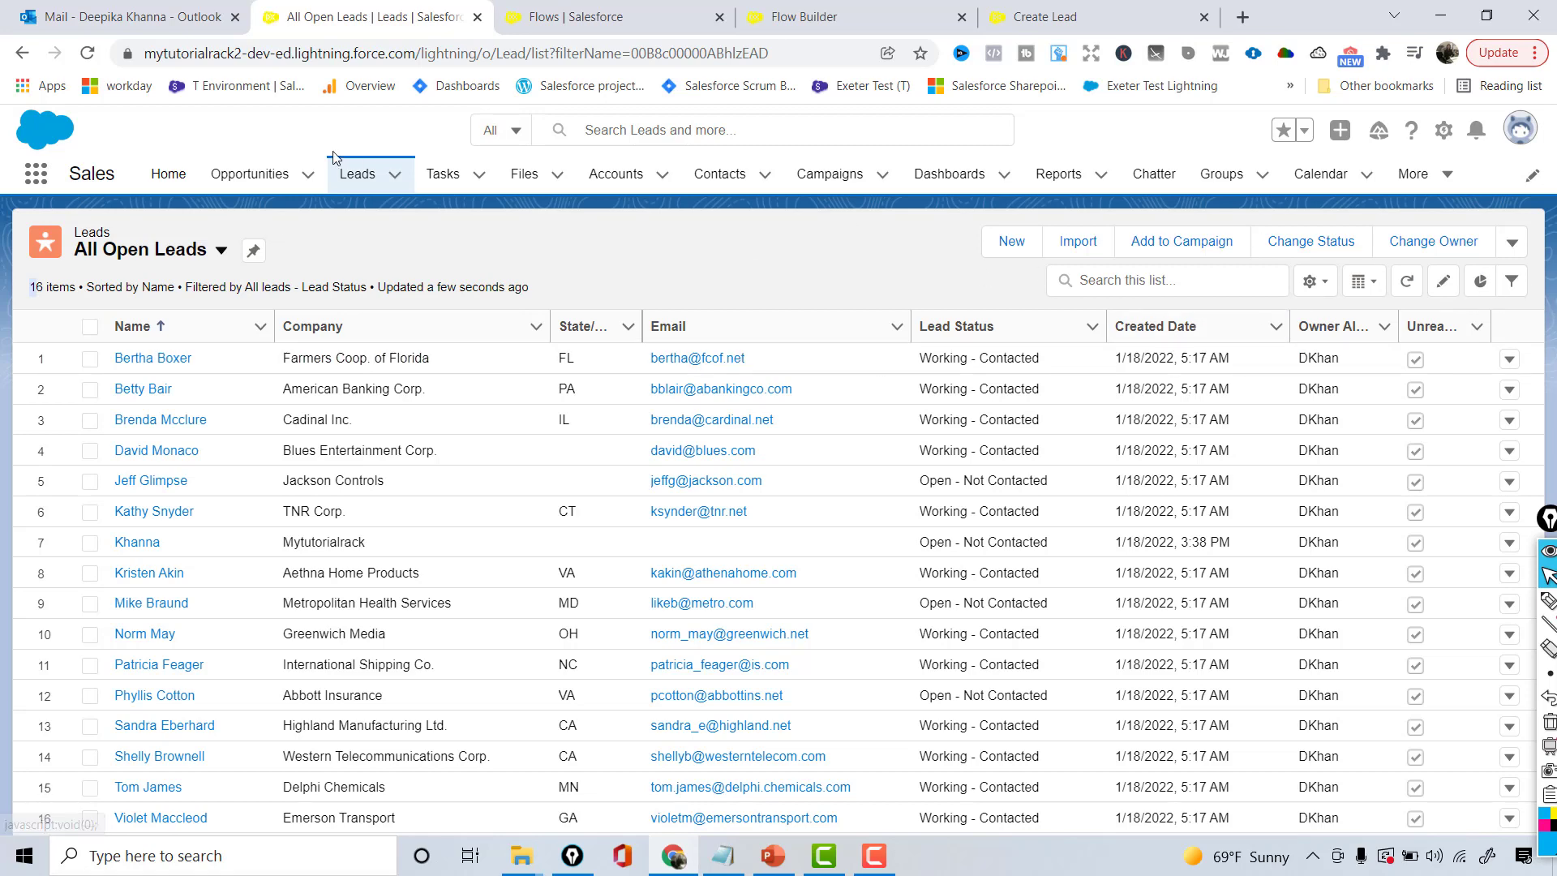
left_click(168, 258)
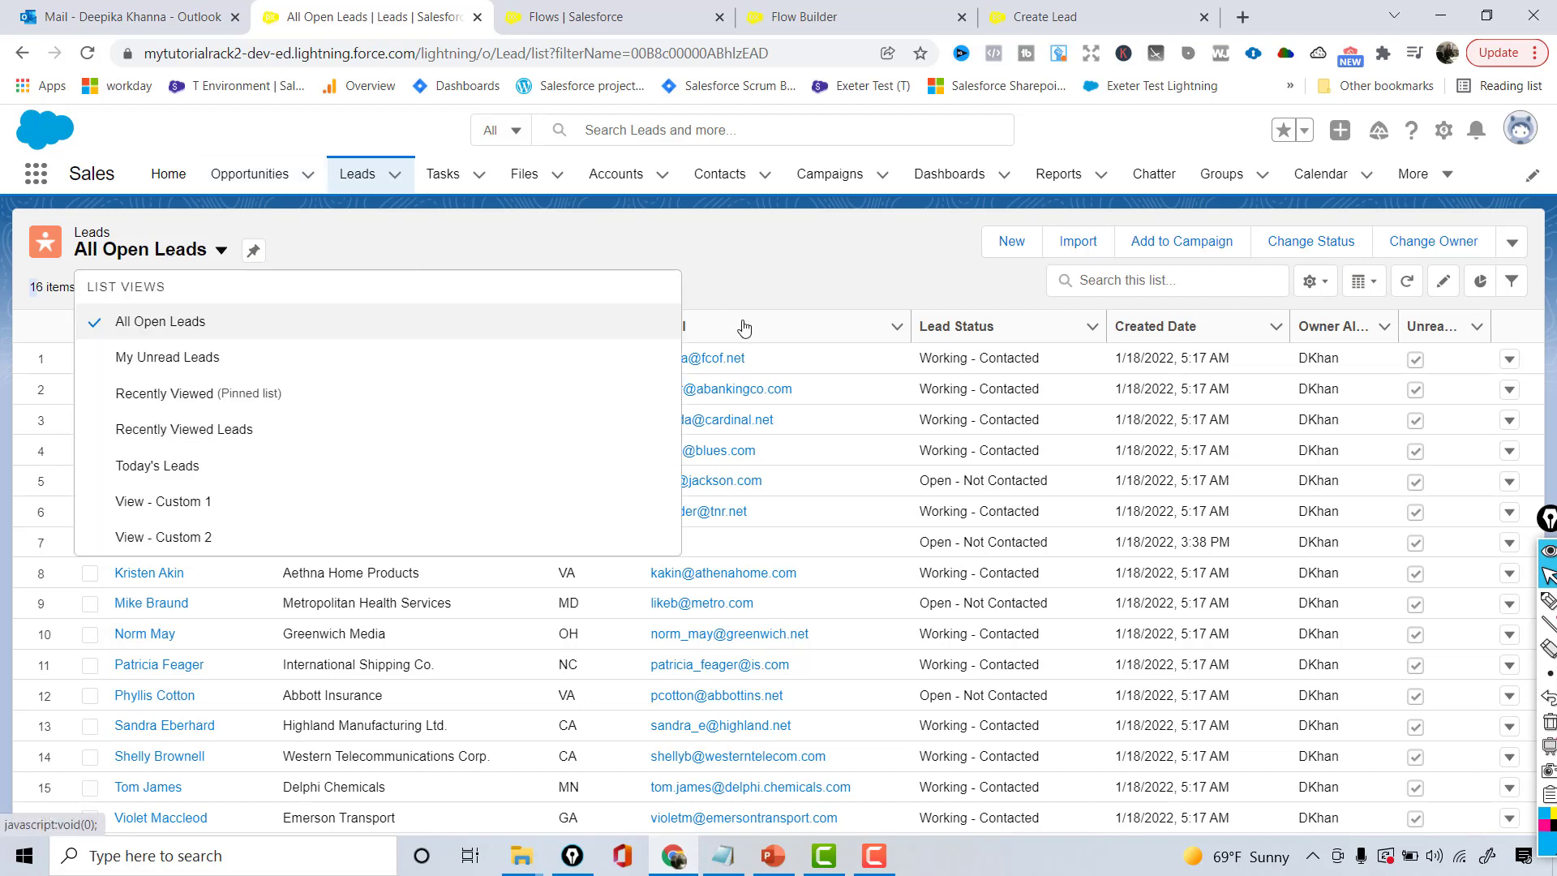
left_click(771, 264)
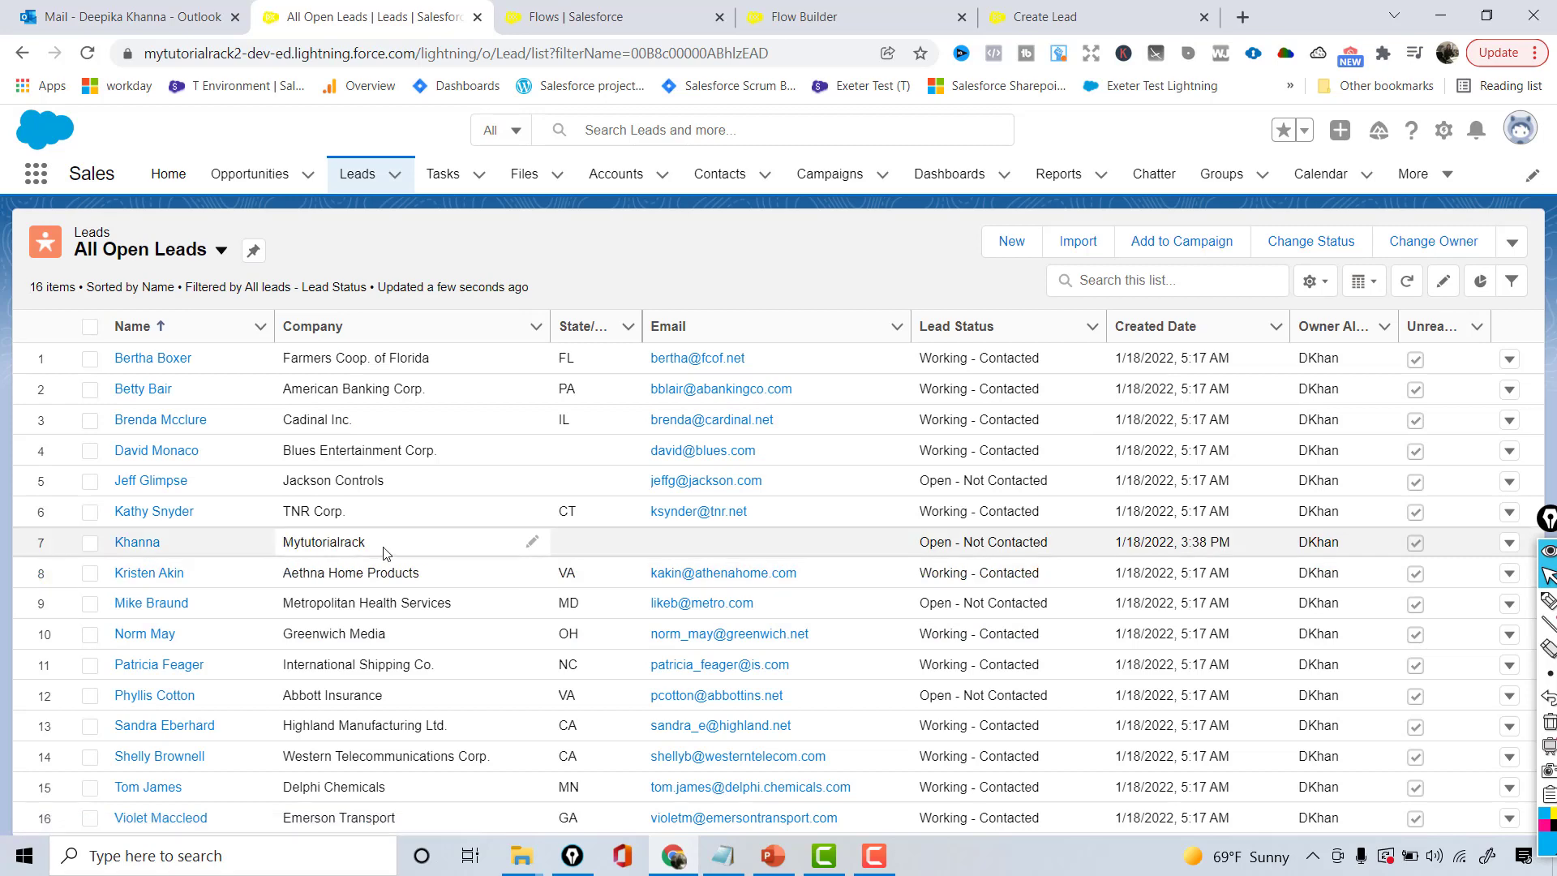
left_click_drag(382, 547, 231, 561)
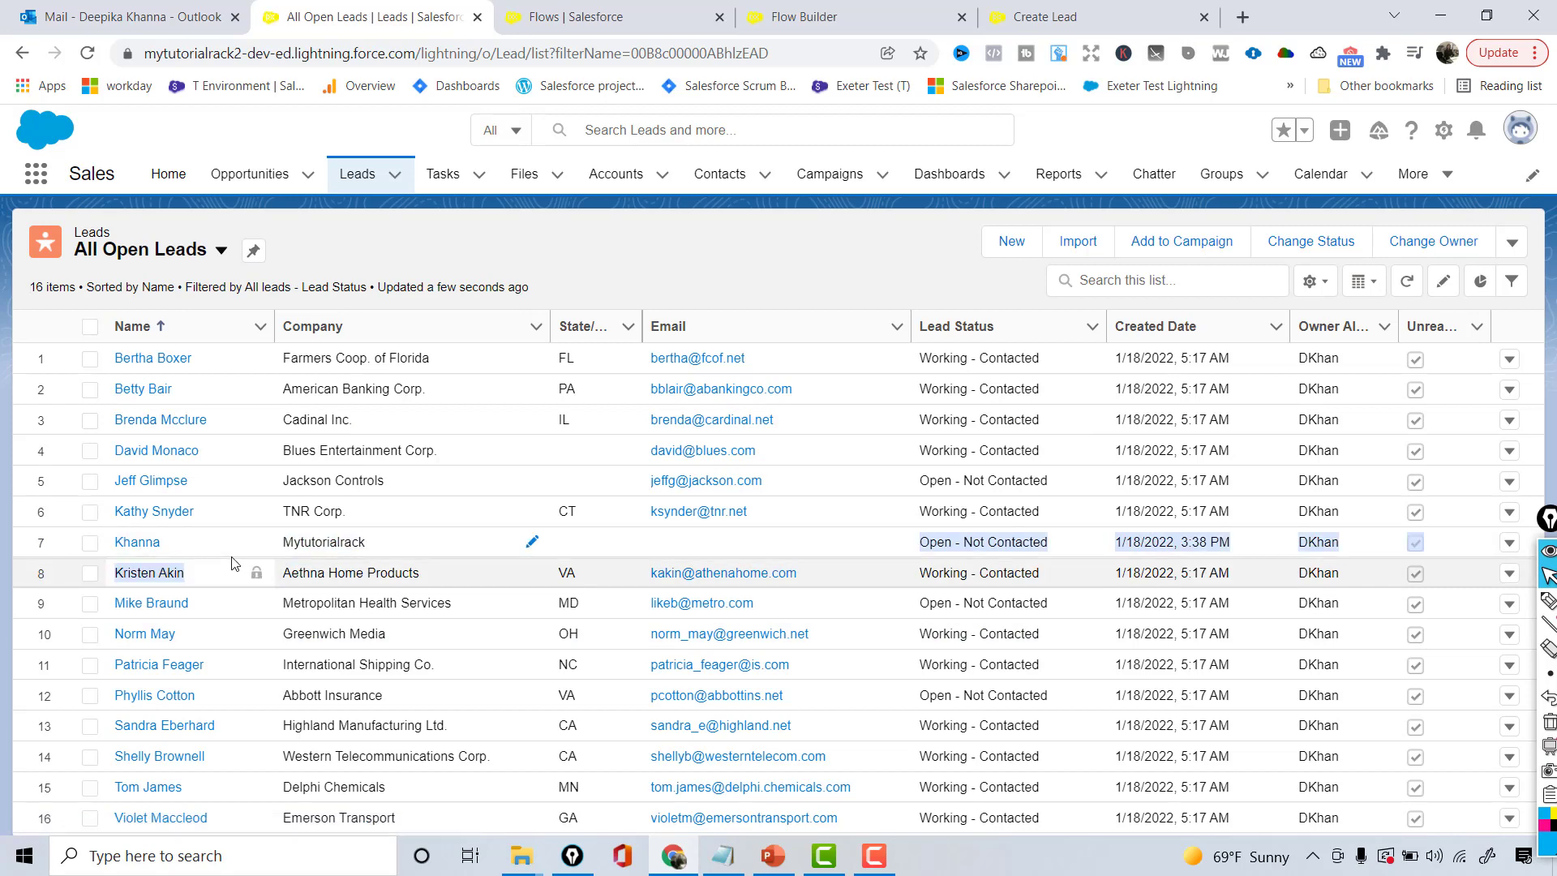
- Open the new lead's record and view its saved detail fields
left_click(134, 551)
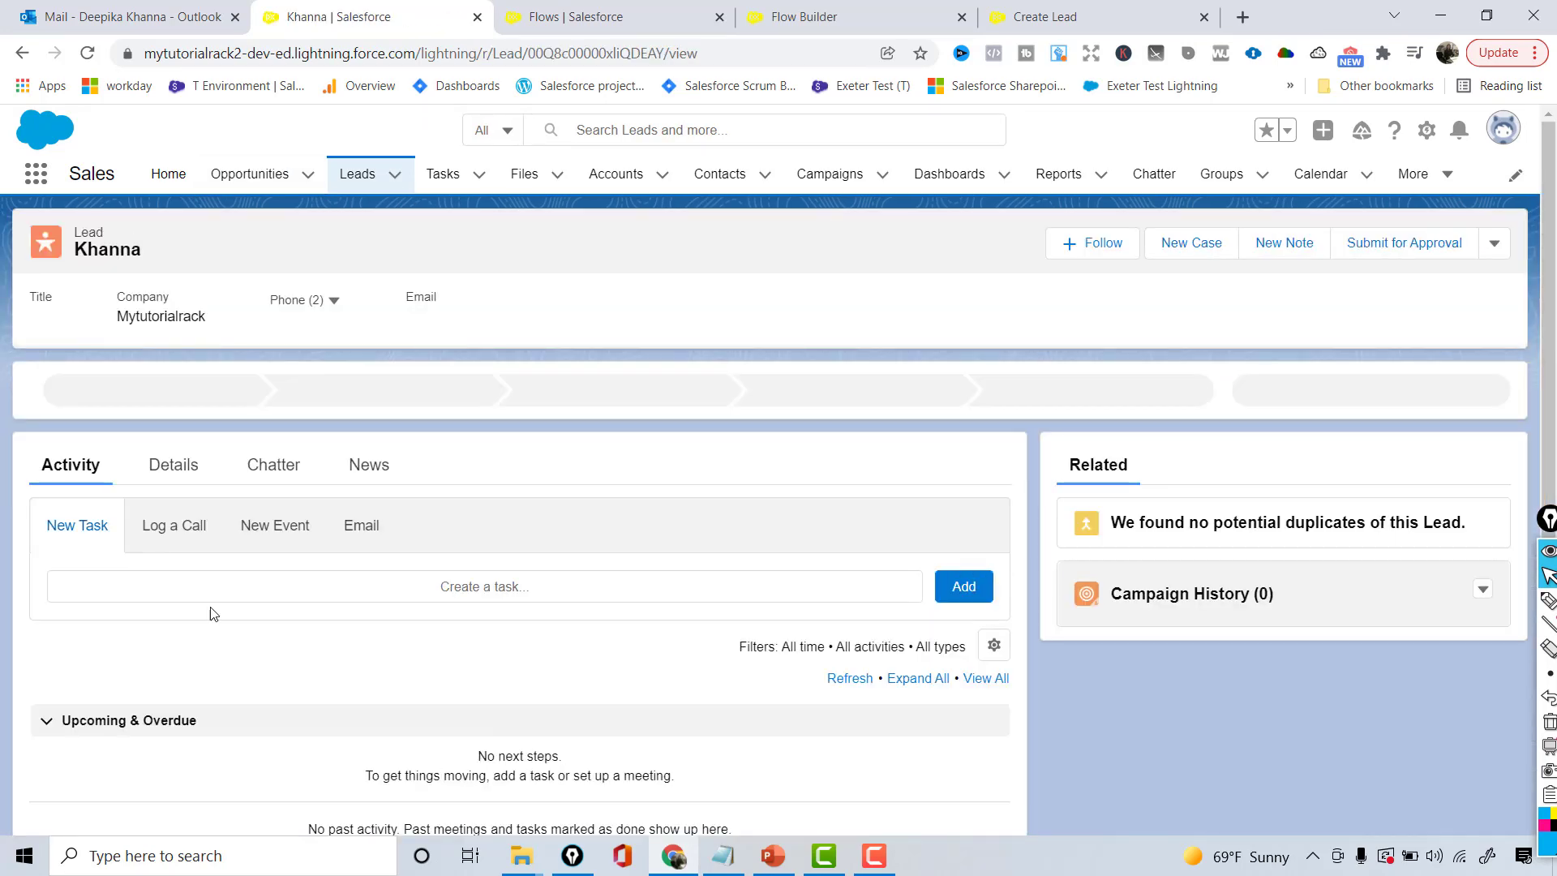
left_click(171, 466)
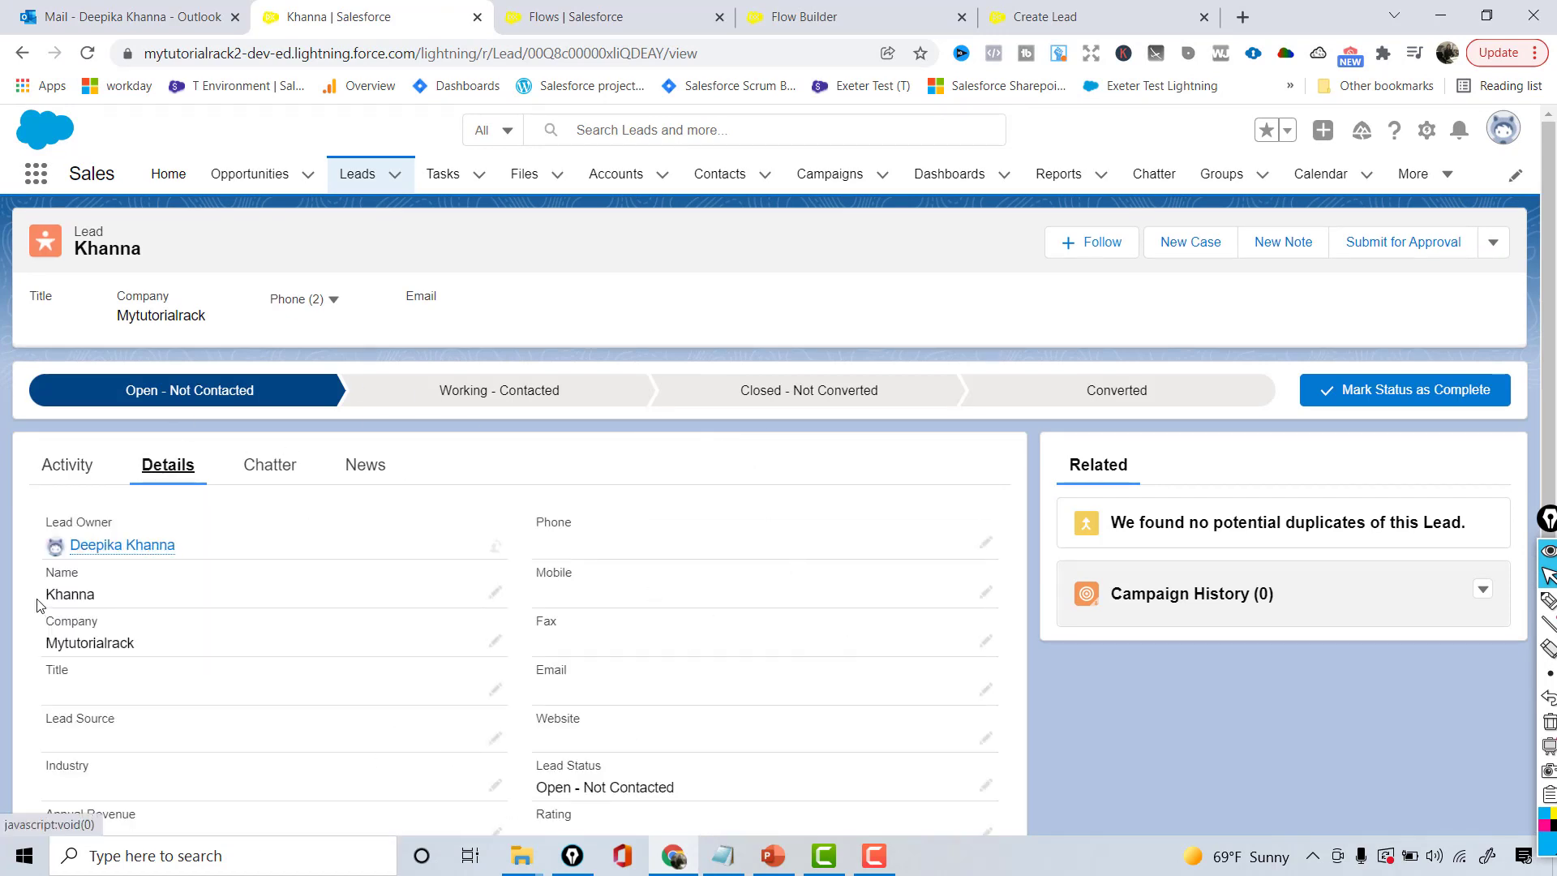
left_click_drag(40, 596, 145, 657)
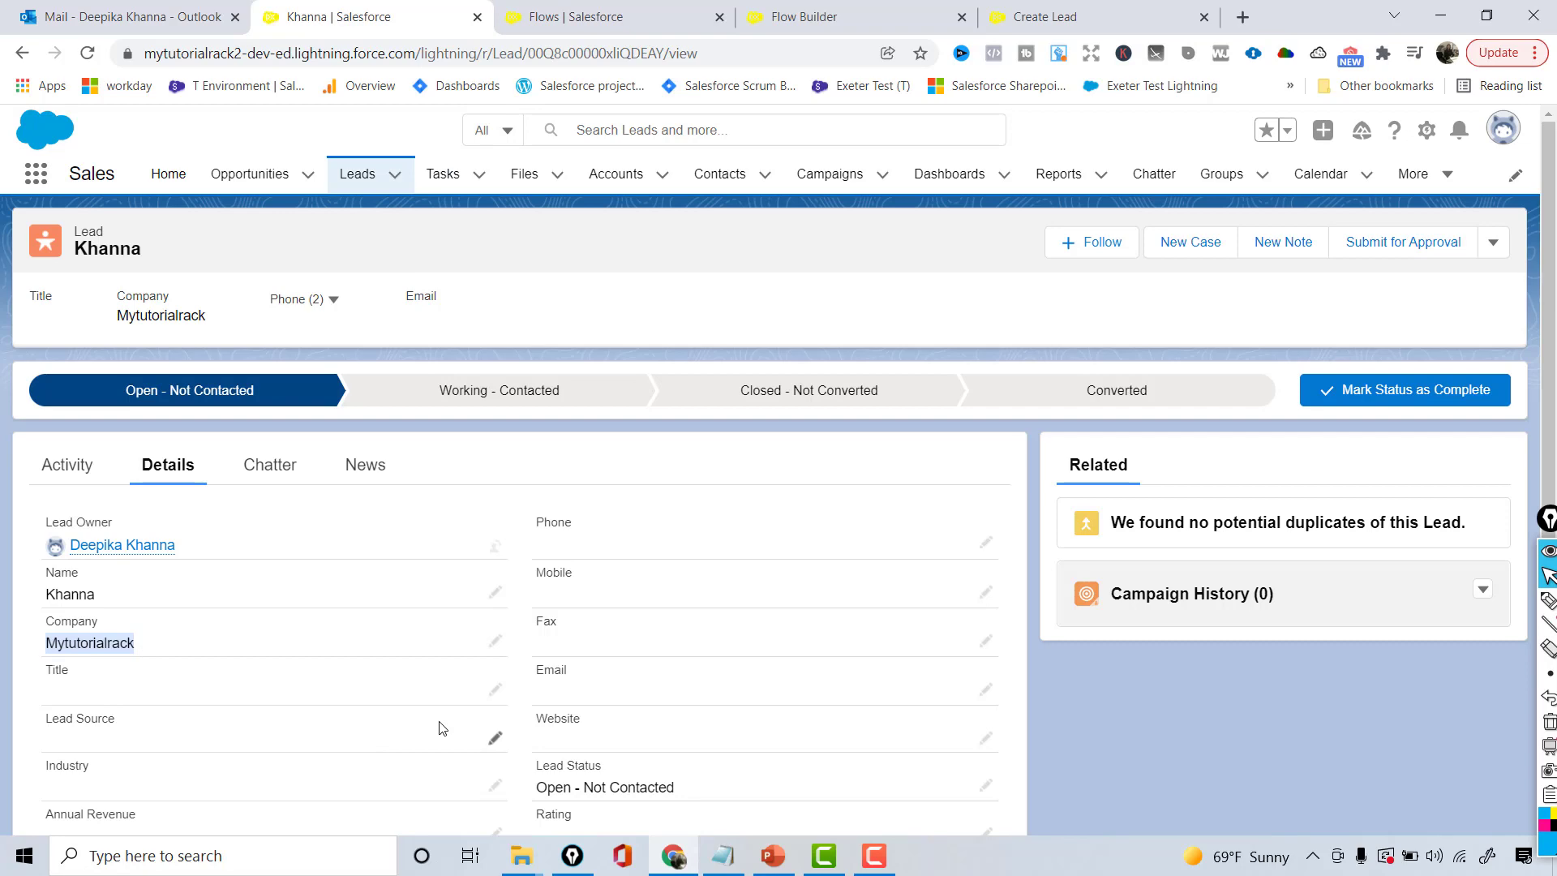
key("alt+Tab")
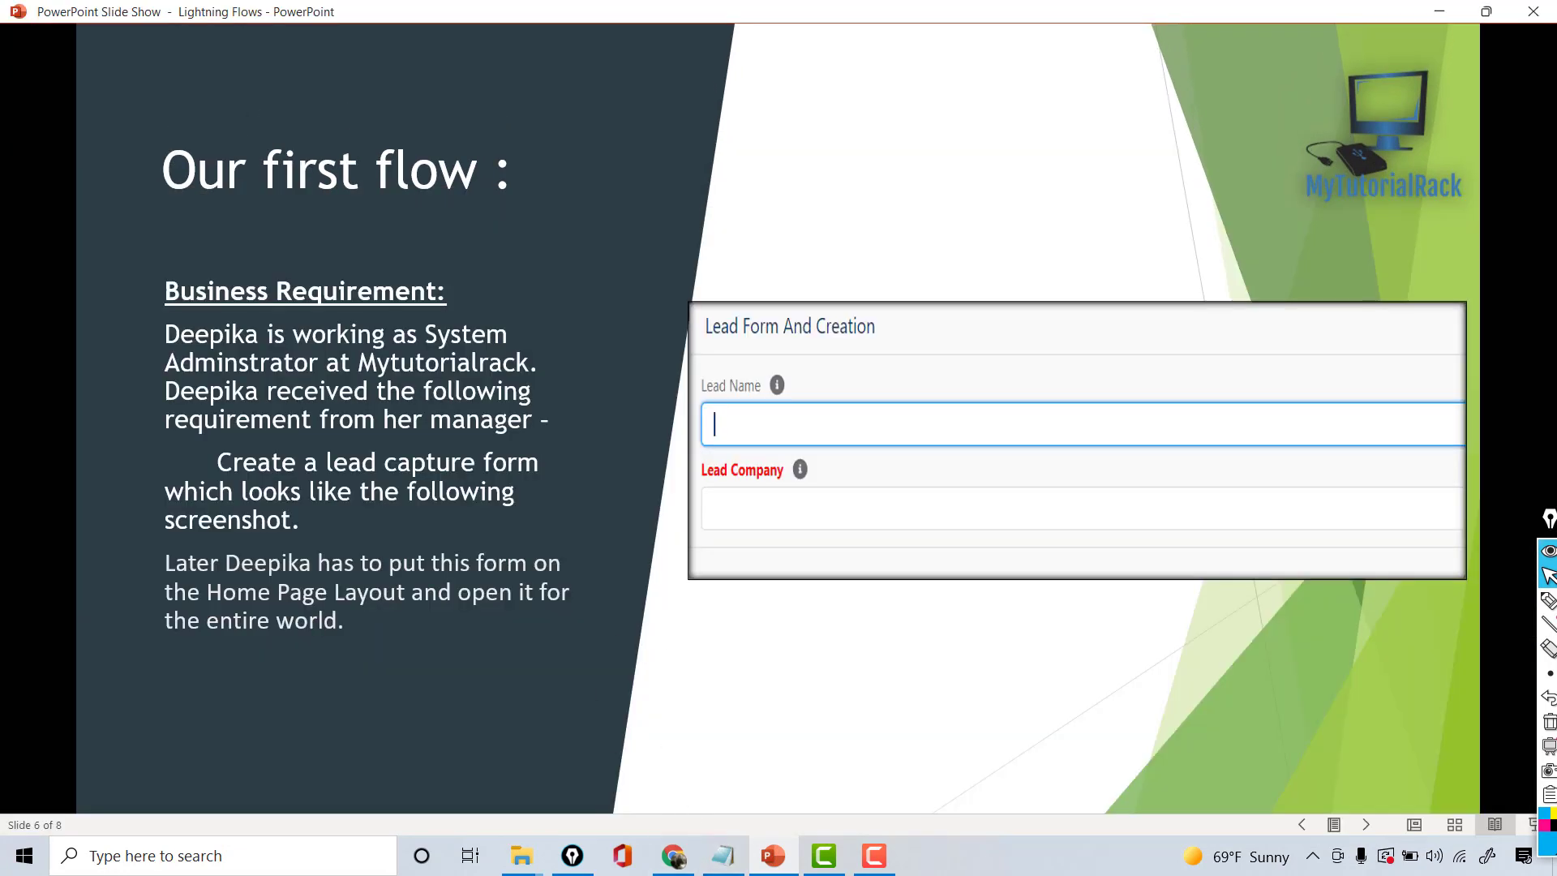
left_click(678, 861)
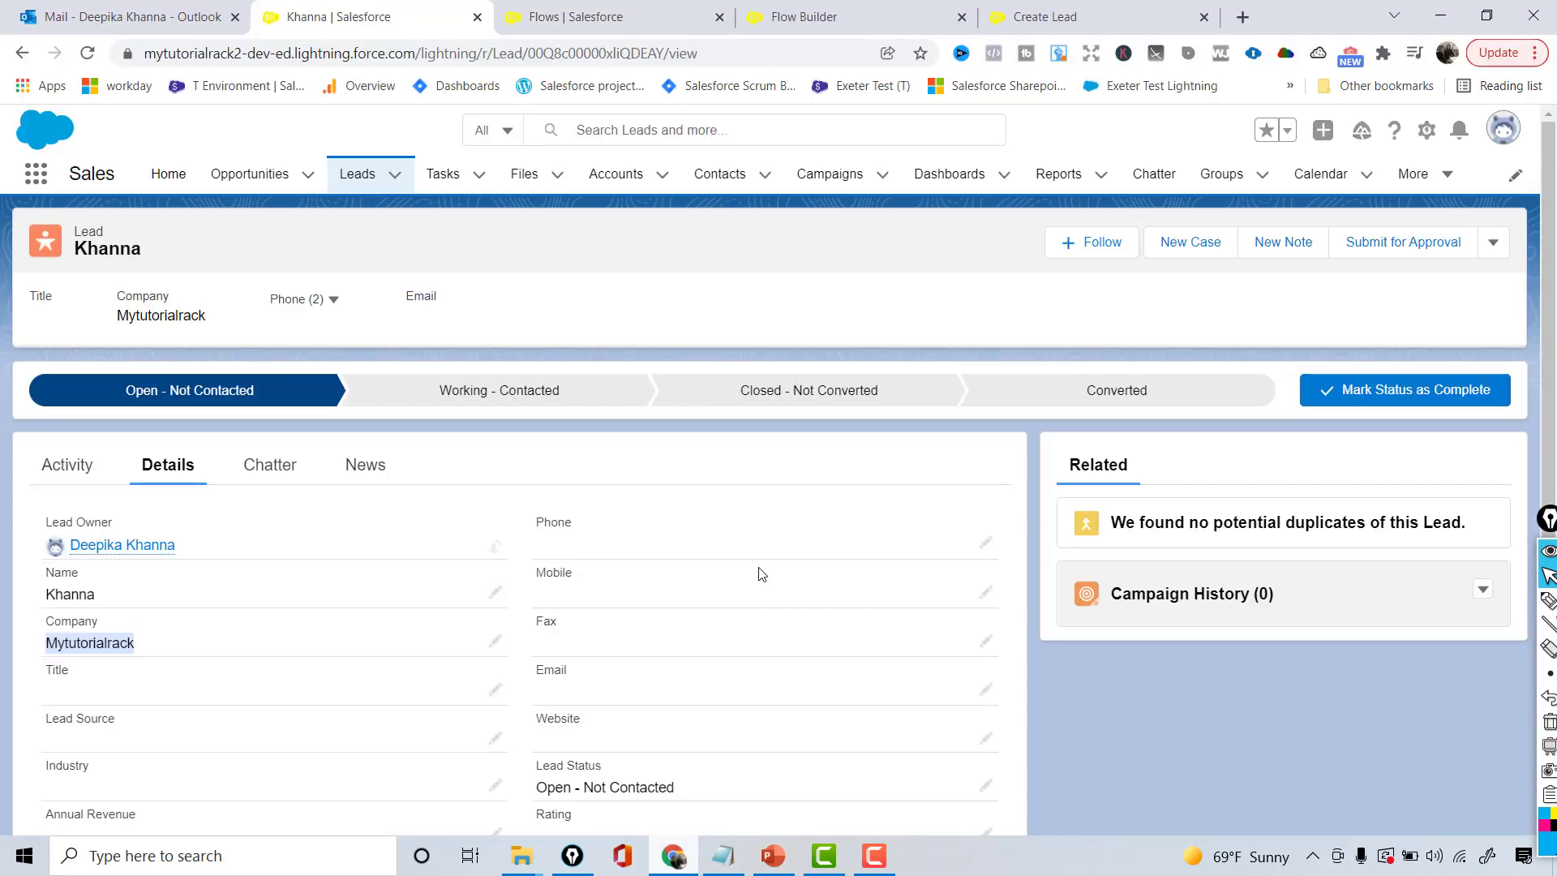
- Go to the Salesforce Home page and choose Edit Page from the Setup menu
left_click(1085, 8)
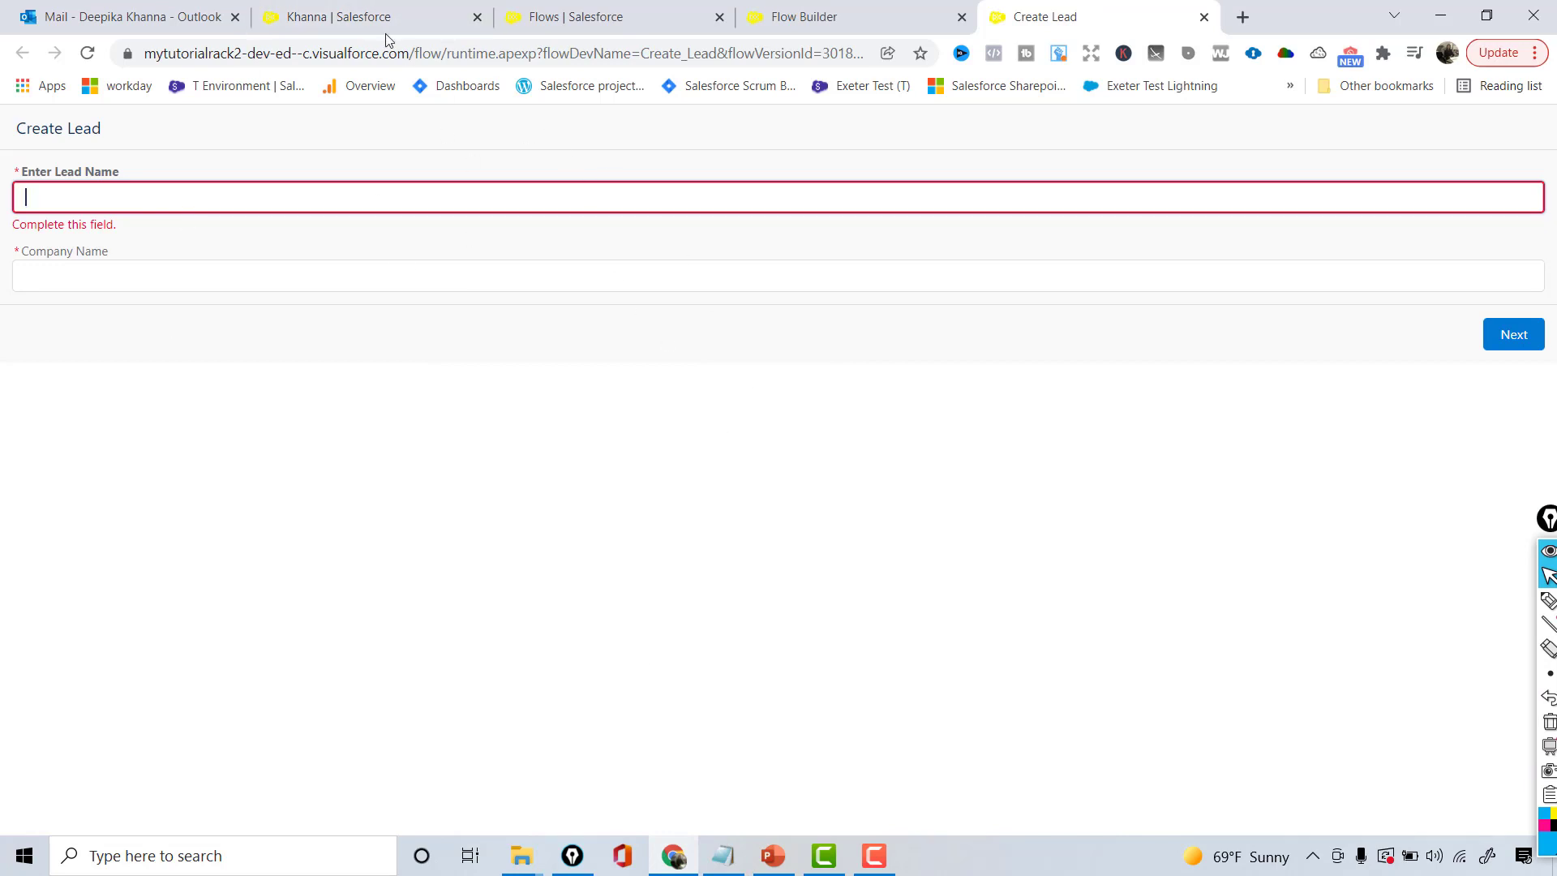
left_click(372, 11)
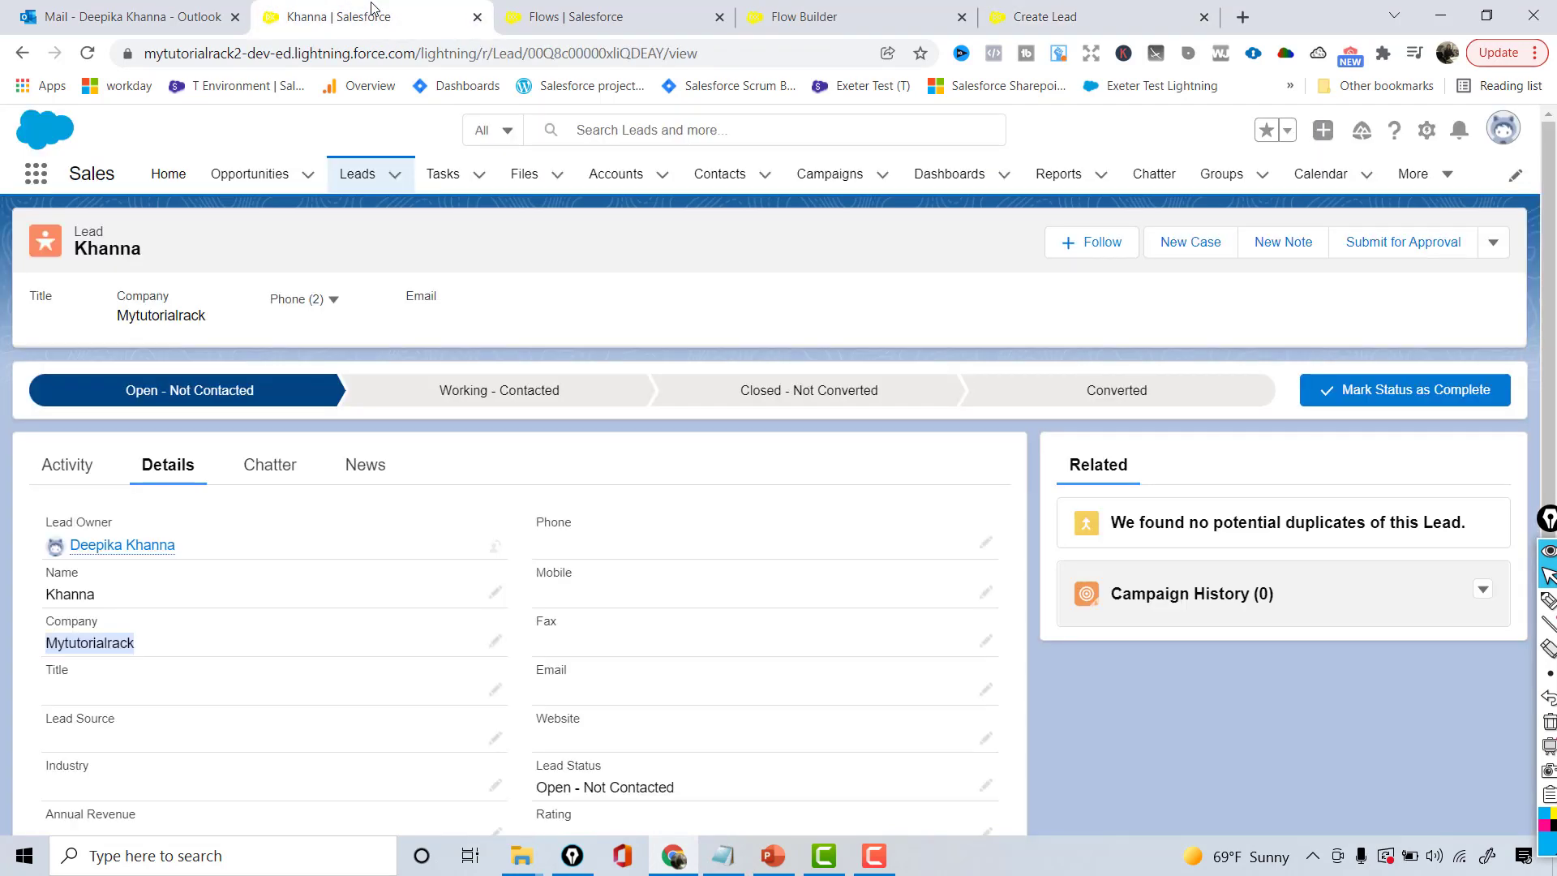
left_click(167, 175)
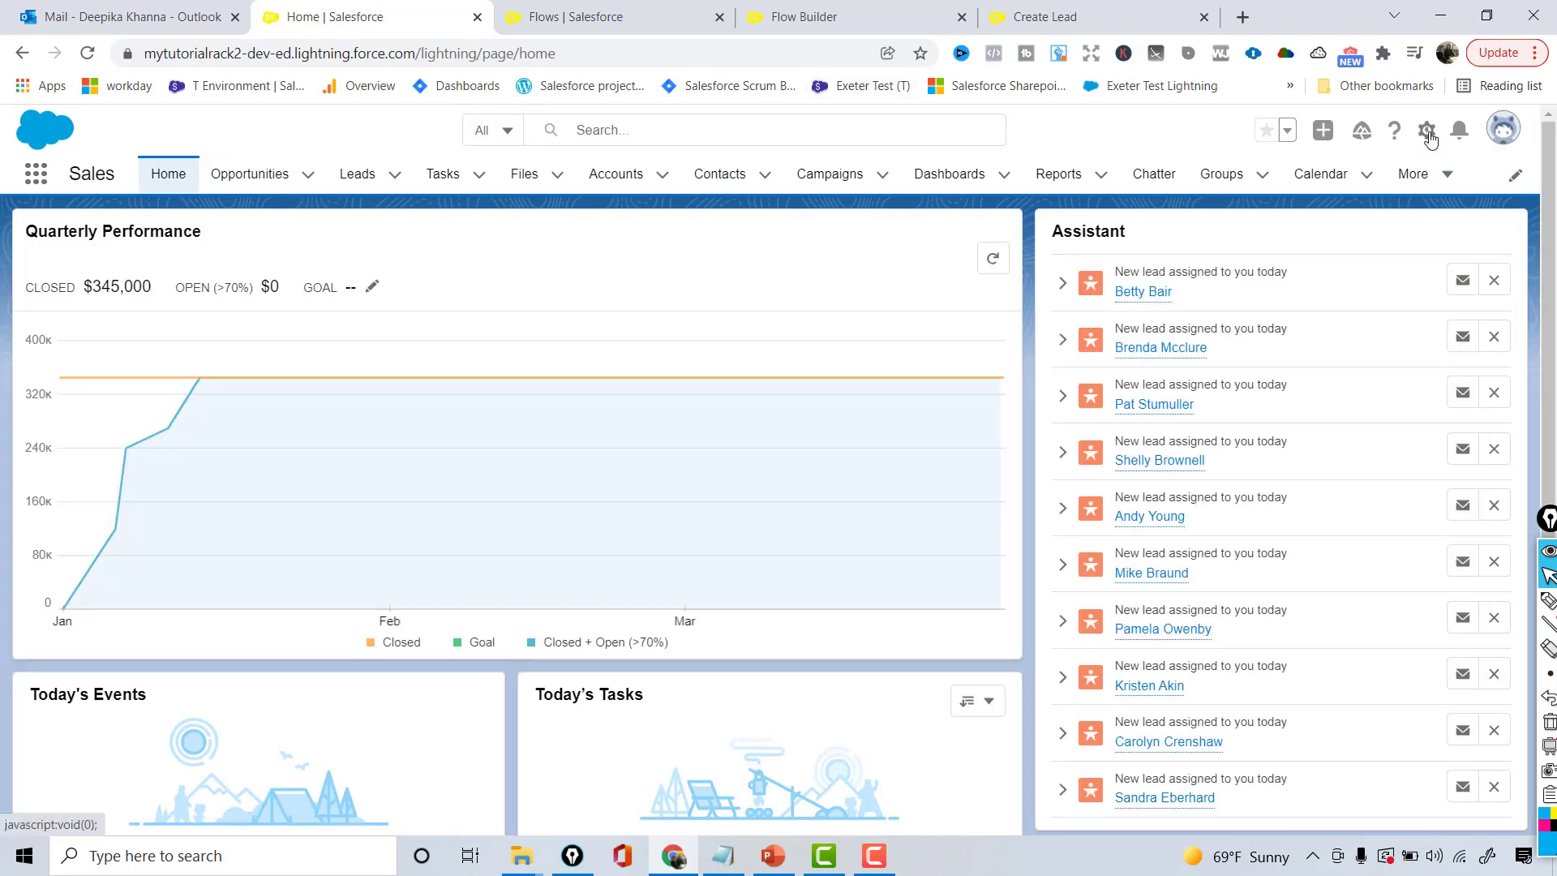
left_click(1427, 133)
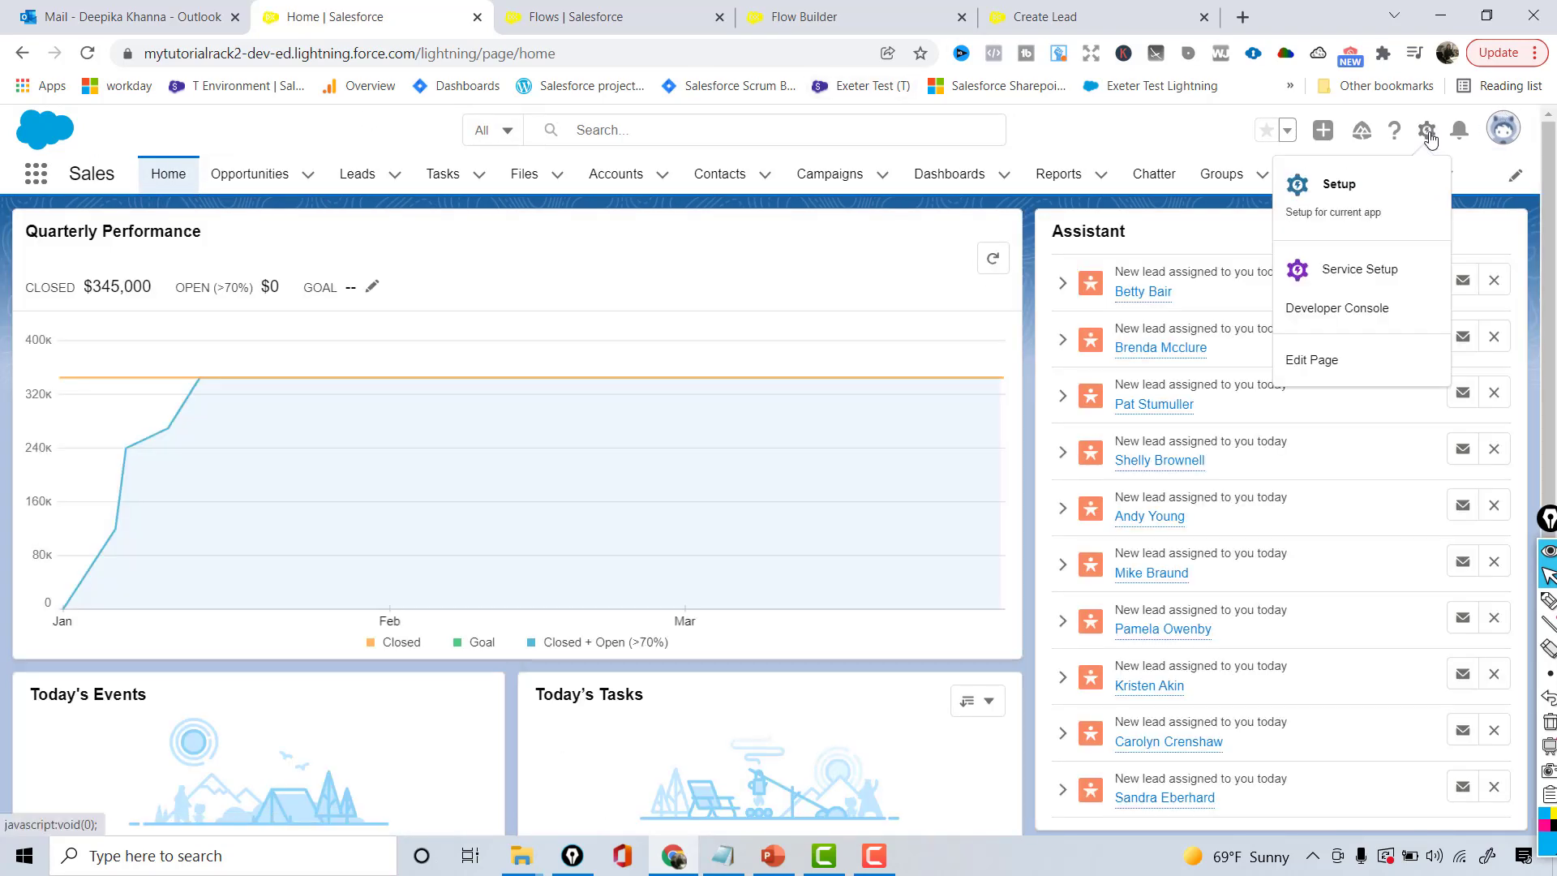
left_click(1320, 369)
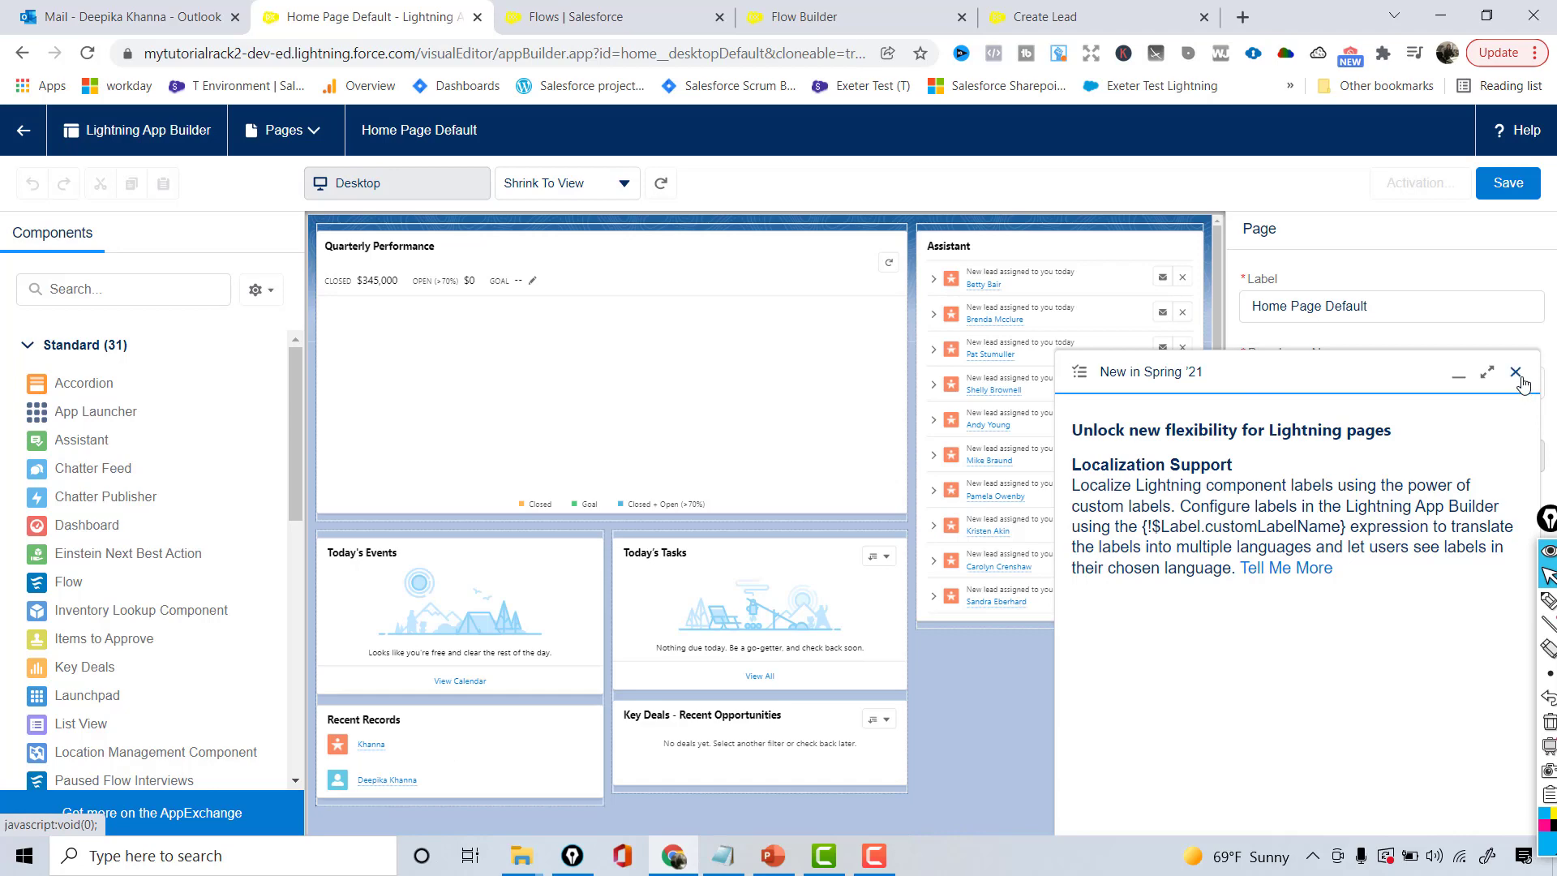
- Place a Flow component above the Assistant on the Home page, browse its flow list, then return to the Create Lead form
left_click(1489, 369)
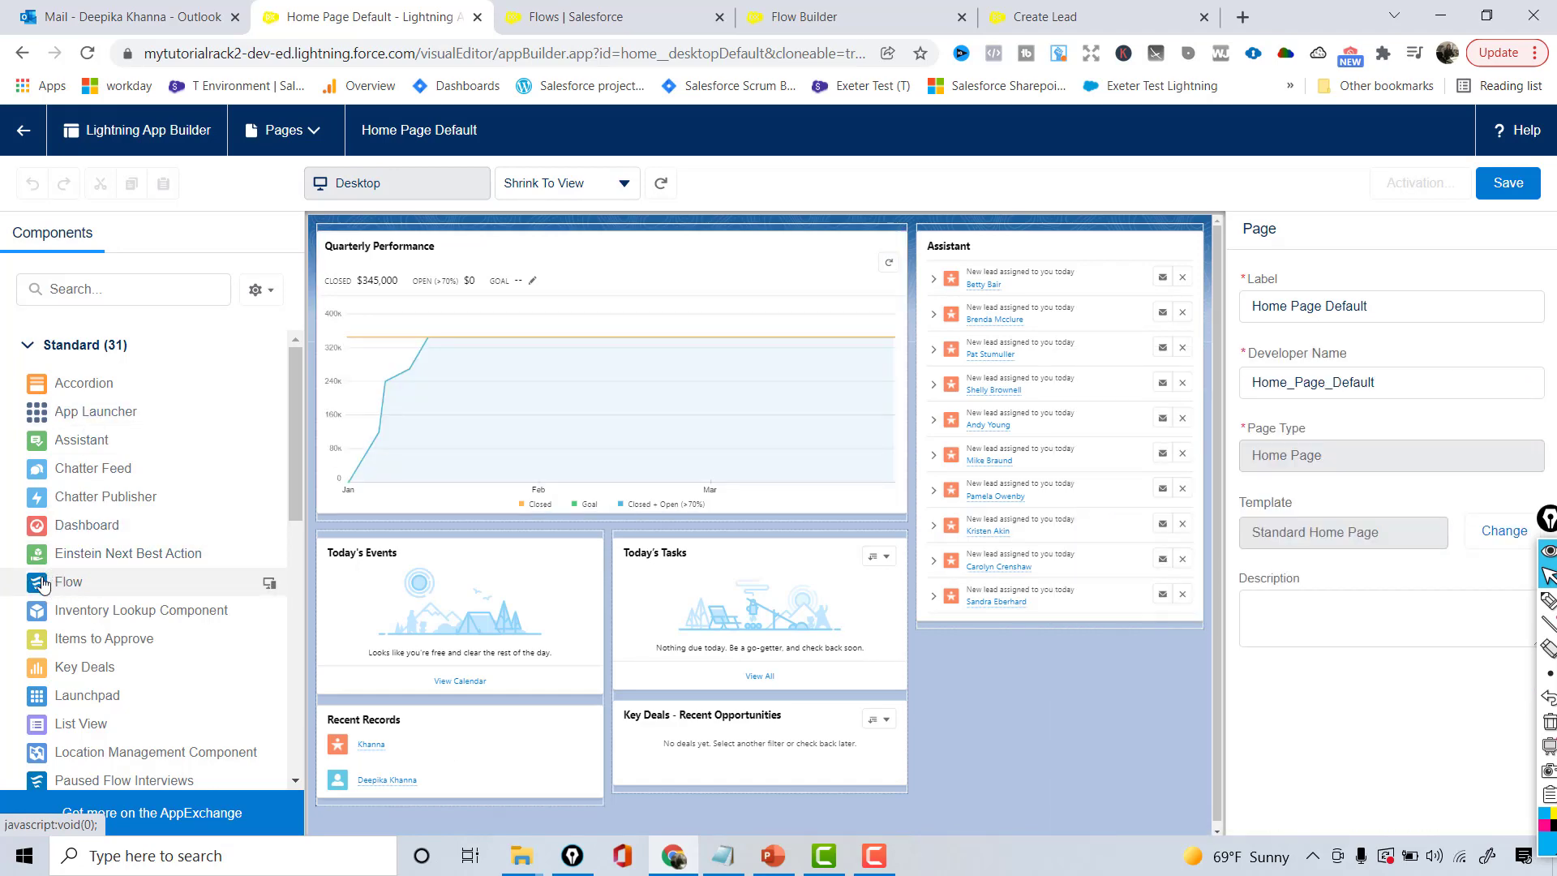
left_click_drag(42, 583, 1005, 239)
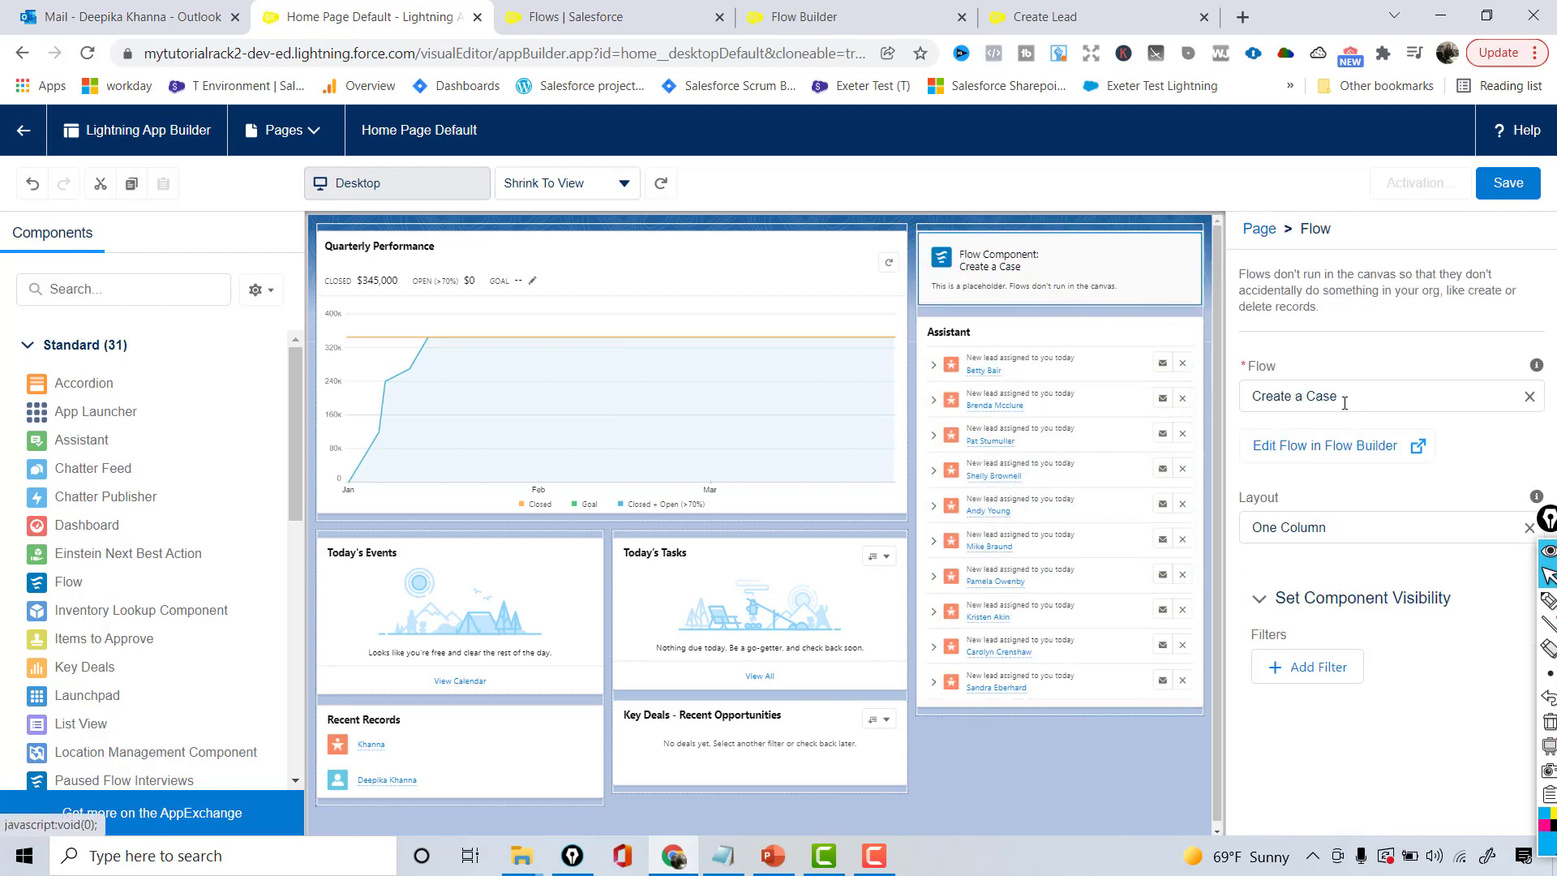
left_click(1282, 397)
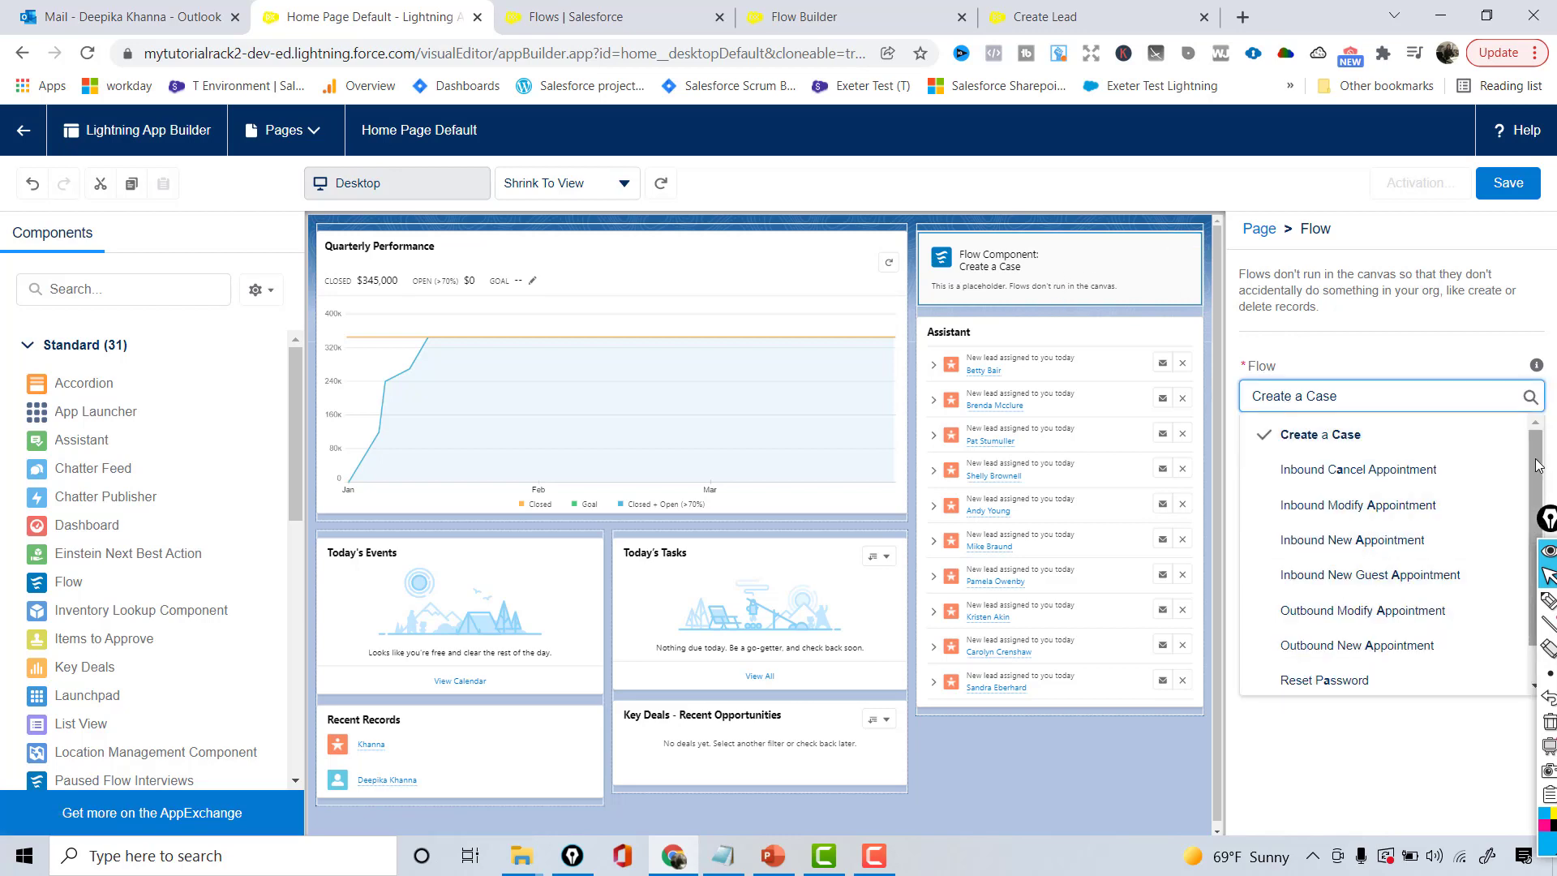
left_click_drag(1536, 487, 1536, 523)
scroll(1535, 531, "up", 1)
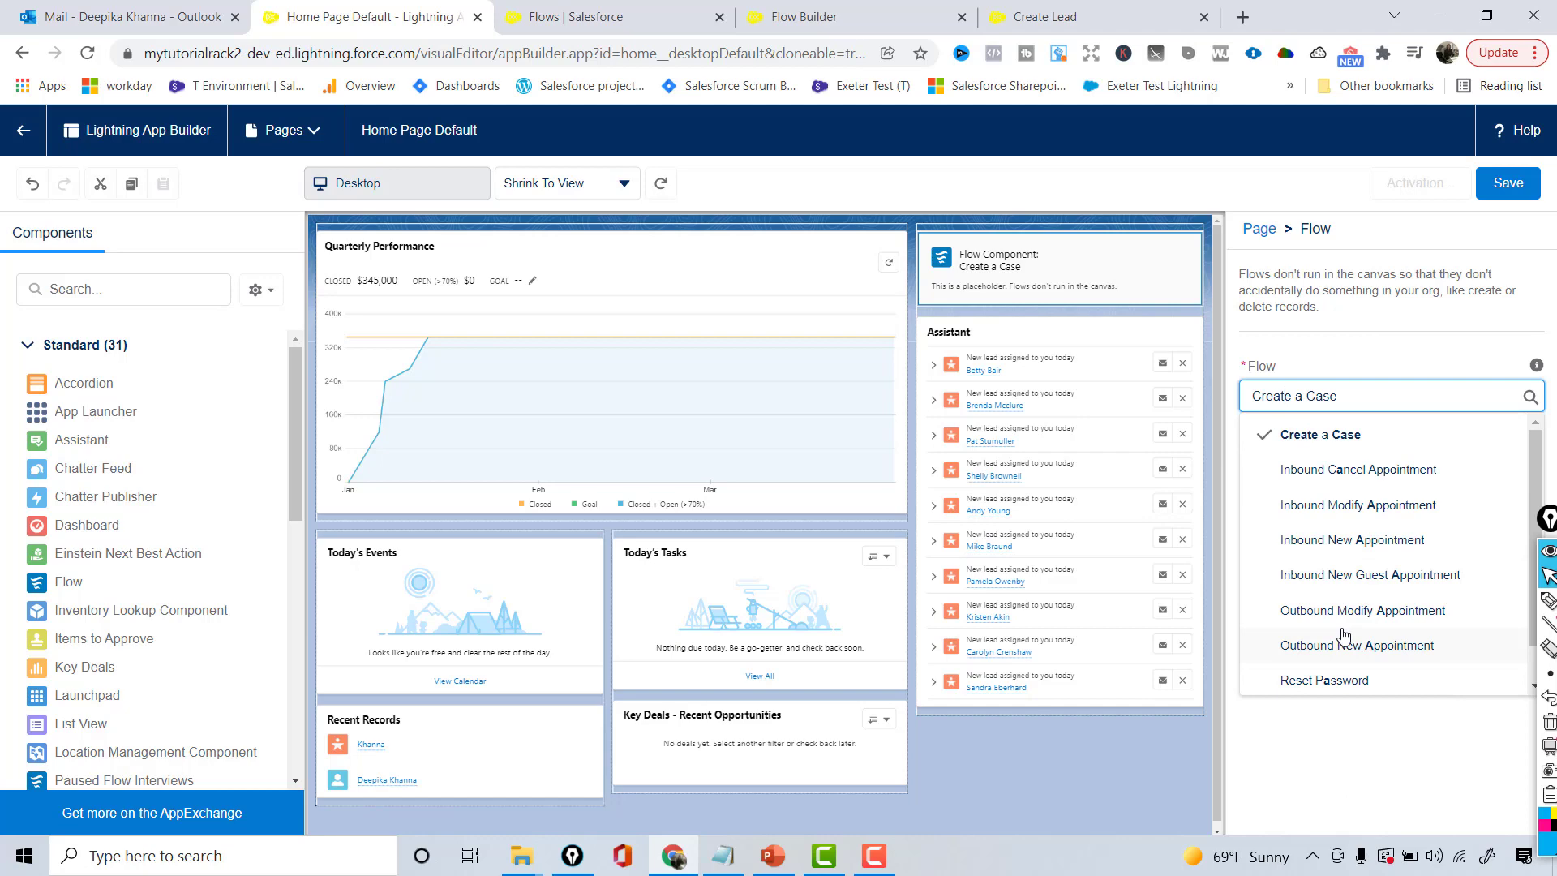
left_click(1070, 16)
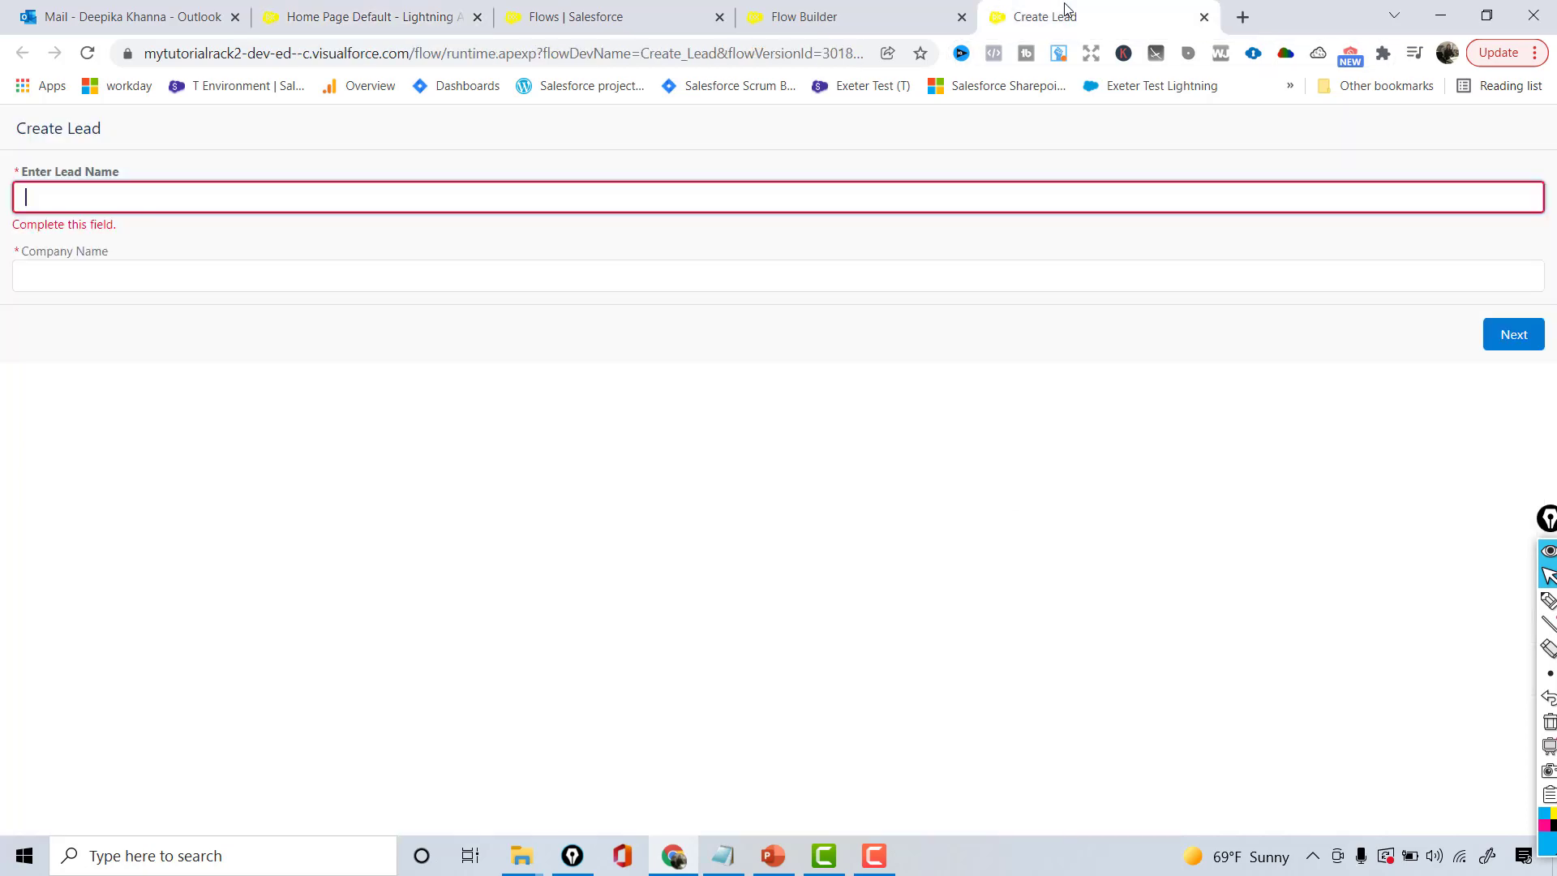
- Close the Create Lead form preview and activate version 1 of the flow
left_click(913, 8)
left_click(1204, 16)
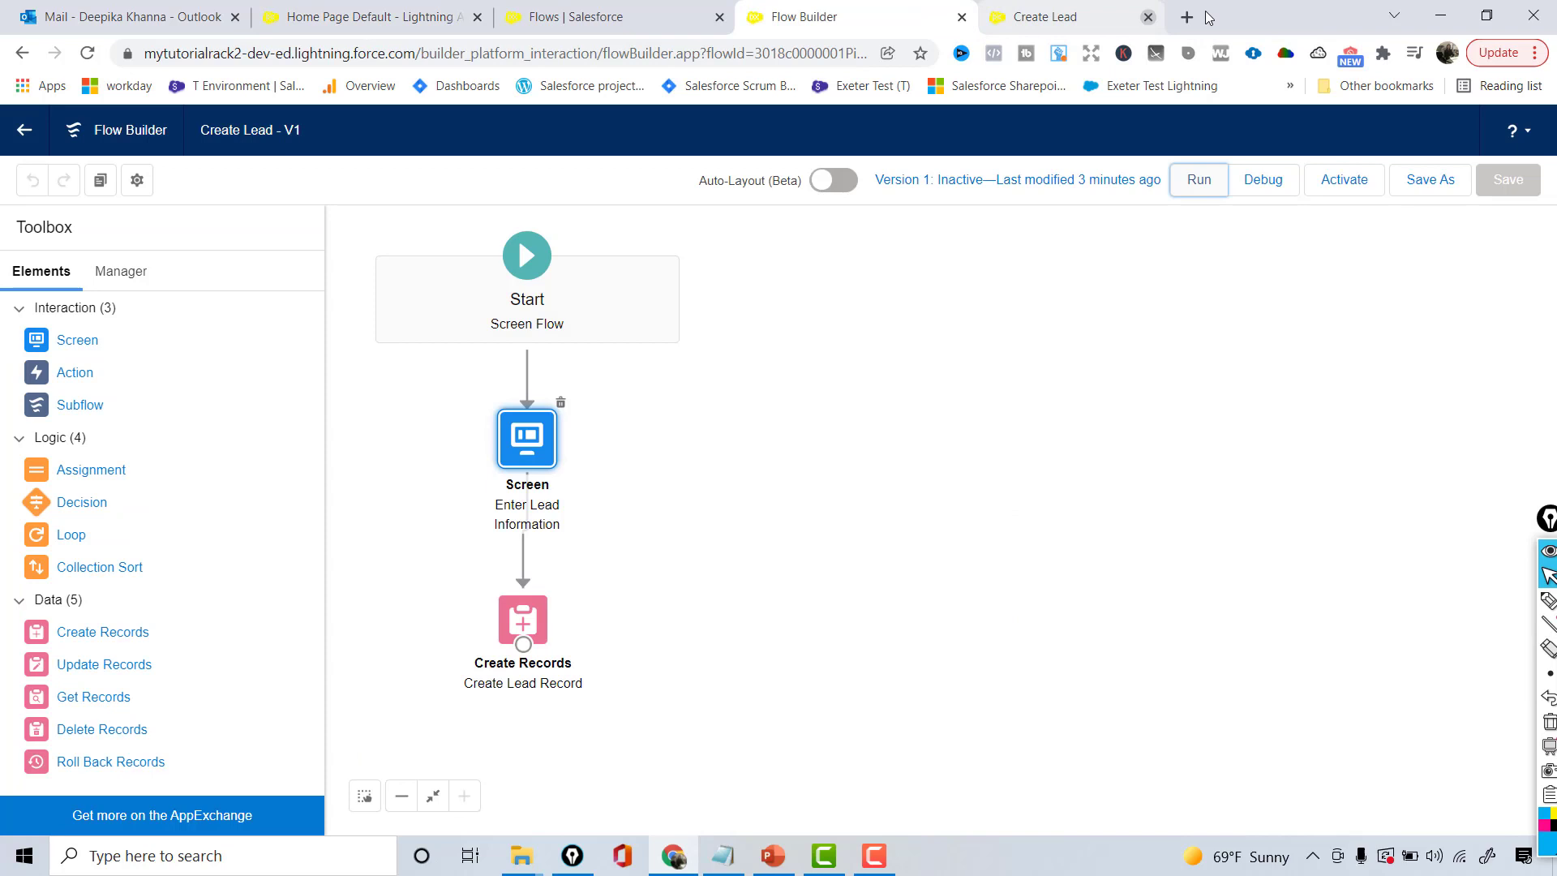
left_click(1343, 180)
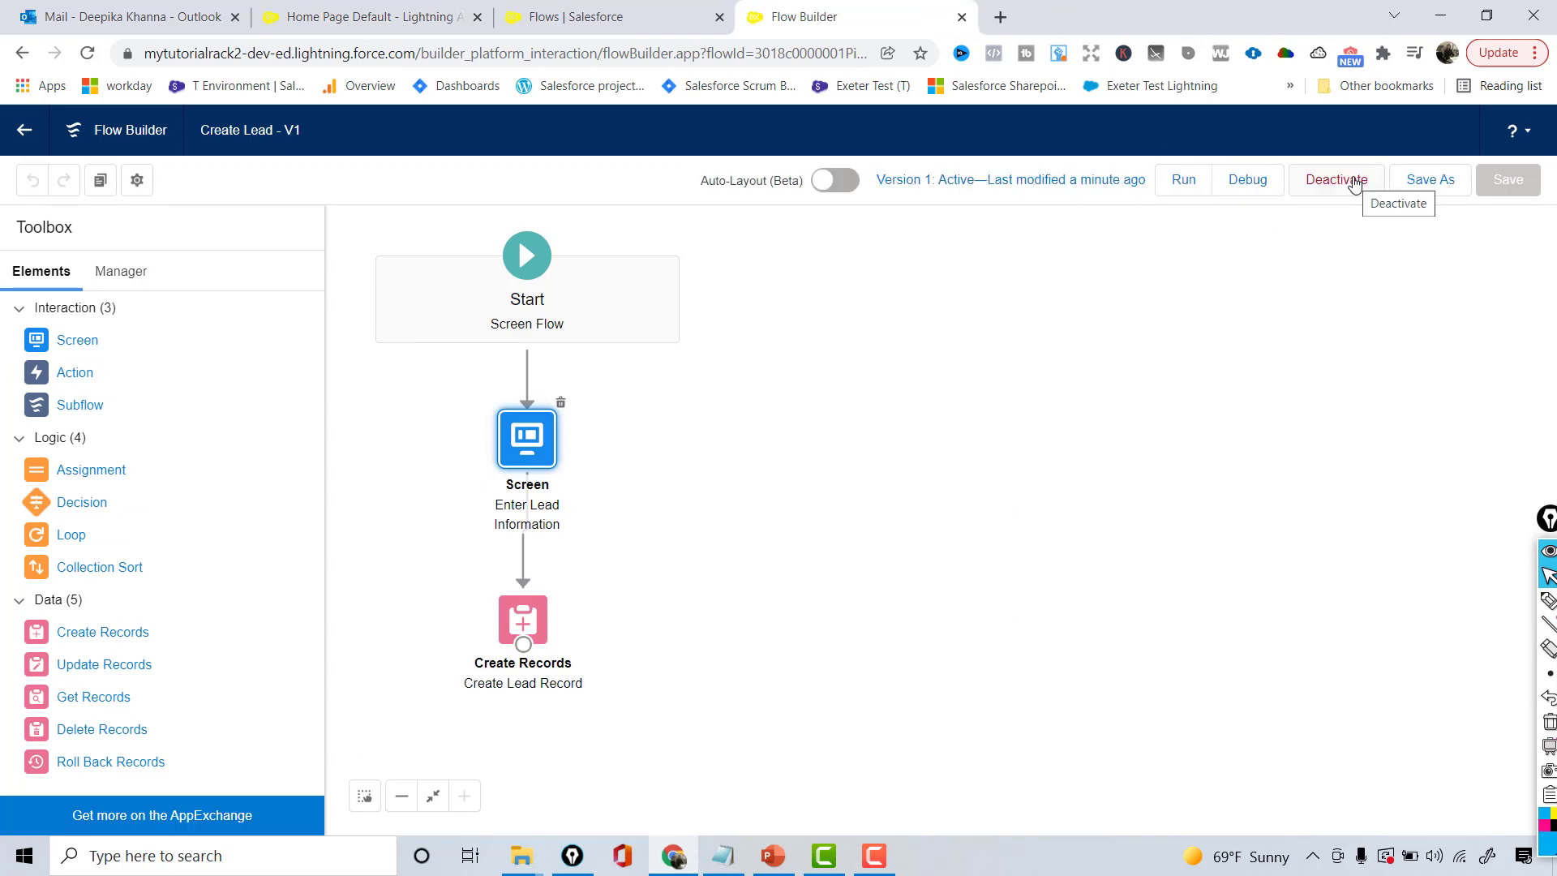
- Go back through the Flows list to the Home Page Default editor
left_click(631, 10)
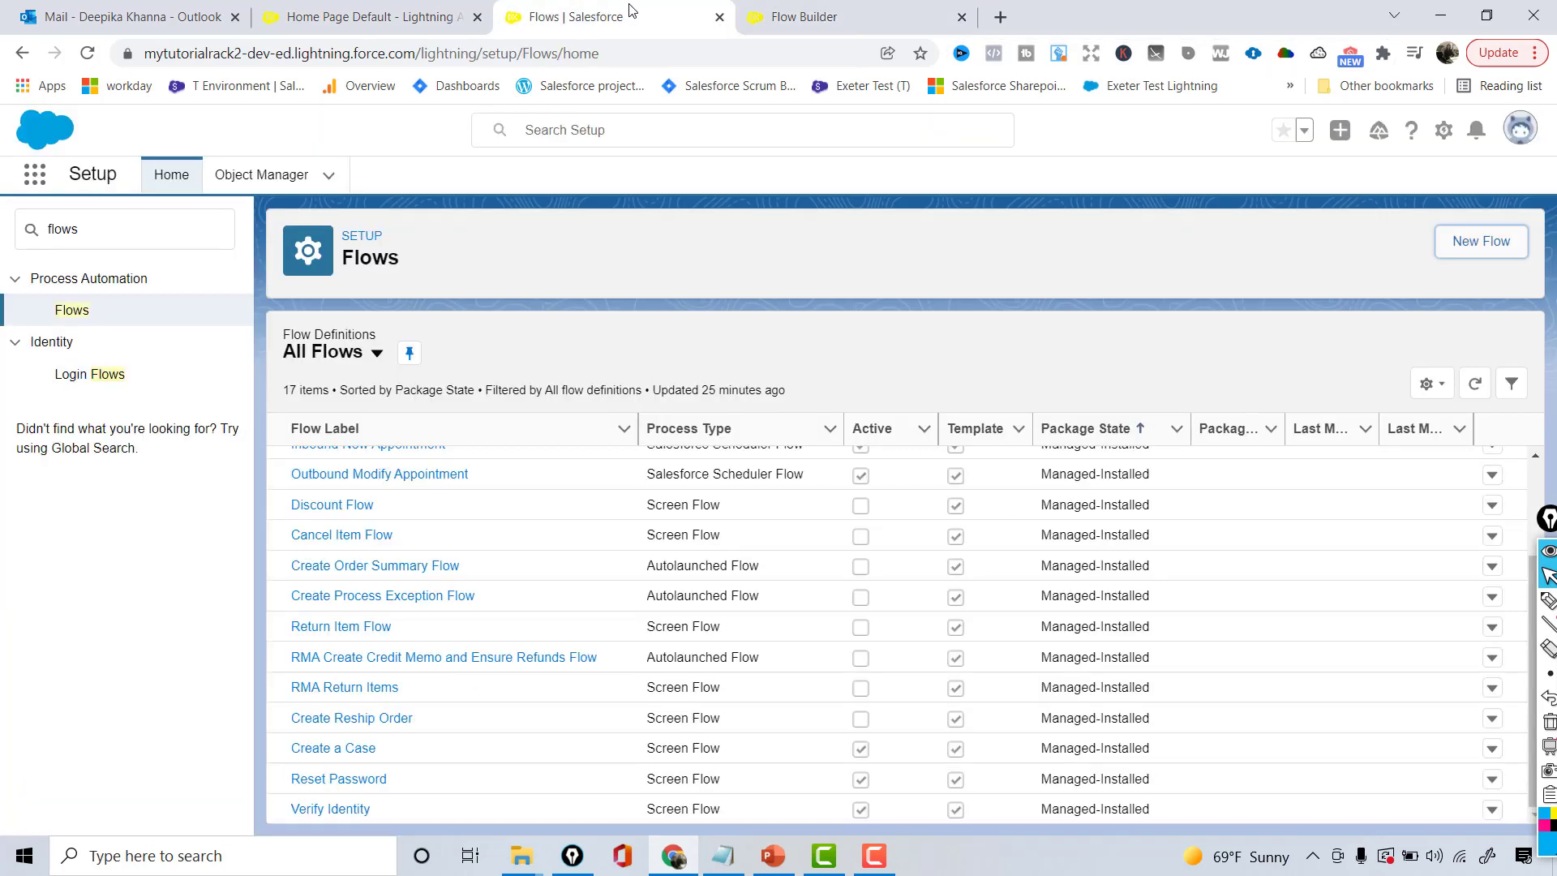
left_click(261, 10)
left_click(826, 54)
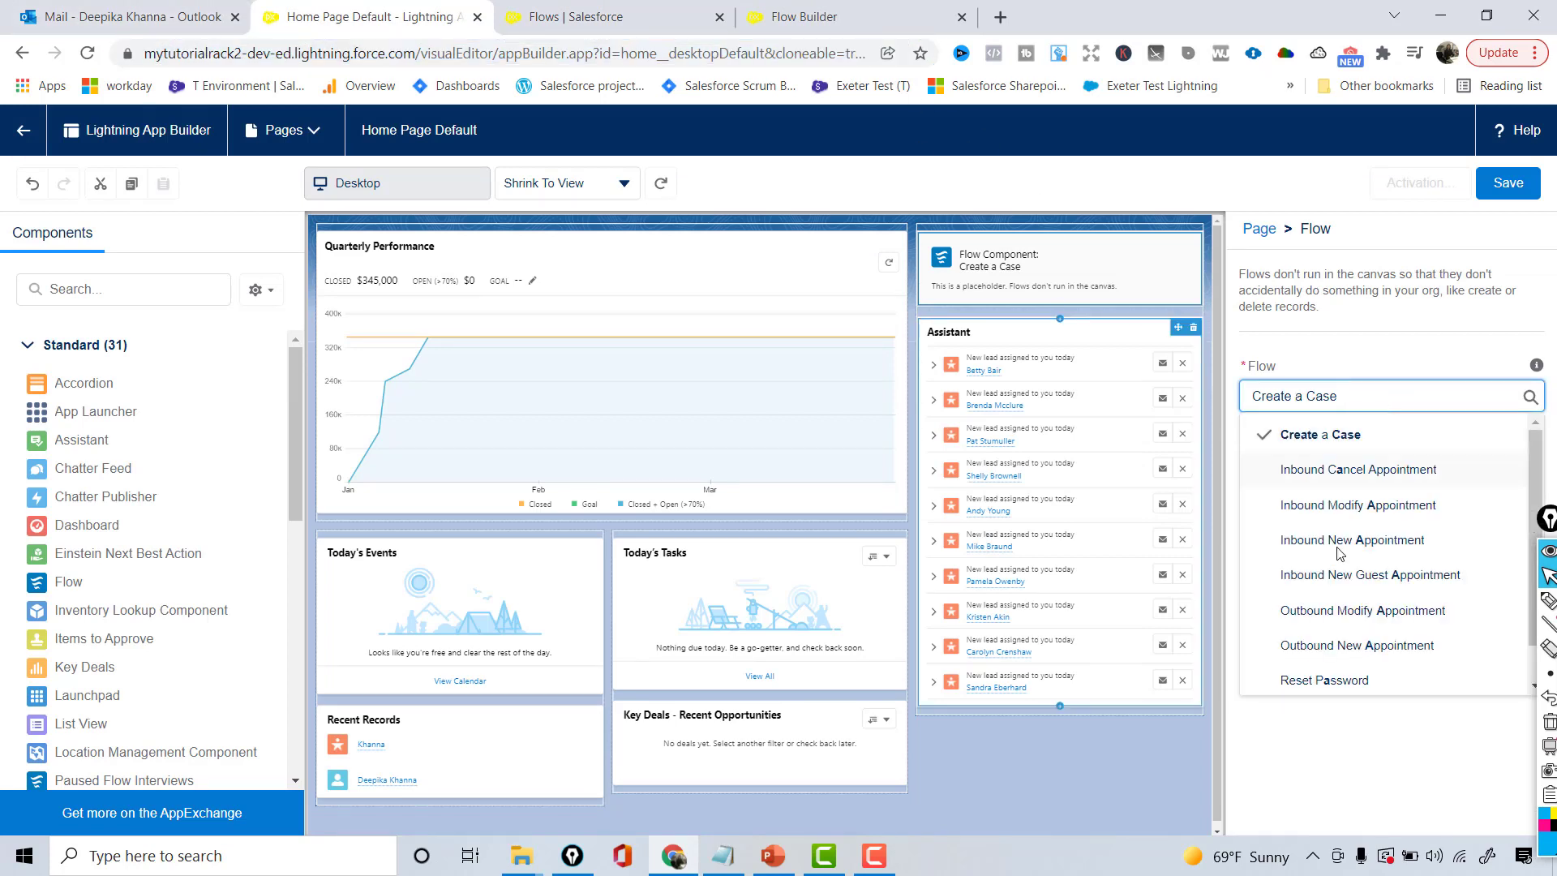
- Reload the Lightning App Builder page, discarding unsaved changes, to refresh the flow list
scroll(1546, 469, "down", 1)
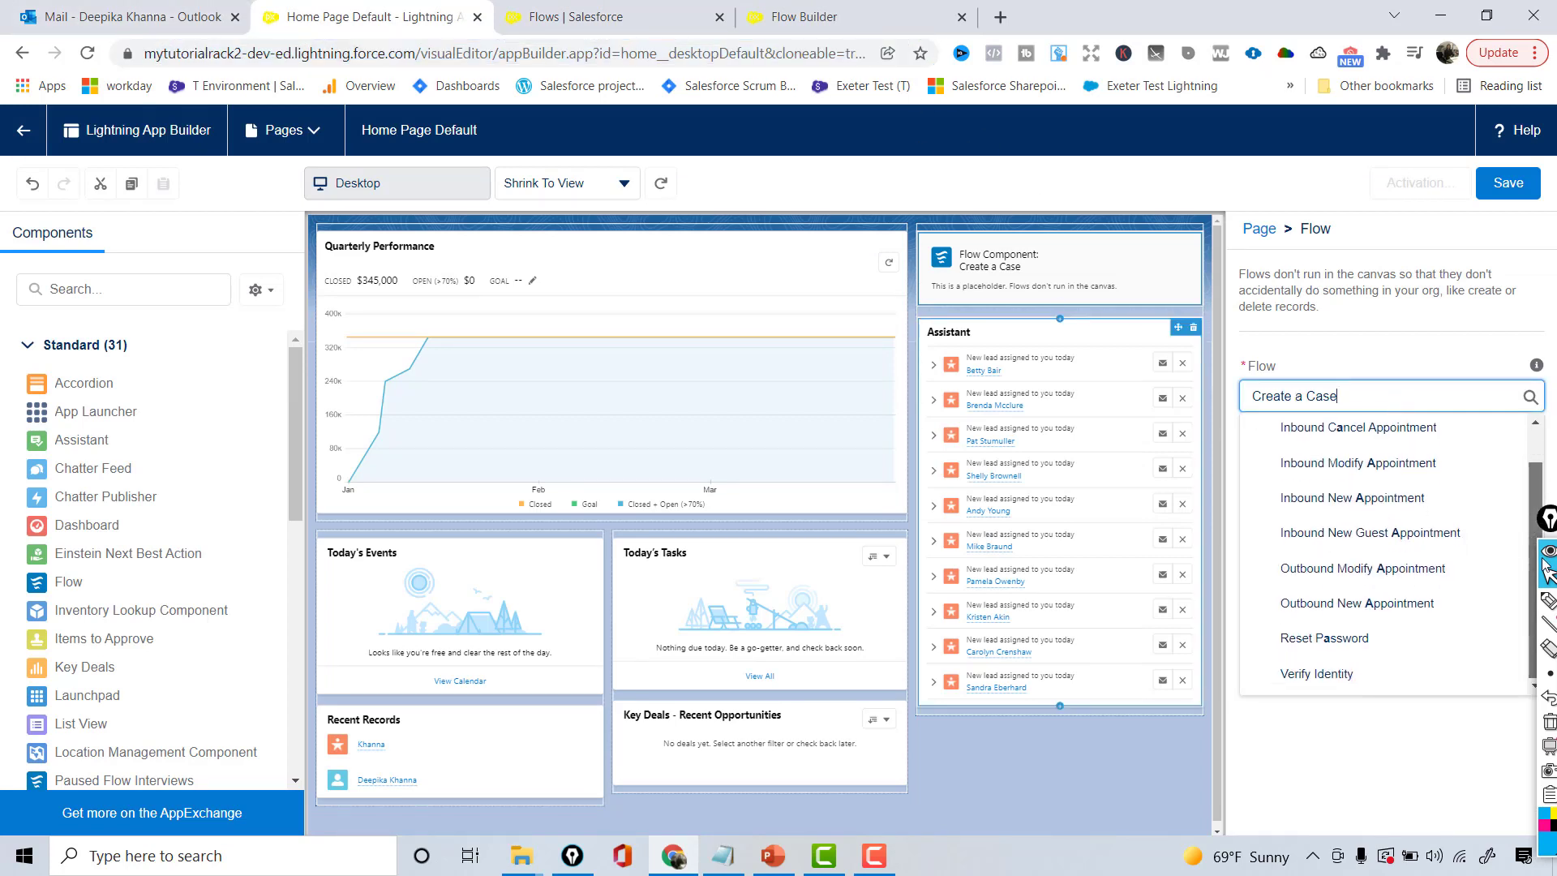
left_click(827, 51)
key("Return")
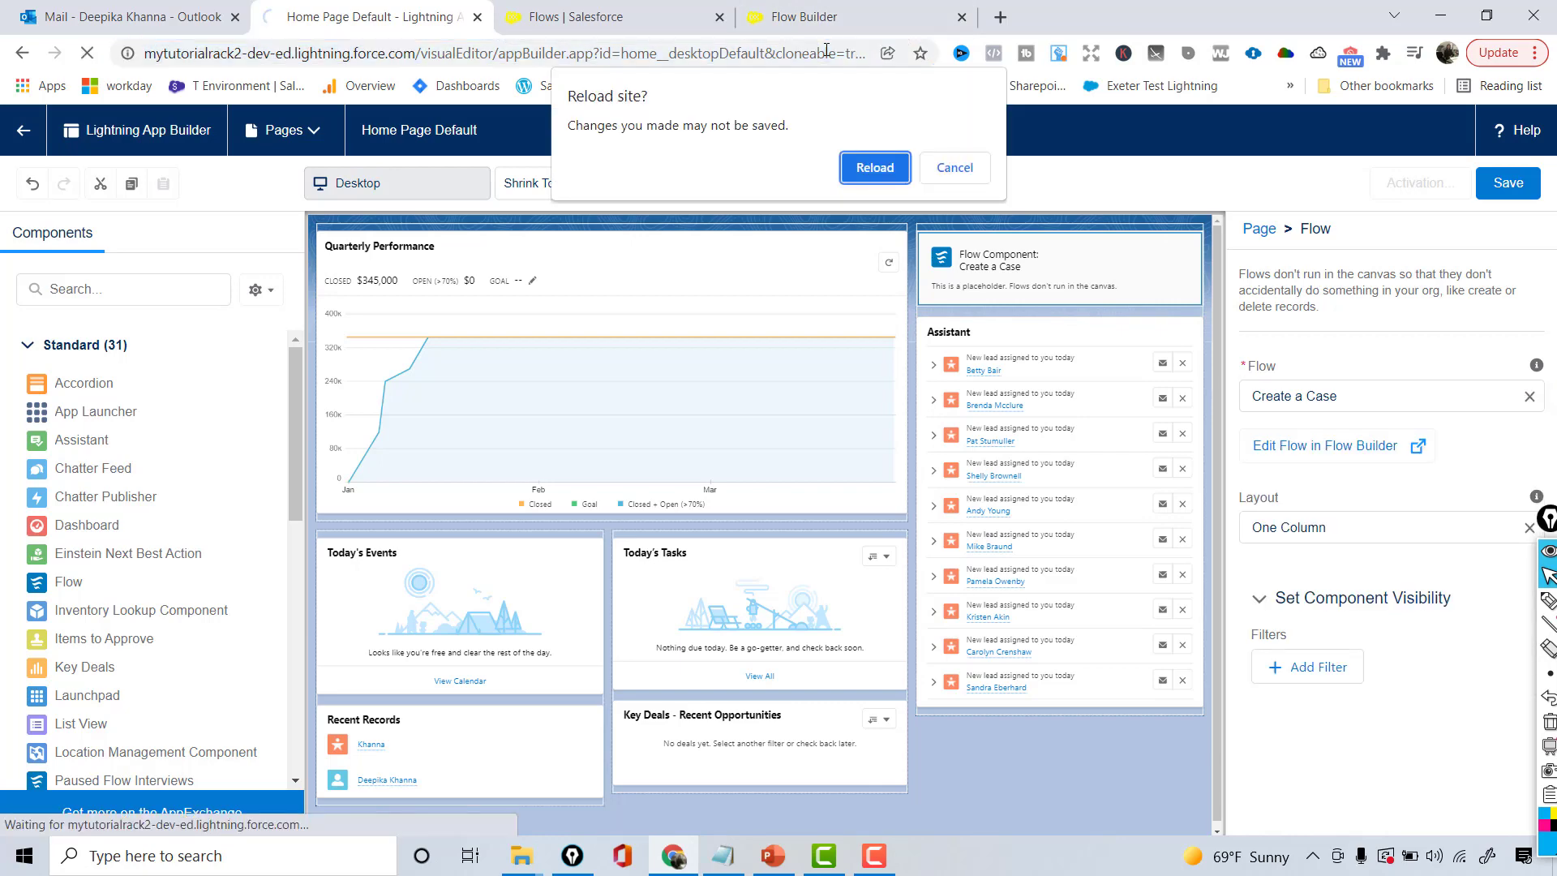
left_click(871, 178)
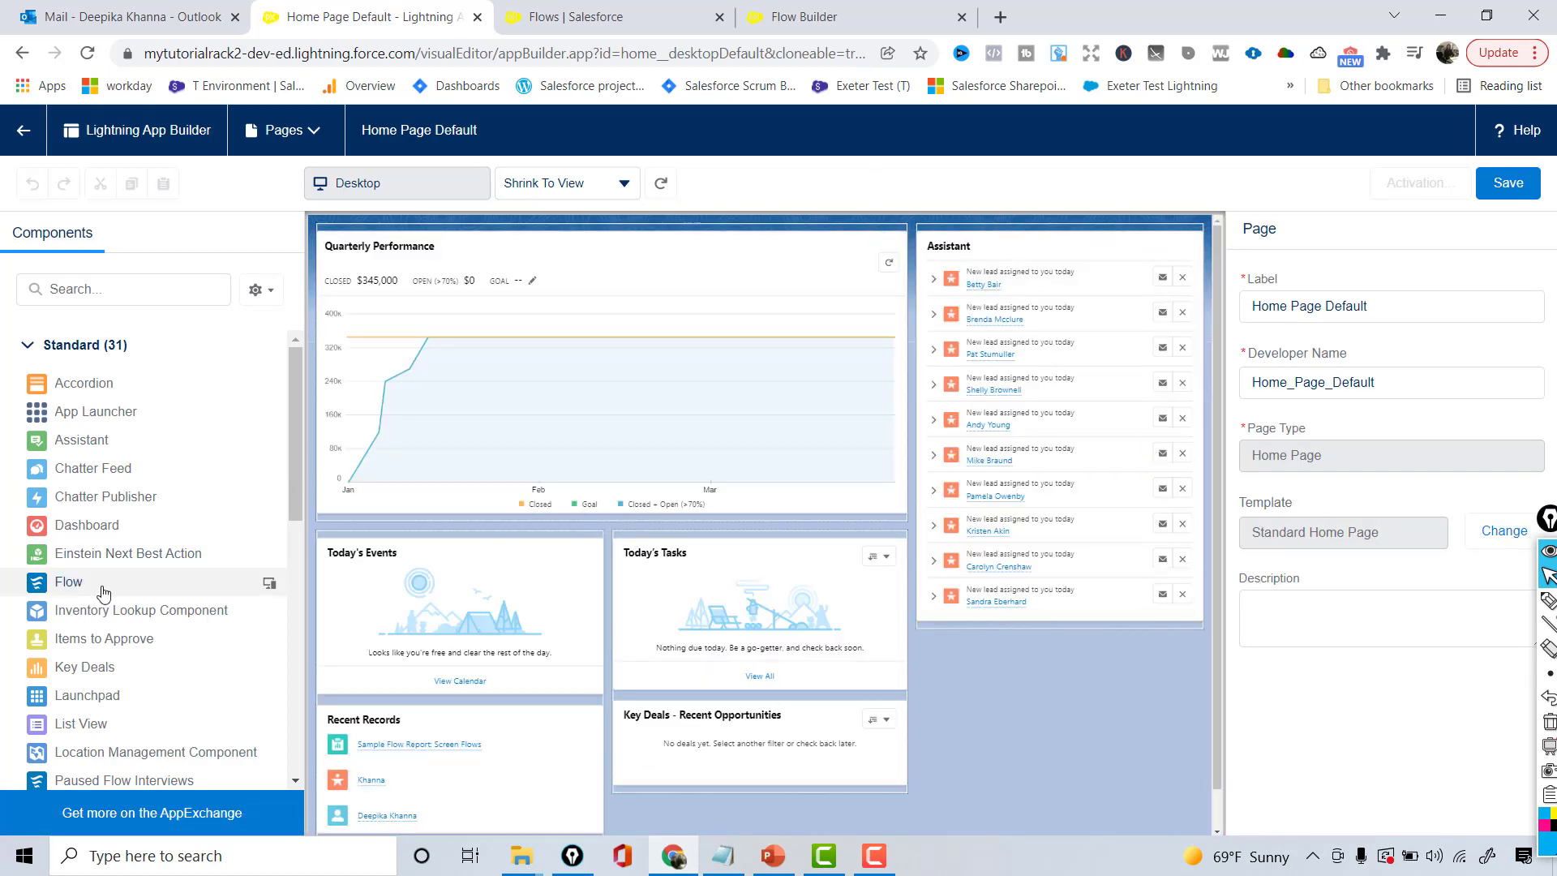
- Add a Flow component running Create Lead above the Assistant and save the Home page
left_click_drag(39, 586, 935, 253)
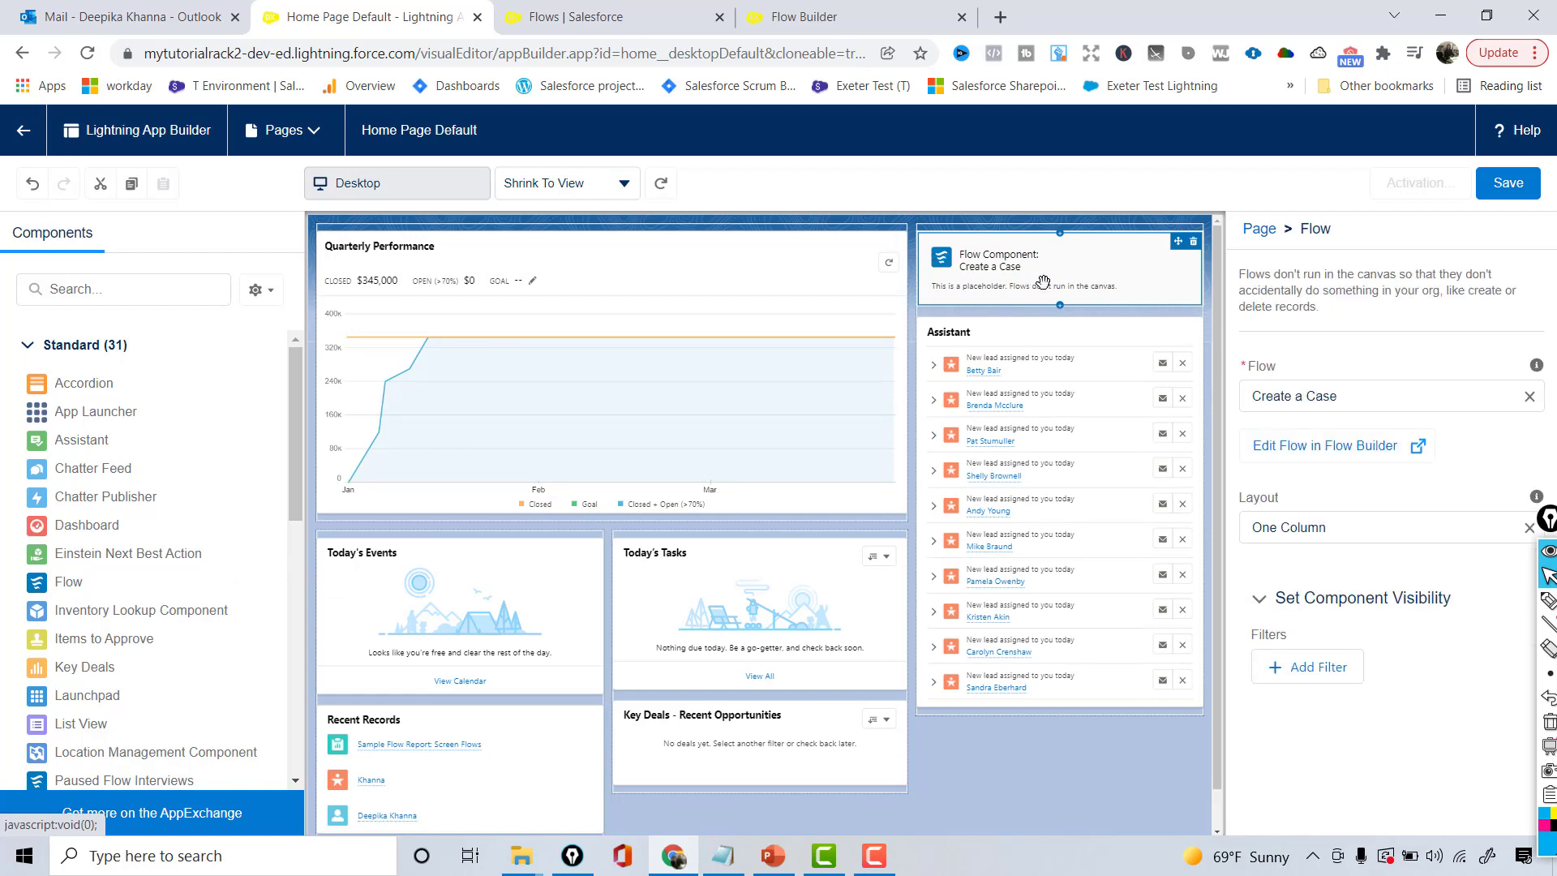
left_click(1381, 407)
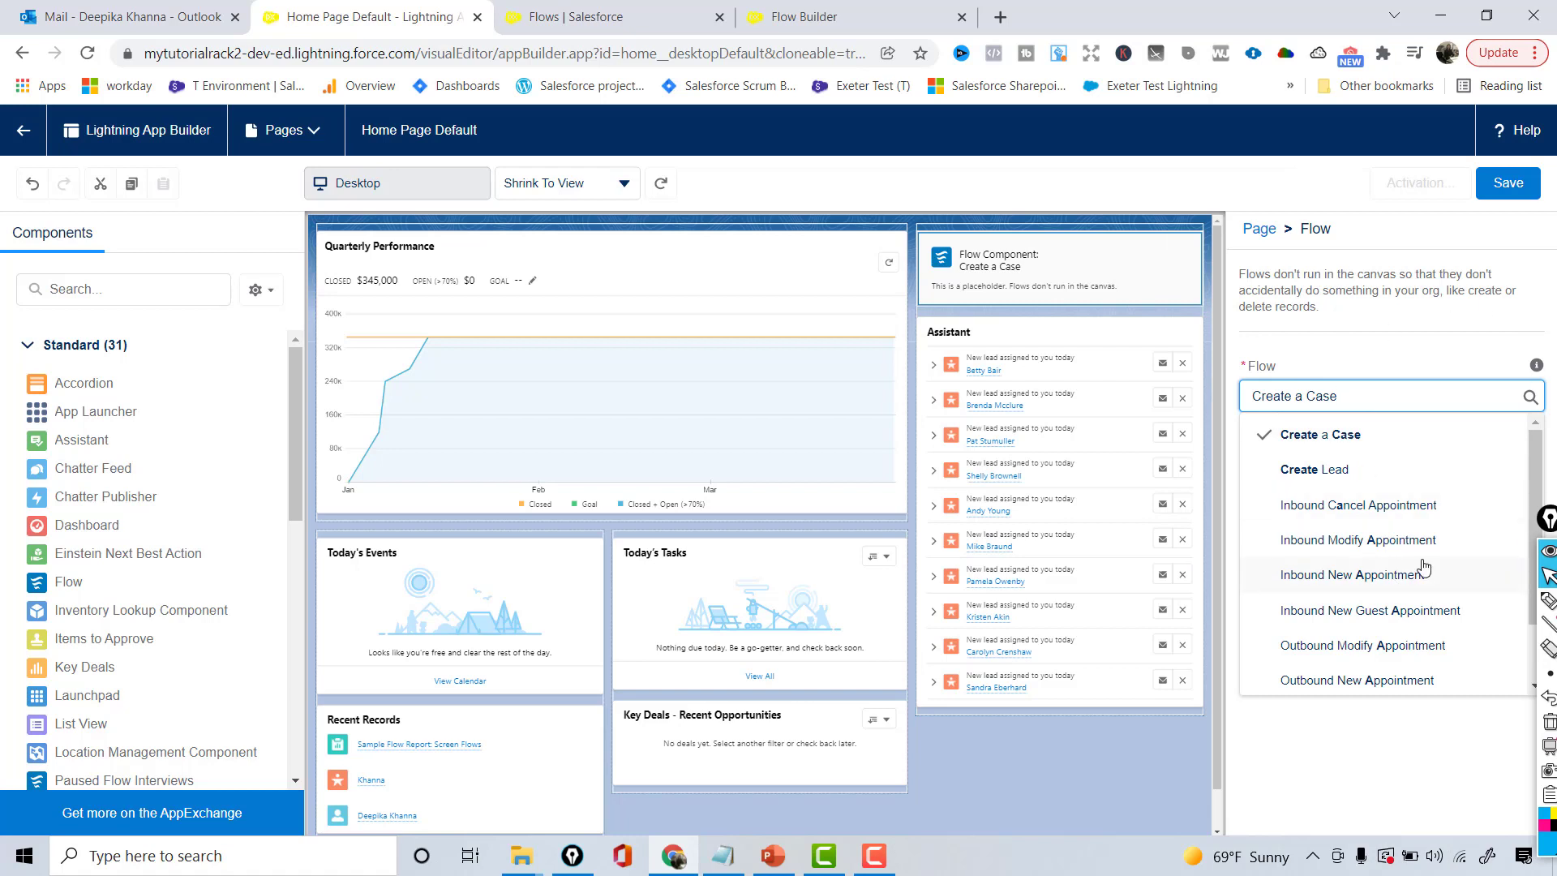
left_click(1312, 471)
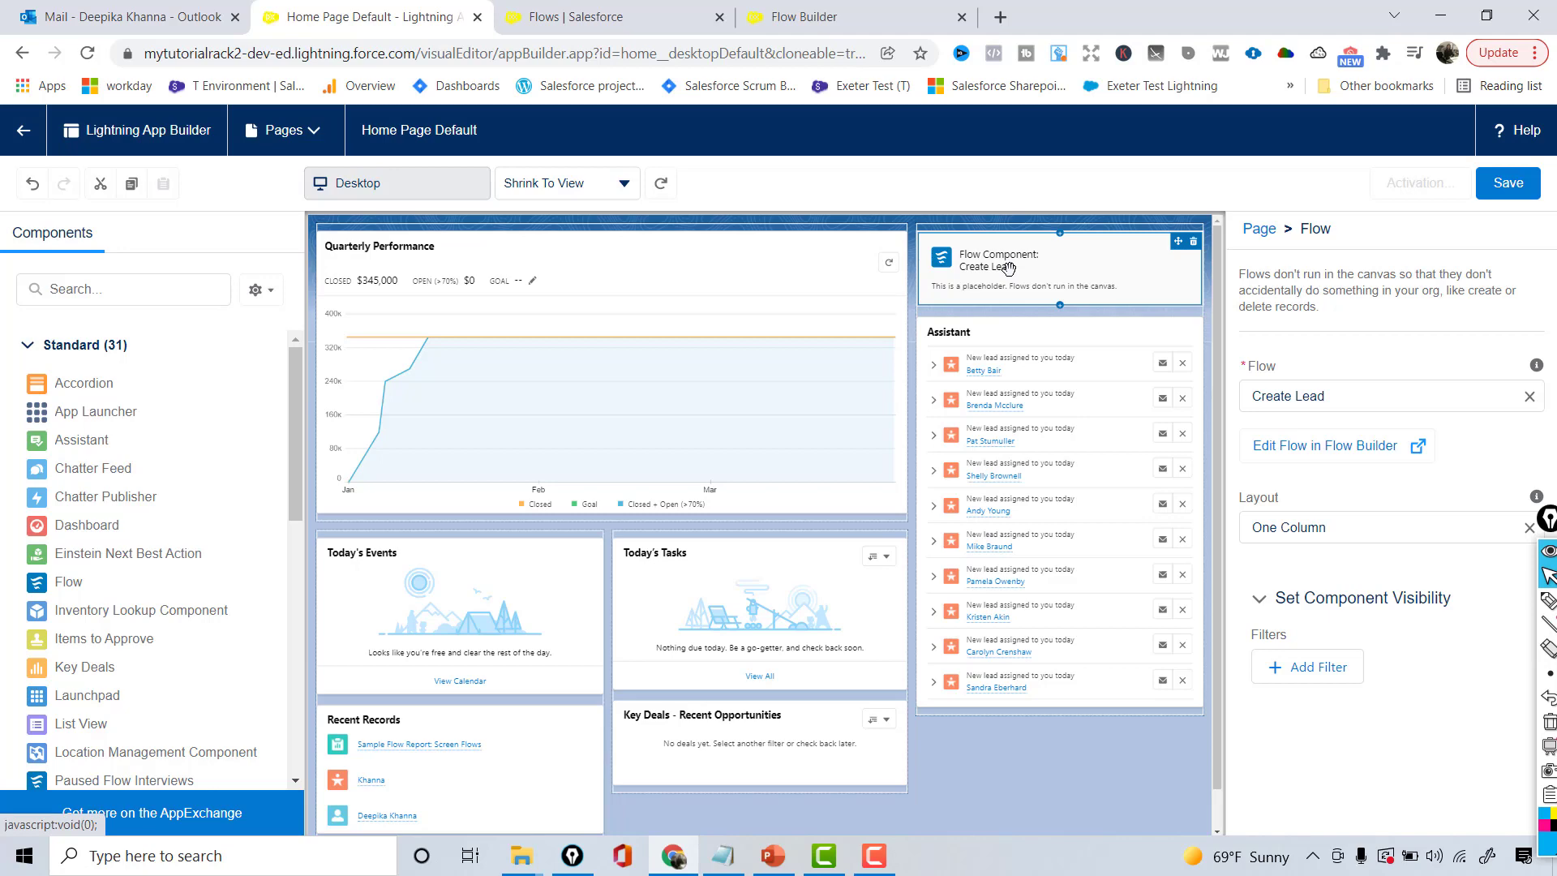
left_click(1535, 188)
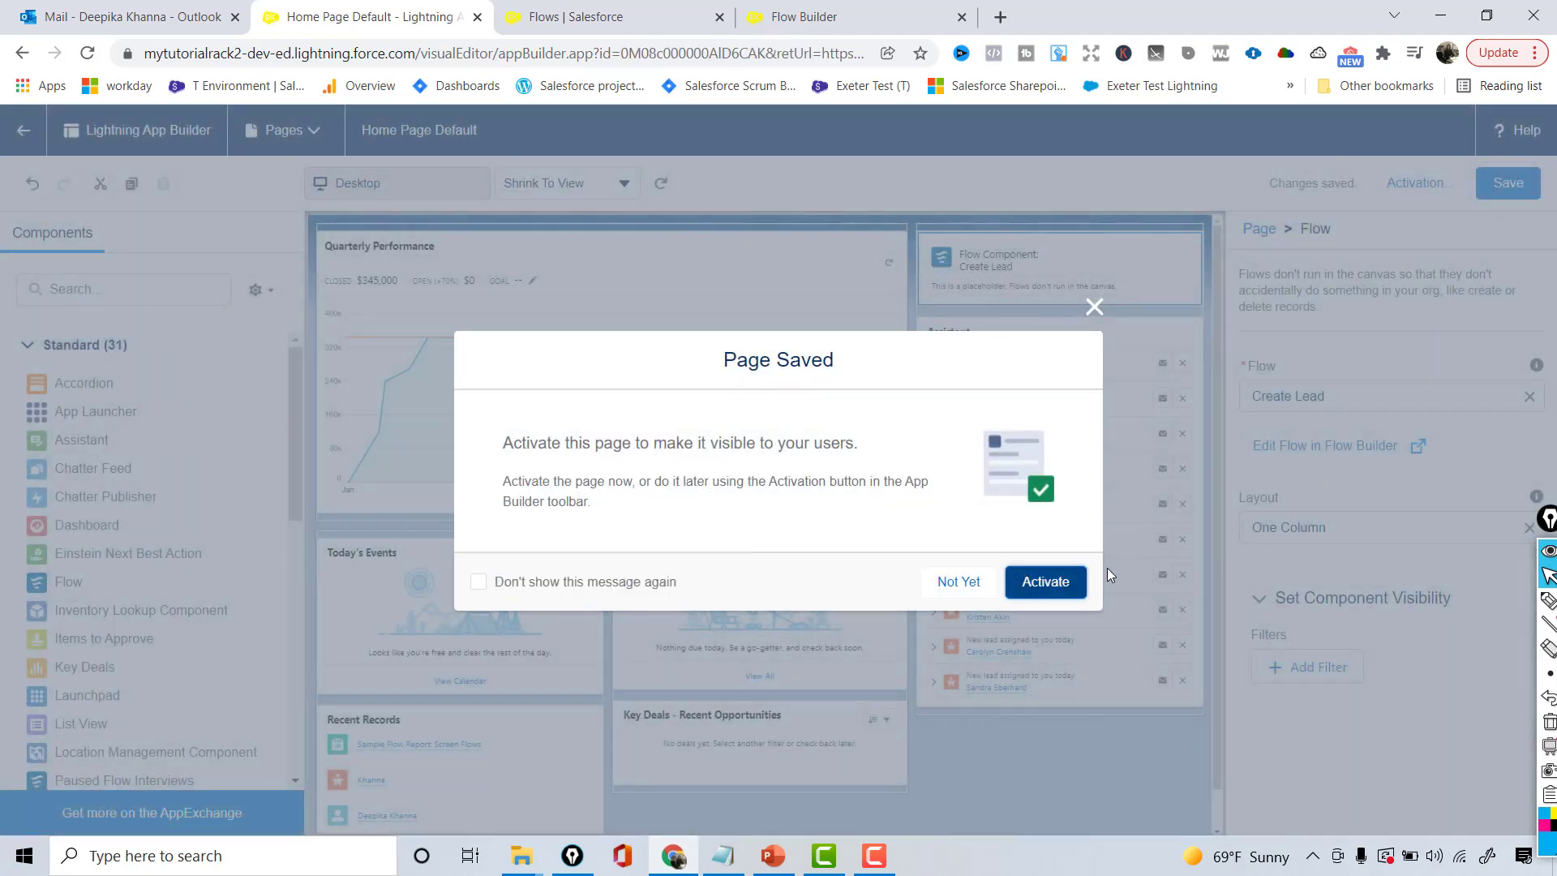
- Assign Home Page Default as the App Default for the Sales app, save, and exit to Home
left_click(1043, 582)
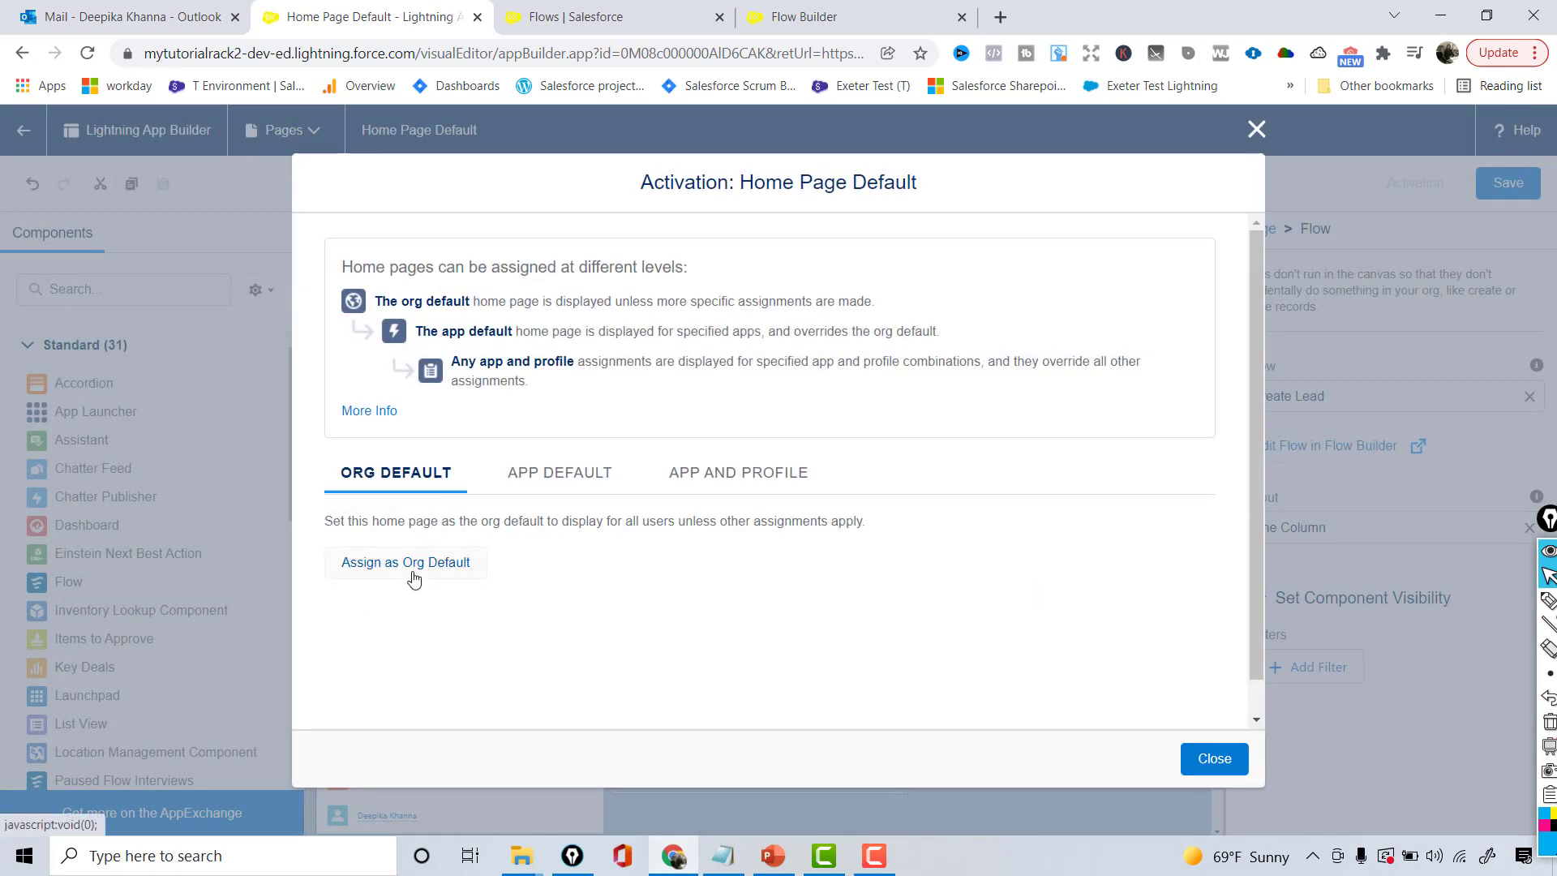
left_click(538, 484)
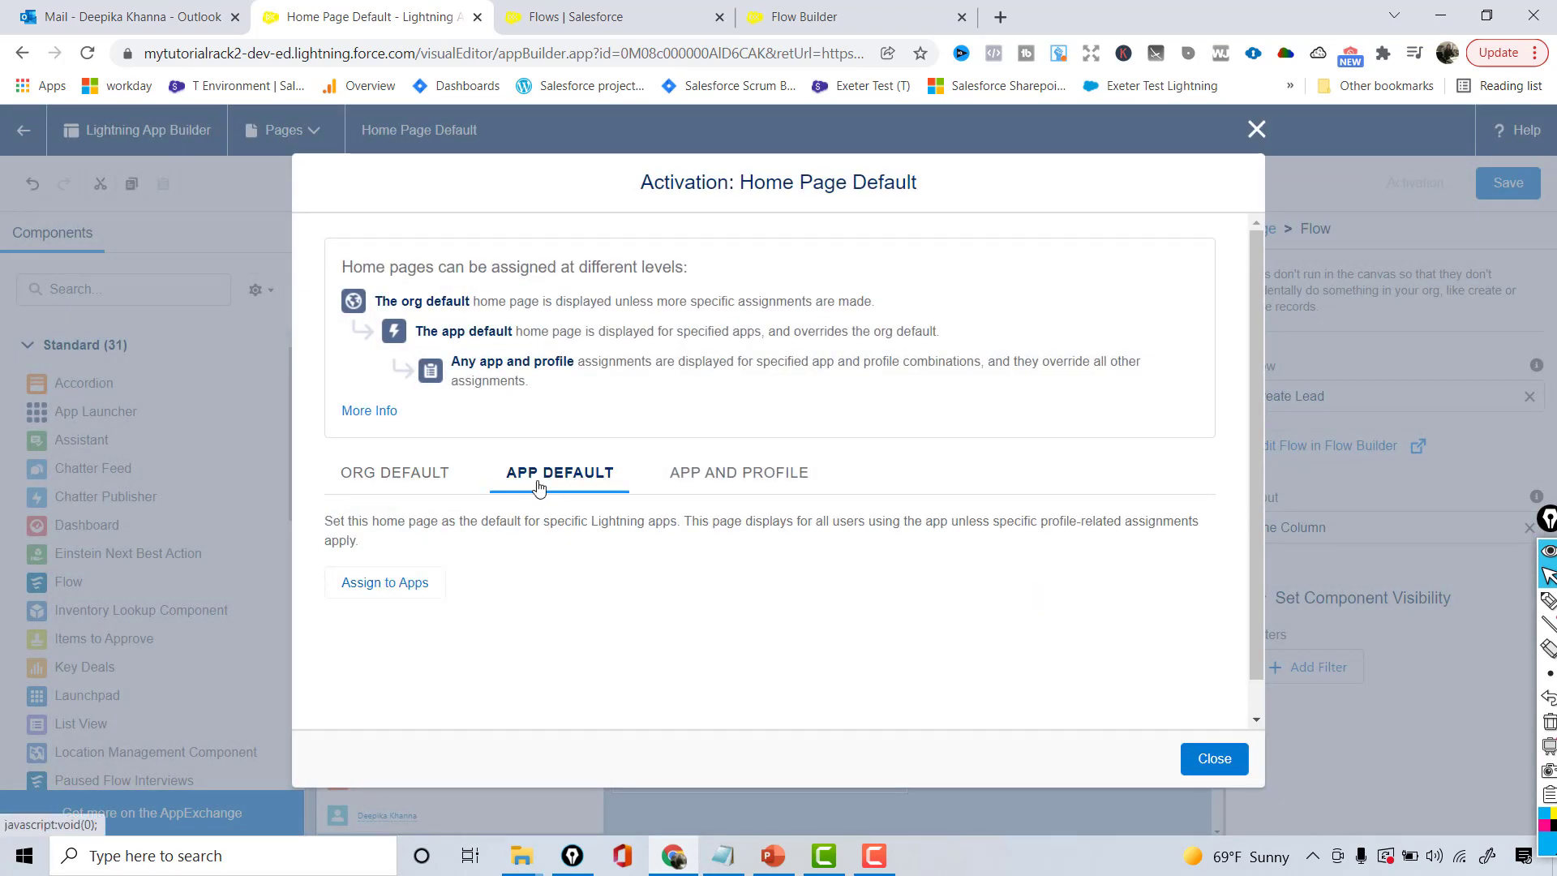
left_click(413, 583)
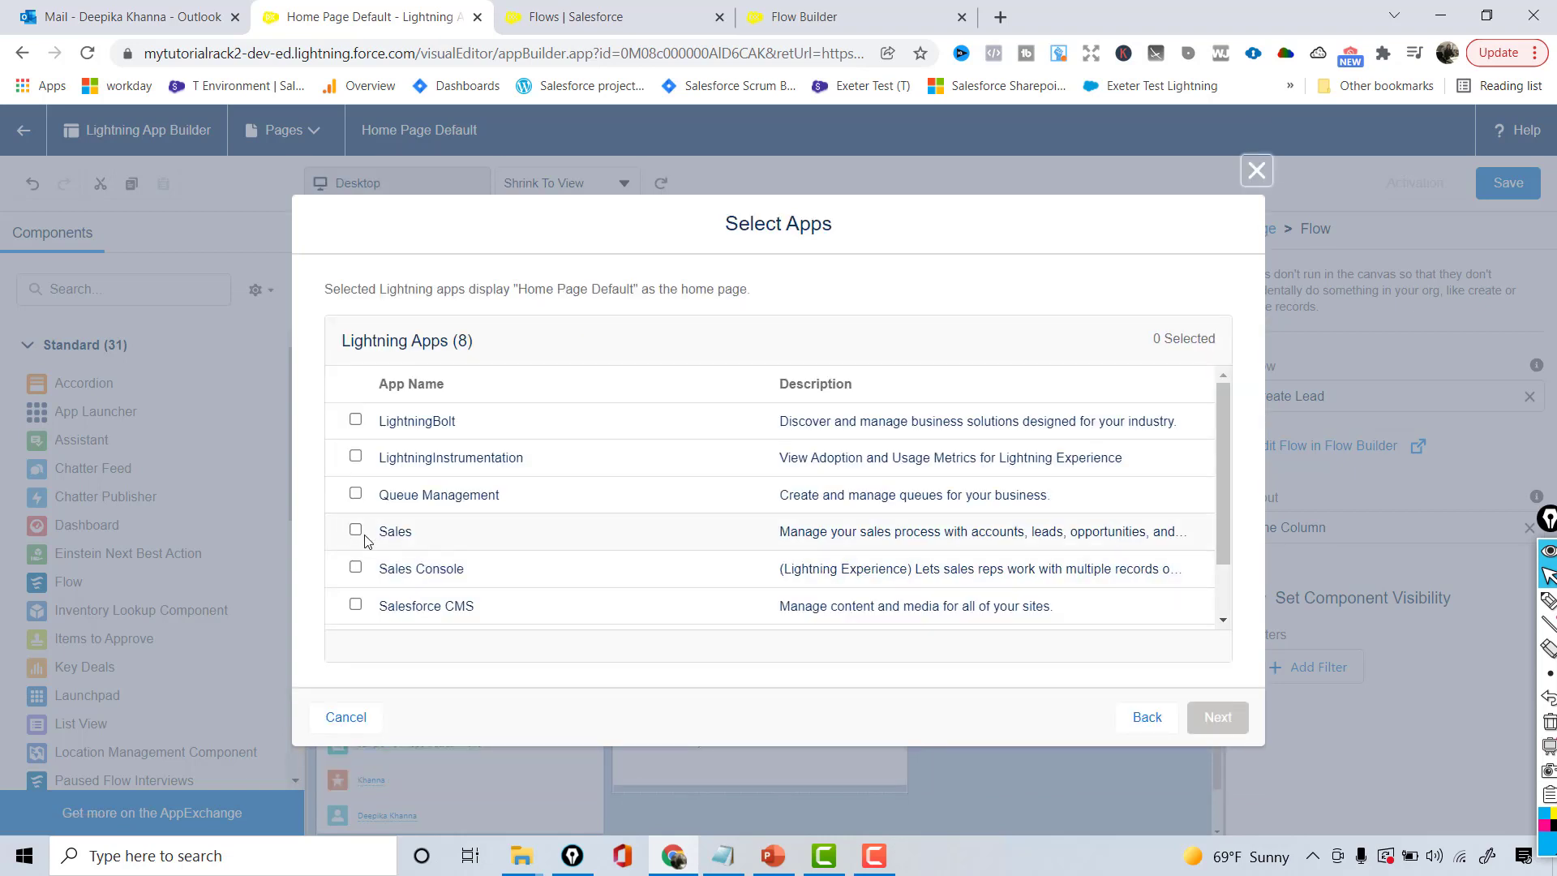
left_click(357, 532)
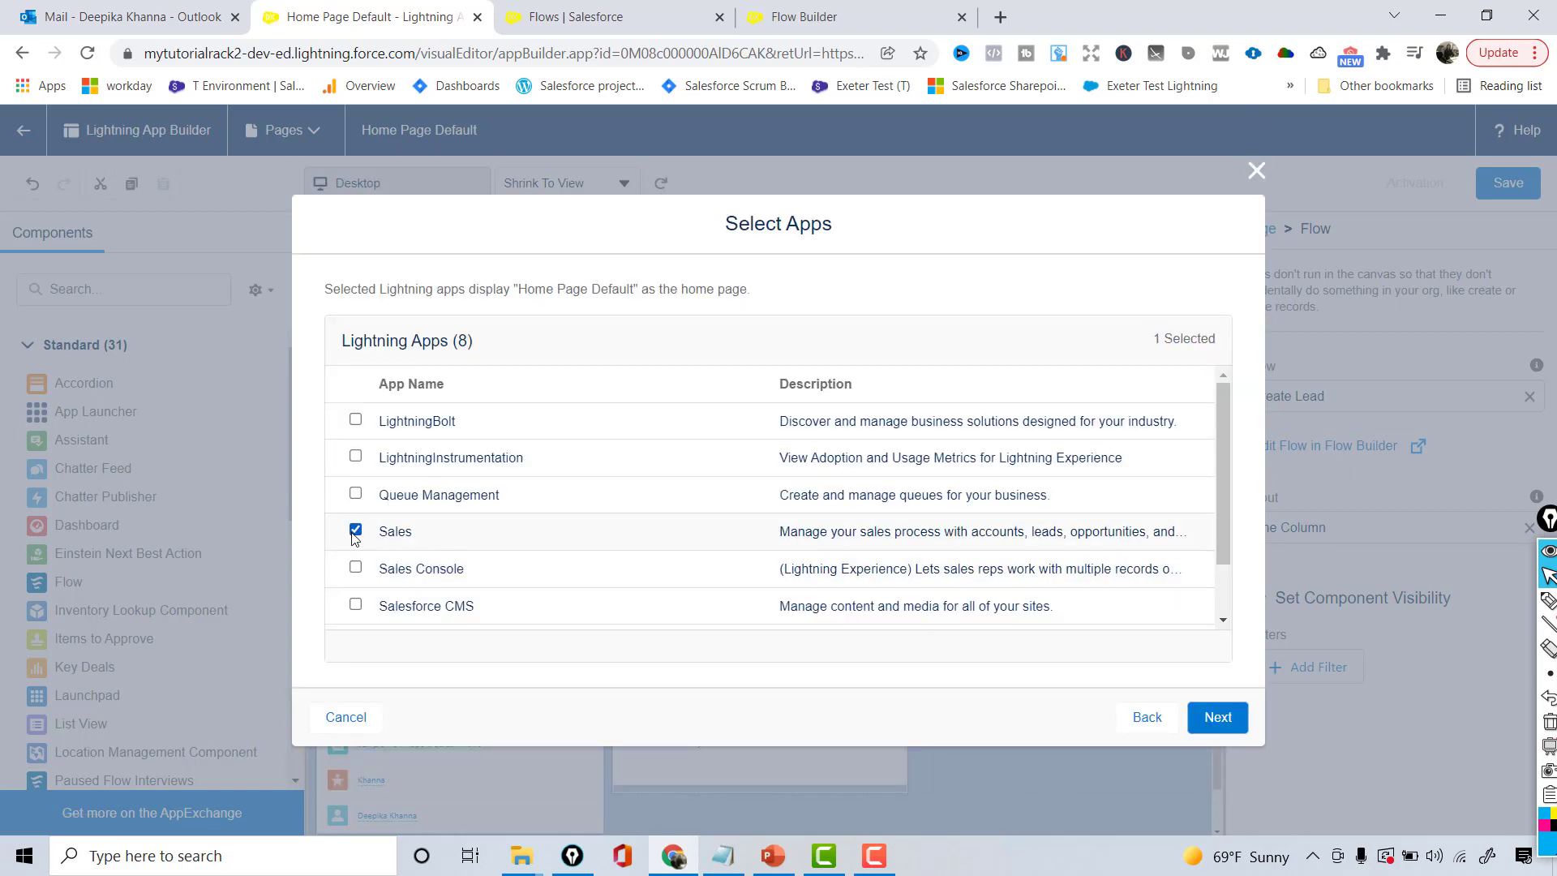
left_click(1239, 730)
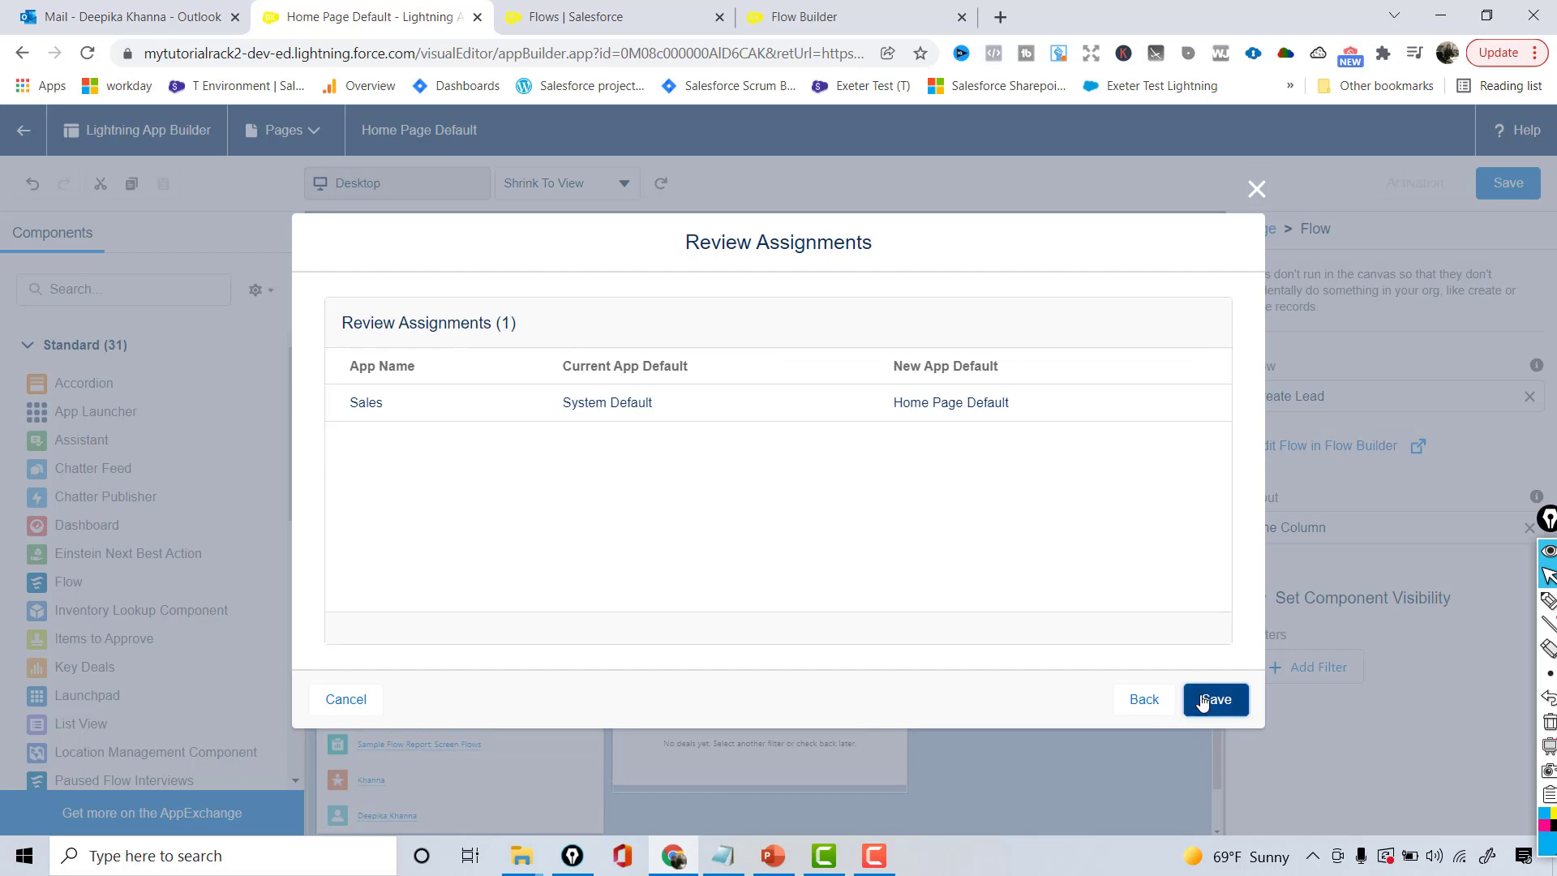
left_click(1203, 703)
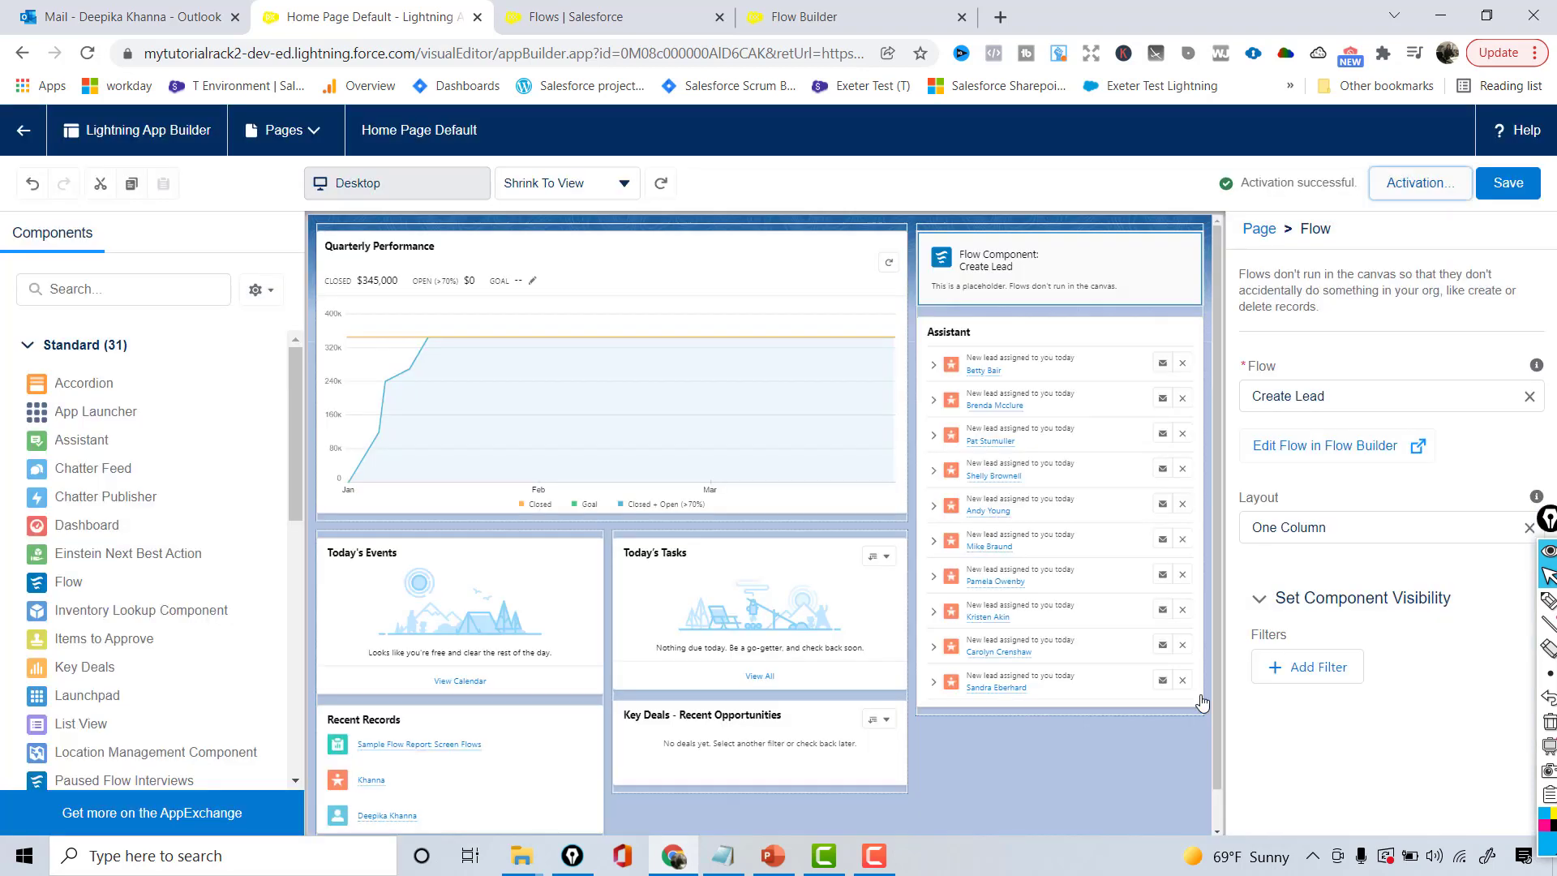
left_click(1520, 188)
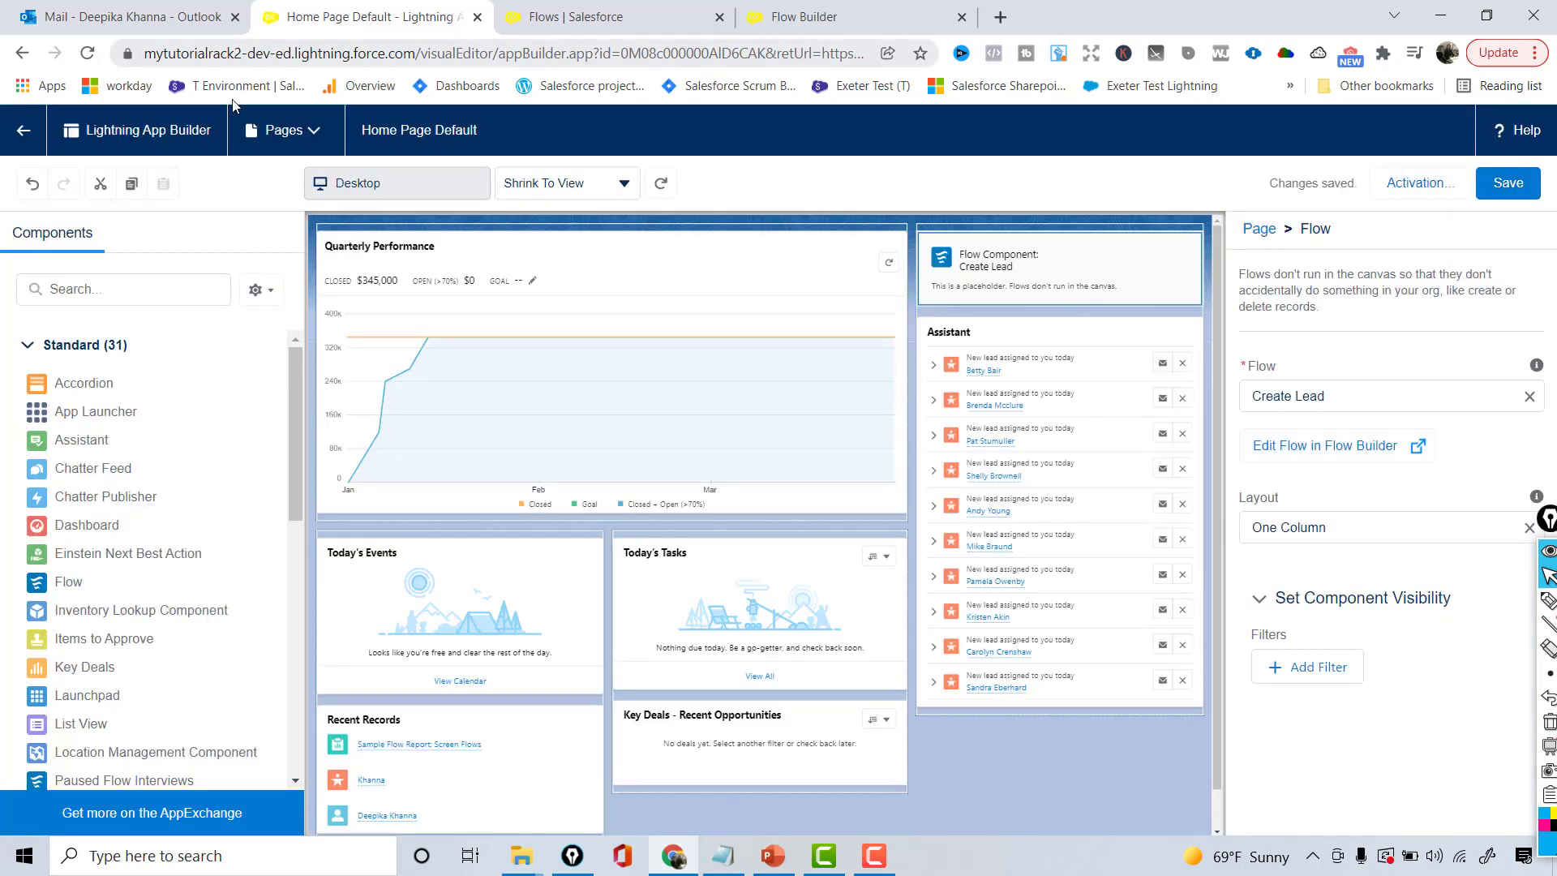
left_click(31, 131)
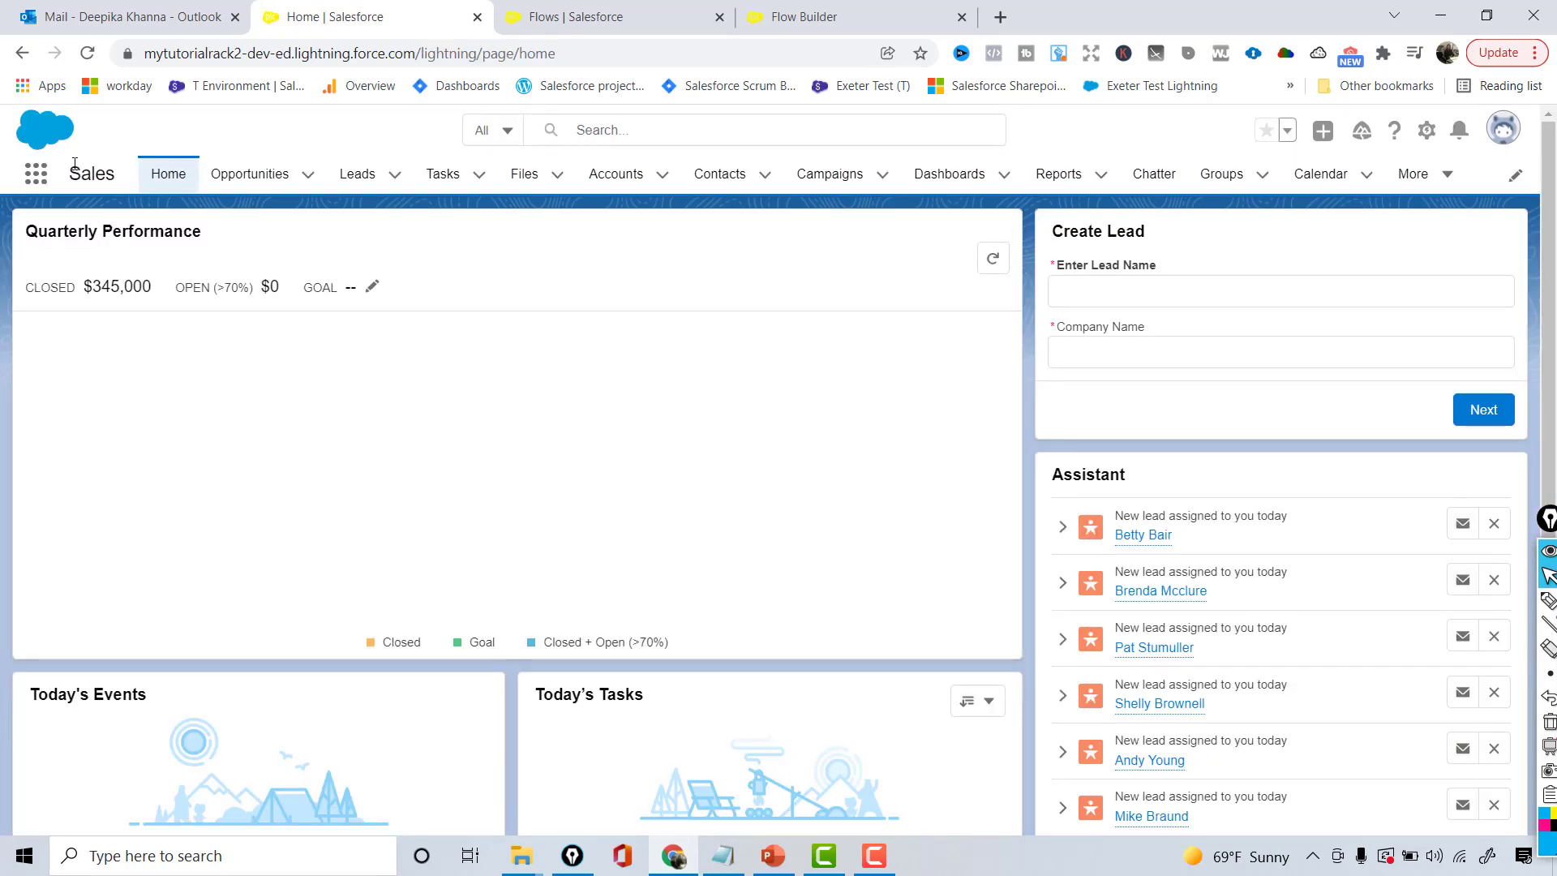
- Submit a test lead with a saved lead name and company 'Hello' through the Create Lead form
left_click(170, 175)
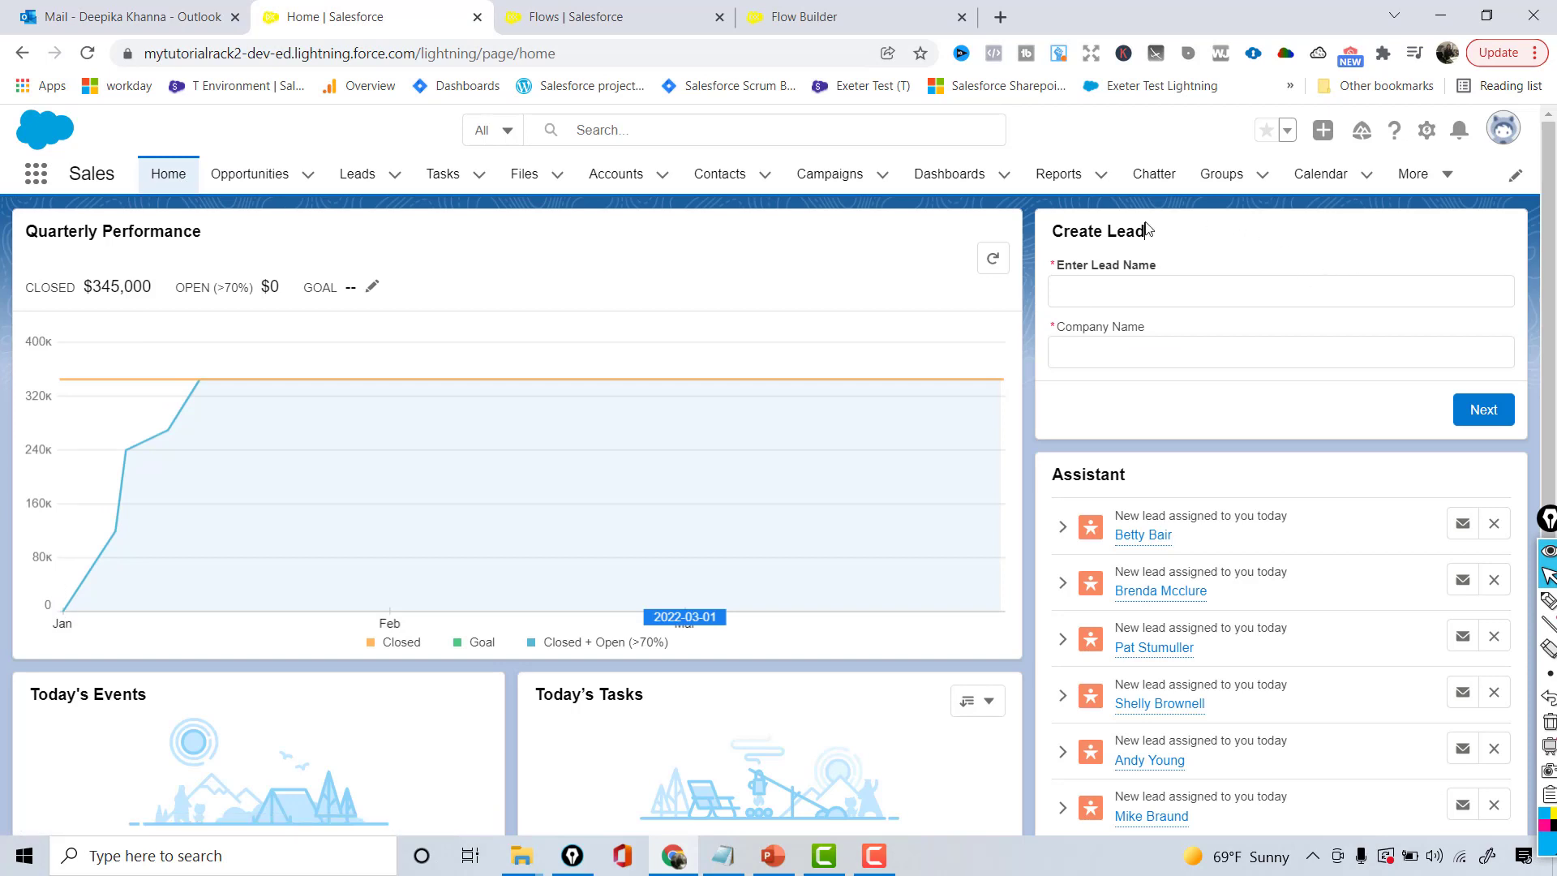
left_click_drag(1146, 229, 1047, 234)
left_click(1187, 298)
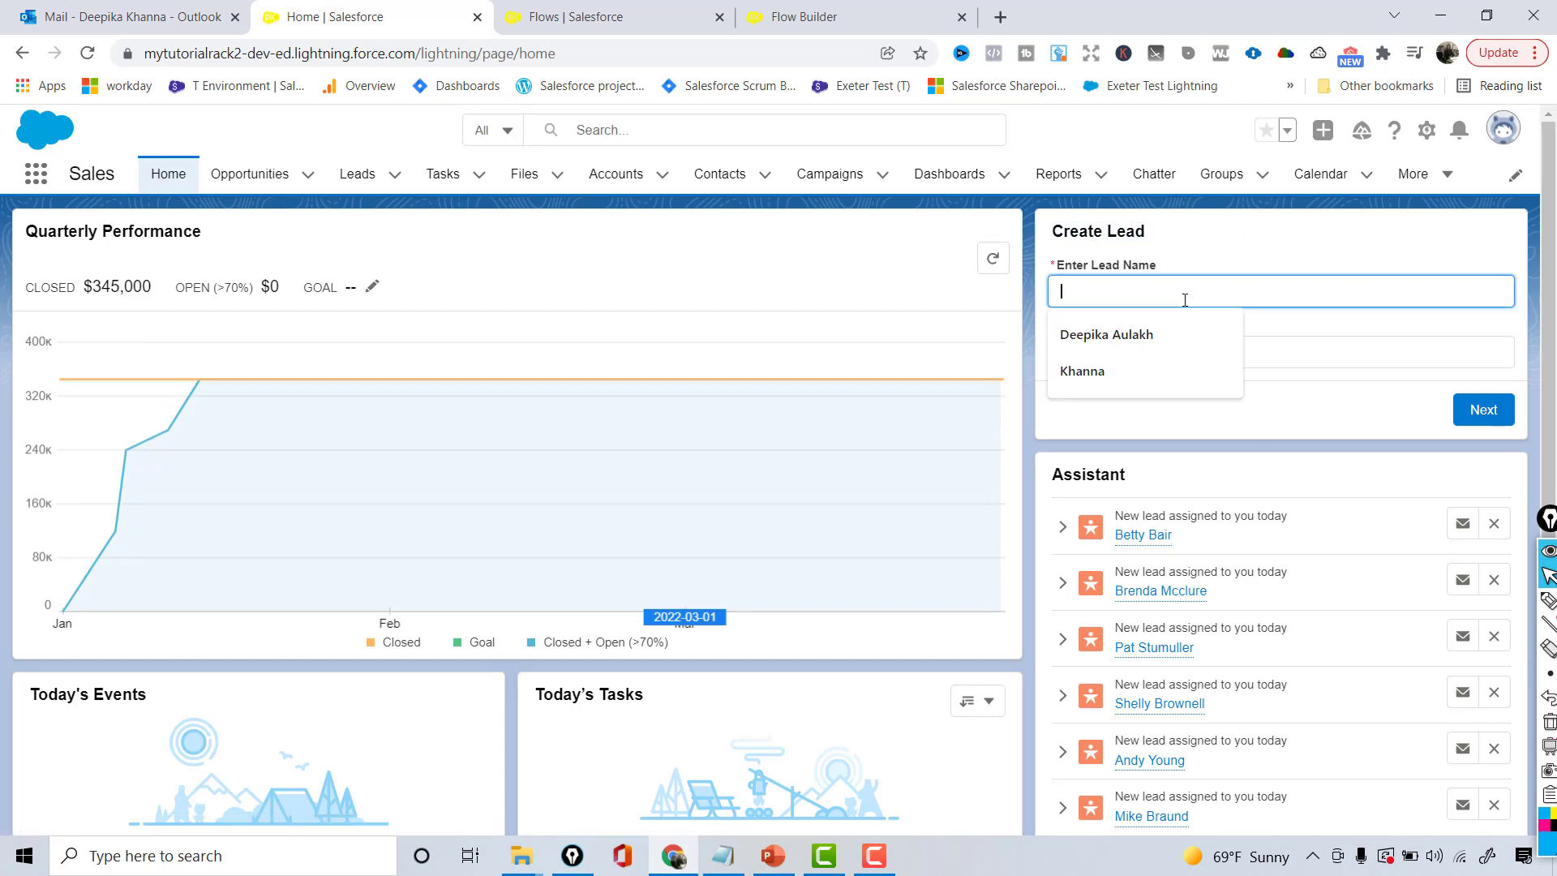
left_click(1168, 328)
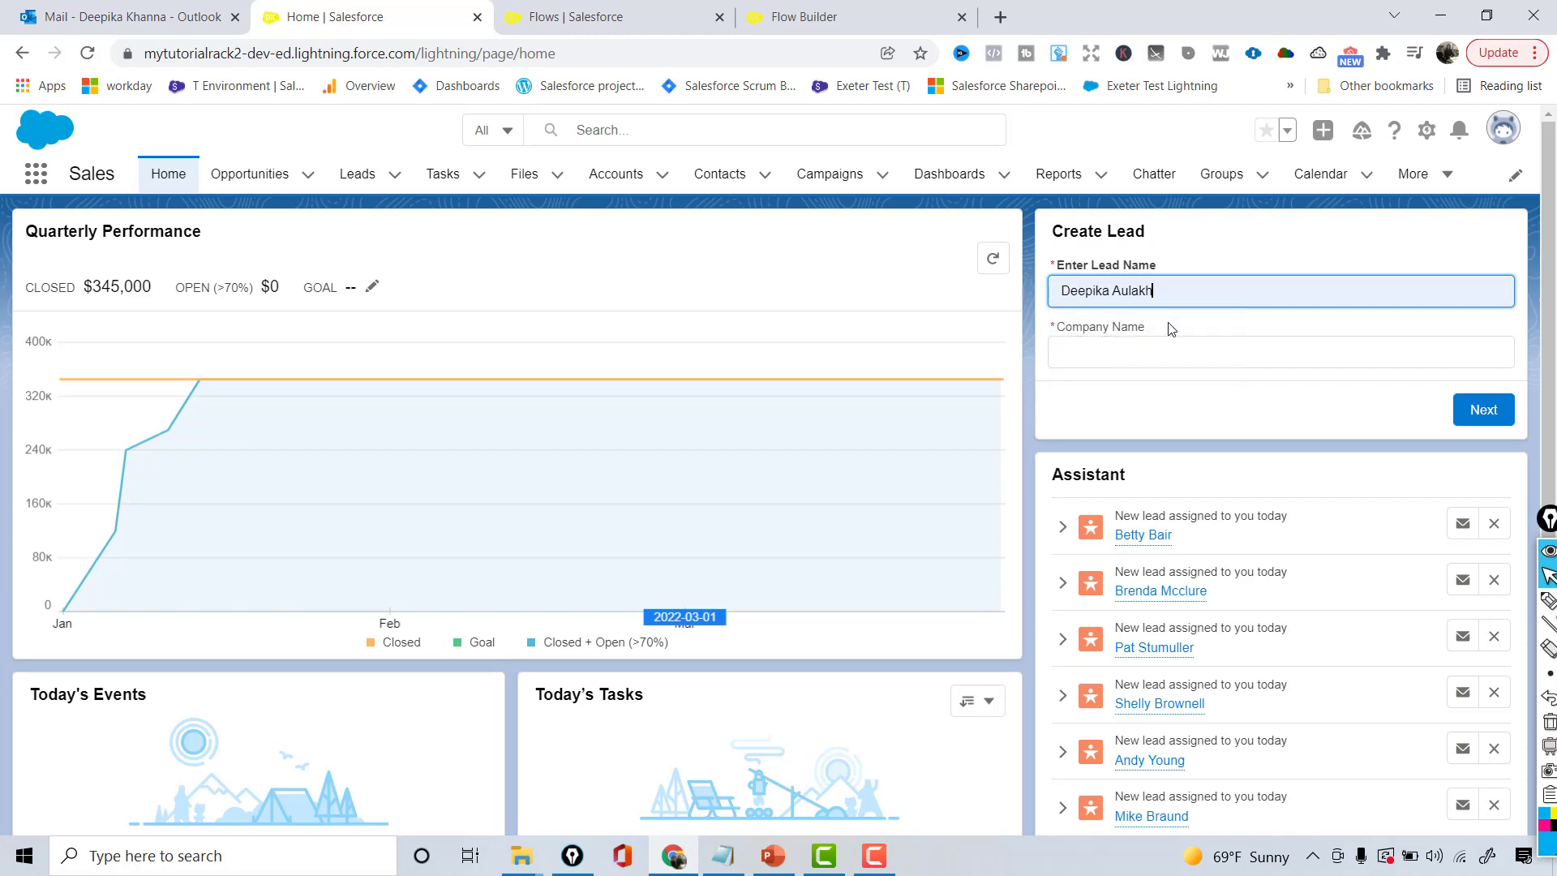
left_click(1130, 357)
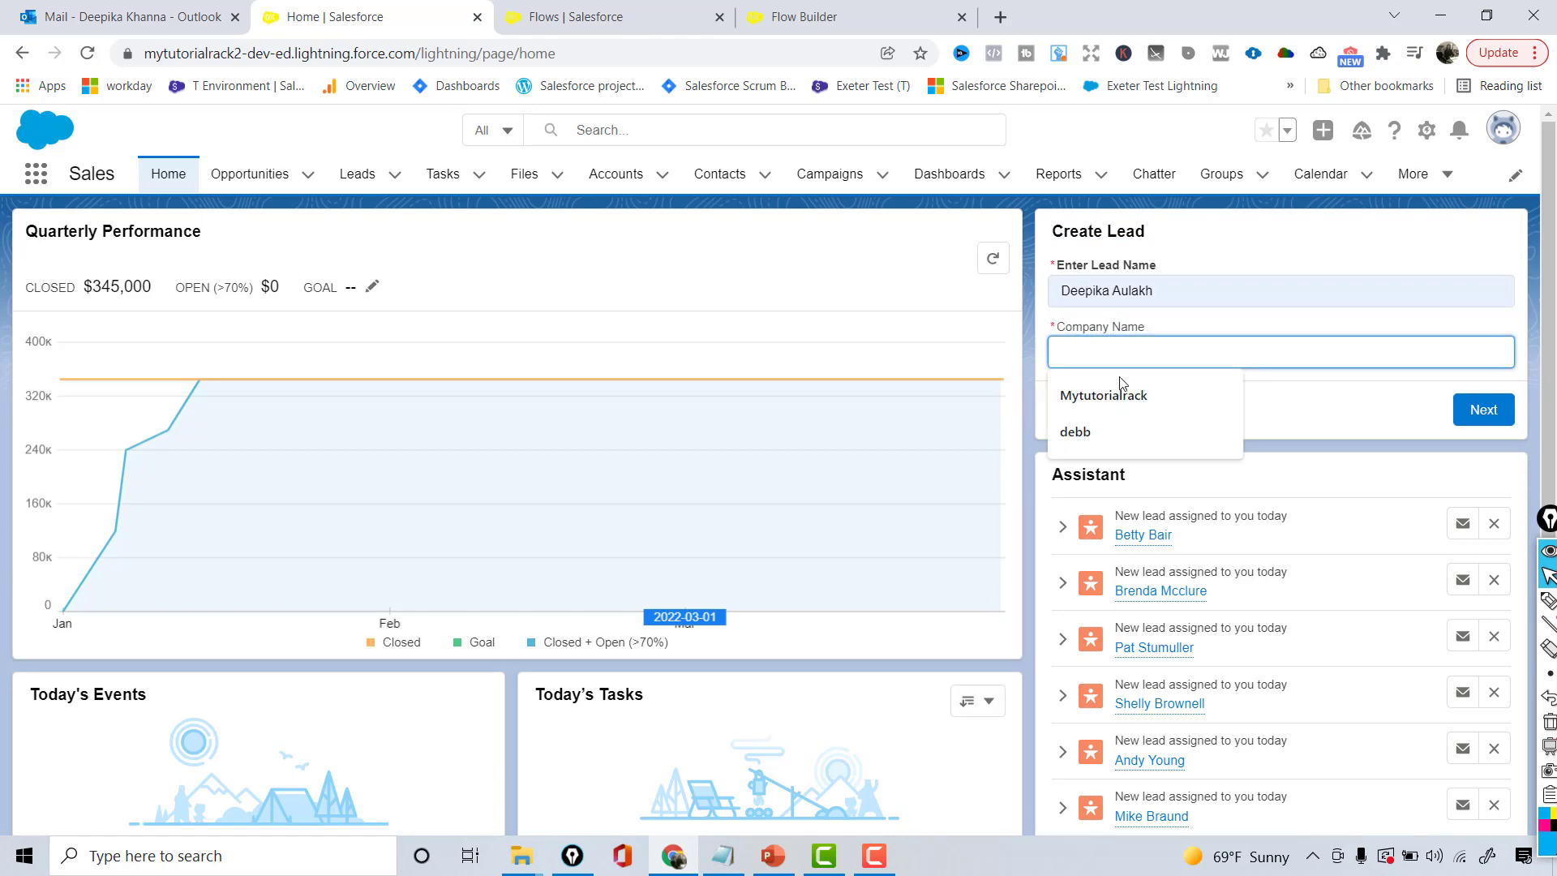
type("Hello")
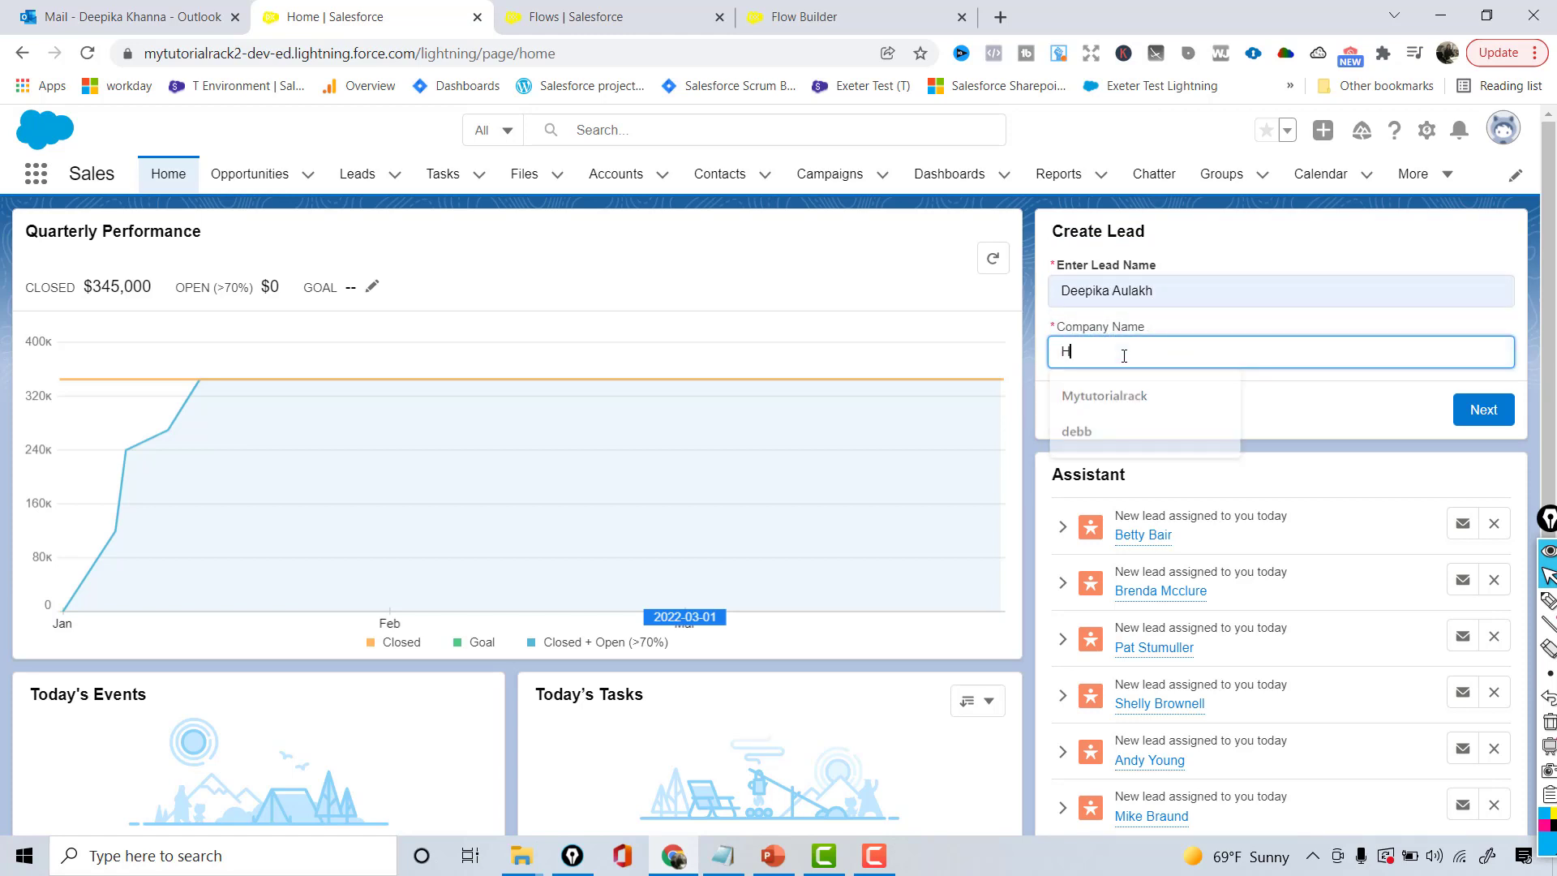
left_click(1484, 410)
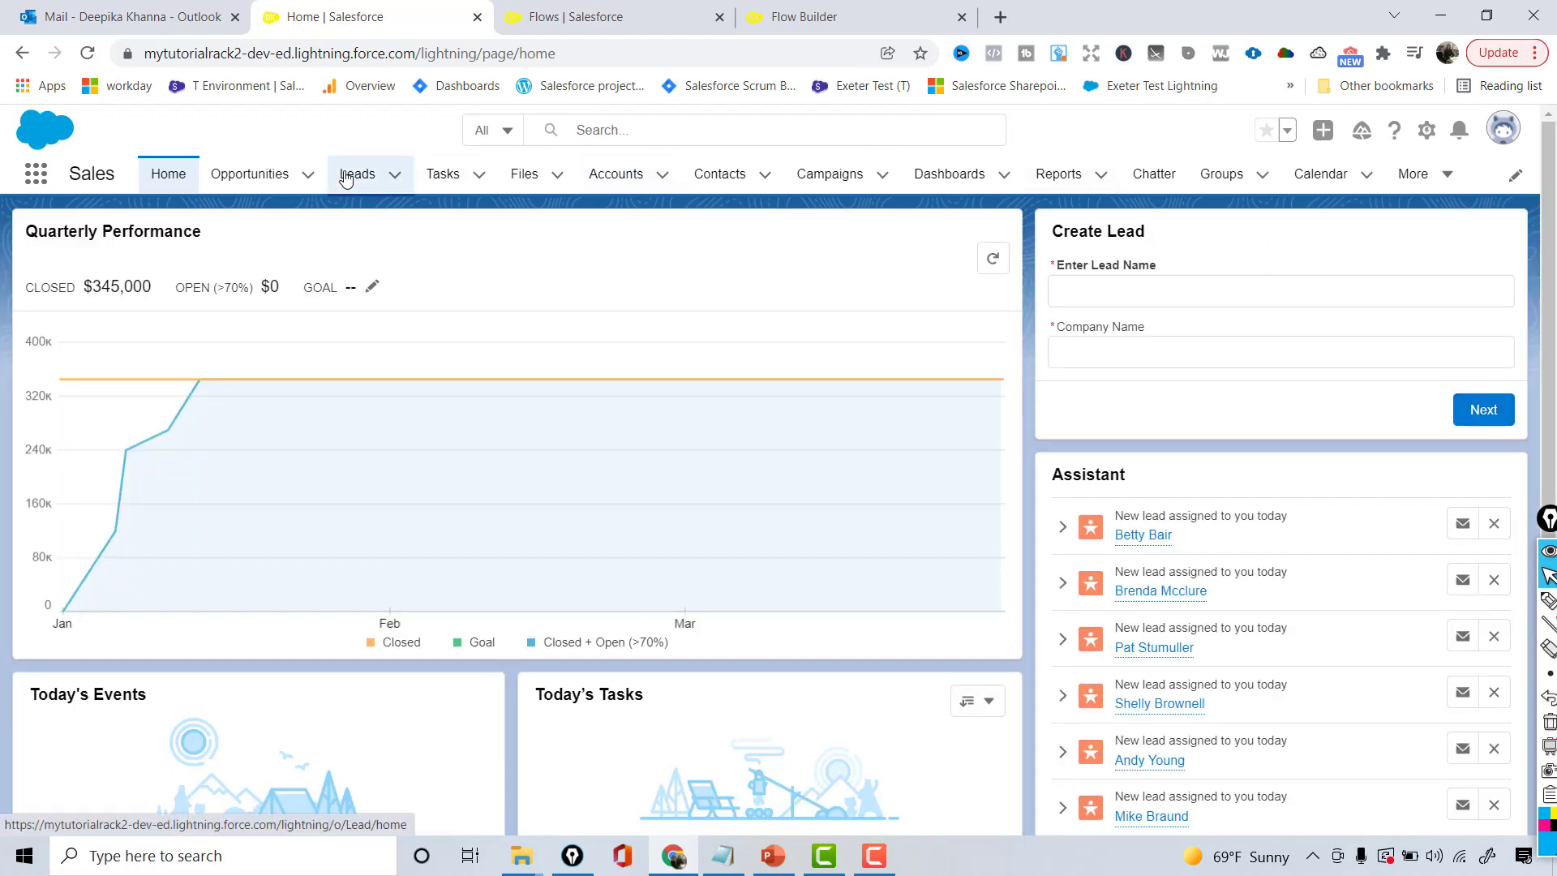
- Check the Hello lead in the Leads list, view the requirements slides, then return to Create Lead V1
left_click(345, 178)
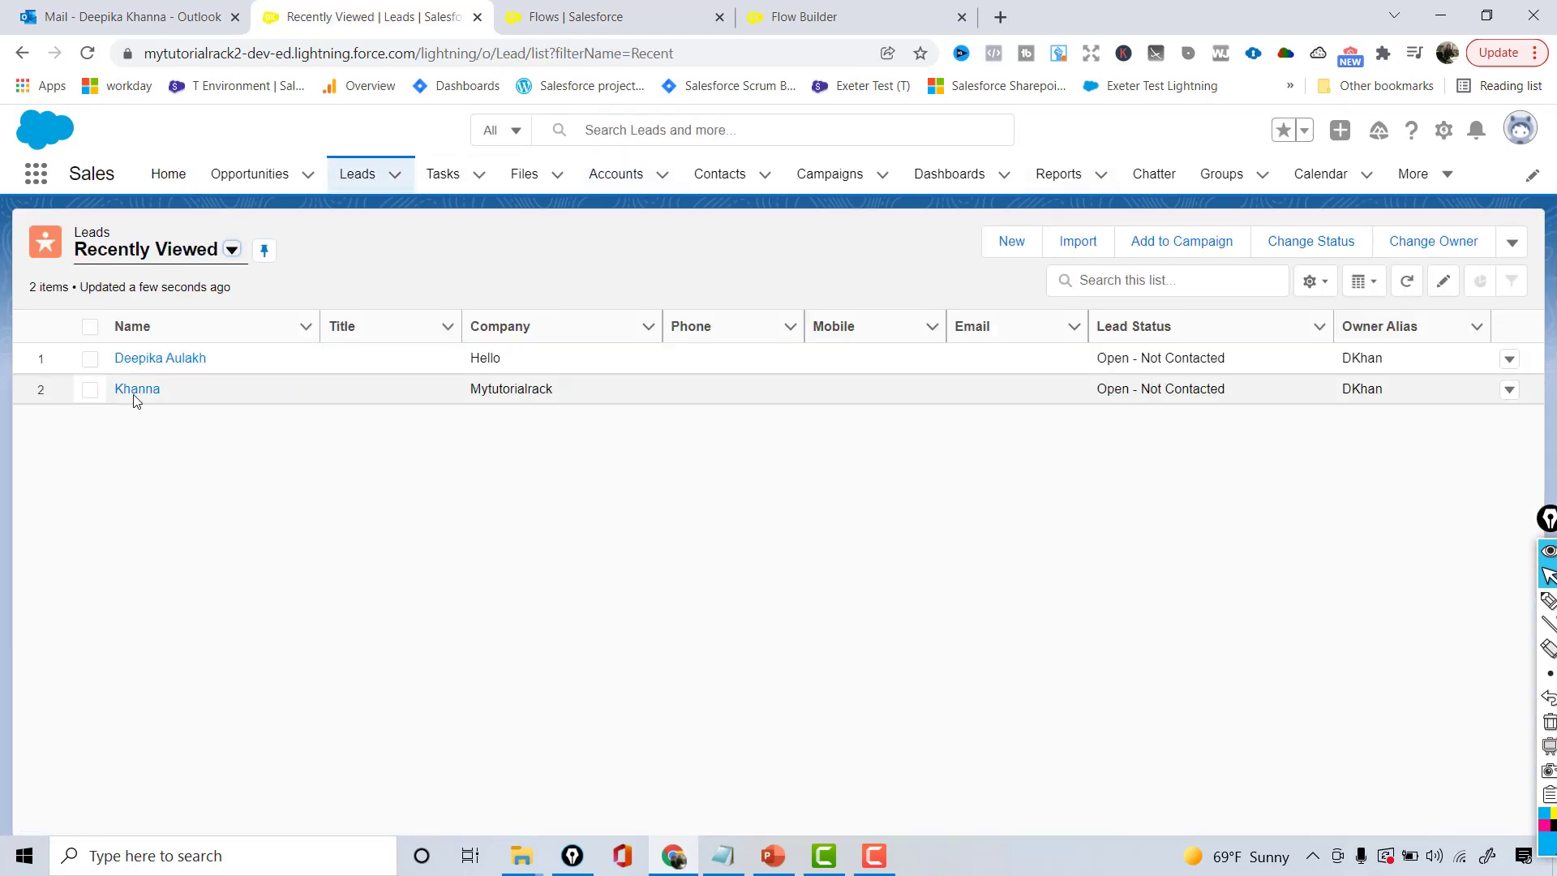
left_click_drag(247, 359, 116, 357)
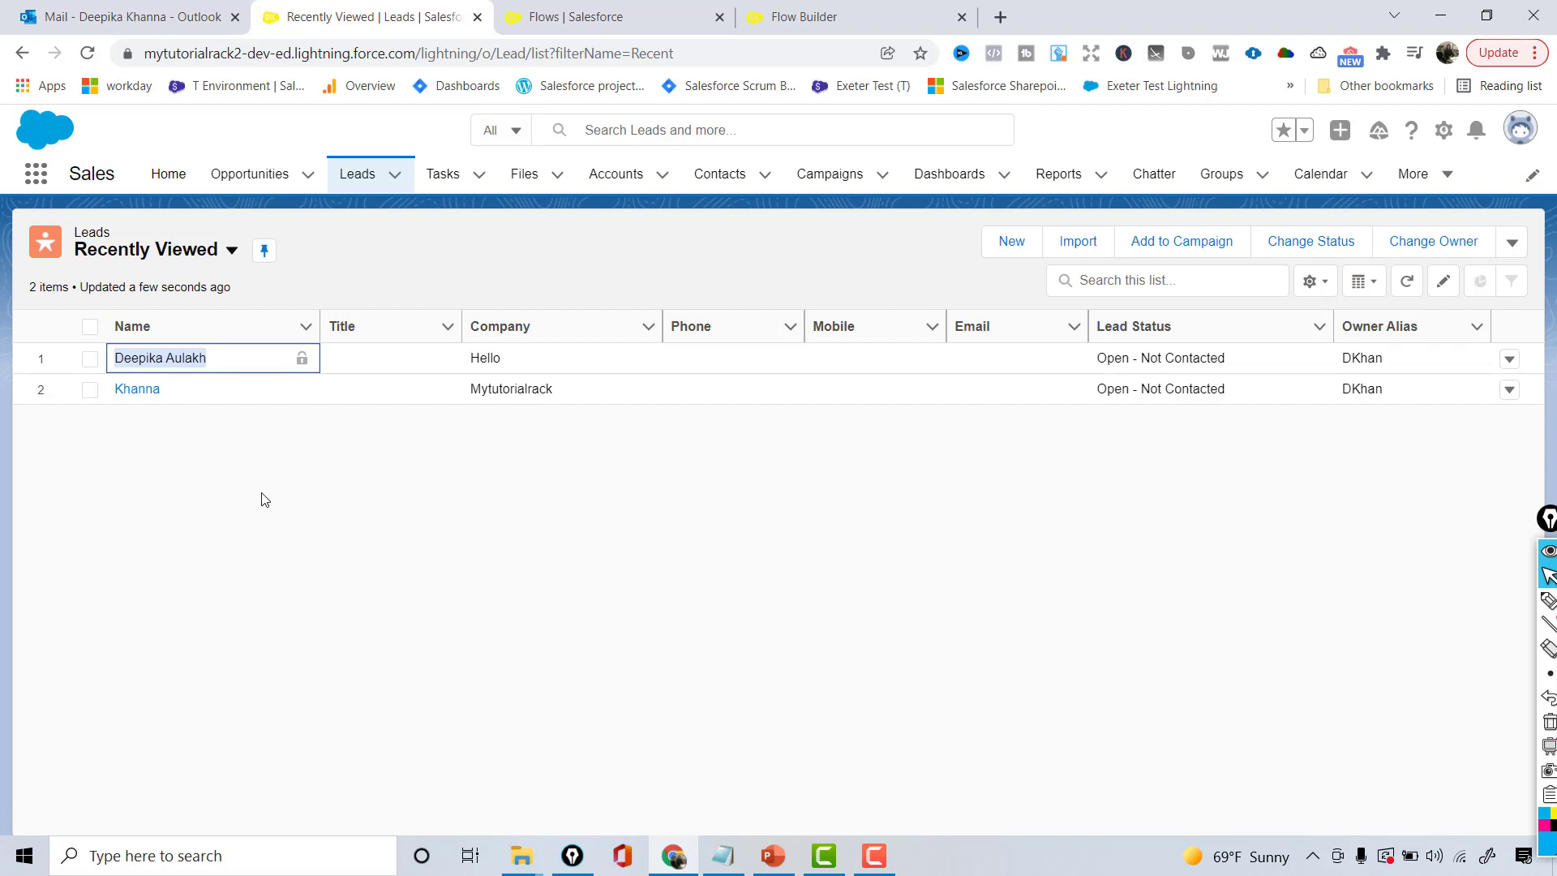
key("alt+Tab")
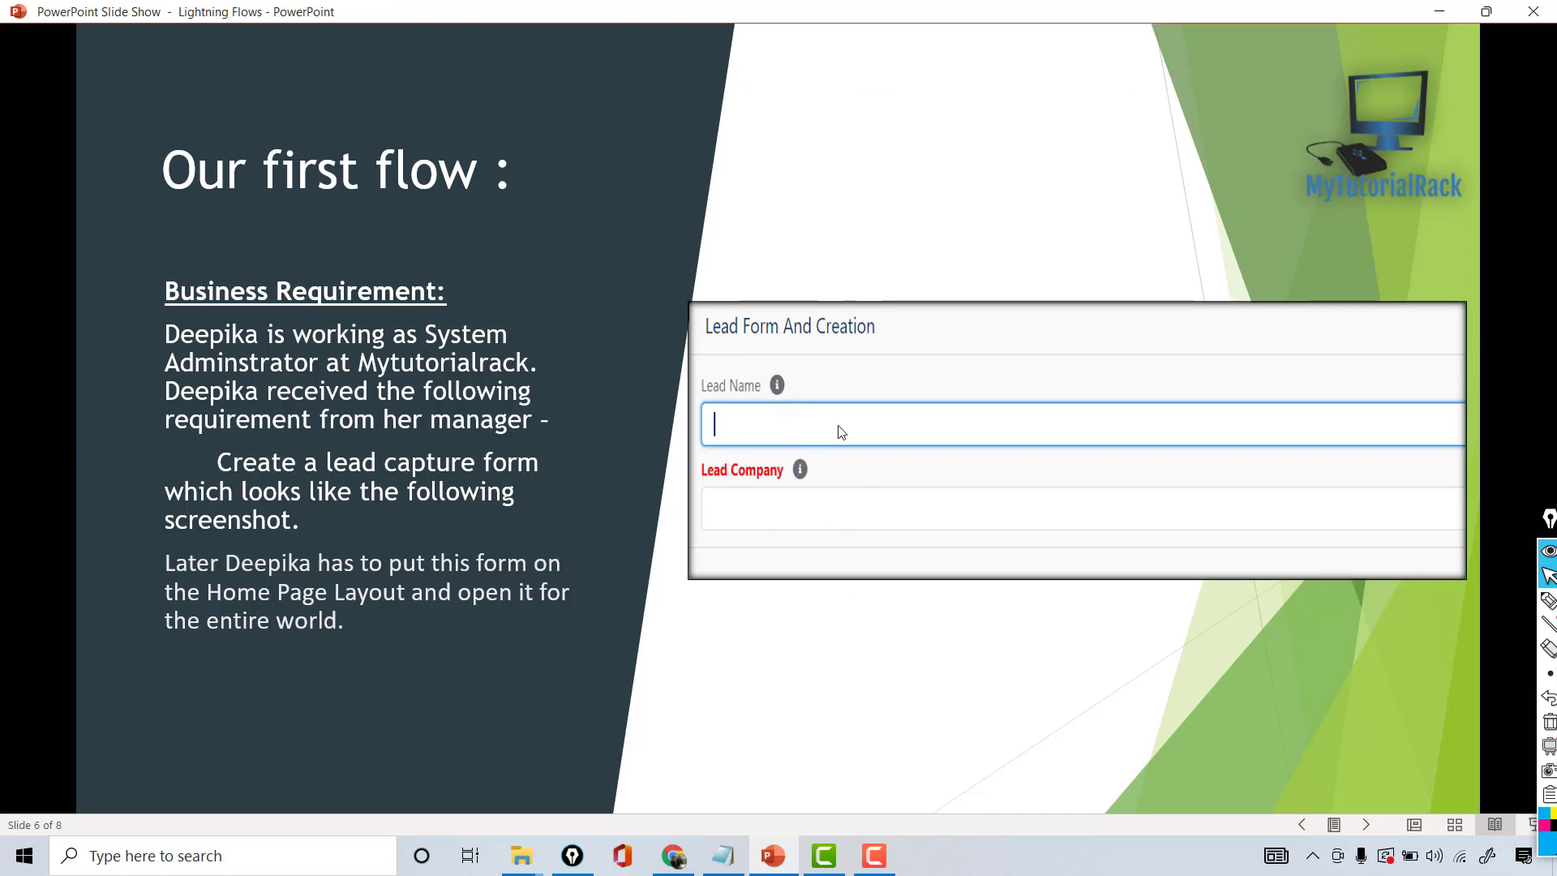
left_click(676, 856)
left_click(819, 10)
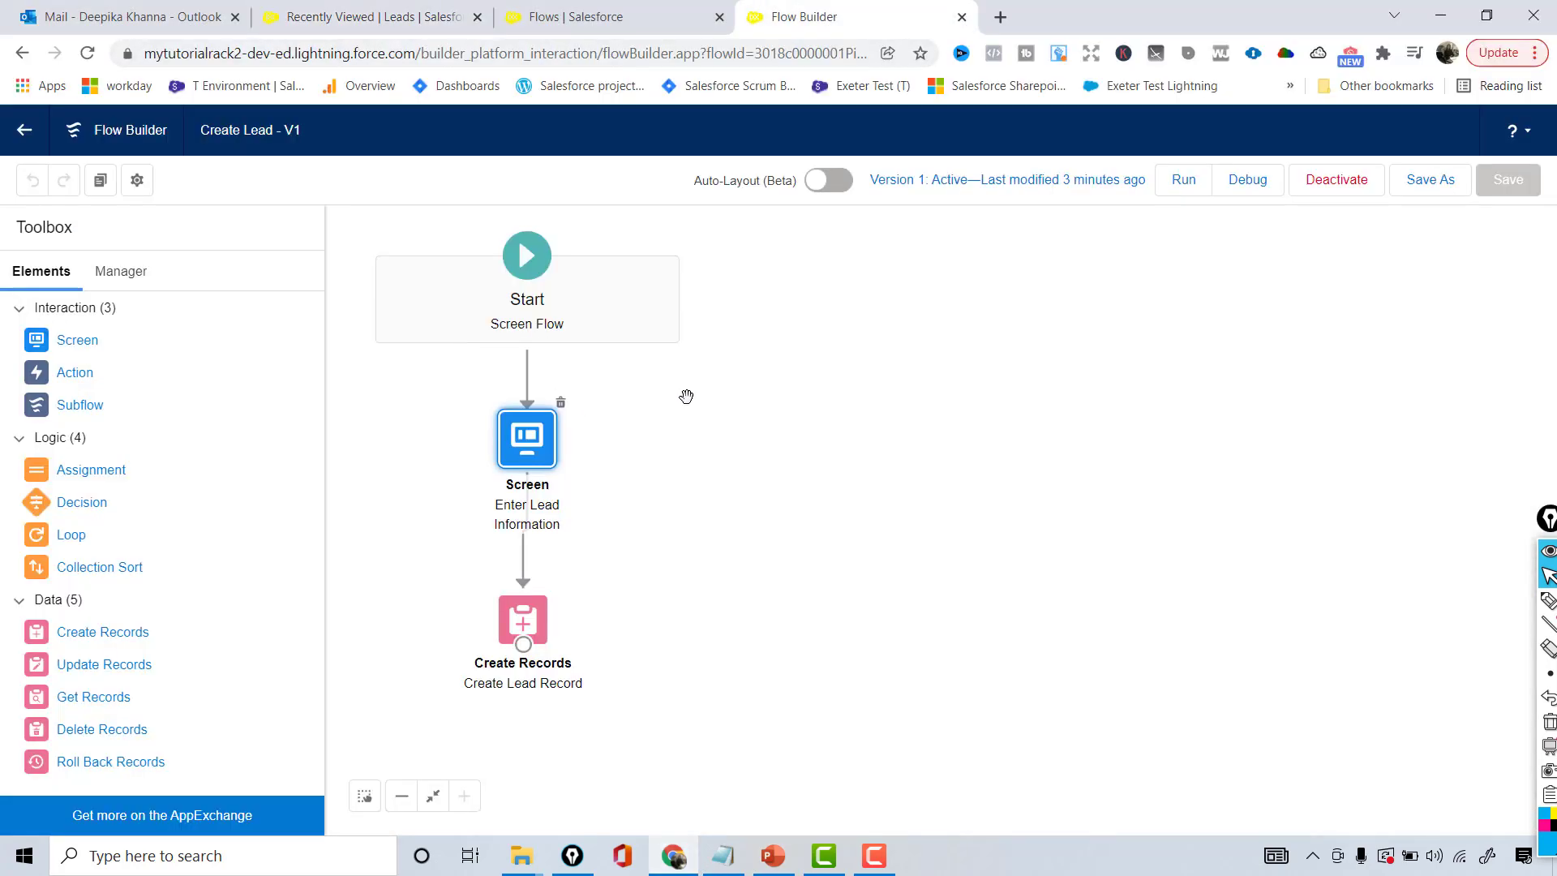
- On the Enter Lead Information screen, add help text 'Please enter your last name' to Enter Lead Name
double_click(527, 449)
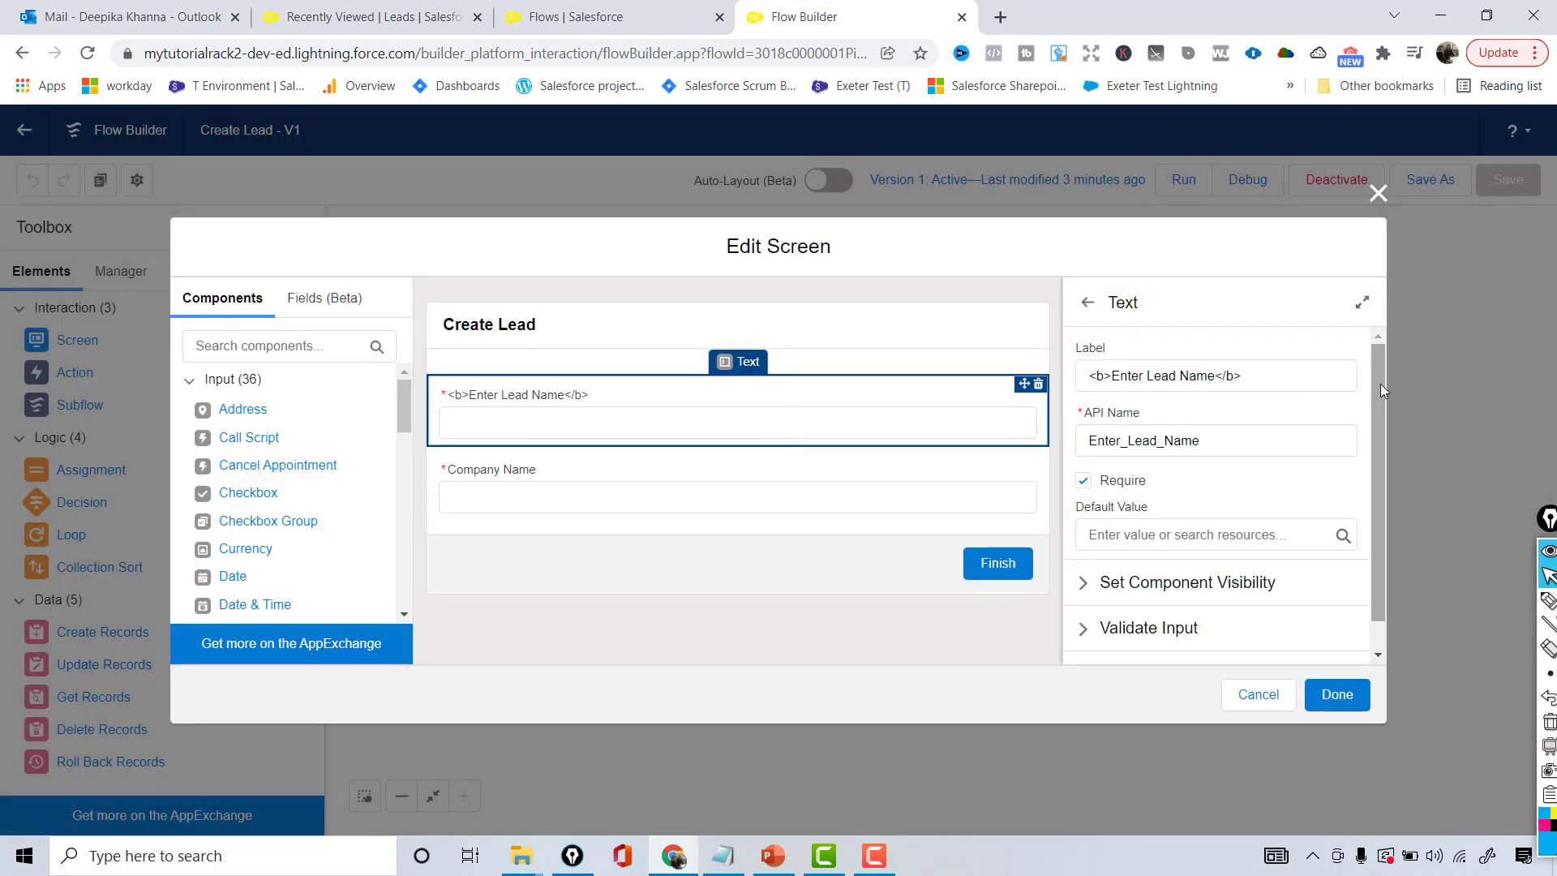
scroll(1380, 385, "down", 1)
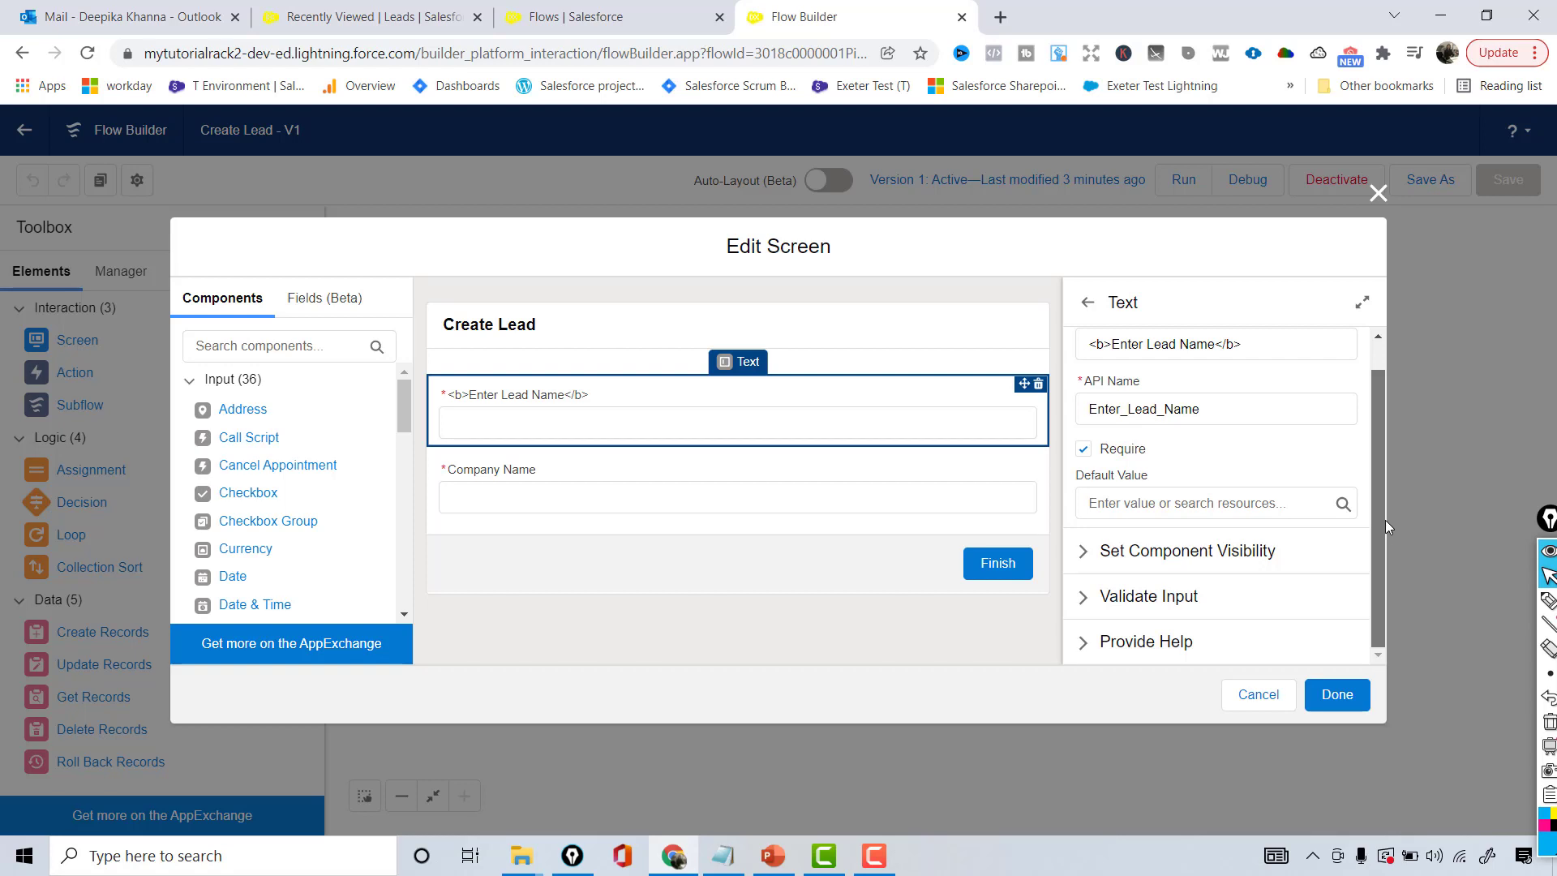
left_click(1086, 642)
left_click_drag(1376, 458, 1384, 596)
left_click(1127, 455)
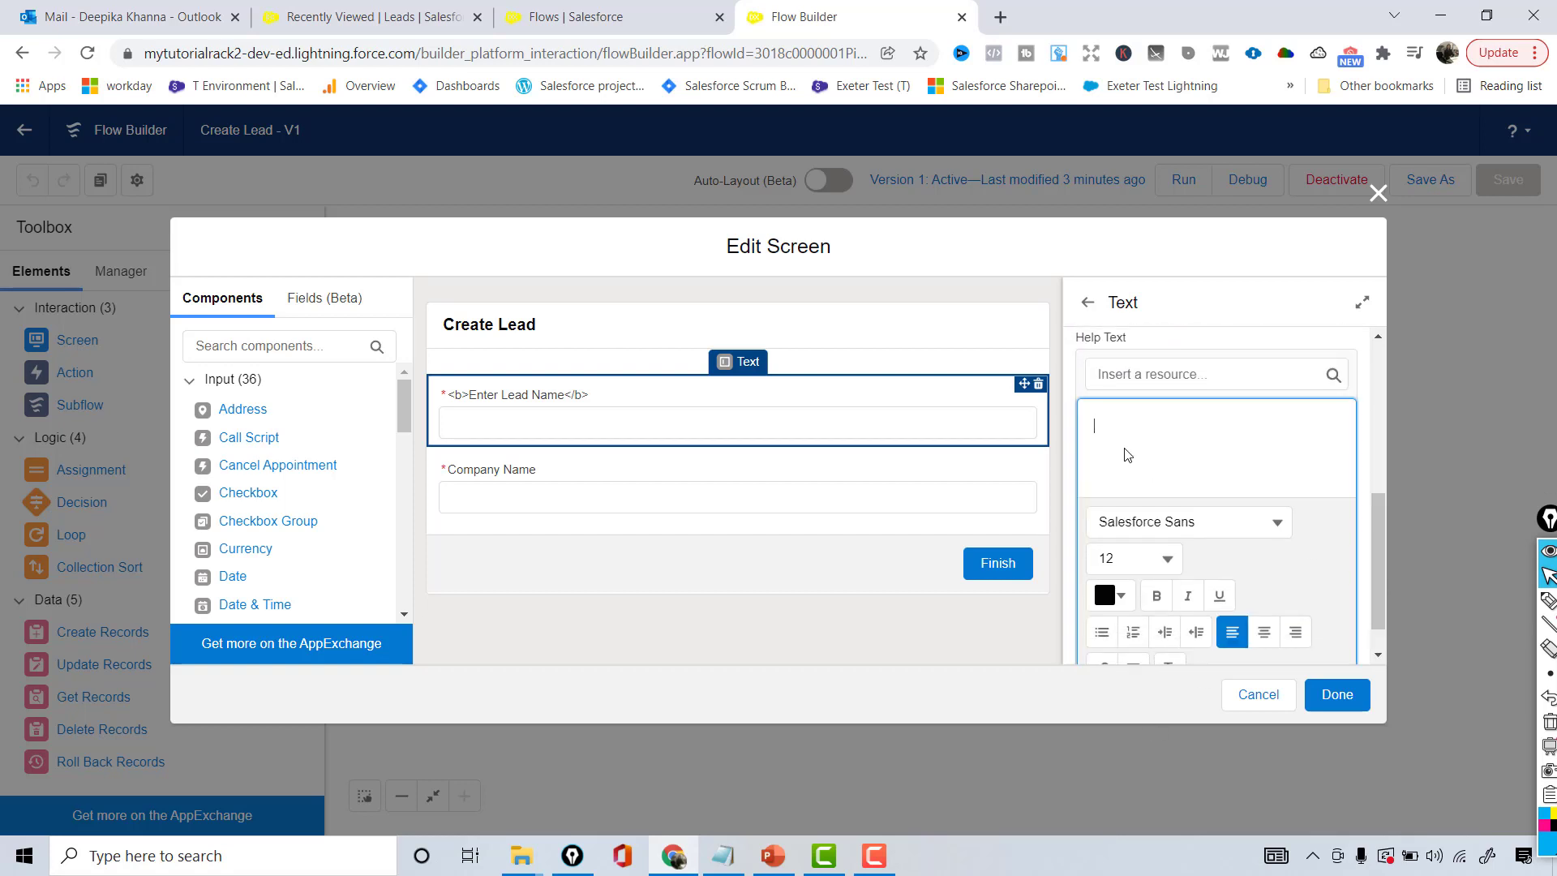
mouse_move(1382, 544)
left_mouse_down()
mouse_move(1379, 644)
mouse_move(1394, 524)
left_mouse_up()
left_click(1203, 458)
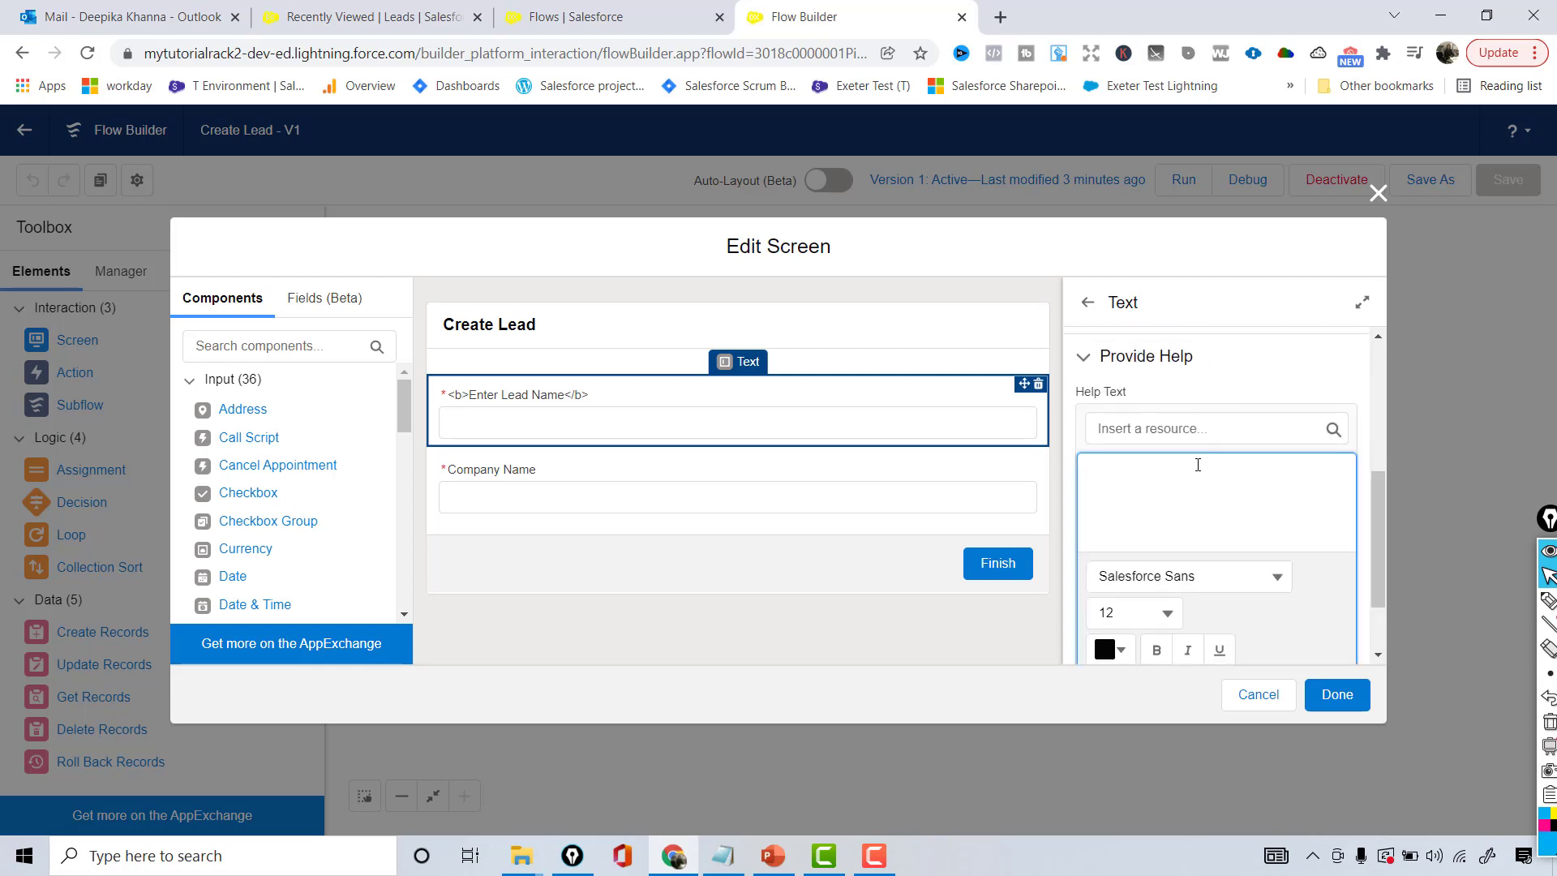
type("Please enter your last name")
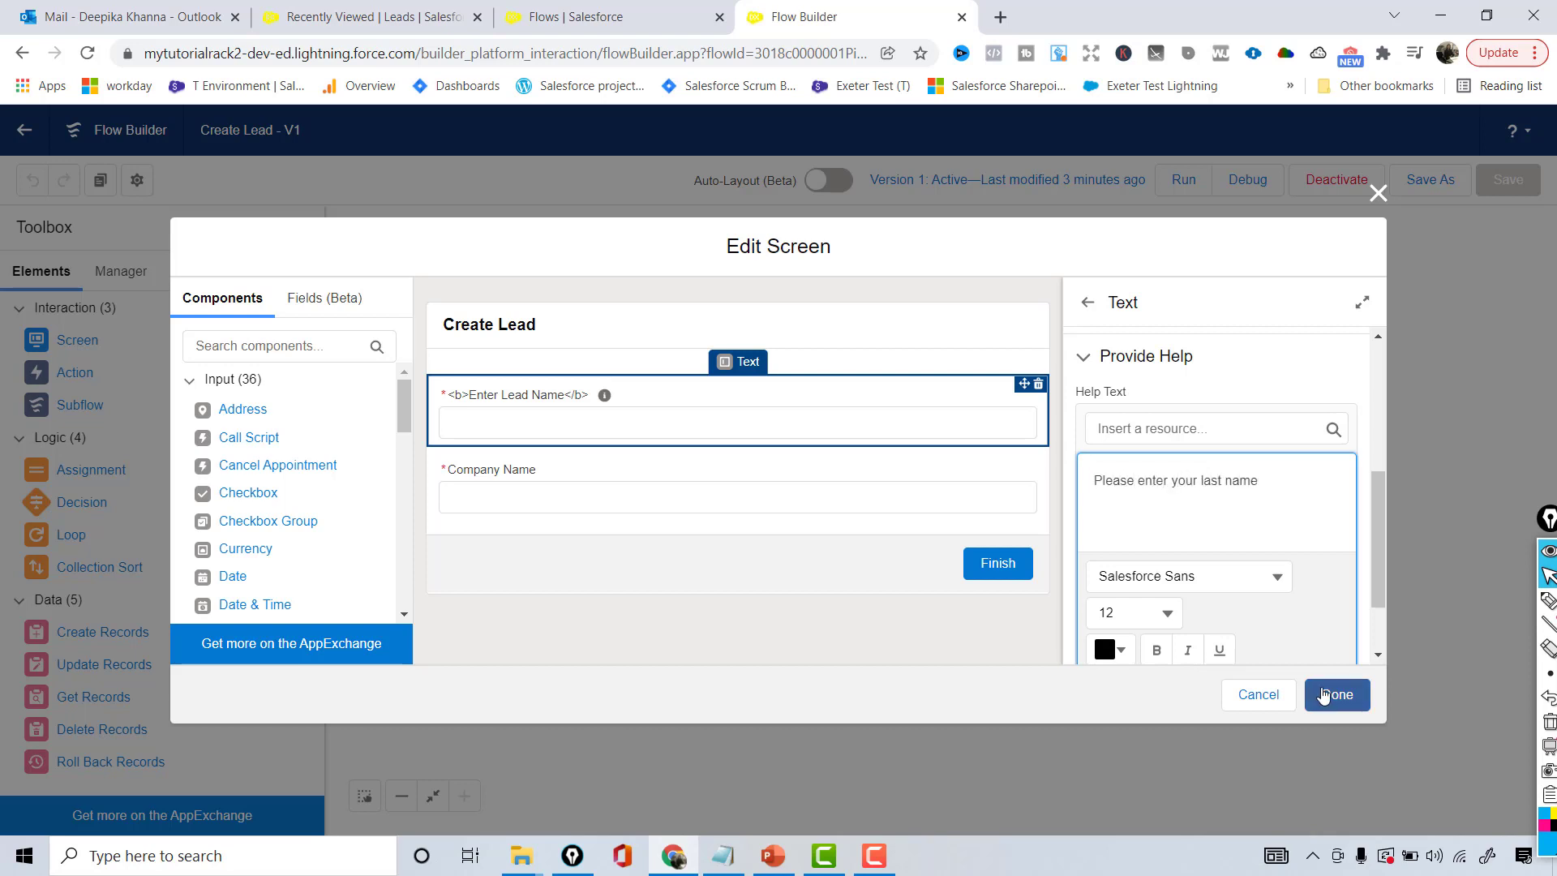
left_click(1340, 707)
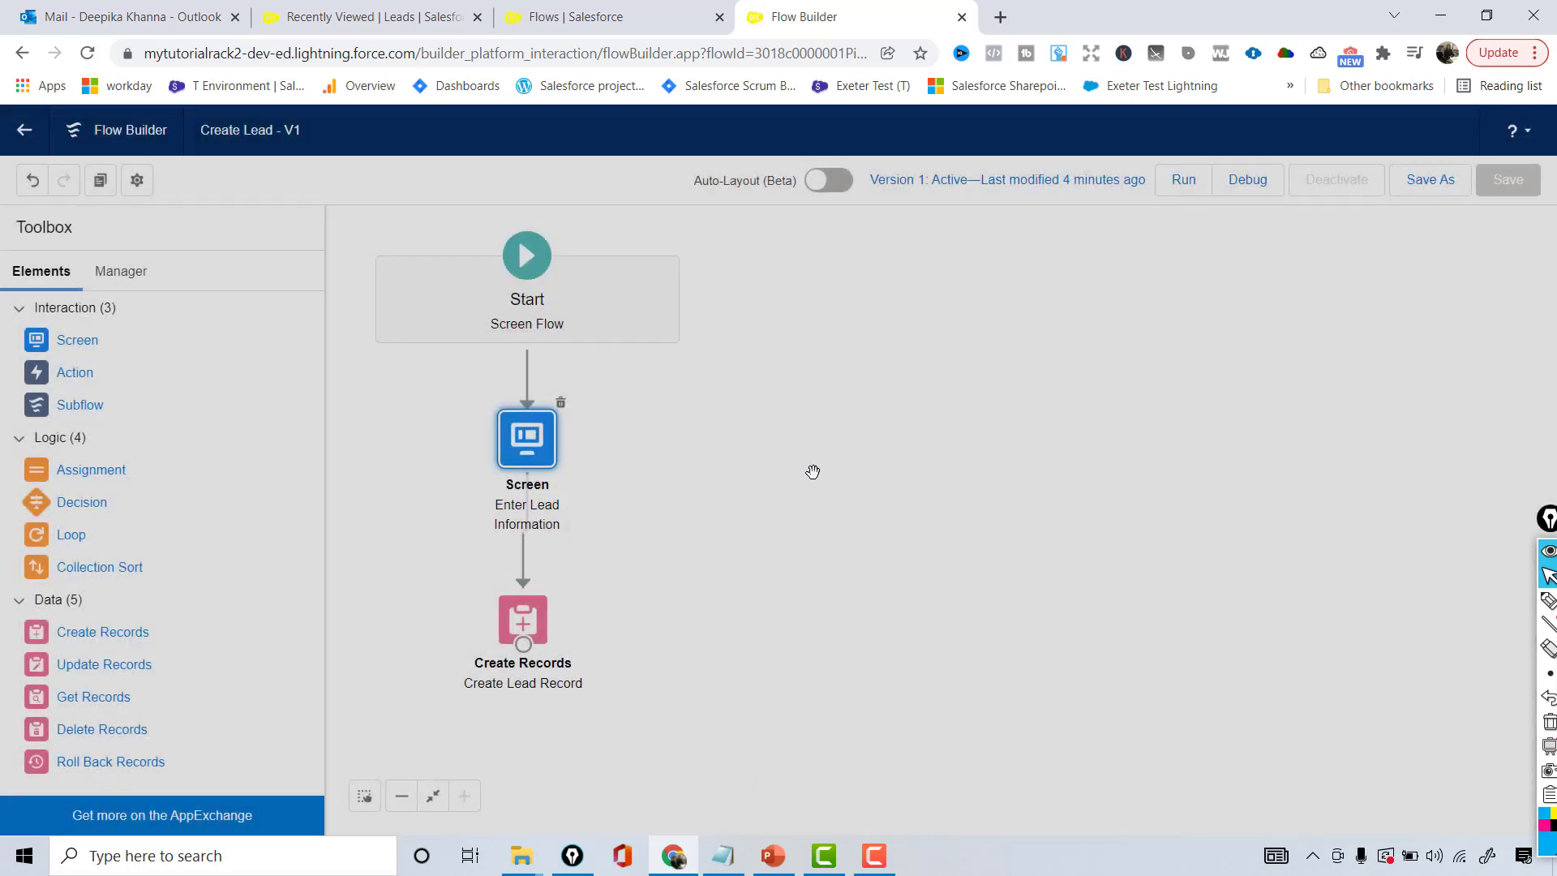
- Reopen the screen and check the Enter Lead Name field's help text
double_click(539, 450)
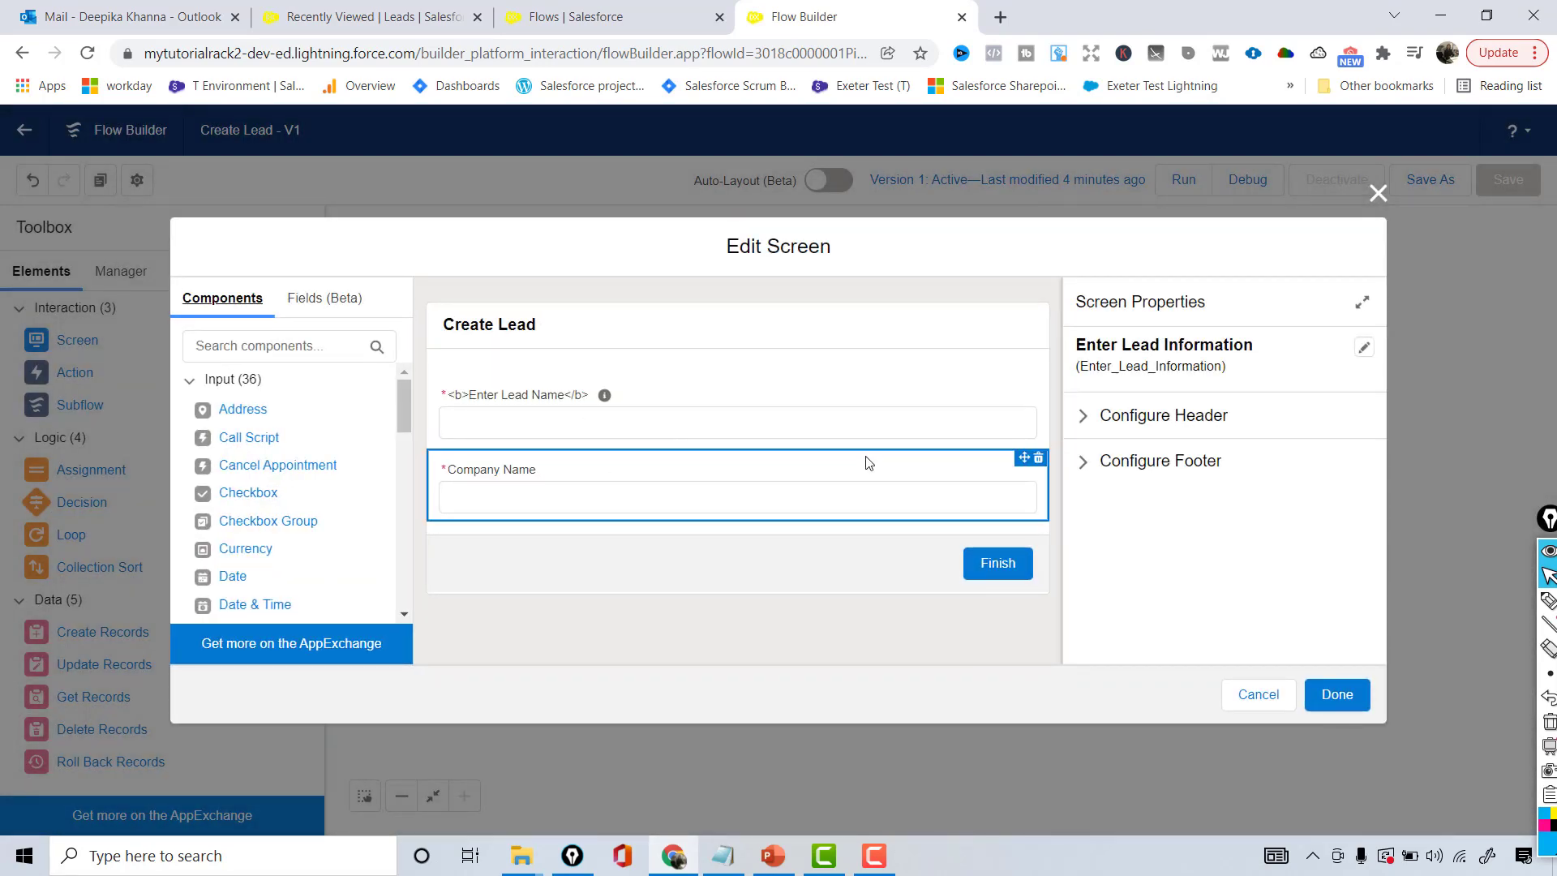
left_click(762, 430)
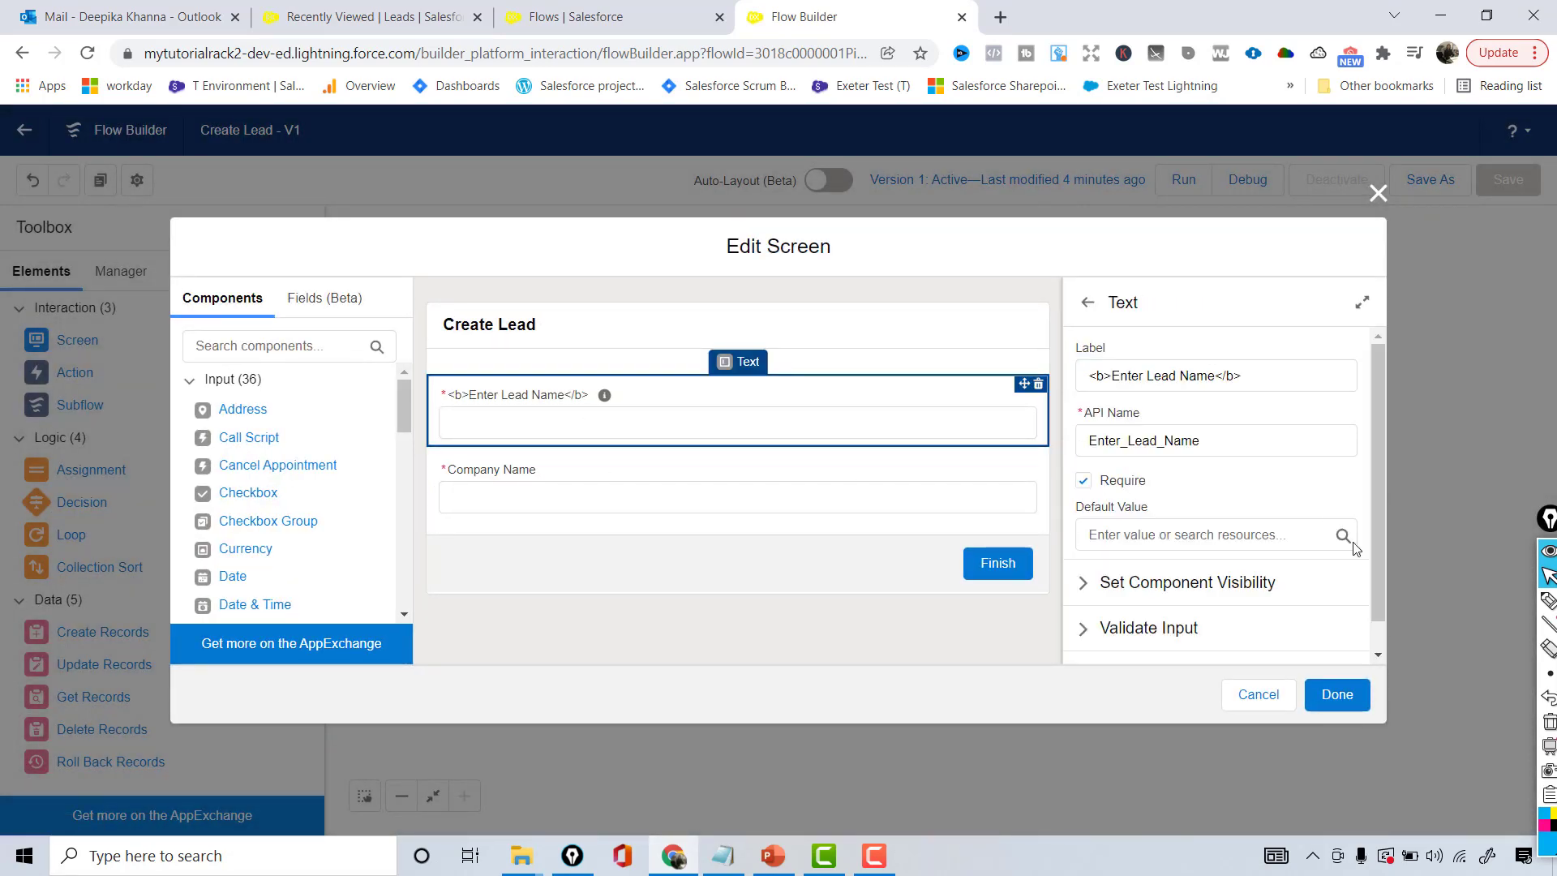
scroll(1346, 543, "down", 1)
left_click(1098, 653)
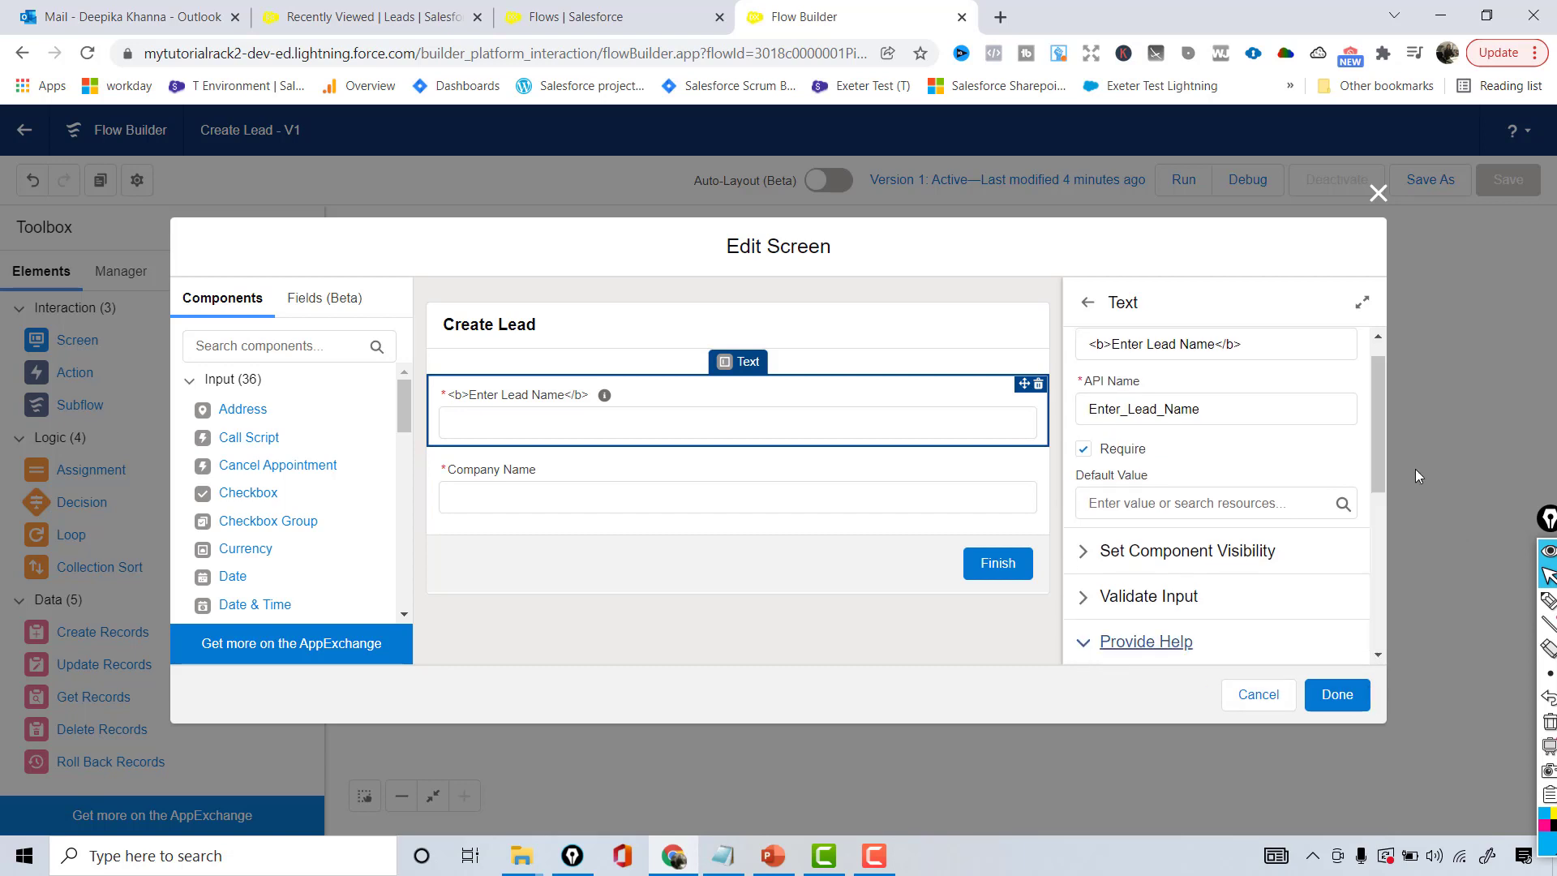
left_click_drag(1378, 485, 1386, 640)
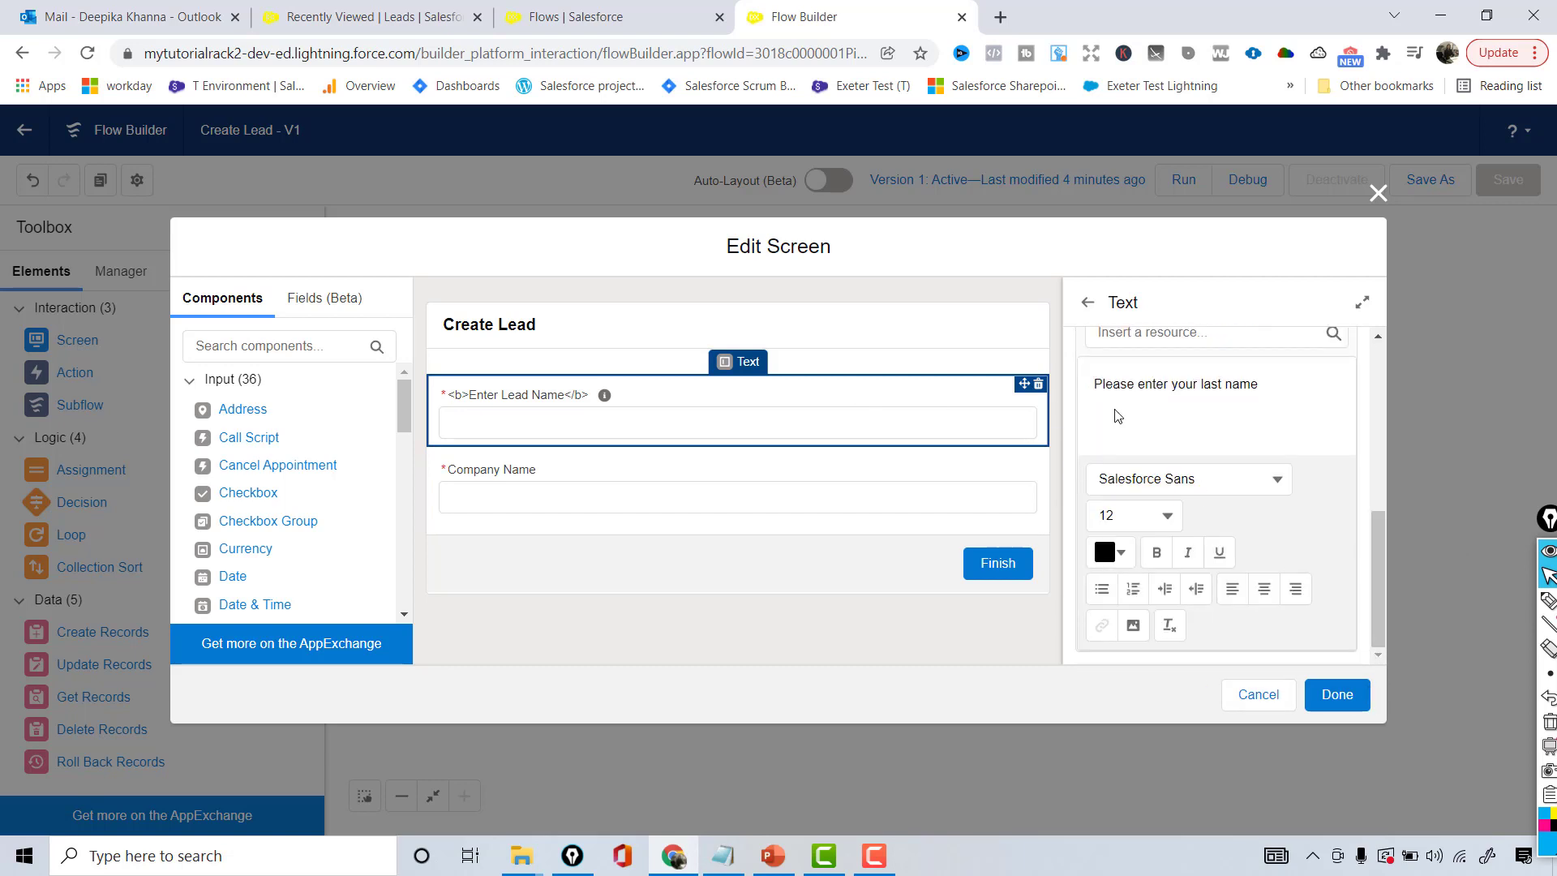
- Give the Company Name field help text 'Enter the name of your company' and close the editor
left_click(666, 482)
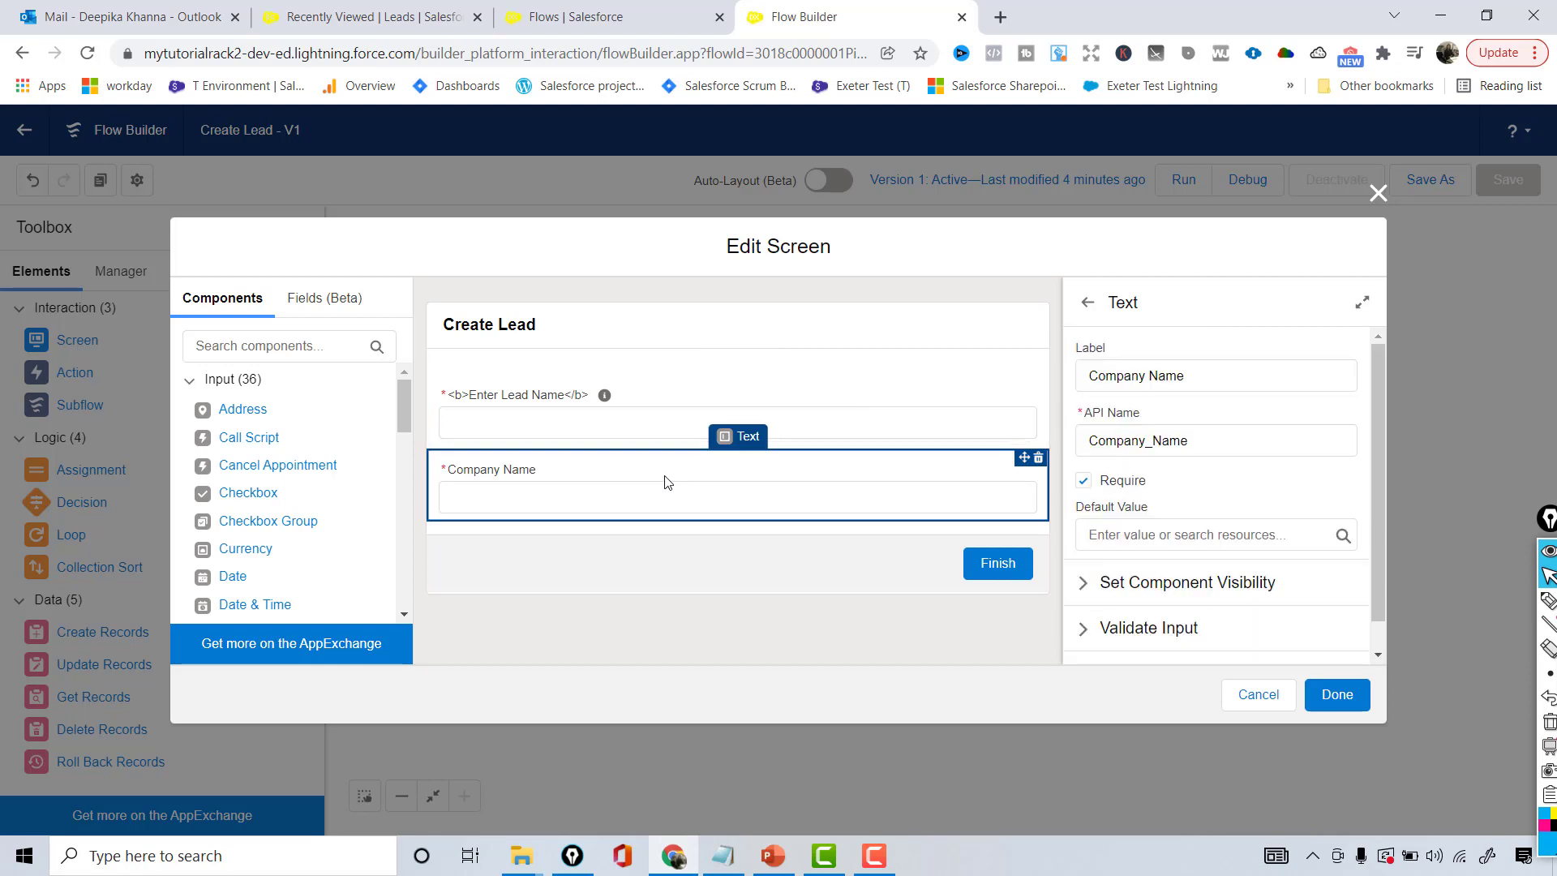
scroll(1381, 450, "down", 1)
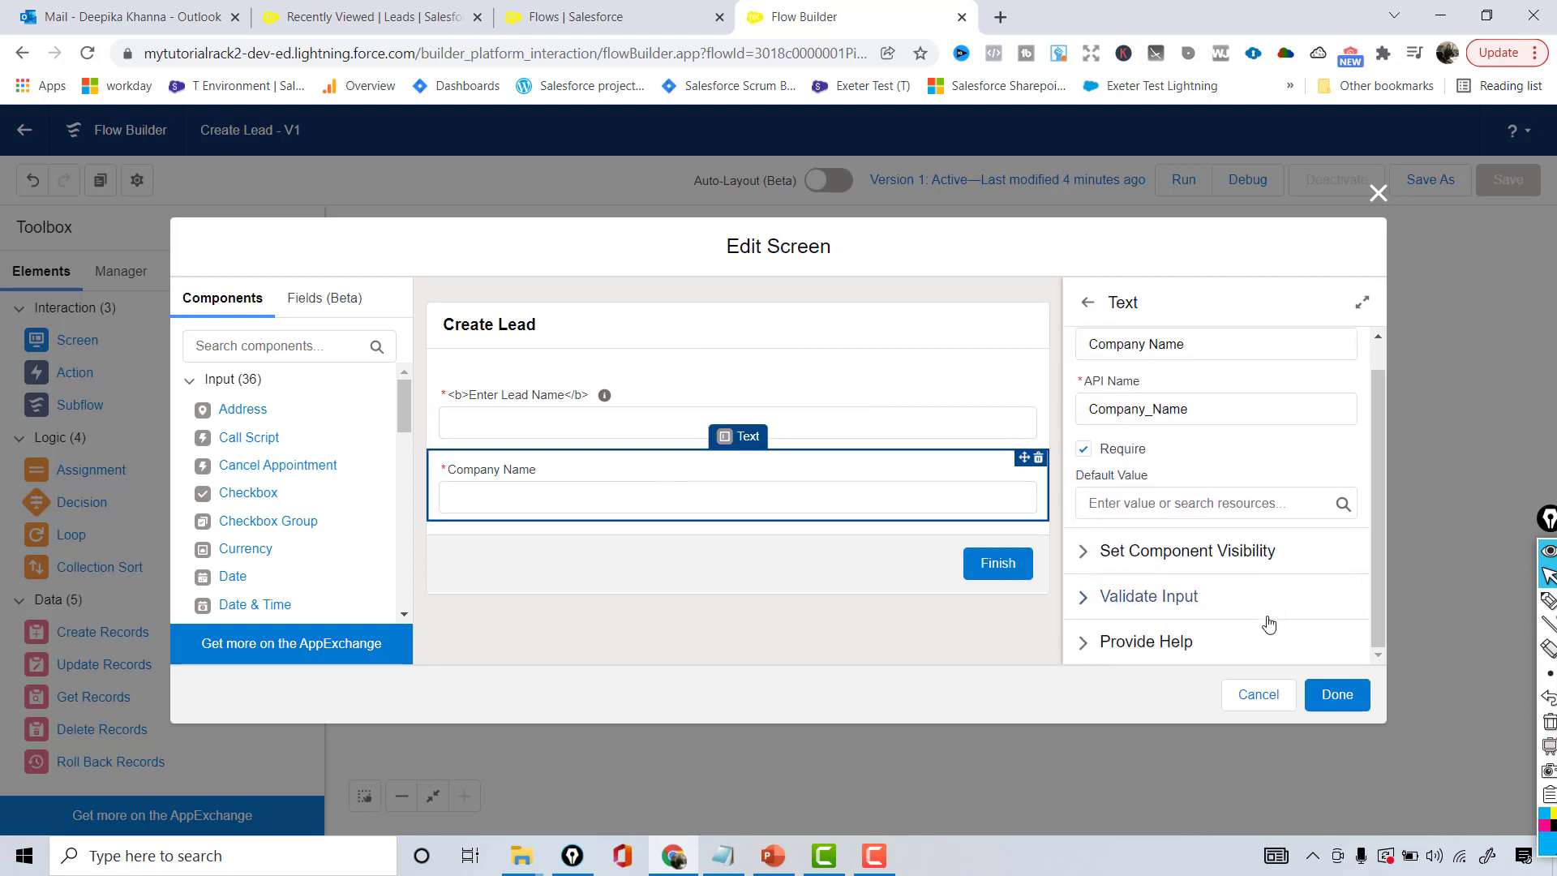
left_click(1105, 640)
left_click_drag(1378, 452, 1373, 595)
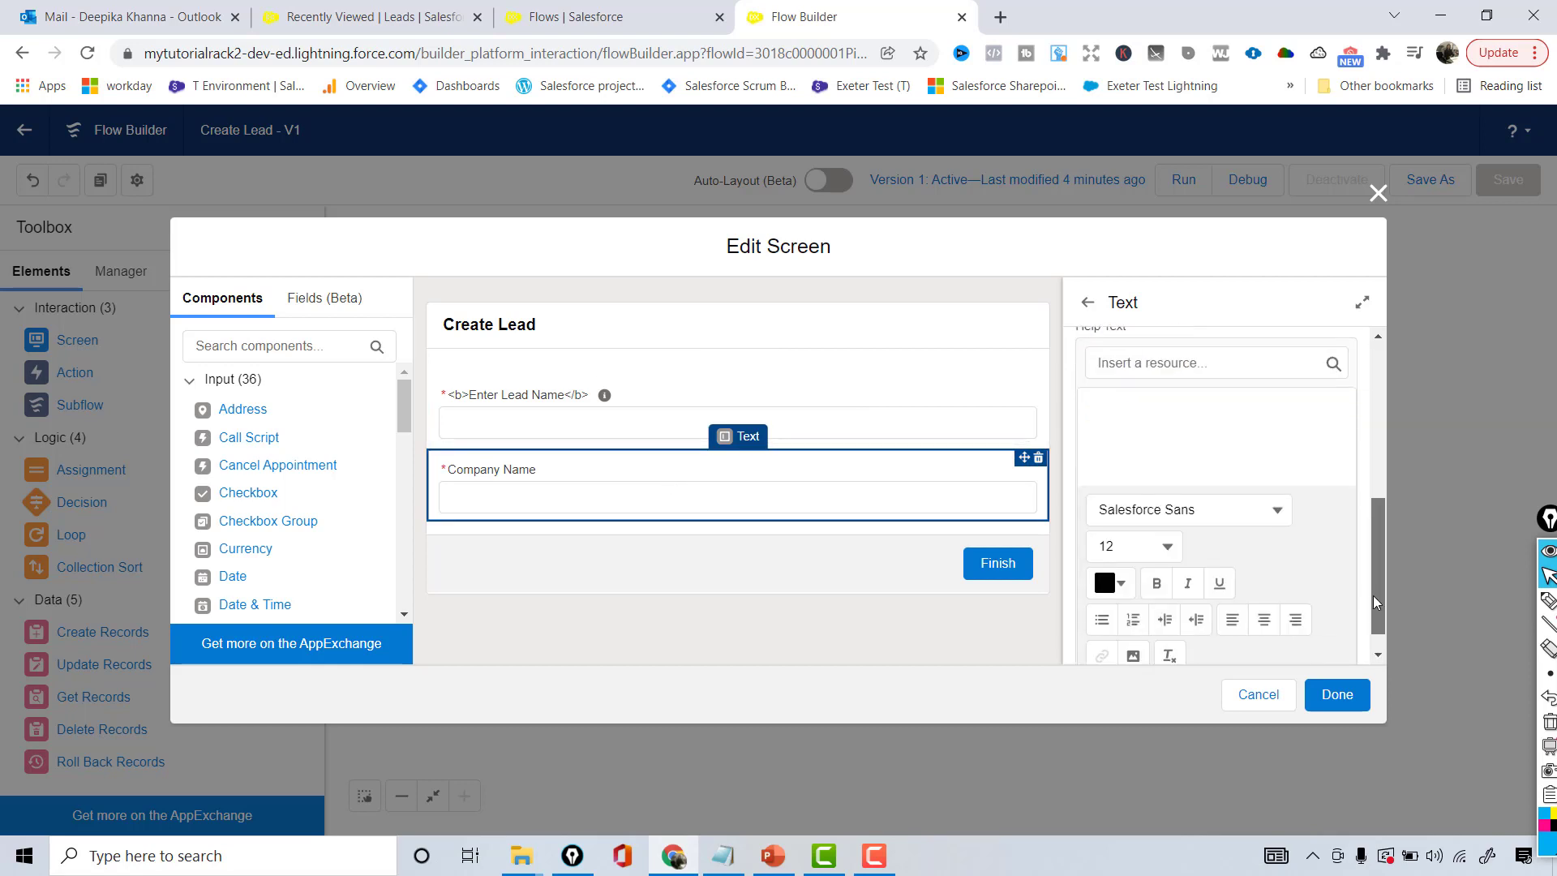
left_click(1184, 425)
type("Enter the name of")
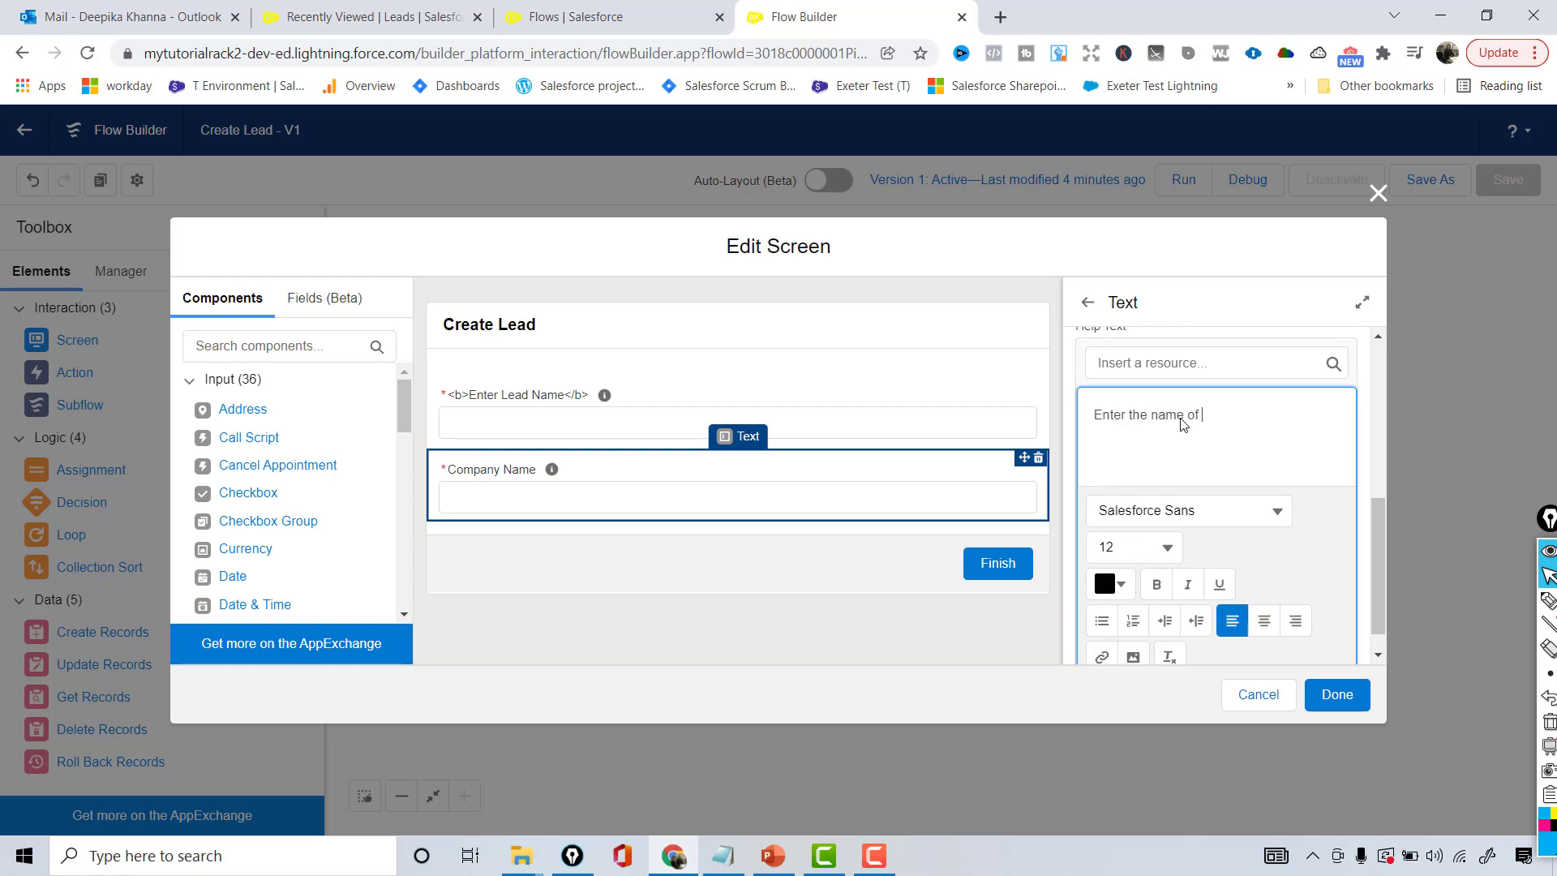
type(" your company")
left_click(1334, 692)
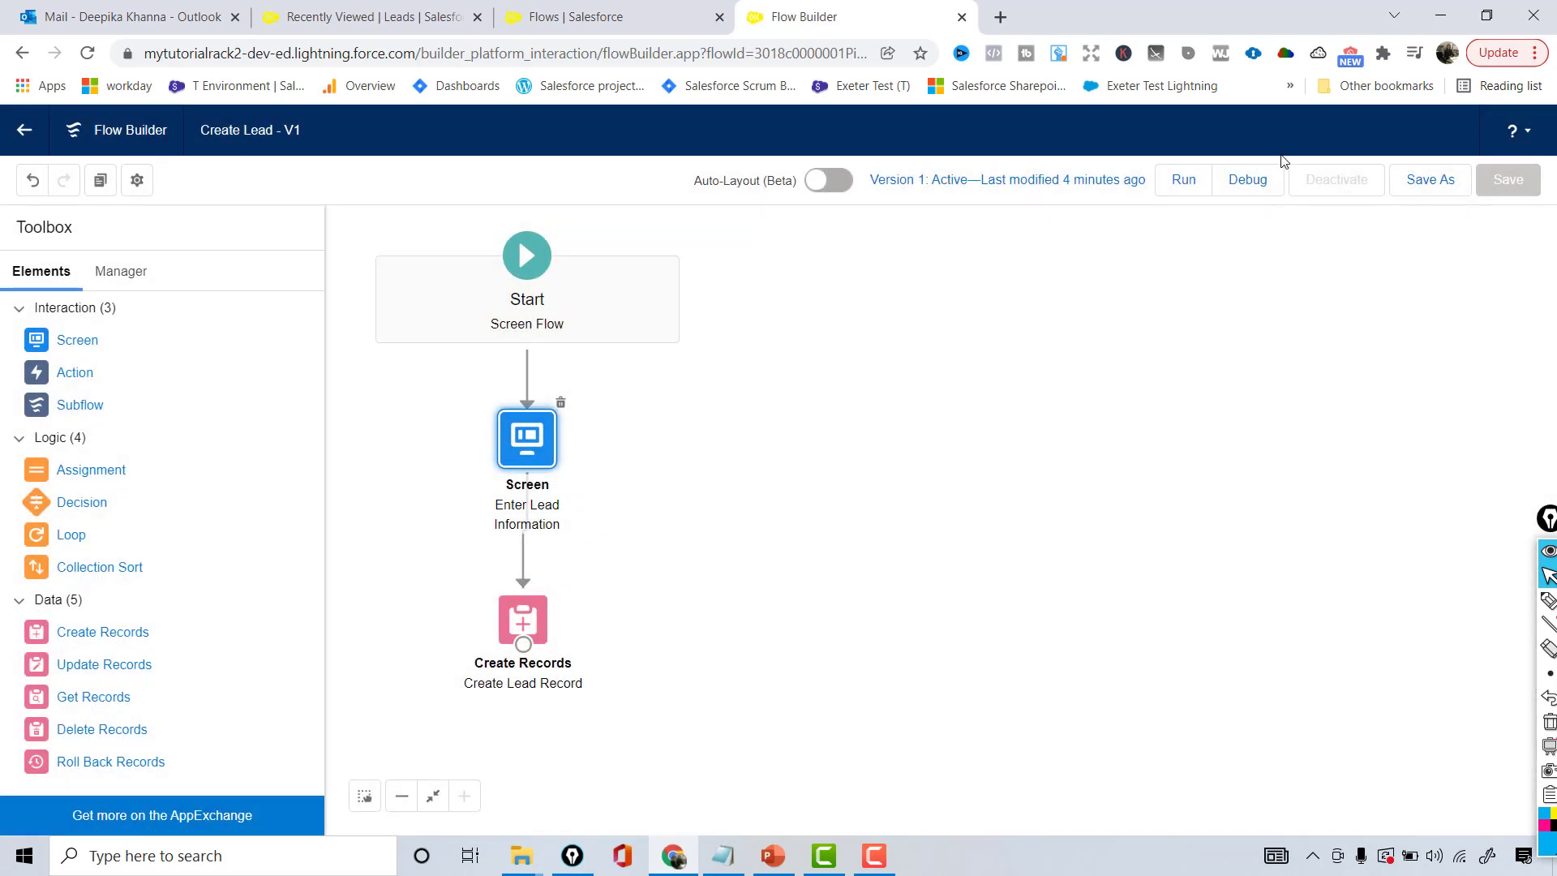
- Save the flow as a new version (Create Lead V2) and go to the Sales Home page
left_click(1437, 183)
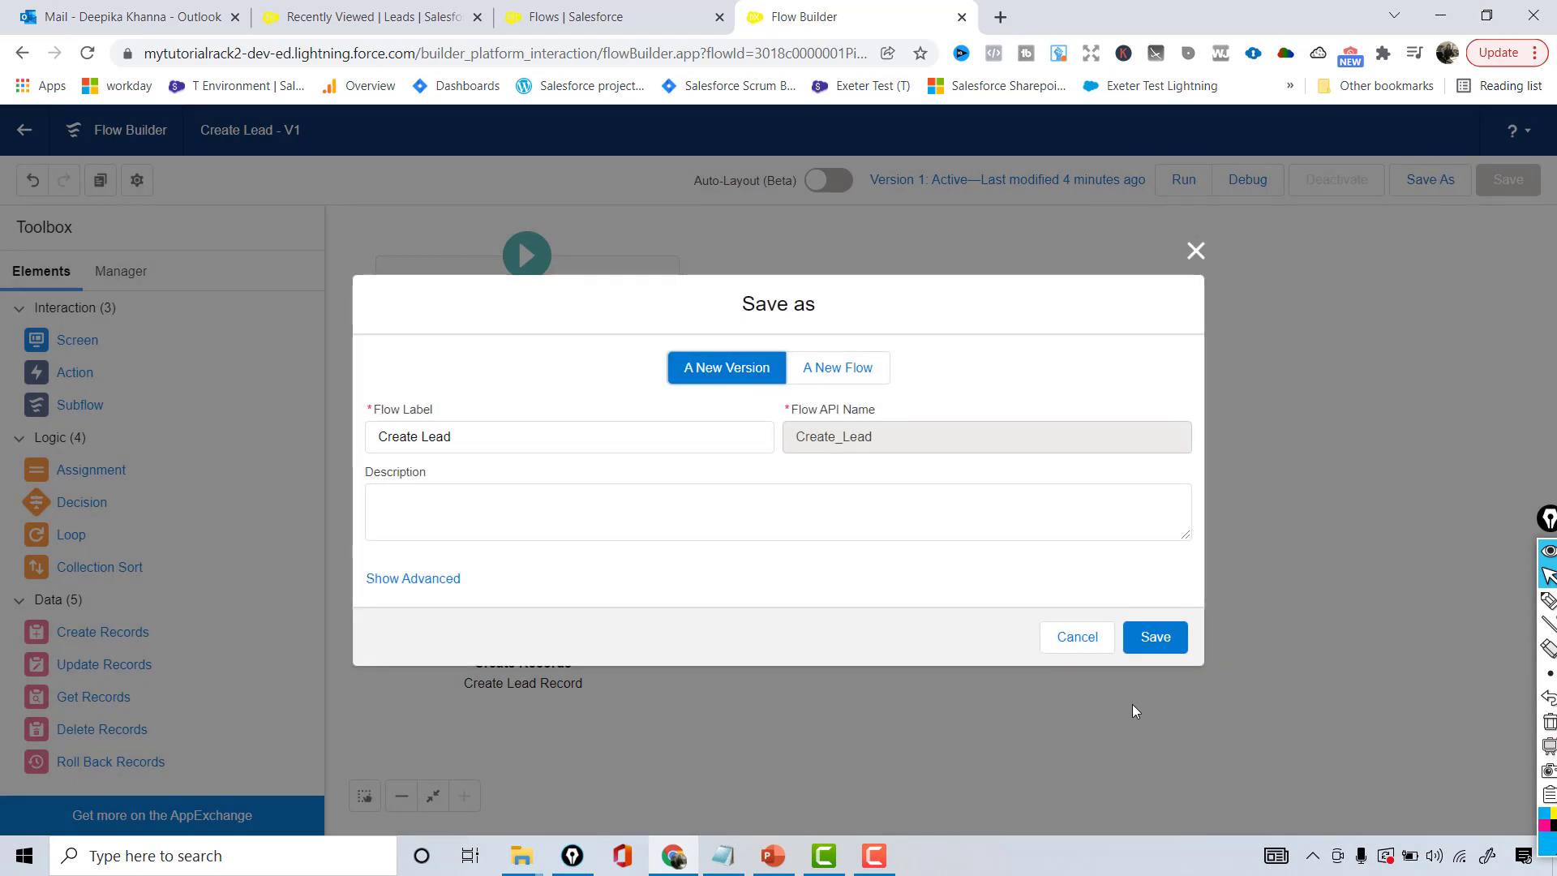
left_click(1154, 651)
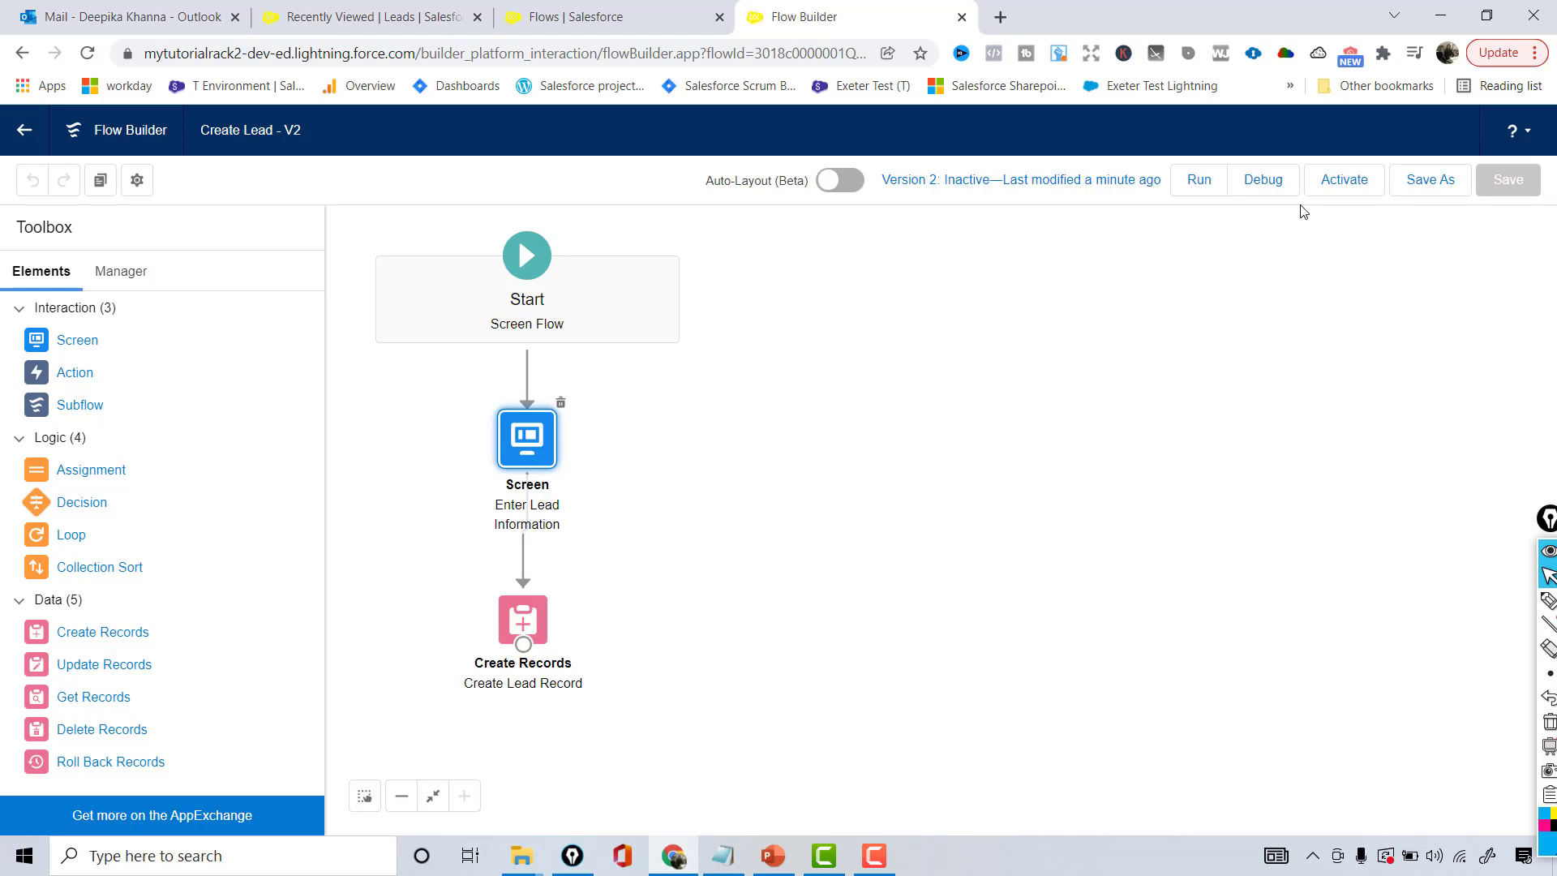
left_click(407, 25)
left_click(170, 175)
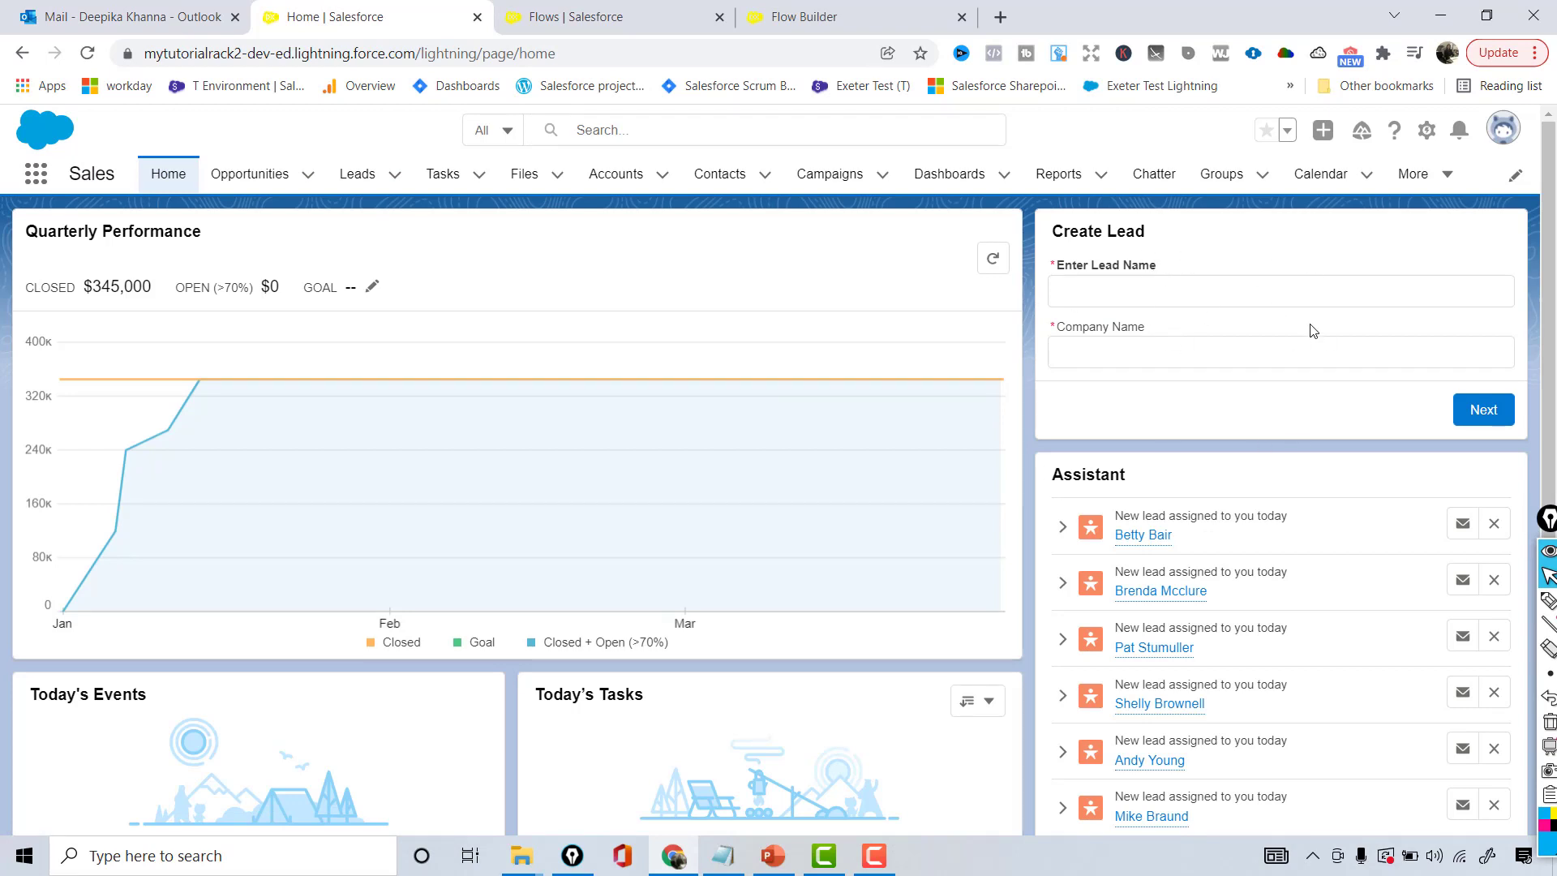
- Activate Create Lead version 2 and reload the Home page with F5
left_click(804, 13)
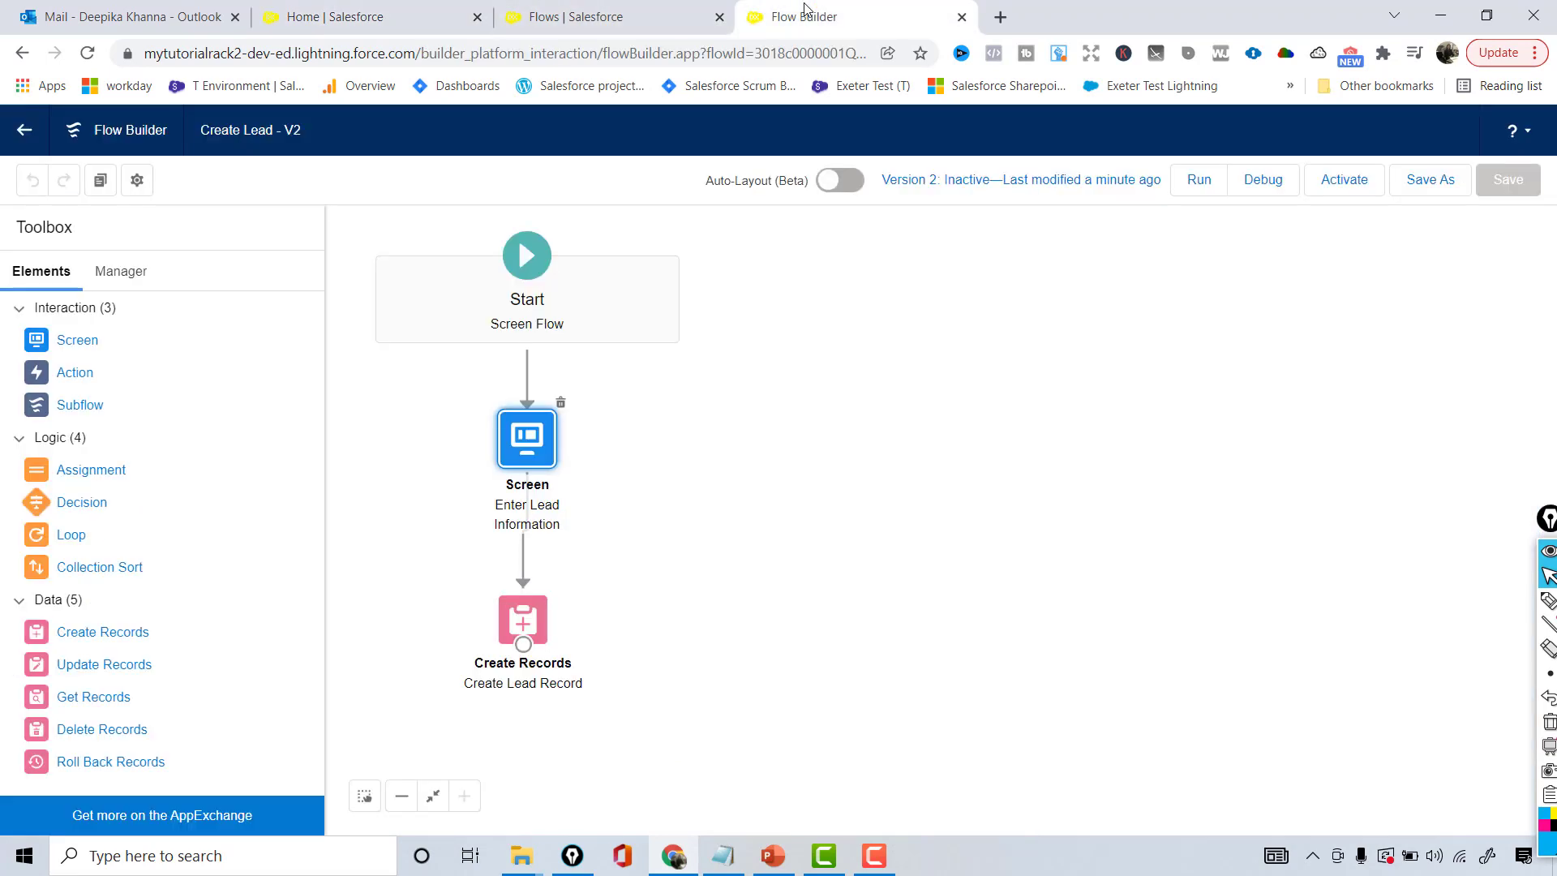
left_click(1324, 191)
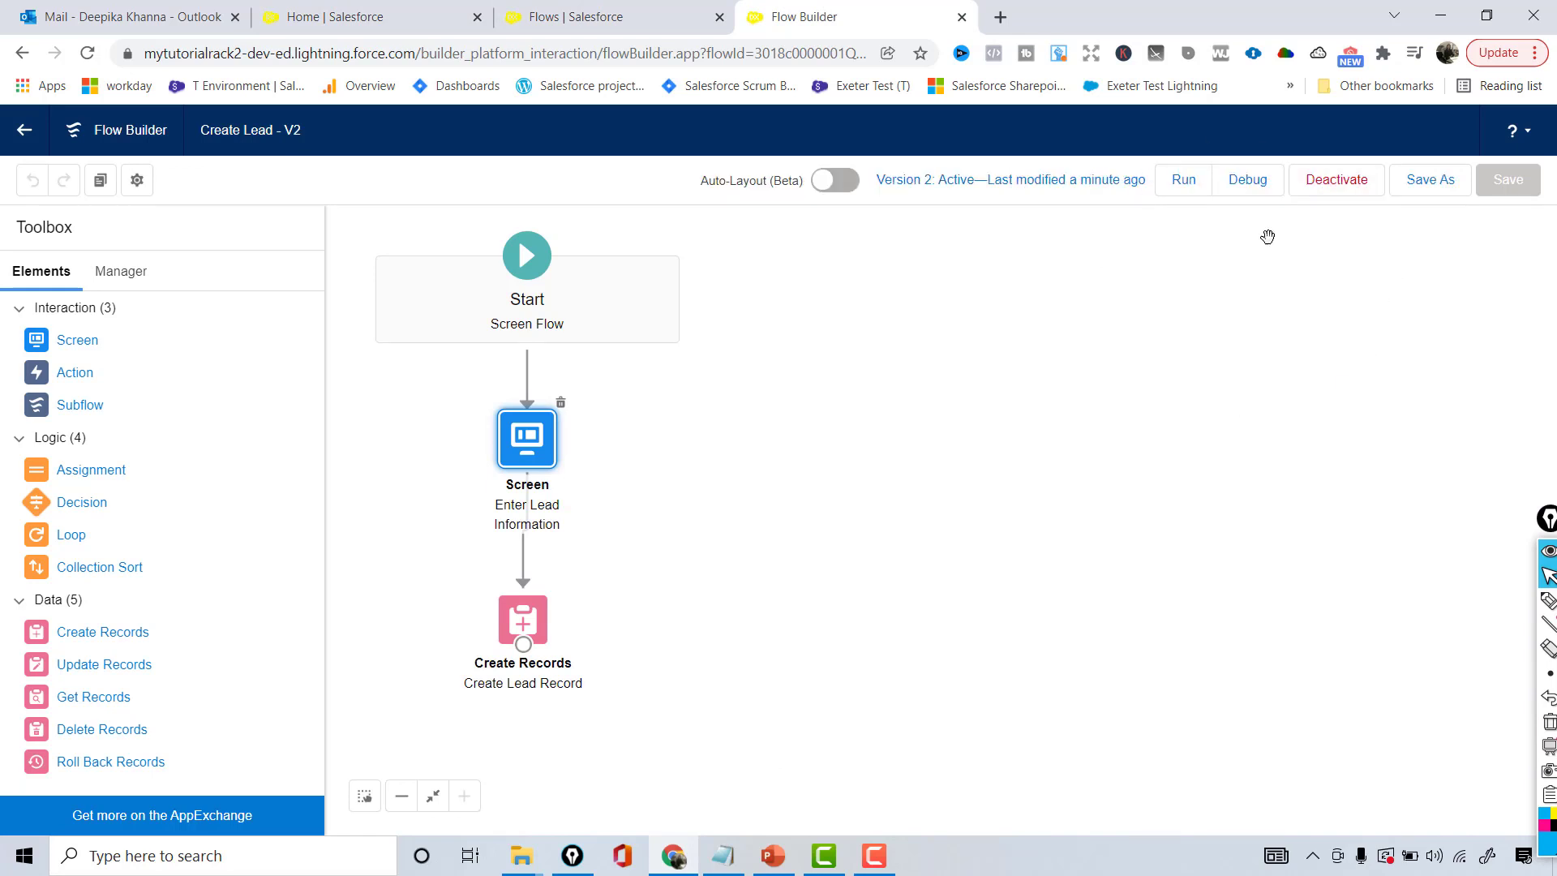
left_click(350, 9)
key("F5")
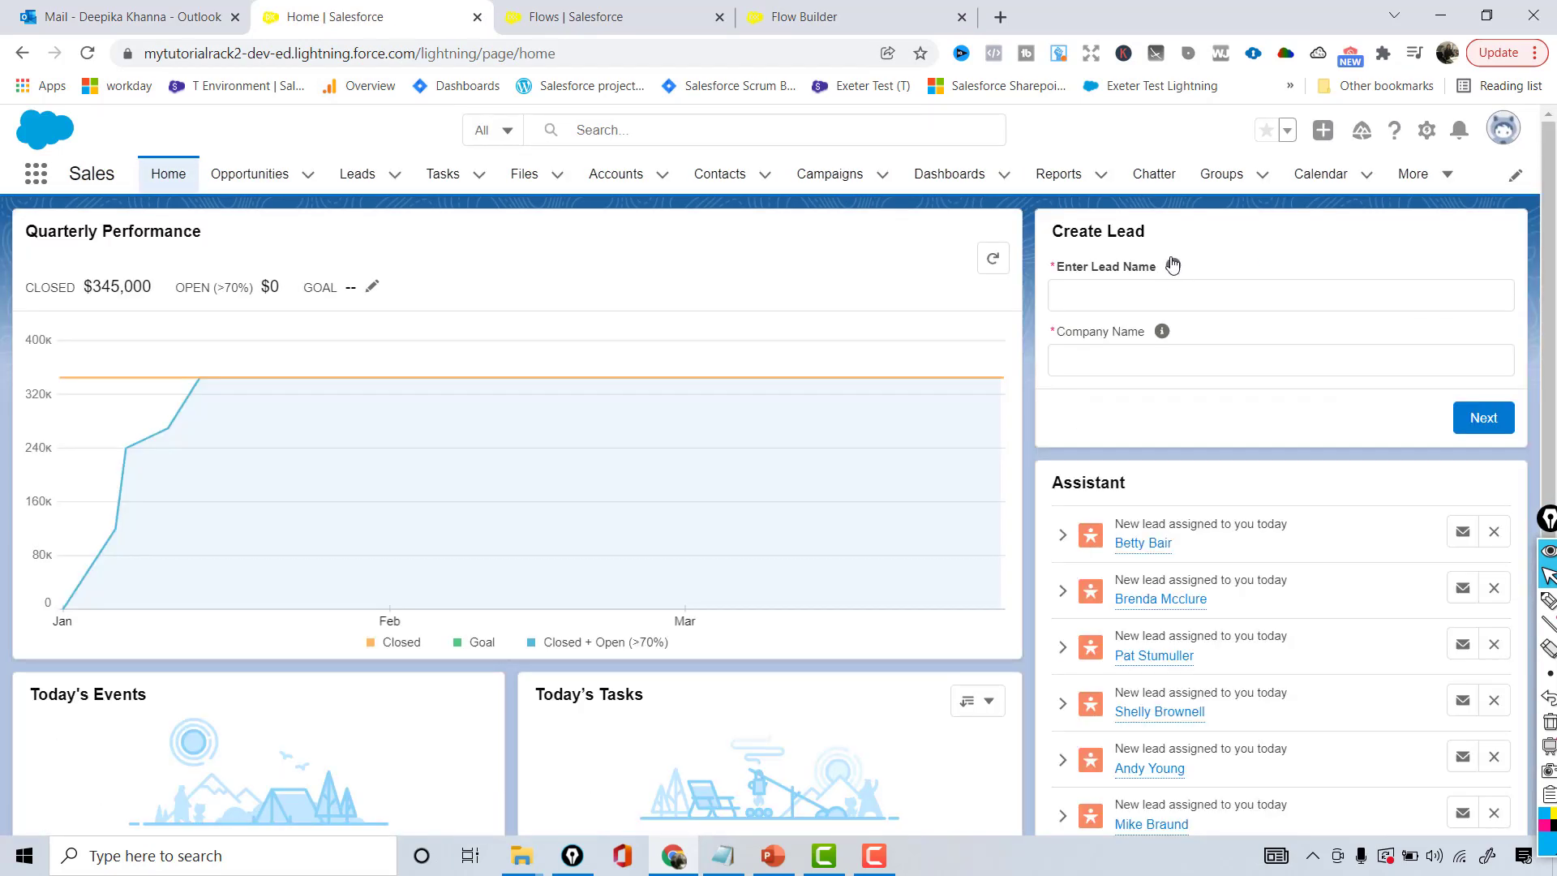
- Display the help texts for the Enter Lead Name and Company Name fields on the form
left_click(1174, 265)
left_click_drag(1042, 314, 1203, 317)
left_click(1305, 311)
left_click(1162, 331)
left_click_drag(1023, 381, 1255, 376)
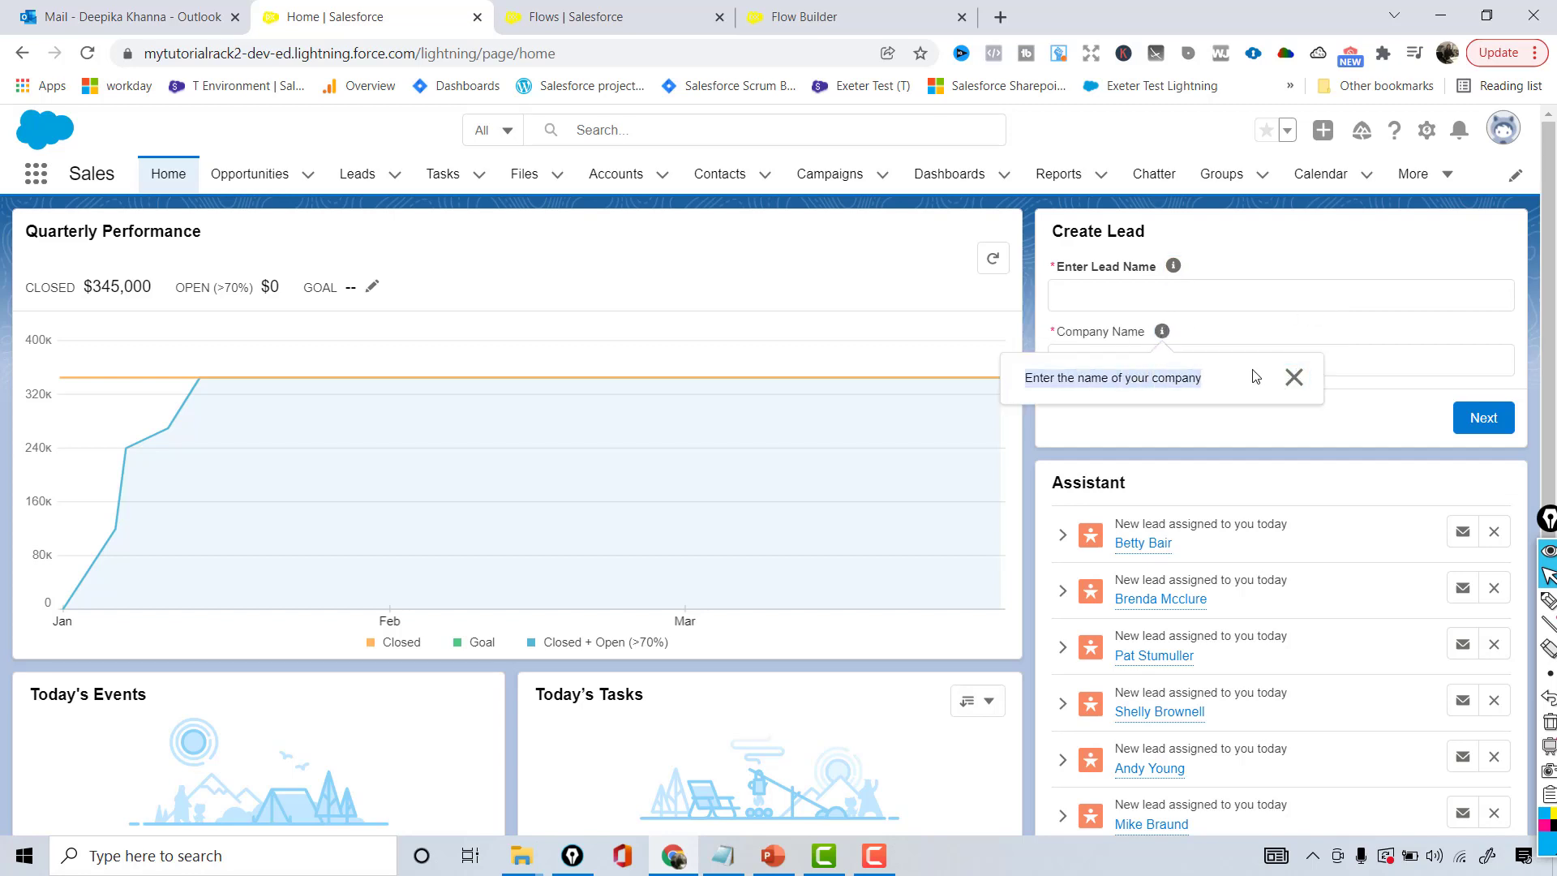